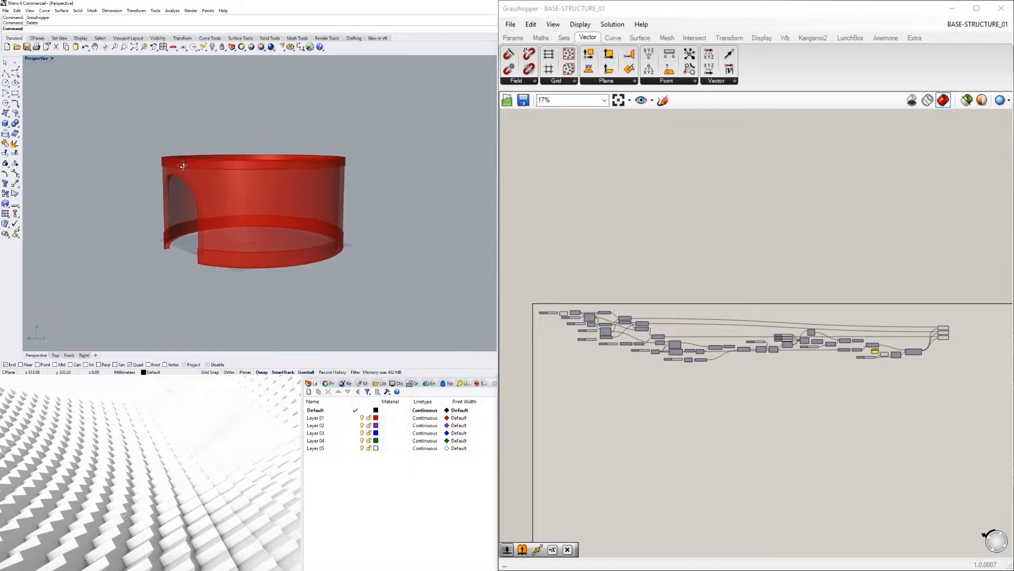
# Examine the finished BASE-STRUCTURE_01 definition, including the number slider beside the 360 panel, and its arched ring wall model.
pyautogui.click(909, 398)
pyautogui.scroll(10, 868, 357)
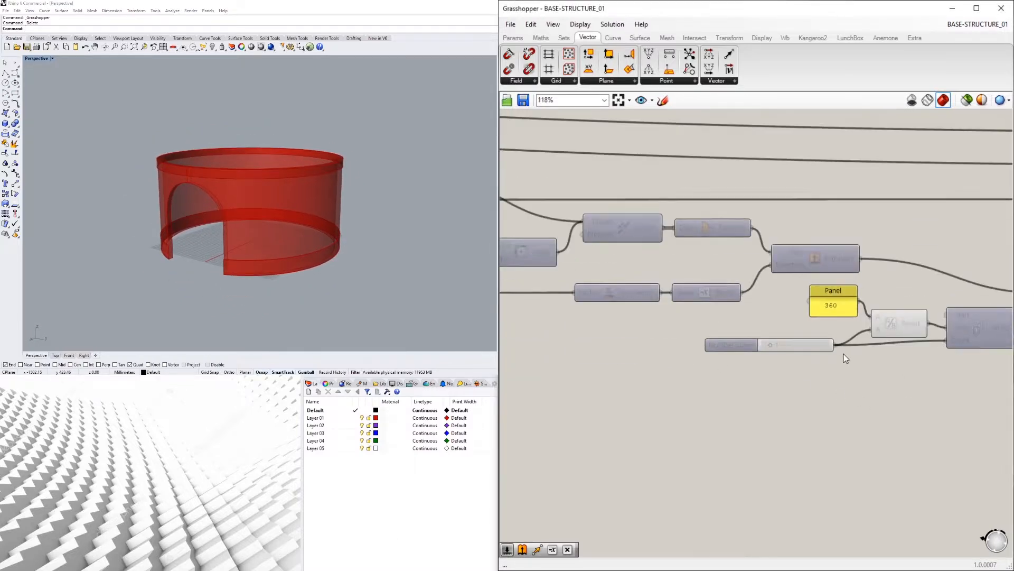
pyautogui.moveTo(727, 348)
pyautogui.mouseDown()
pyautogui.moveTo(788, 351)
pyautogui.moveTo(717, 352)
pyautogui.mouseUp()
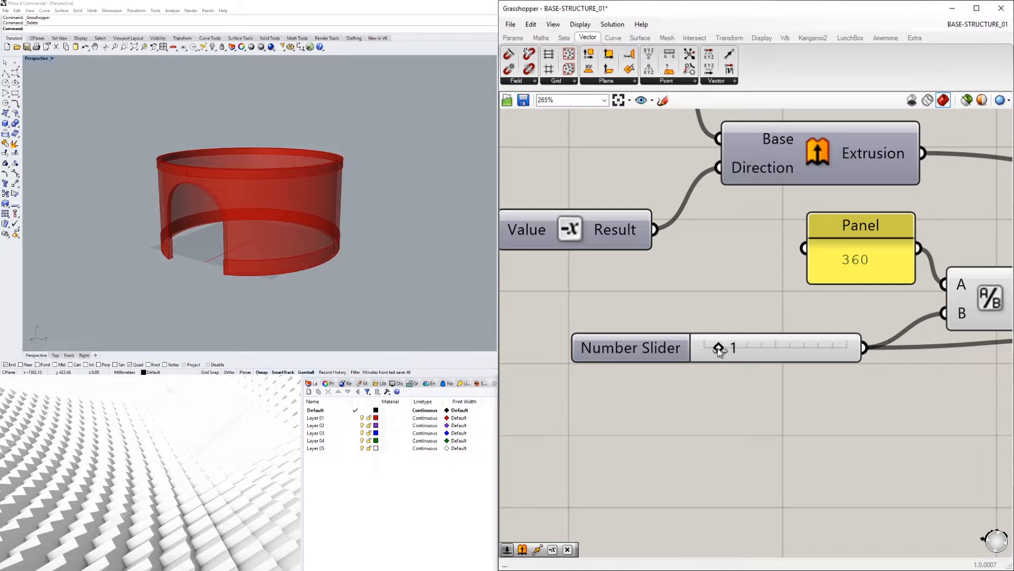
pyautogui.scroll(-5, 766, 446)
pyautogui.scroll(-3, 296, 242)
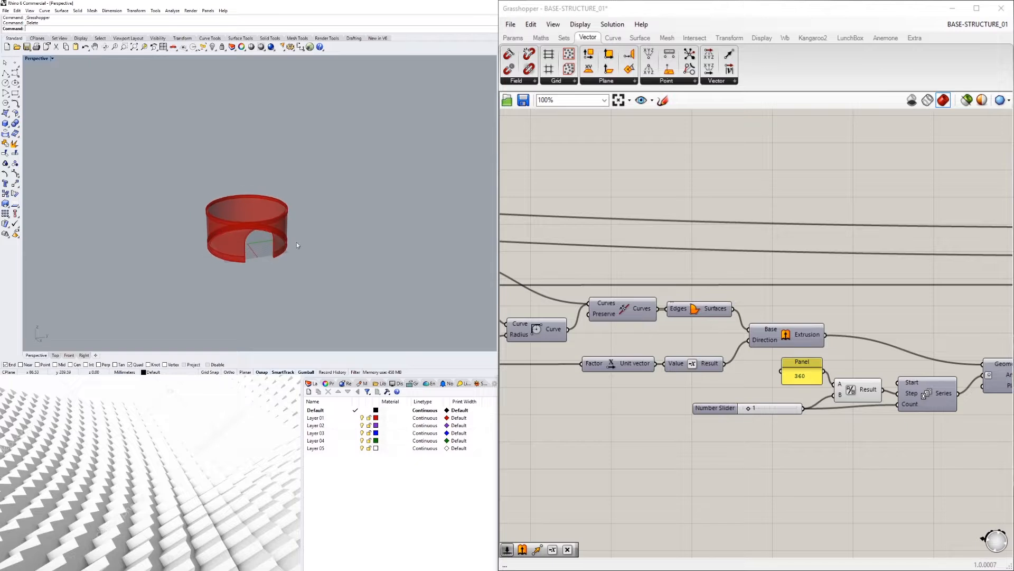
pyautogui.scroll(-7, 712, 328)
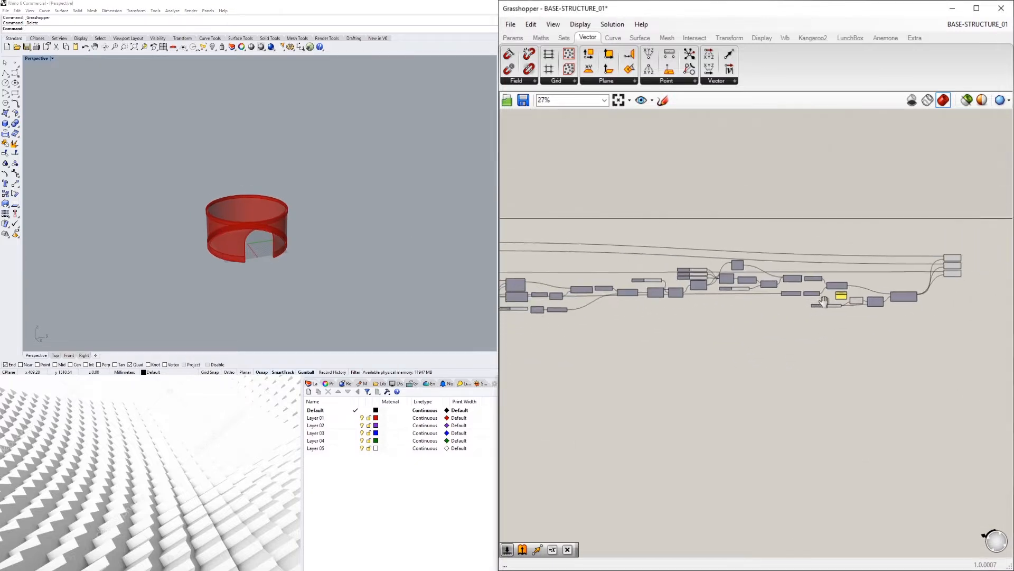
pyautogui.moveTo(824, 301); pyautogui.dragTo(861, 258, button='right')
pyautogui.scroll(-2, 898, 233)
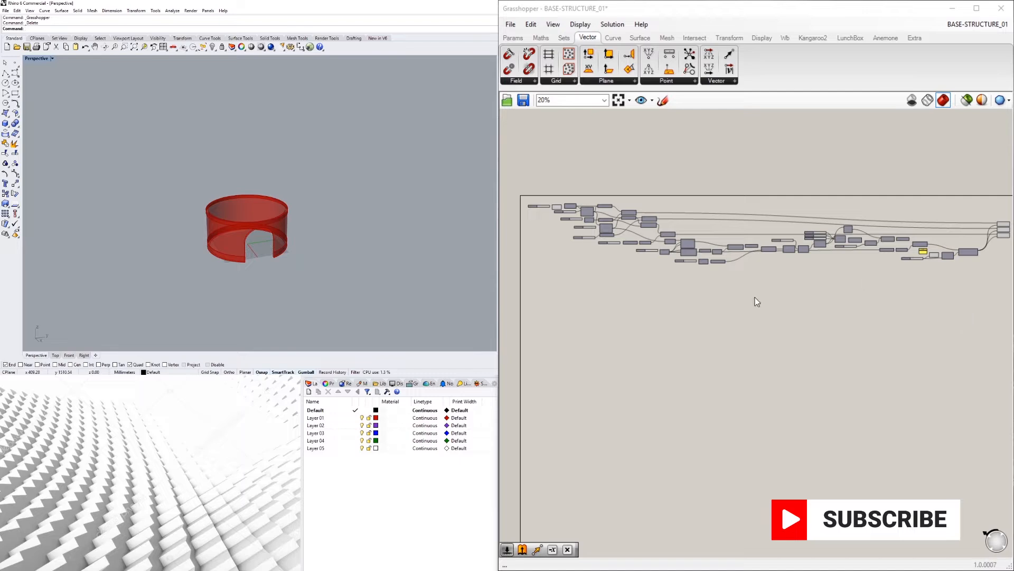
pyautogui.moveTo(792, 297); pyautogui.dragTo(807, 220, button='right')
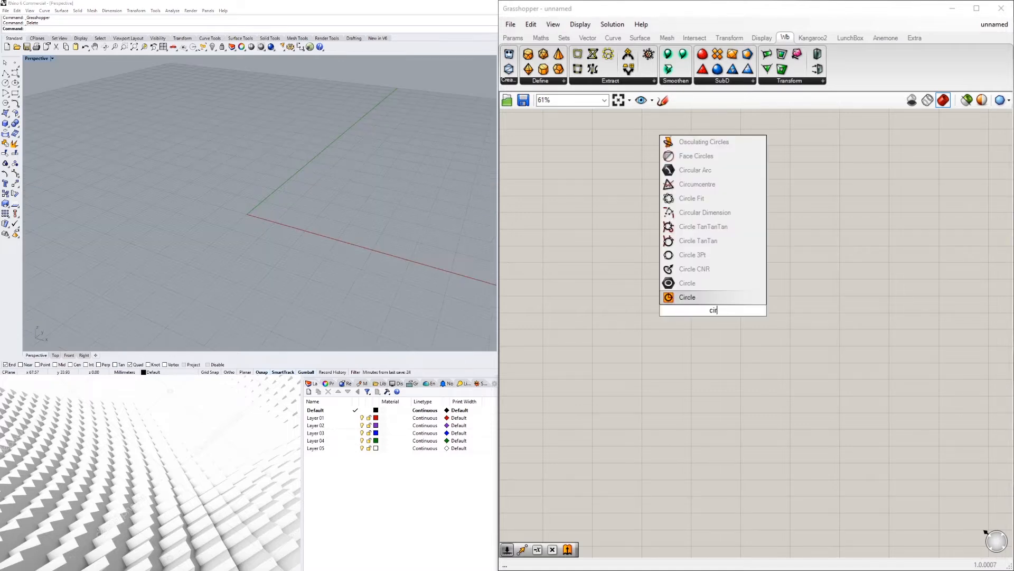
# Place a Circle component and feed its radius from a new number slider set to 20.
pyautogui.press('Return')
pyautogui.doubleClick(603, 347)
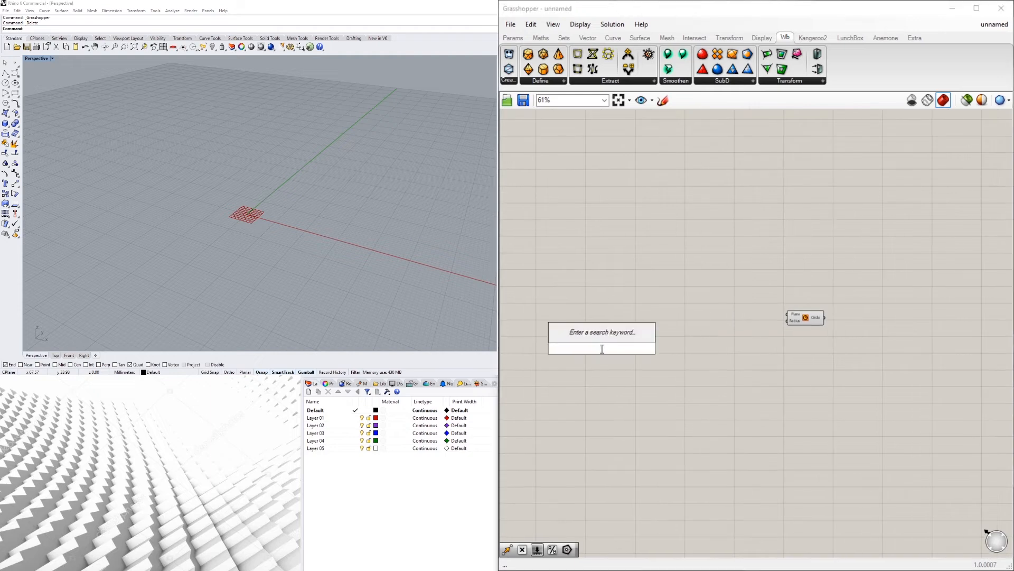
pyautogui.write('20')
pyautogui.press('Return')
pyautogui.moveTo(638, 349)
pyautogui.mouseDown()
pyautogui.moveTo(767, 334)
pyautogui.moveTo(789, 321)
pyautogui.moveTo(653, 350)
pyautogui.mouseUp()
# Move the number slider and Circle component together toward the canvas's upper-left corner.
pyautogui.moveTo(679, 364); pyautogui.dragTo(779, 378, button='right')
pyautogui.scroll(-2, 779, 378)
pyautogui.click(791, 387)
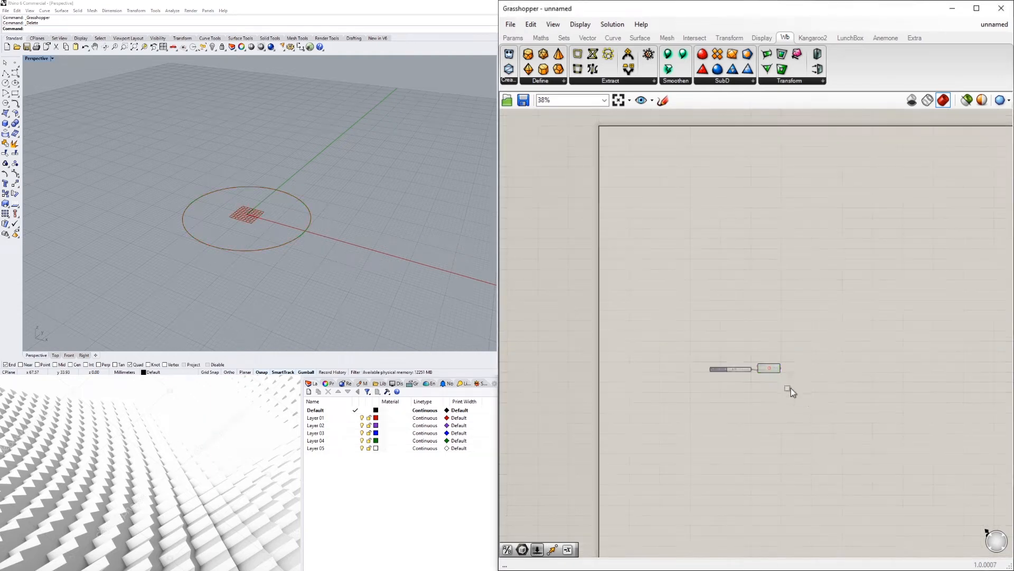
pyautogui.moveTo(791, 387); pyautogui.dragTo(696, 195)
pyautogui.moveTo(716, 229); pyautogui.dragTo(766, 344, button='right')
pyautogui.scroll(3, 766, 343)
pyautogui.click(748, 335)
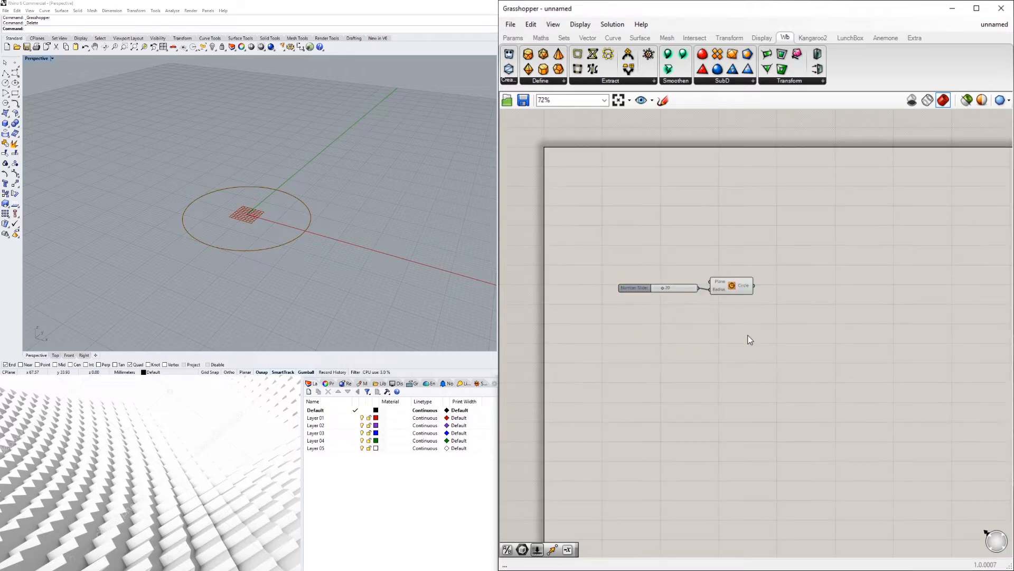
# Add a Multiplication component with a factor of 12 below the circle definition.
pyautogui.doubleClick(749, 337)
pyautogui.write('*2')
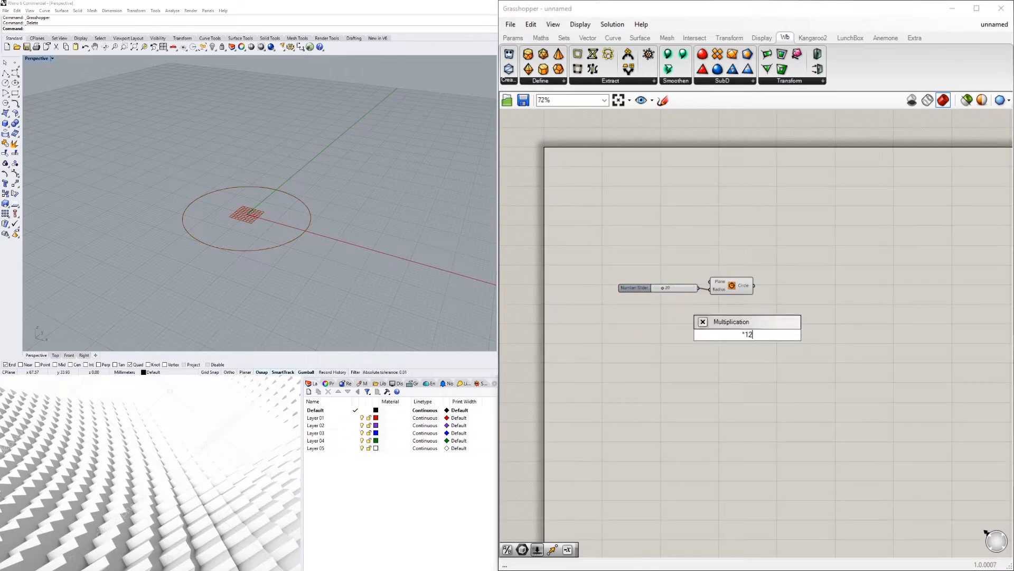
pyautogui.press('Return')
pyautogui.scroll(2, 748, 336)
pyautogui.moveTo(747, 334); pyautogui.dragTo(766, 430, button='right')
# Route the 20 slider through the Multiplication component into the circle's radius and line the three components up in a row.
pyautogui.moveTo(748, 346); pyautogui.dragTo(860, 311)
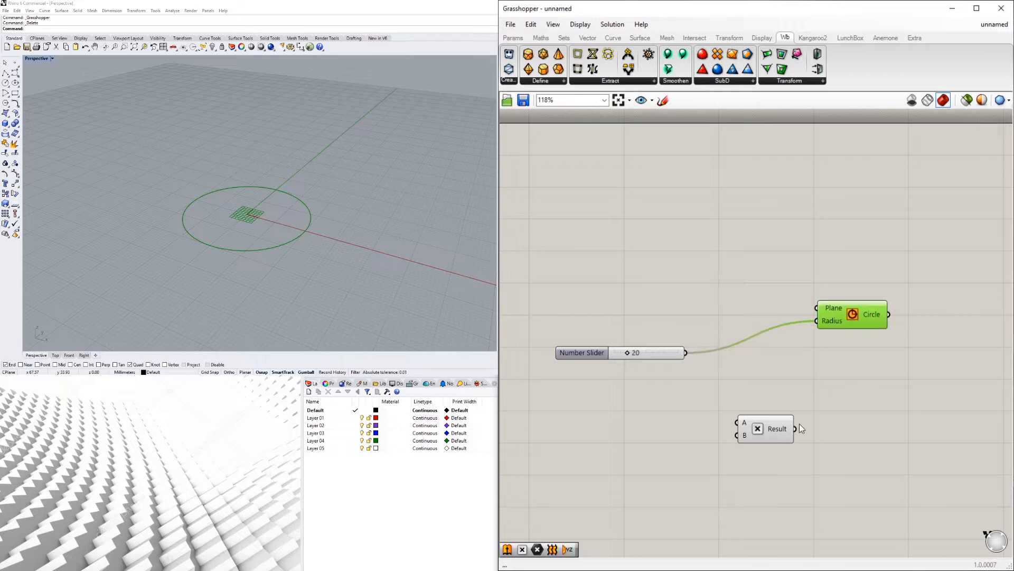
pyautogui.moveTo(807, 452); pyautogui.dragTo(726, 389)
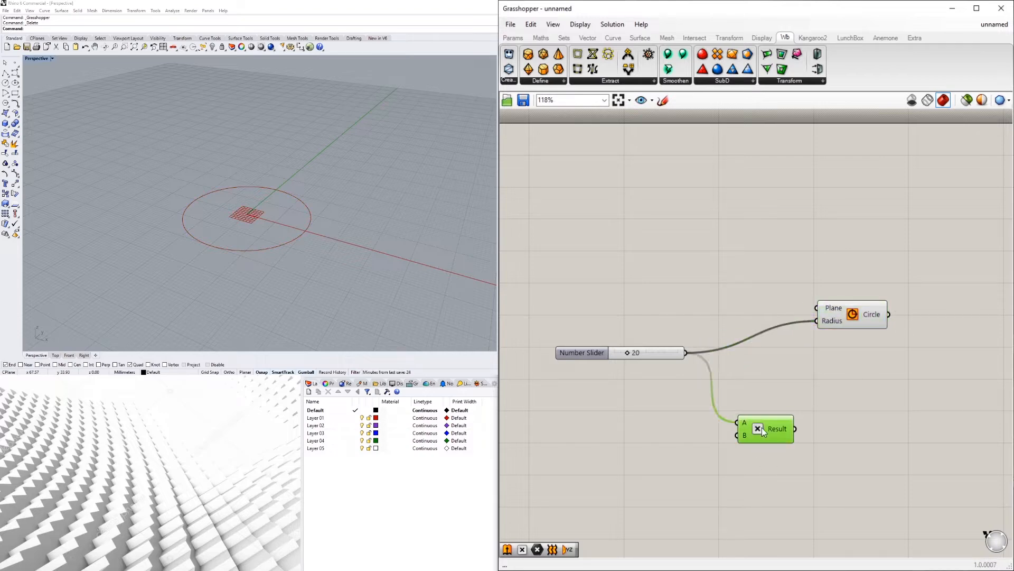
pyautogui.moveTo(762, 429); pyautogui.dragTo(817, 320)
pyautogui.moveTo(763, 365); pyautogui.dragTo(740, 359)
pyautogui.moveTo(876, 306); pyautogui.dragTo(833, 344)
pyautogui.click(769, 317)
# Move the slider, Multiplication and Circle components together toward the canvas corner.
pyautogui.scroll(-3, 872, 449)
pyautogui.moveTo(907, 440); pyautogui.dragTo(696, 365)
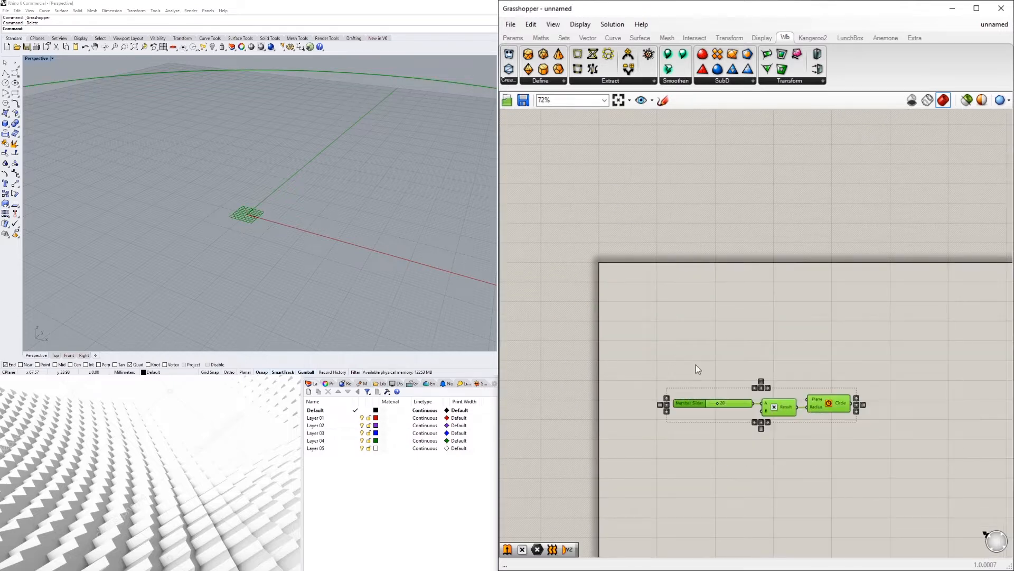
pyautogui.moveTo(775, 408); pyautogui.dragTo(722, 308)
pyautogui.click(779, 414)
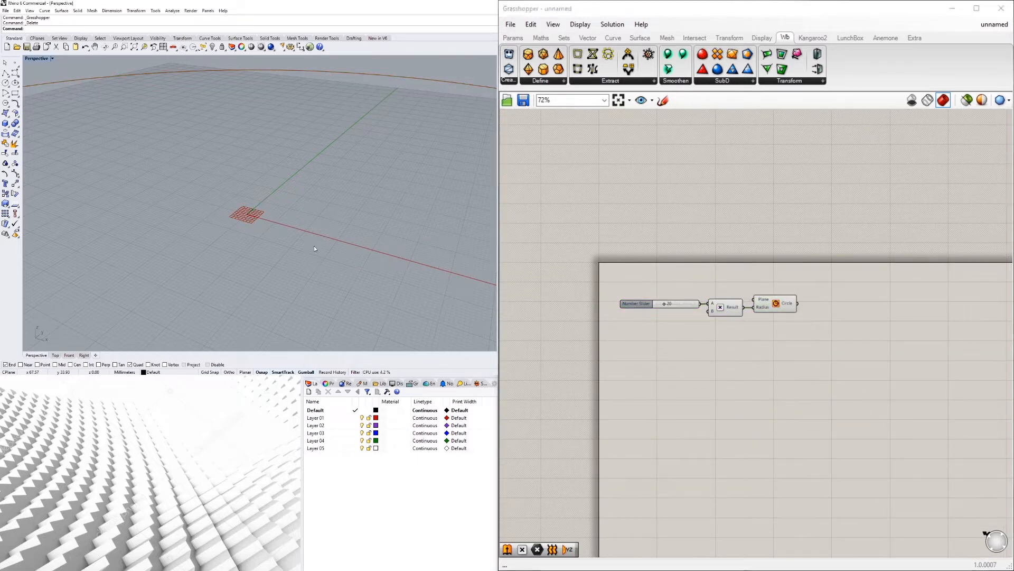
# Add an Offset Curve component after the circle and connect the circle to its curve input.
pyautogui.scroll(-3, 148, 208)
pyautogui.scroll(-4, 148, 206)
pyautogui.moveTo(148, 206); pyautogui.dragTo(233, 206, button='right')
pyautogui.scroll(4, 160, 201)
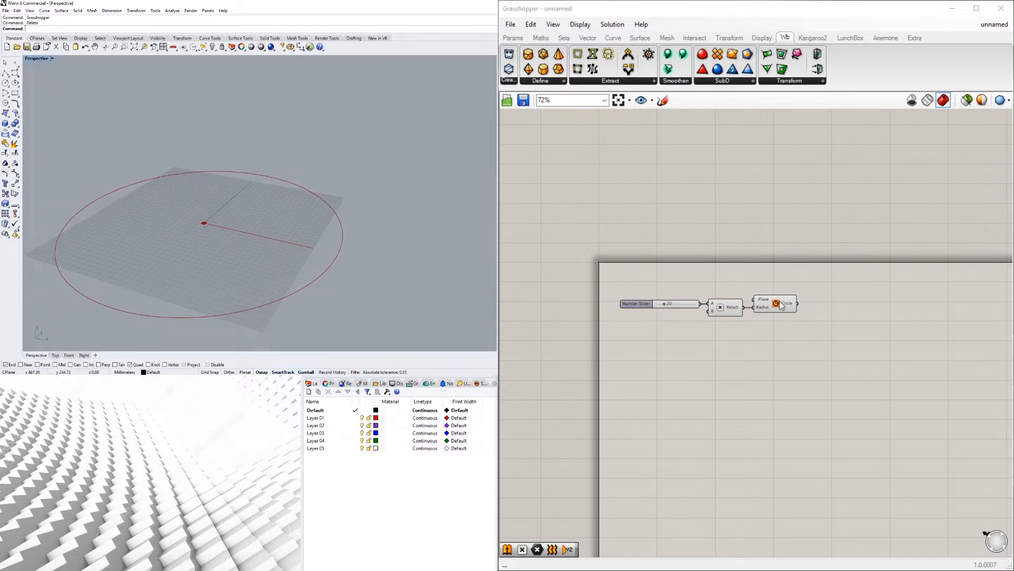
pyautogui.click(734, 310)
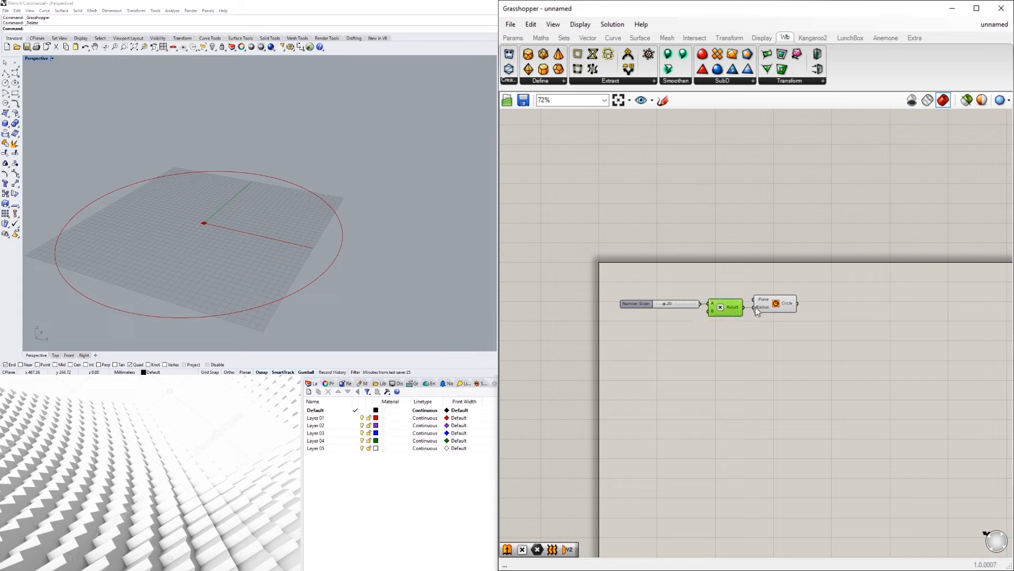
pyautogui.click(777, 306)
pyautogui.doubleClick(883, 317)
pyautogui.write('offset')
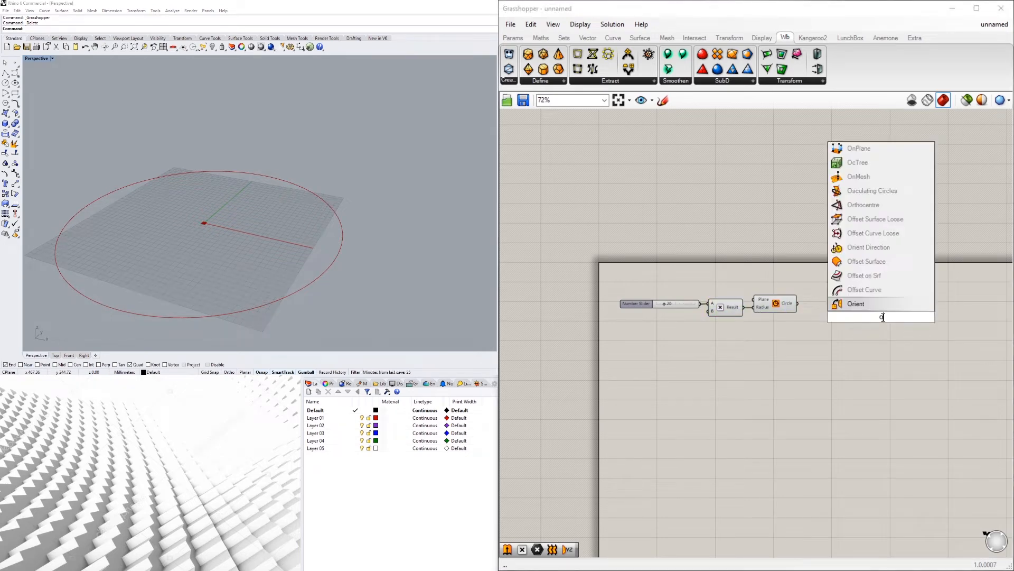
pyautogui.press('Return')
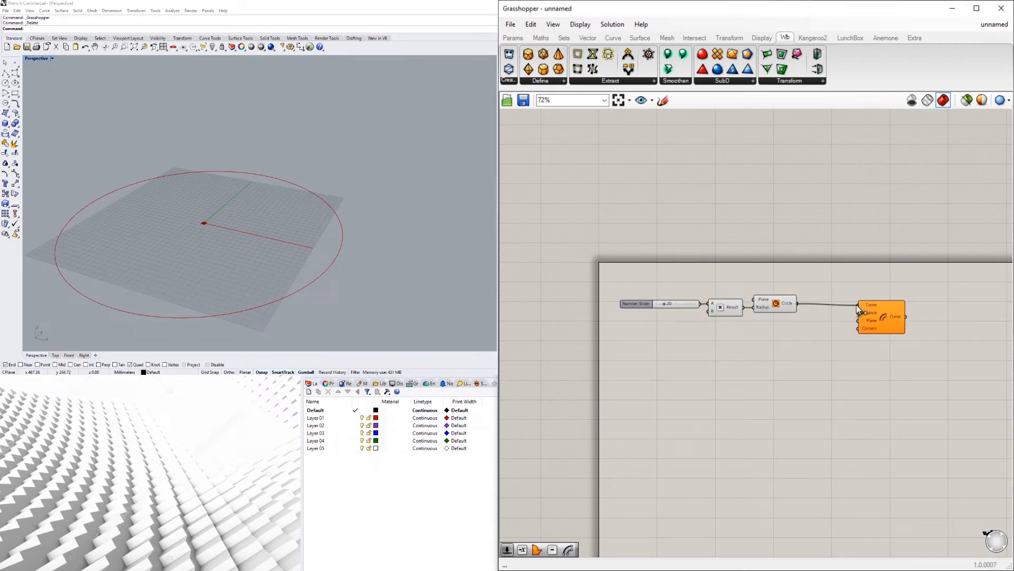
pyautogui.moveTo(857, 305); pyautogui.dragTo(858, 306)
pyautogui.moveTo(879, 316); pyautogui.dragTo(879, 326)
# Create a number slider set to 12 and connect it to the Offset Curve's distance, placing it beneath the circle.
pyautogui.doubleClick(765, 342)
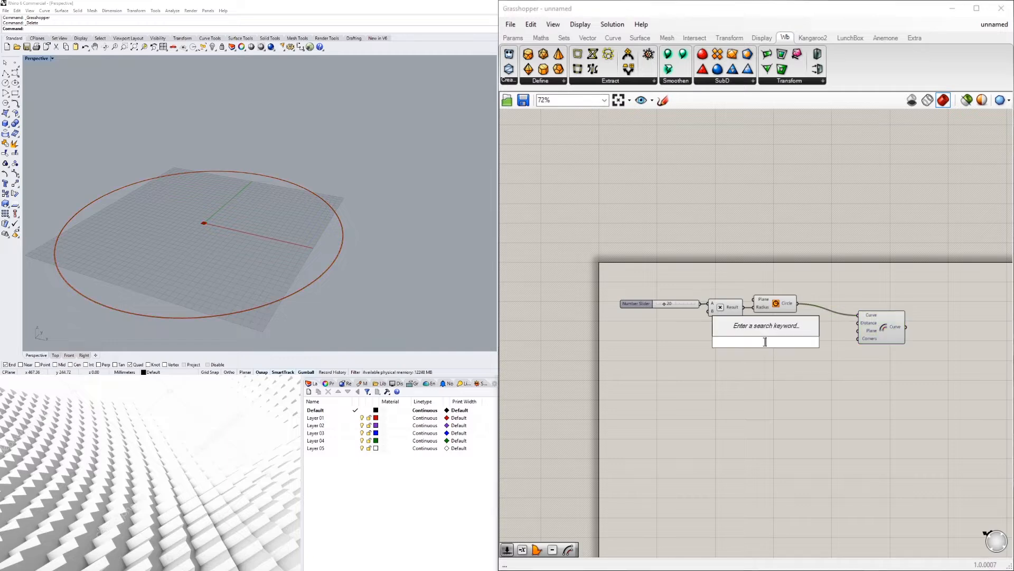
pyautogui.write('12')
pyautogui.press('Return')
pyautogui.scroll(1, 785, 329)
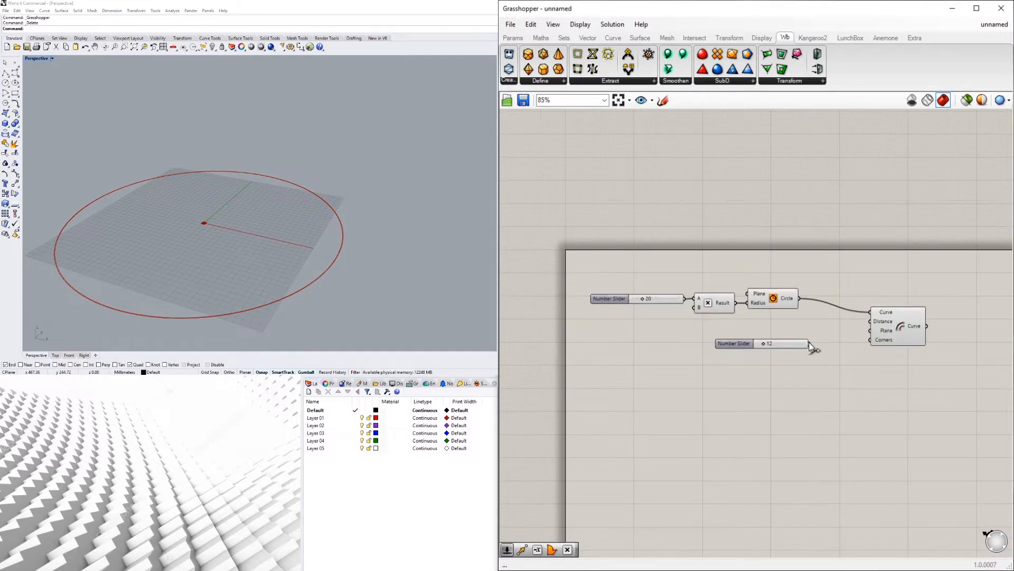
pyautogui.moveTo(810, 344); pyautogui.dragTo(847, 312)
pyautogui.moveTo(738, 342); pyautogui.dragTo(727, 321)
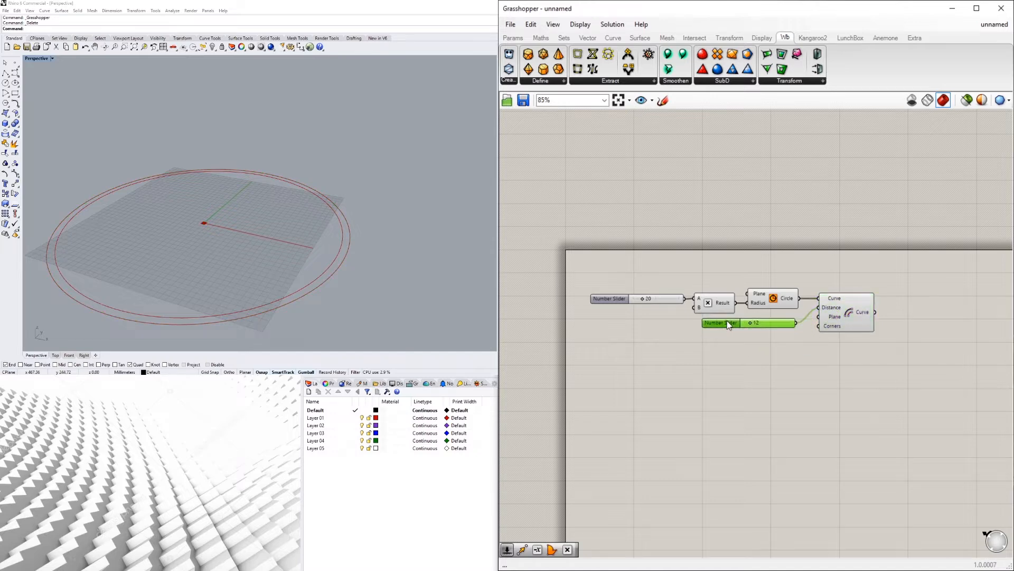
# Add a Boundary Surfaces component and connect the offset curve to its edges input.
pyautogui.click(844, 318)
pyautogui.doubleClick(930, 296)
pyautogui.write('bou')
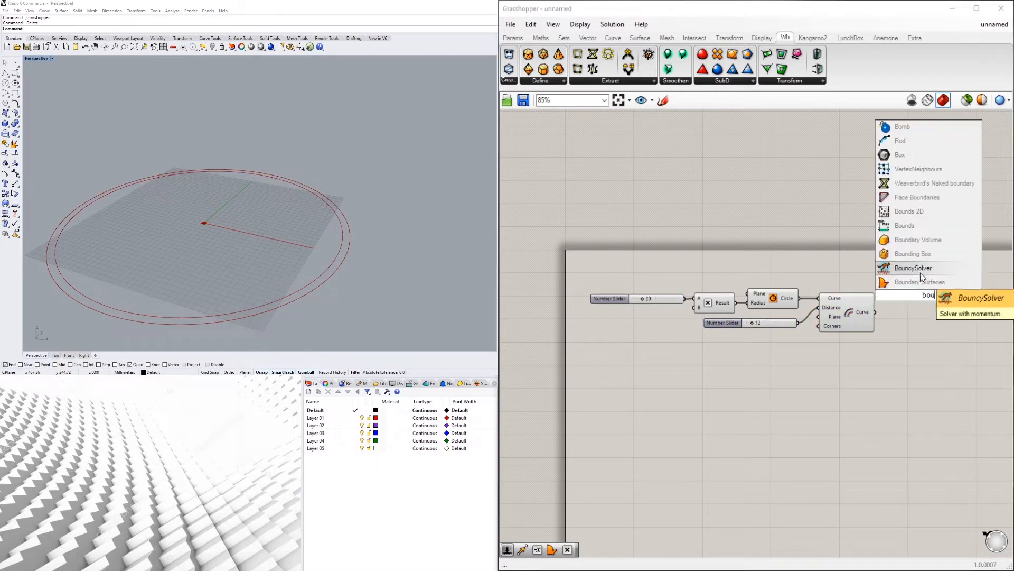
pyautogui.click(919, 283)
pyautogui.moveTo(880, 319); pyautogui.dragTo(902, 294)
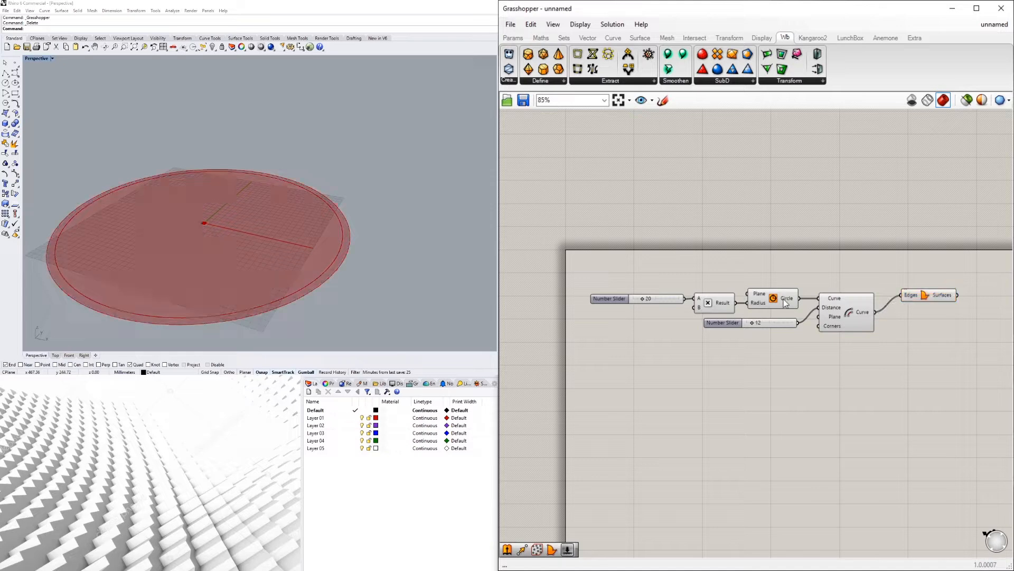
# Connect the original circle as an additional edge of Boundary Surfaces and flatten the edges input.
pyautogui.keyDown('shift'); pyautogui.moveTo(799, 298); pyautogui.dragTo(912, 287); pyautogui.keyUp('shift')
pyautogui.rightClick(910, 295)
pyautogui.click(938, 377)
# Align Boundary Surfaces with the Circle component and shift the Offset Curve component slightly below that row.
pyautogui.moveTo(853, 317); pyautogui.dragTo(852, 324)
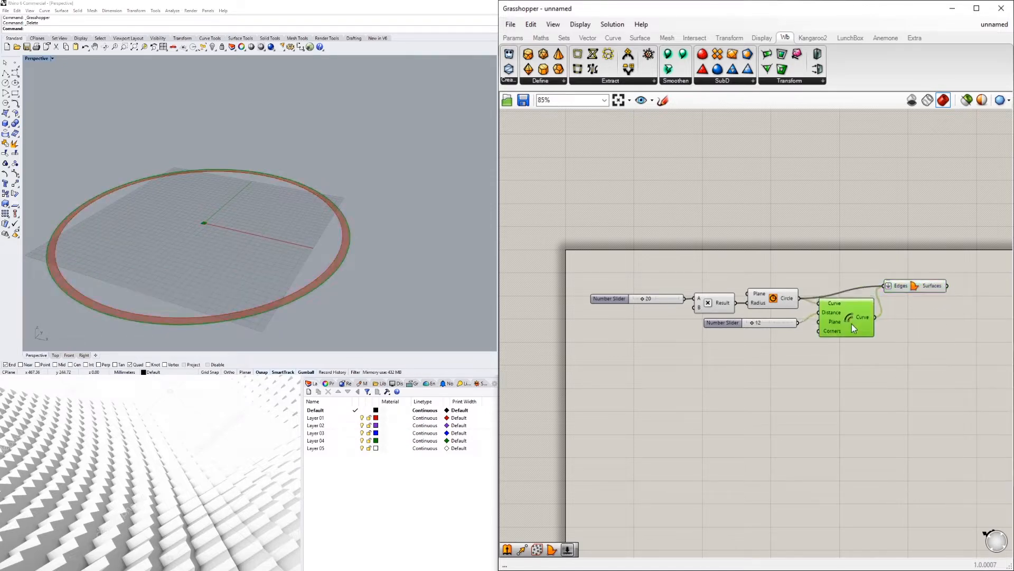
pyautogui.moveTo(910, 284); pyautogui.dragTo(914, 296)
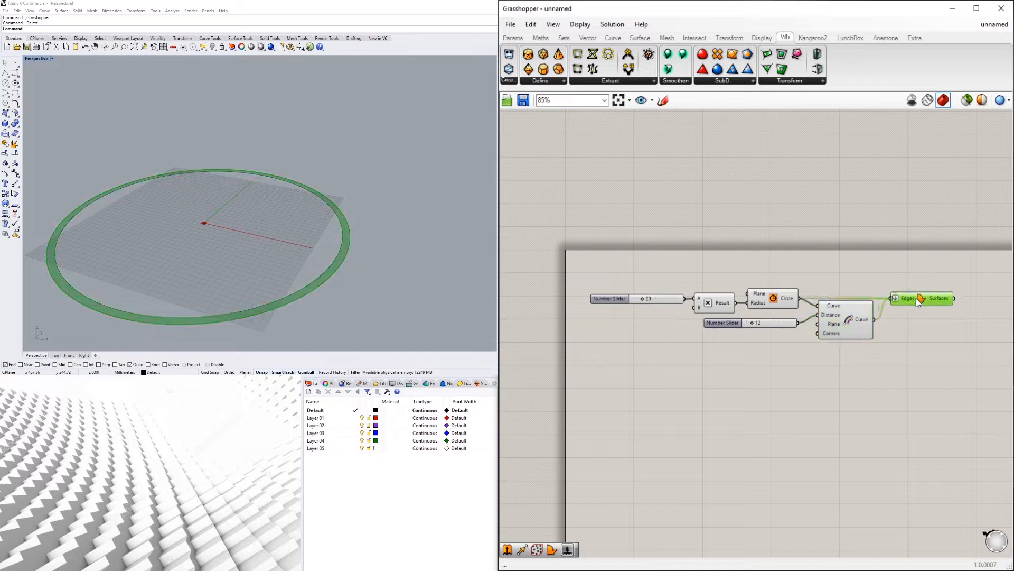
pyautogui.moveTo(843, 319); pyautogui.dragTo(842, 321)
pyautogui.click(787, 342)
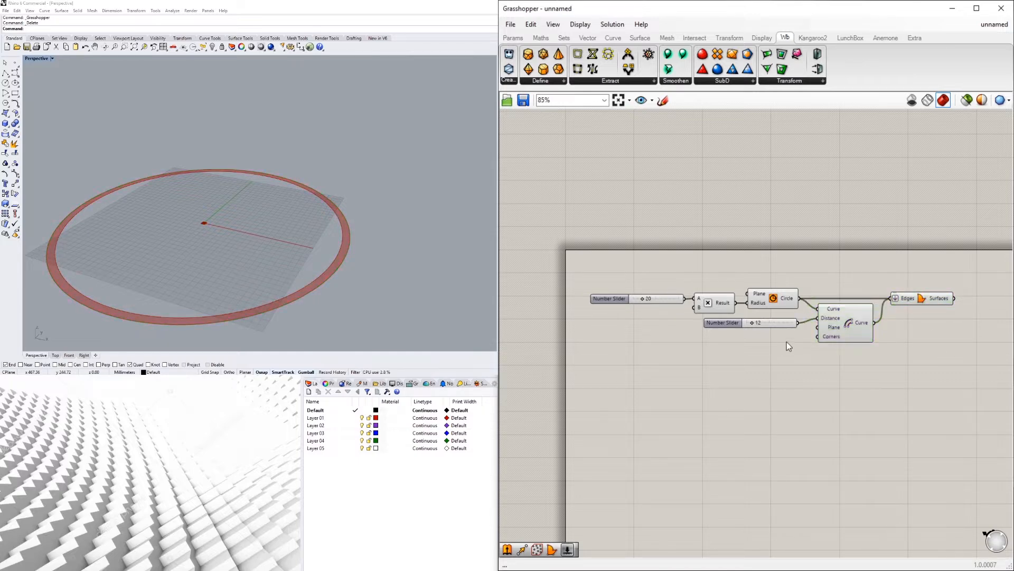
pyautogui.click(725, 324)
pyautogui.click(765, 273)
# Add an Extrude component and connect the boundary surface to its base input.
pyautogui.moveTo(862, 348); pyautogui.dragTo(744, 348, button='right')
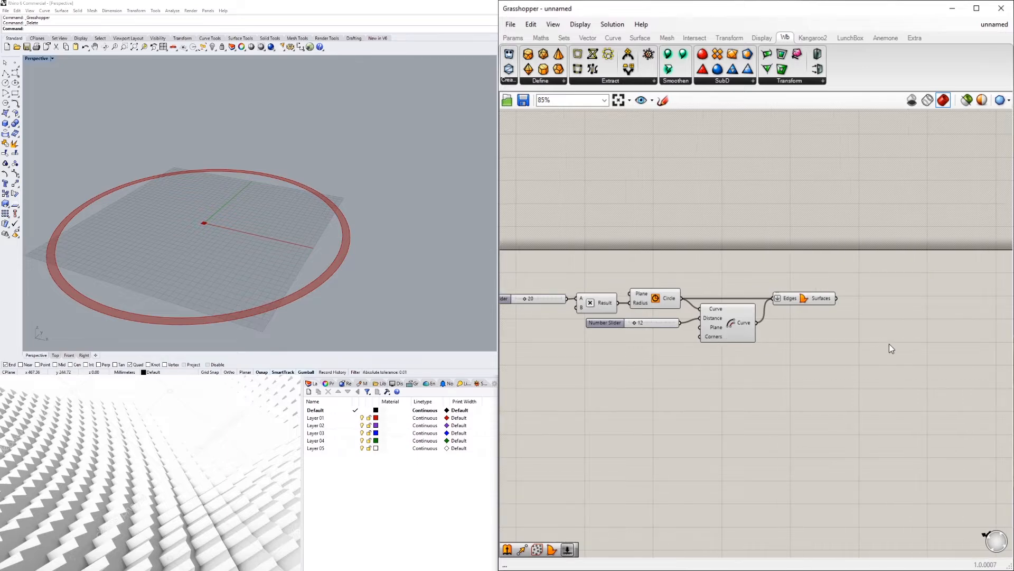
pyautogui.write('ex')
pyautogui.press('Escape')
pyautogui.doubleClick(875, 337)
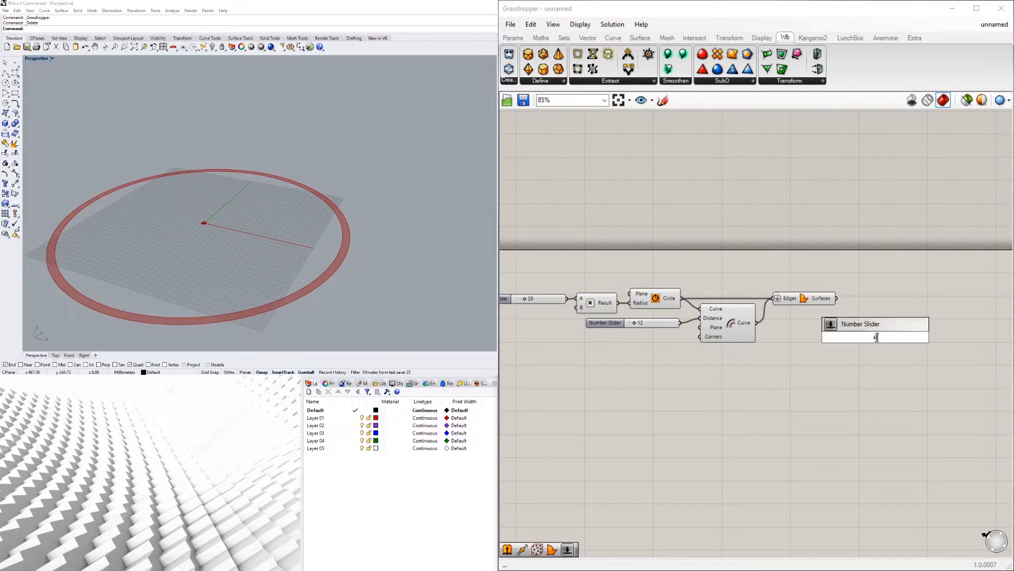
pyautogui.write('extr')
pyautogui.click(871, 324)
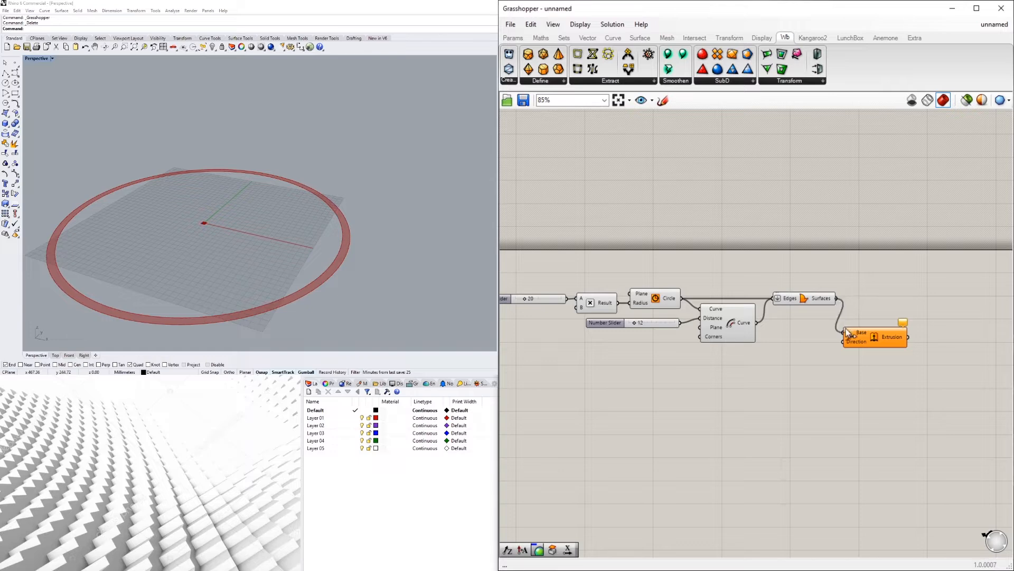
pyautogui.moveTo(872, 337); pyautogui.dragTo(894, 337)
# Duplicate the 20 slider with its Multiplication component below the offset components, and add a Unit Z component beside them.
pyautogui.moveTo(633, 380); pyautogui.dragTo(696, 378, button='right')
pyautogui.moveTo(664, 271); pyautogui.dragTo(727, 379)
pyautogui.doubleClick(870, 360)
pyautogui.write('z')
pyautogui.click(857, 348)
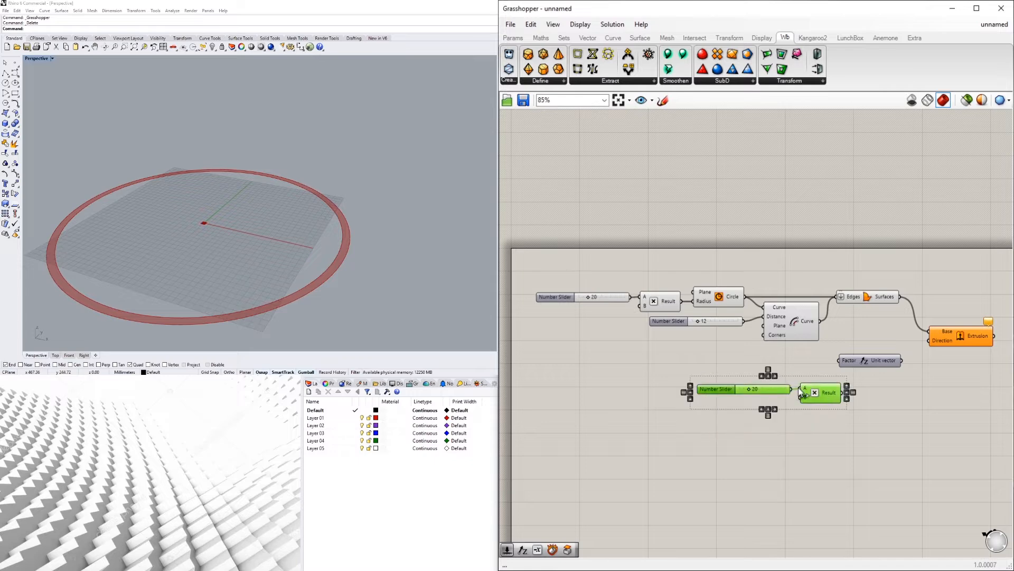
pyautogui.moveTo(825, 393); pyautogui.dragTo(787, 376)
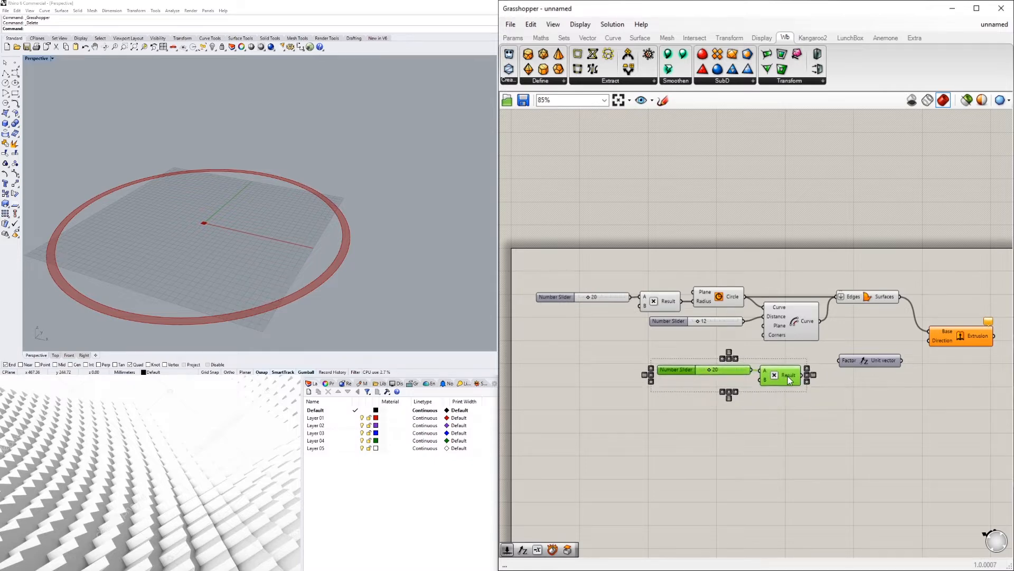
# Connect the duplicated multiplication result to the Unit Z factor and the unit vector to the extrusion's direction, keeping the components aligned.
pyautogui.moveTo(871, 360); pyautogui.dragTo(930, 340)
pyautogui.moveTo(895, 441); pyautogui.dragTo(708, 366)
pyautogui.scroll(1, 845, 367)
pyautogui.click(880, 400)
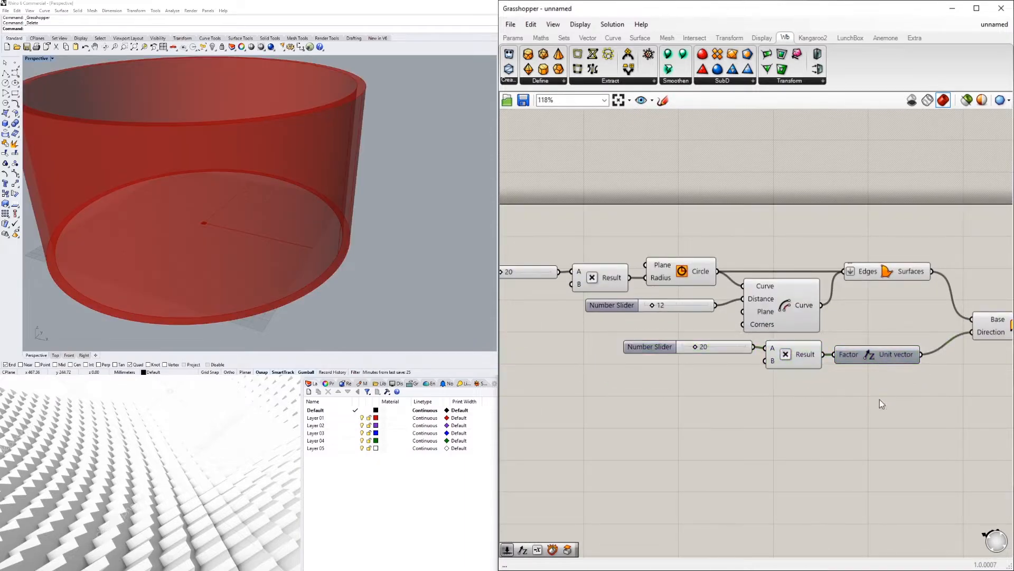
# Turn off the preview of the Boundary Surfaces component and view the extruded ring wall.
pyautogui.scroll(1, 907, 363)
pyautogui.scroll(-3, 296, 226)
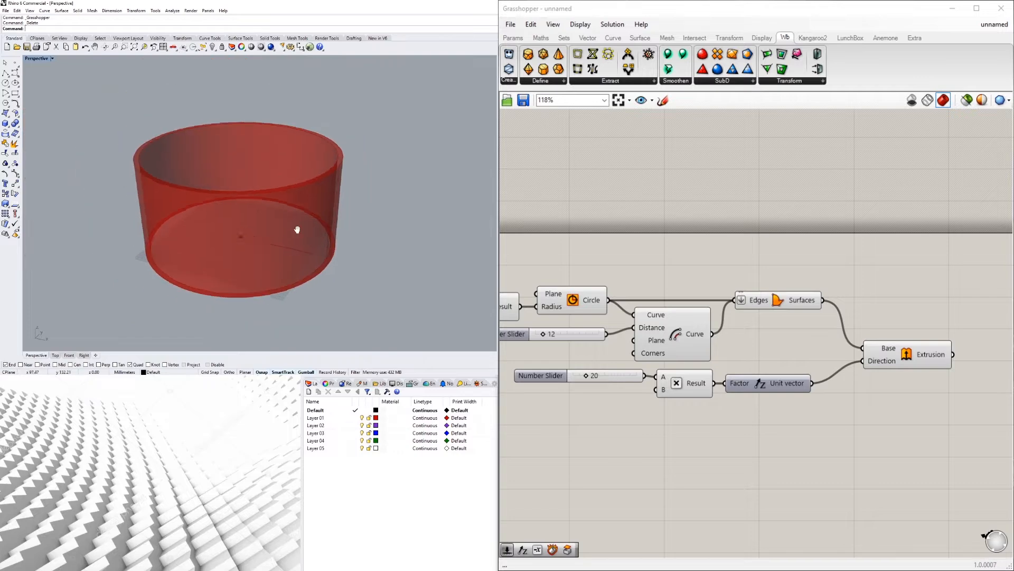
pyautogui.rightClick(774, 298)
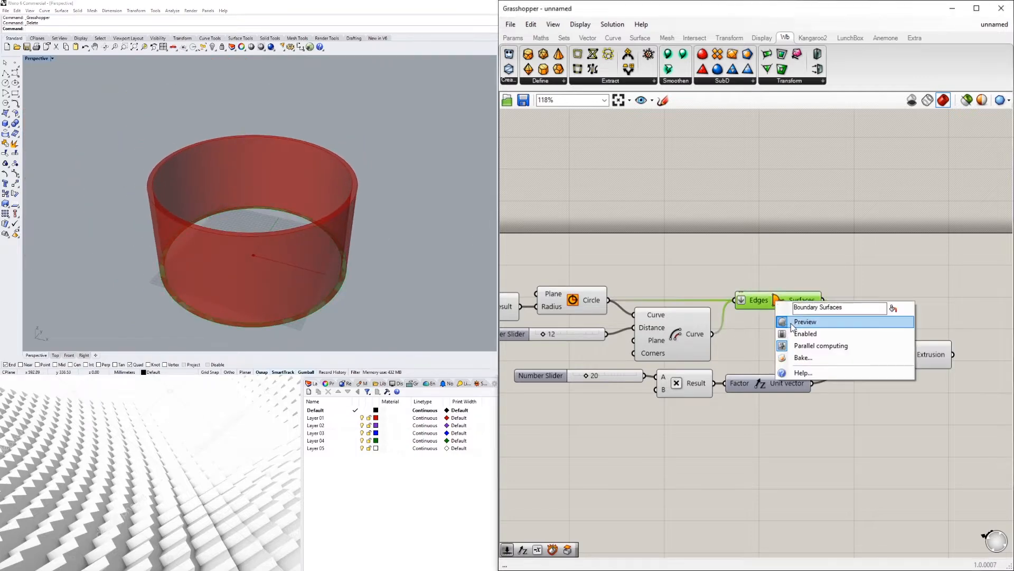
pyautogui.click(792, 323)
pyautogui.moveTo(296, 213); pyautogui.dragTo(344, 184, button='right')
pyautogui.click(883, 395)
pyautogui.moveTo(643, 370); pyautogui.dragTo(758, 410, button='right')
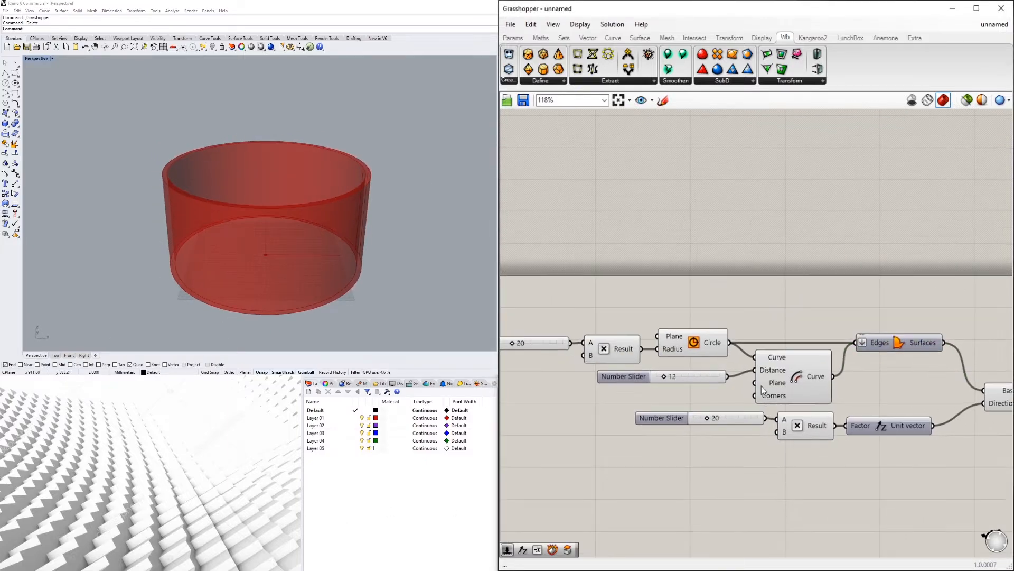
# Inspect the ring wall from several angles along with the circle, offset and extrusion components that define it.
pyautogui.scroll(-1, 816, 502)
pyautogui.scroll(2, 816, 502)
pyautogui.click(638, 403)
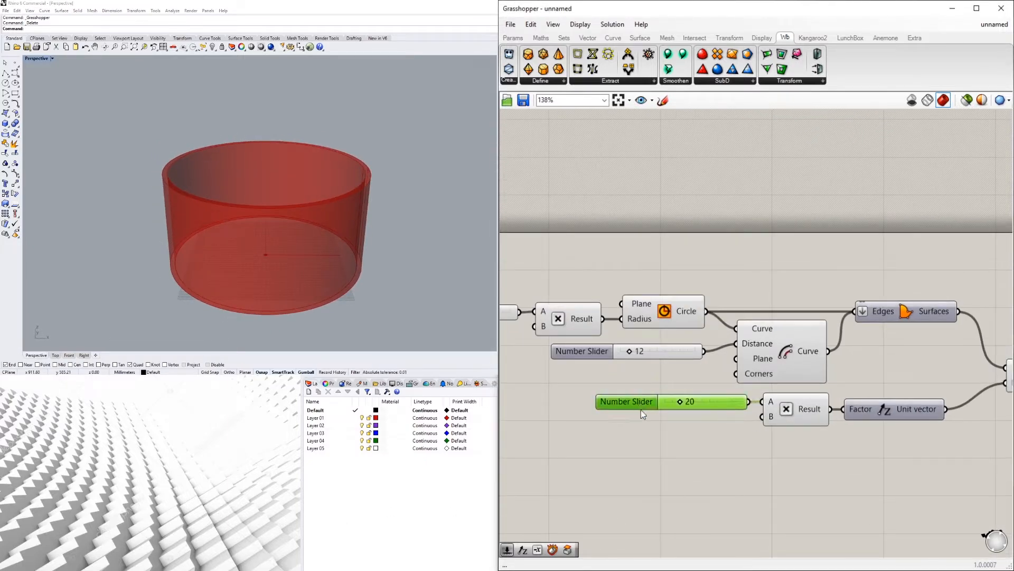
pyautogui.click(642, 410)
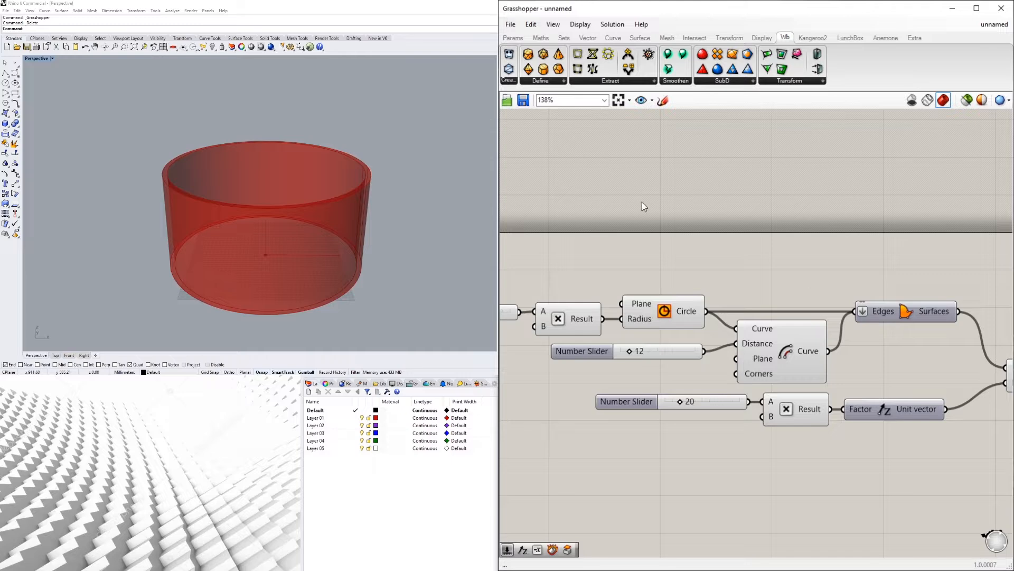
pyautogui.moveTo(275, 246); pyautogui.dragTo(346, 212, button='right')
pyautogui.scroll(-3, 785, 312)
pyautogui.click(848, 332)
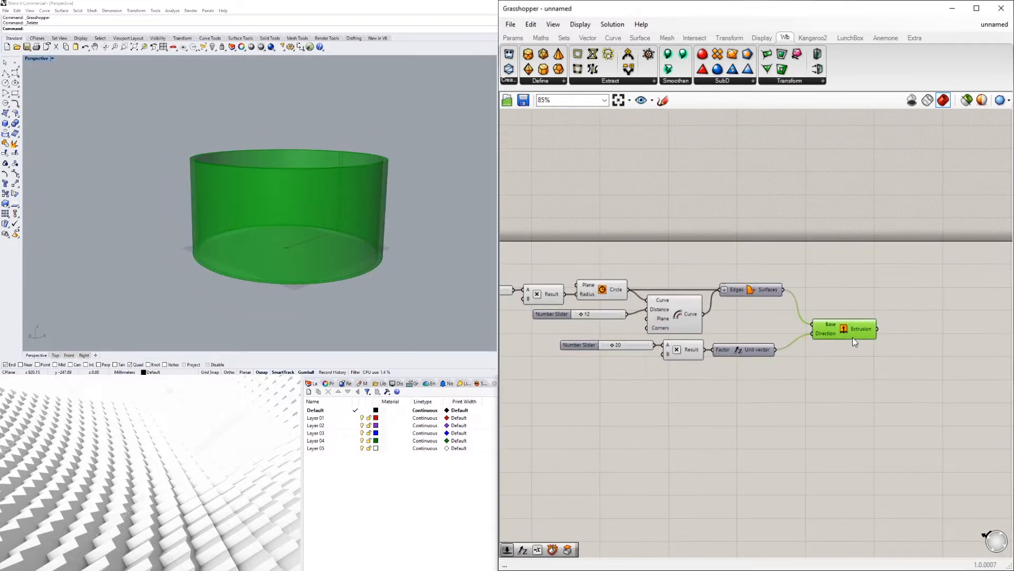
pyautogui.moveTo(428, 288); pyautogui.dragTo(332, 301, button='right')
pyautogui.click(689, 429)
pyautogui.click(608, 290)
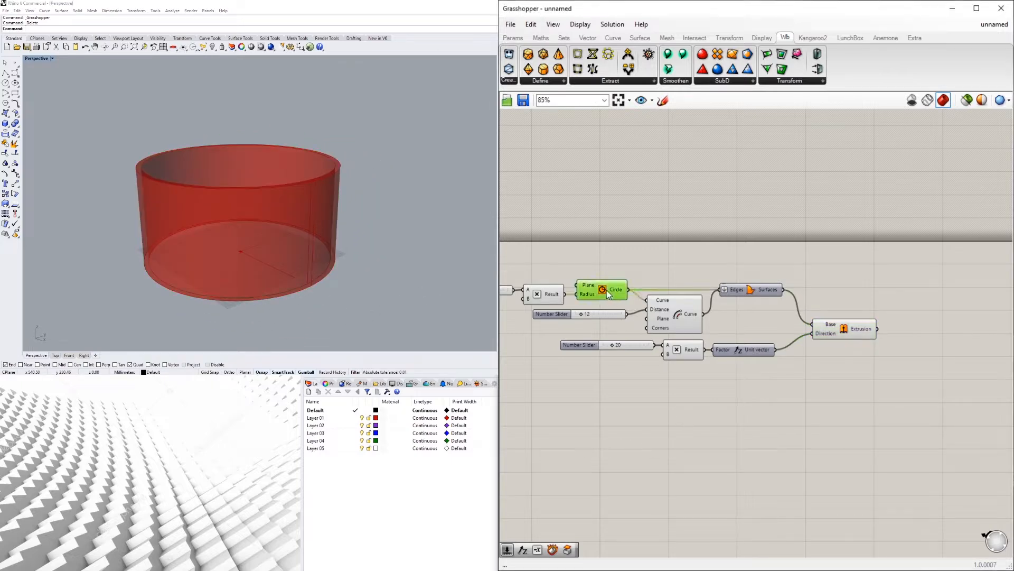
pyautogui.moveTo(274, 220); pyautogui.dragTo(348, 220, button='right')
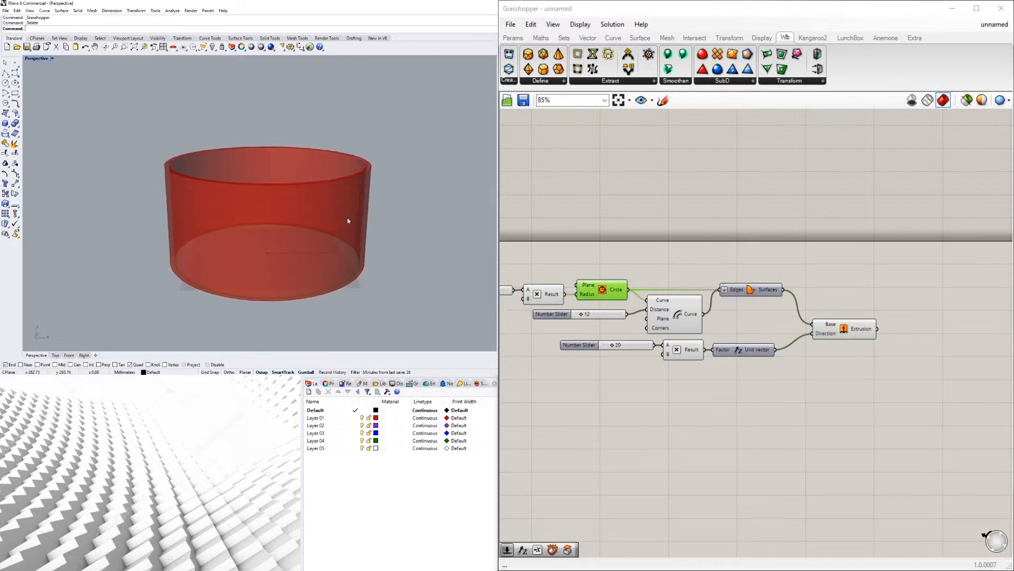
pyautogui.click(682, 318)
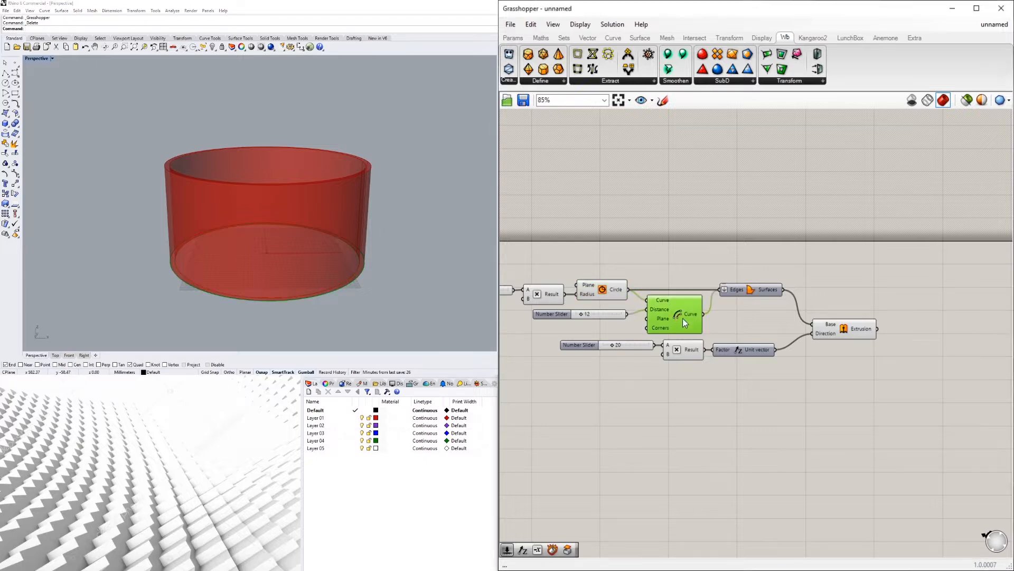
# Add a second Offset Curve component below the existing extrusion components.
pyautogui.doubleClick(696, 448)
pyautogui.write('off')
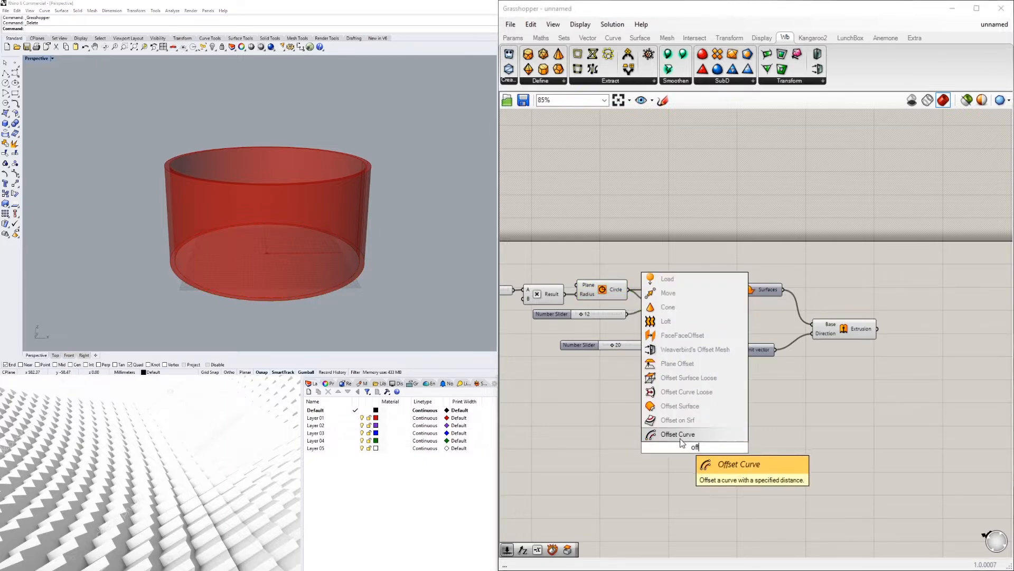
pyautogui.click(684, 435)
pyautogui.moveTo(684, 448); pyautogui.dragTo(746, 412)
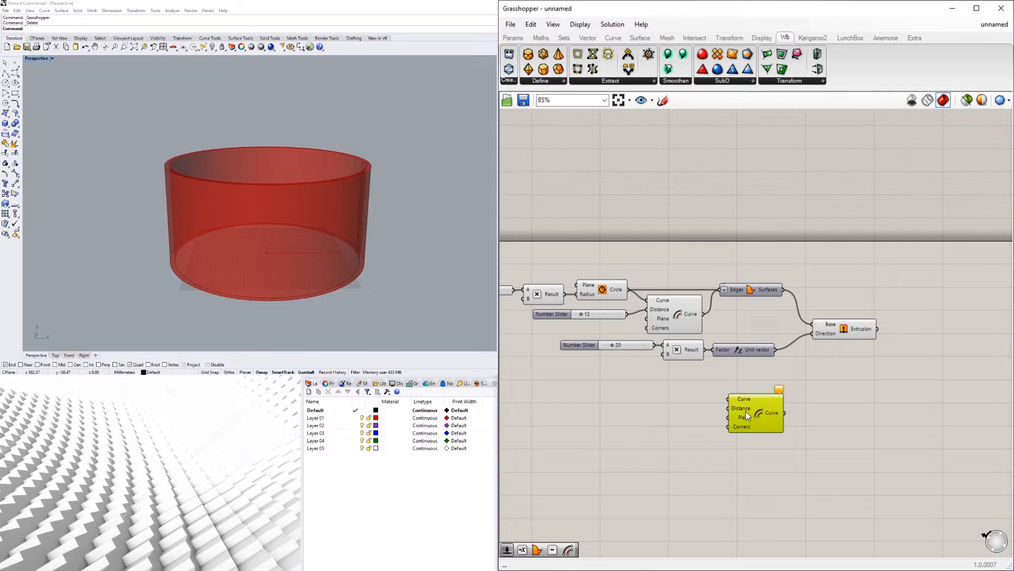
# Add a number slider of 2 as the new offset's distance and connect the first offset curve to its curve input.
pyautogui.doubleClick(670, 430)
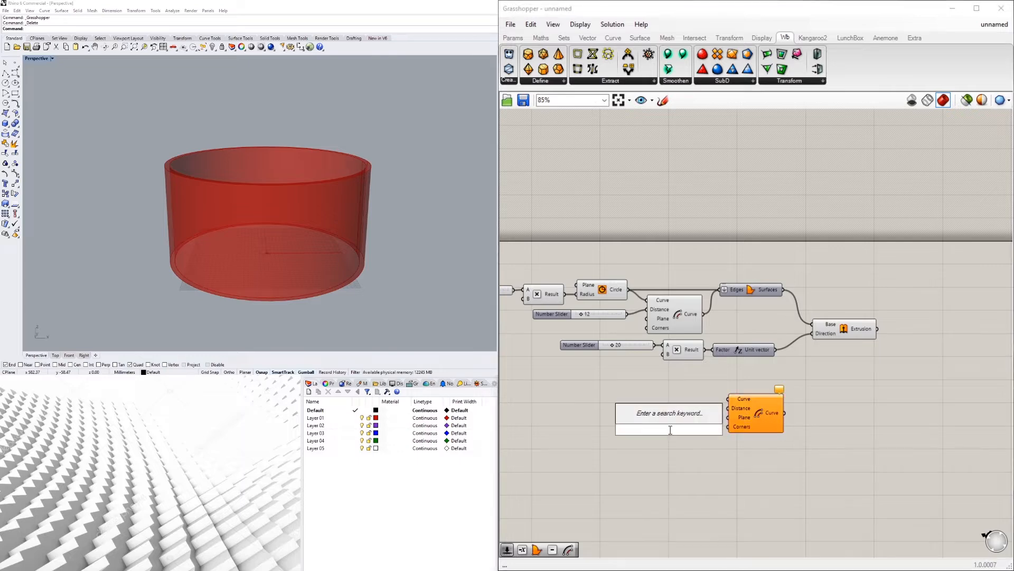
pyautogui.write('2')
pyautogui.press('Return')
pyautogui.click(623, 418)
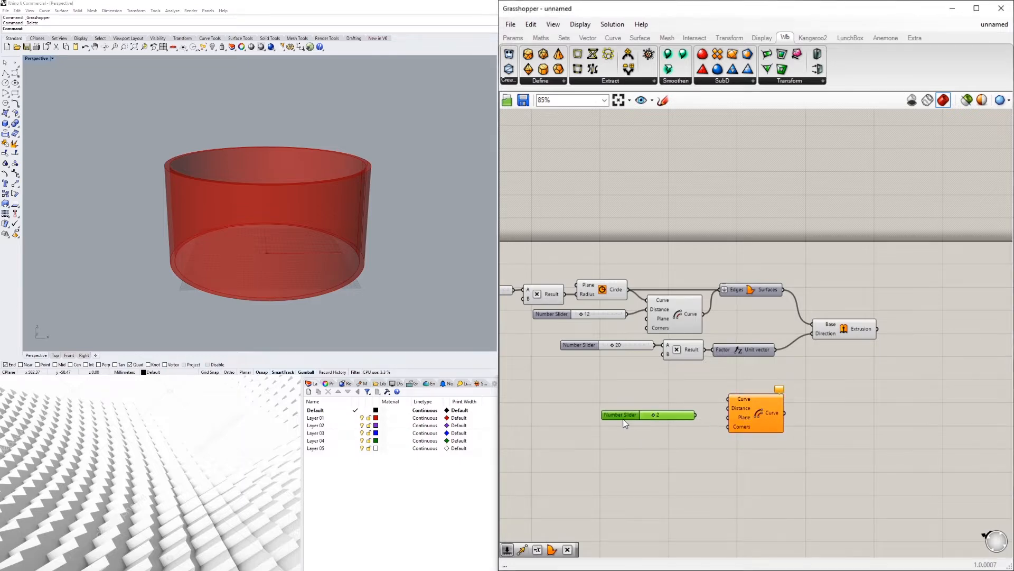
pyautogui.scroll(2, 666, 410)
pyautogui.moveTo(667, 422); pyautogui.dragTo(713, 413)
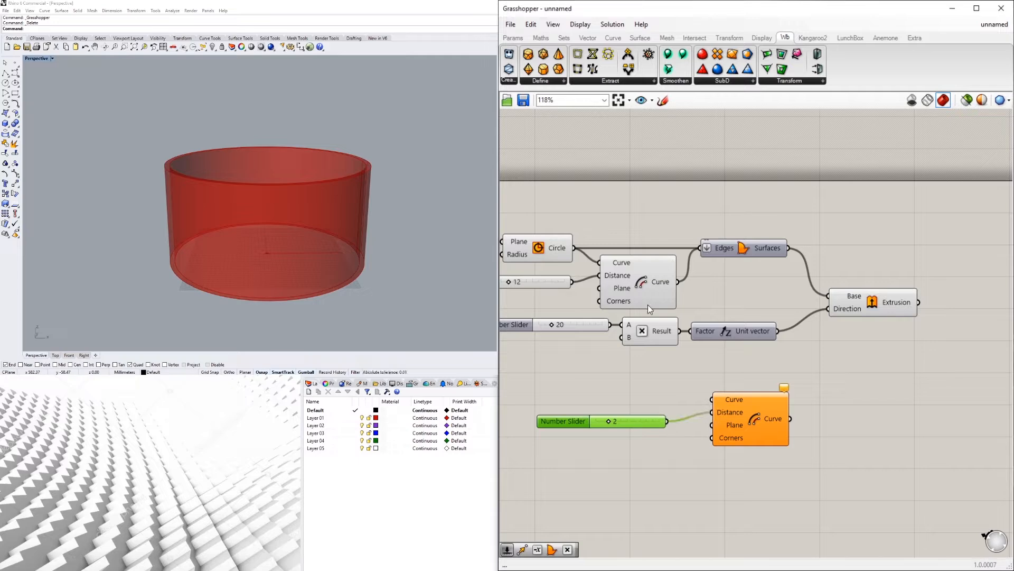
pyautogui.moveTo(678, 283); pyautogui.dragTo(713, 400)
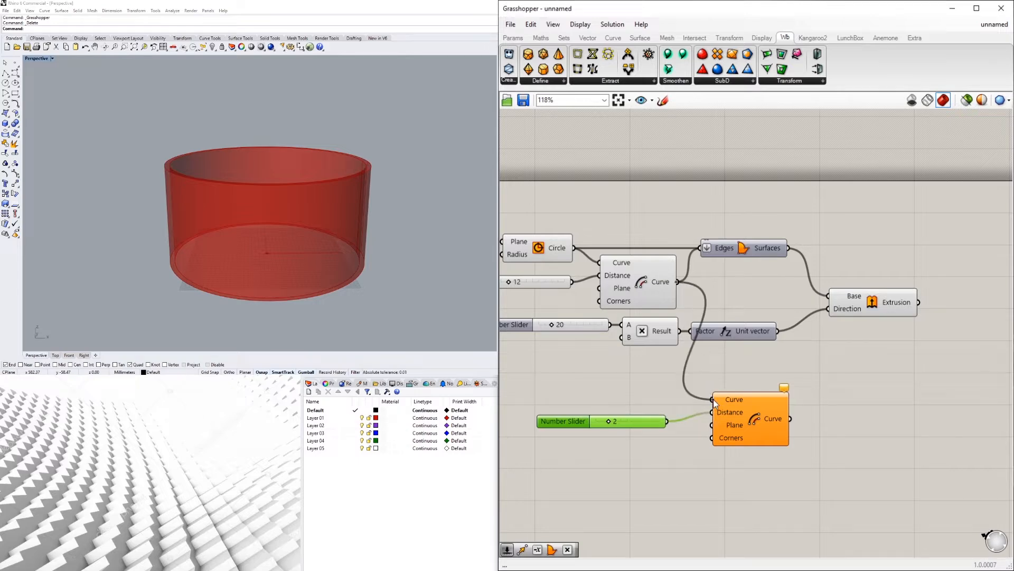
# Add a Boundary Surfaces component, connect both offset curves to its edges input and flatten that input.
pyautogui.doubleClick(887, 396)
pyautogui.write('bou')
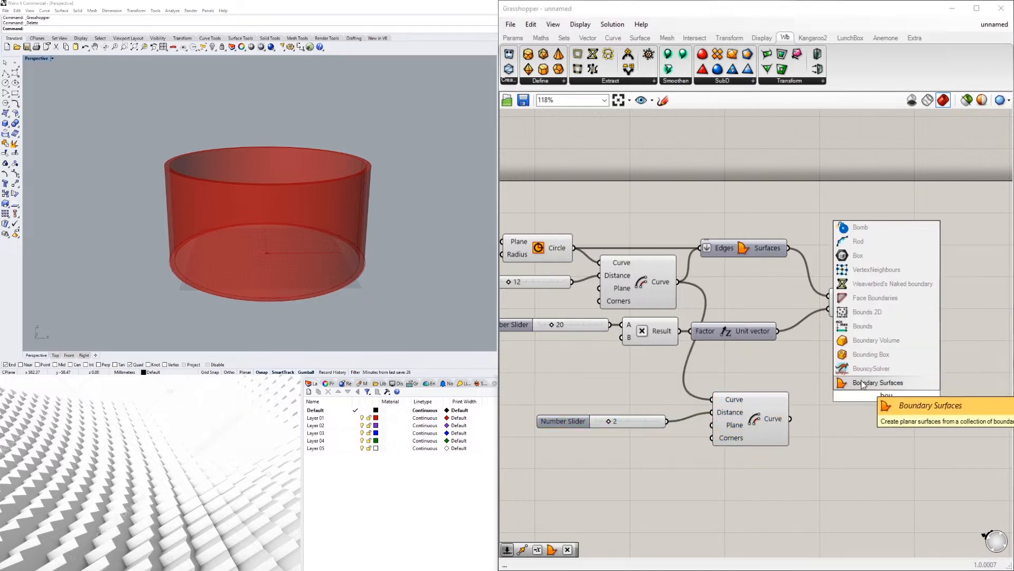
pyautogui.click(867, 384)
pyautogui.moveTo(791, 419); pyautogui.dragTo(849, 395)
pyautogui.moveTo(678, 281); pyautogui.dragTo(849, 396)
pyautogui.rightClick(852, 395)
pyautogui.click(872, 432)
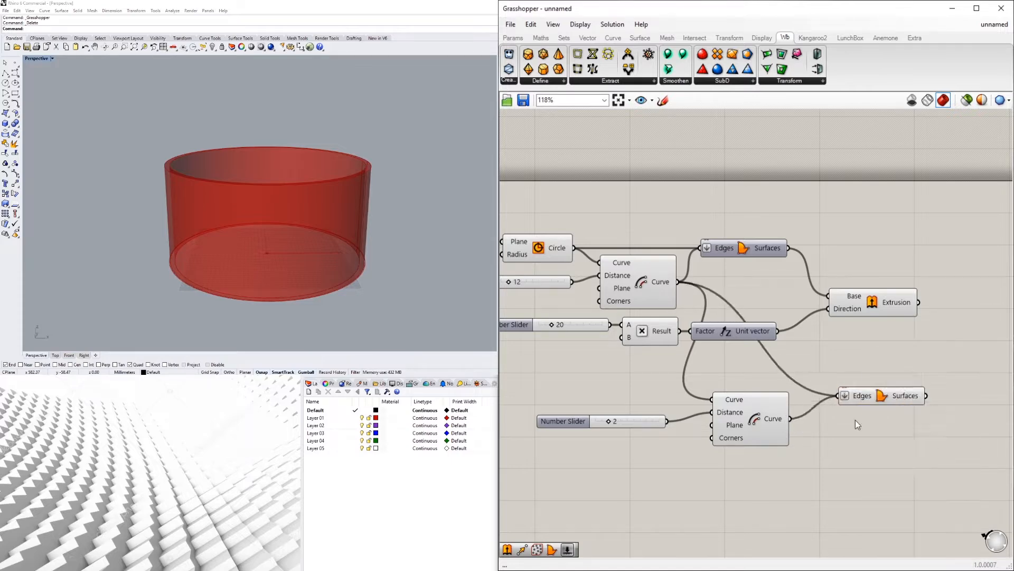
# Tidy the Unit Z, second Offset Curve, new Boundary Surfaces and Extrude components into compact columns.
pyautogui.moveTo(775, 417); pyautogui.dragTo(750, 329)
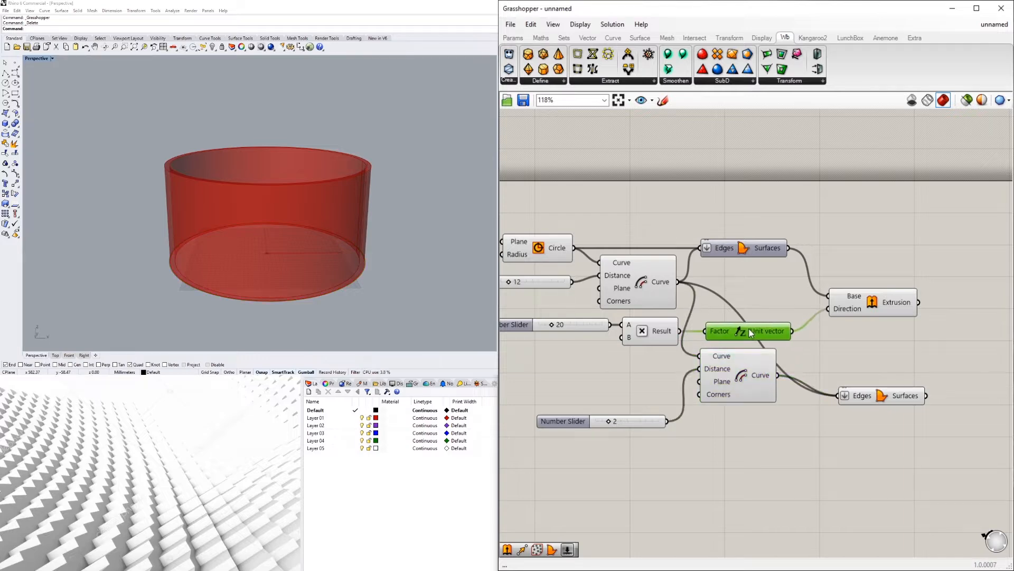
pyautogui.click(761, 286)
pyautogui.moveTo(729, 377); pyautogui.dragTo(747, 370)
pyautogui.moveTo(889, 391); pyautogui.dragTo(880, 279)
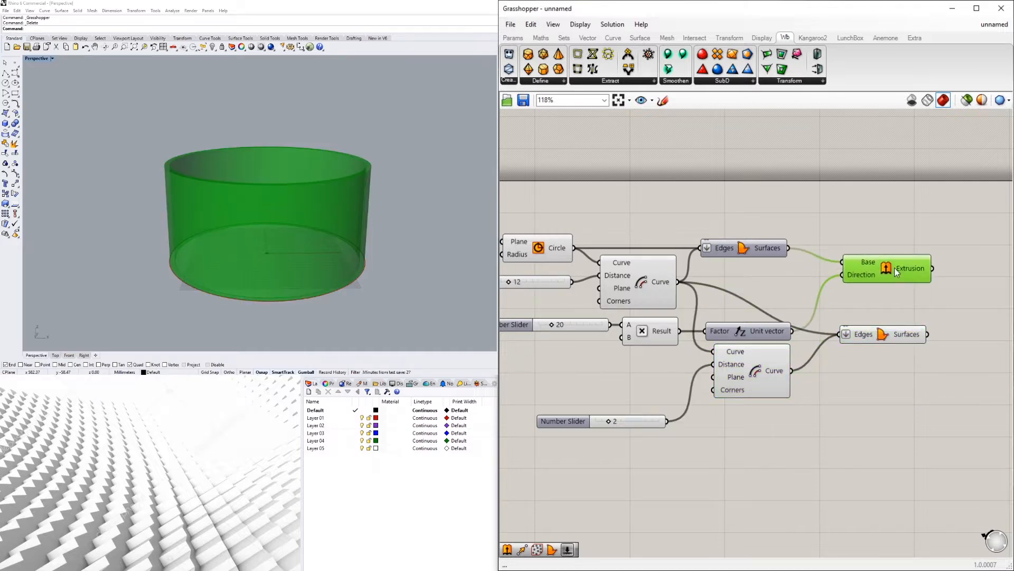
pyautogui.moveTo(867, 334); pyautogui.dragTo(870, 318)
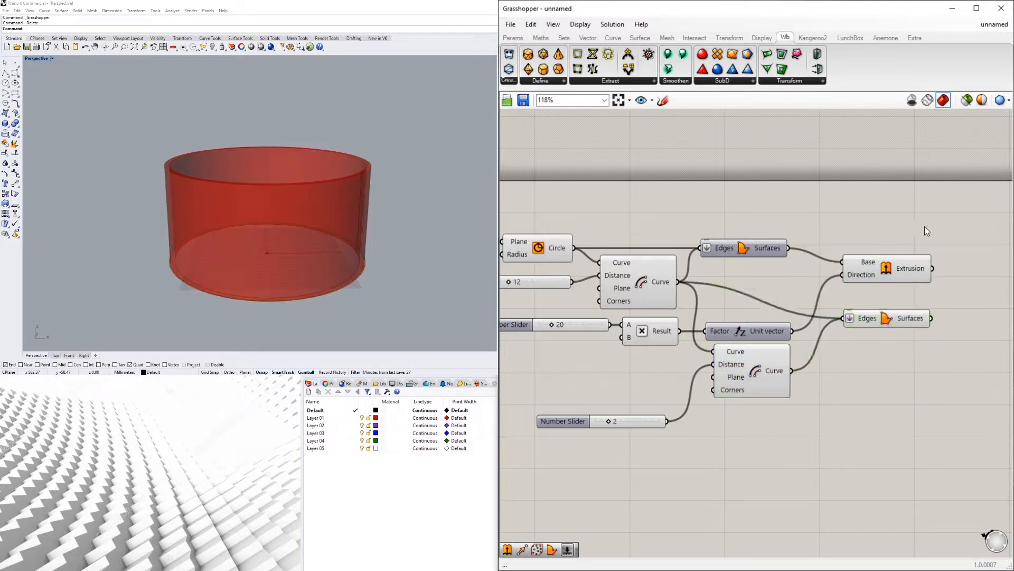
pyautogui.moveTo(893, 268); pyautogui.dragTo(894, 287)
pyautogui.click(908, 338)
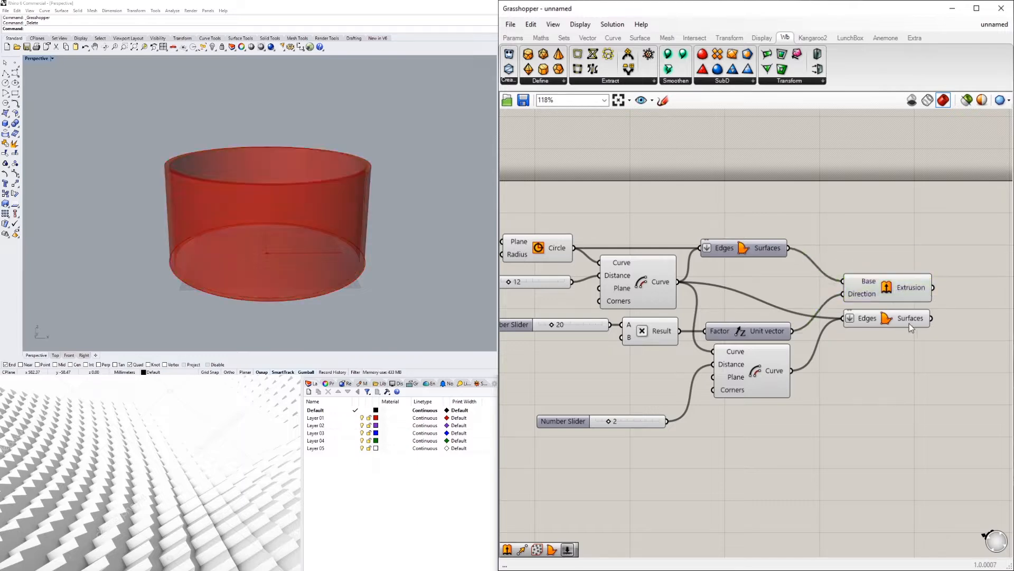
# Nudge the second Offset Curve clear of the Unit Z and align the 2 slider with its distance input.
pyautogui.moveTo(766, 368); pyautogui.dragTo(763, 378)
pyautogui.click(779, 428)
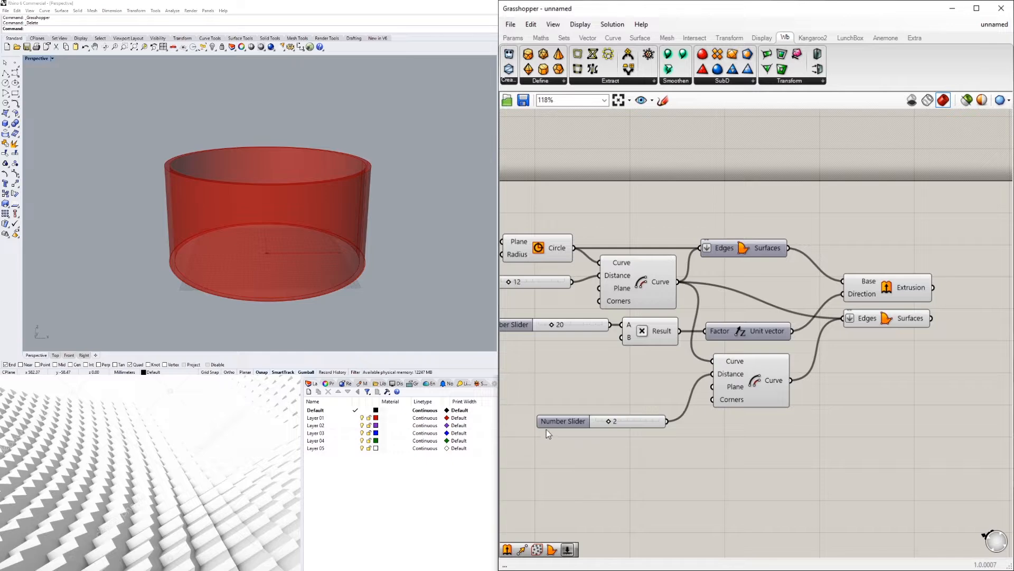
pyautogui.moveTo(554, 418); pyautogui.dragTo(578, 370)
pyautogui.click(826, 446)
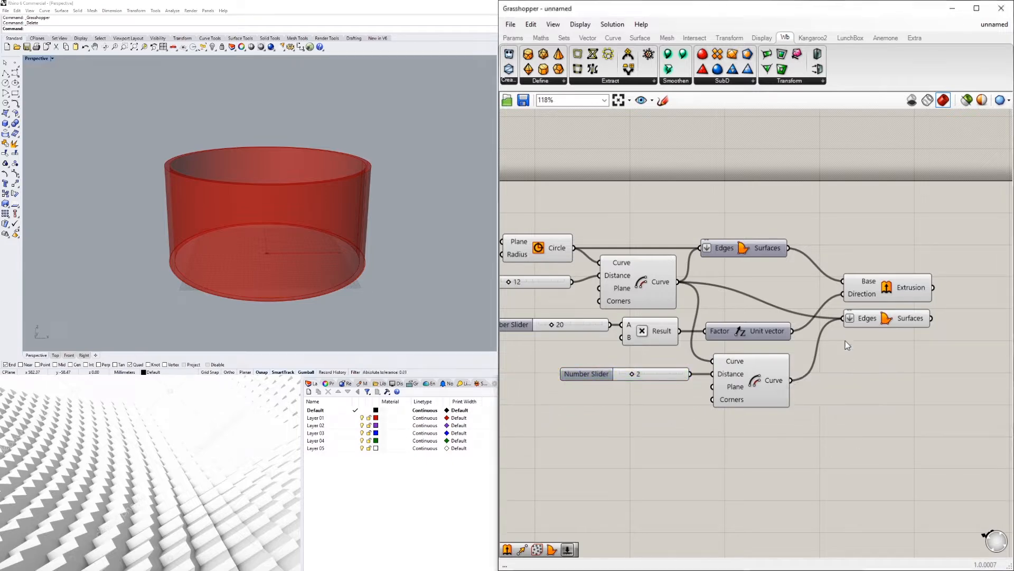
pyautogui.rightClick(763, 372)
pyautogui.click(885, 358)
# Add another Extrude component and connect the new boundary surface to its base input.
pyautogui.moveTo(962, 351); pyautogui.dragTo(922, 353, button='right')
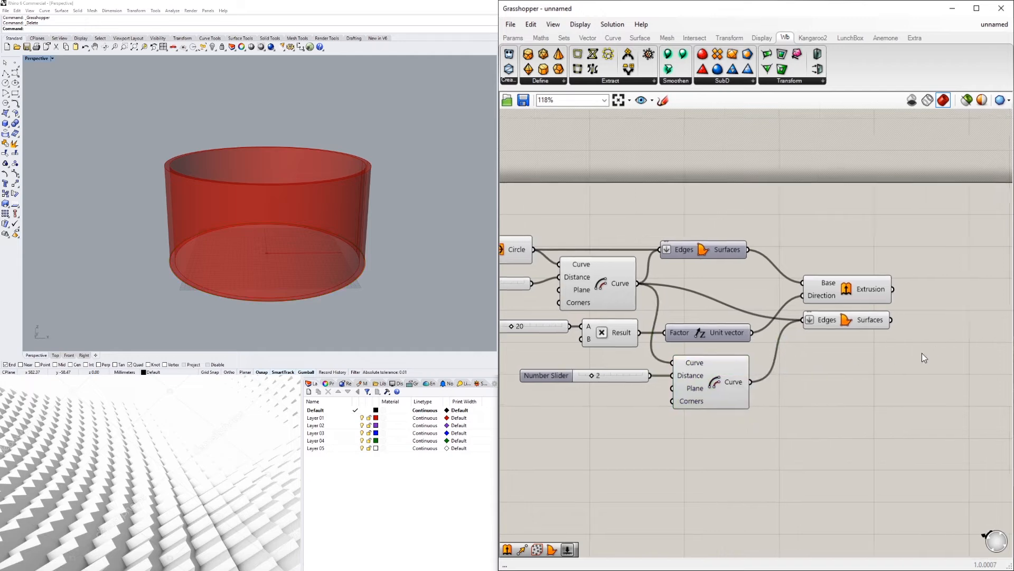
pyautogui.doubleClick(921, 353)
pyautogui.write('extrude')
pyautogui.click(918, 336)
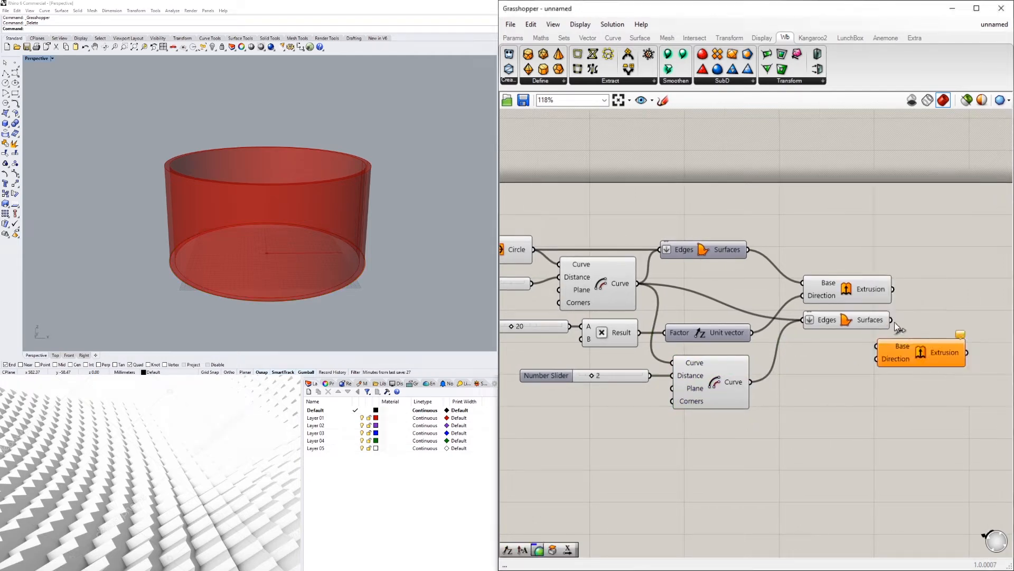
pyautogui.moveTo(880, 345); pyautogui.dragTo(914, 334)
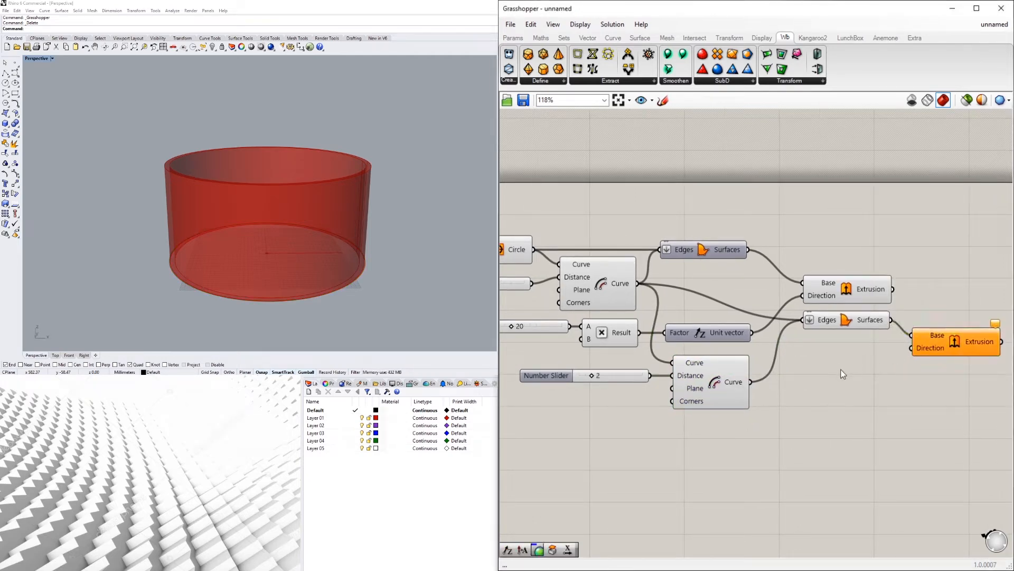
# Add a Unit Z component and connect its vector to the second extrusion's direction.
pyautogui.doubleClick(842, 369)
pyautogui.write('z')
pyautogui.click(845, 358)
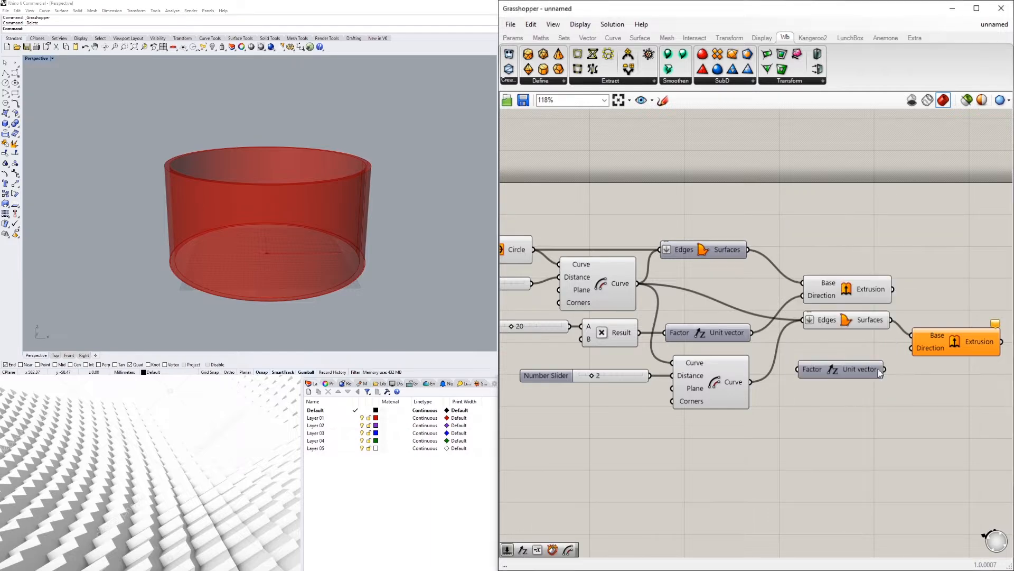
pyautogui.moveTo(861, 370); pyautogui.dragTo(864, 377)
# Add a number slider of 36 and connect it to the new Unit Z factor.
pyautogui.doubleClick(667, 443)
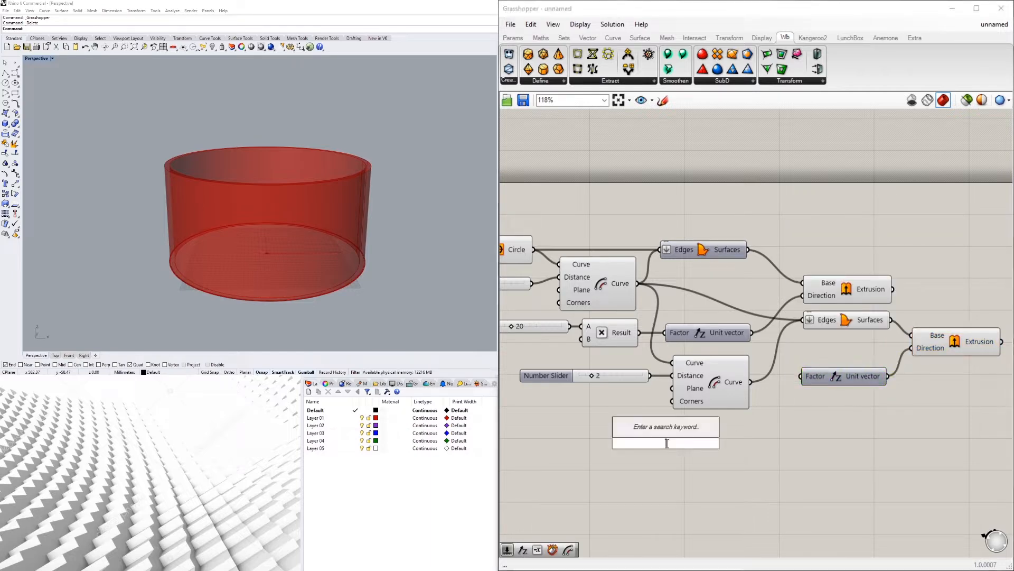
pyautogui.write('36')
pyautogui.press('Return')
pyautogui.moveTo(730, 444); pyautogui.dragTo(802, 377)
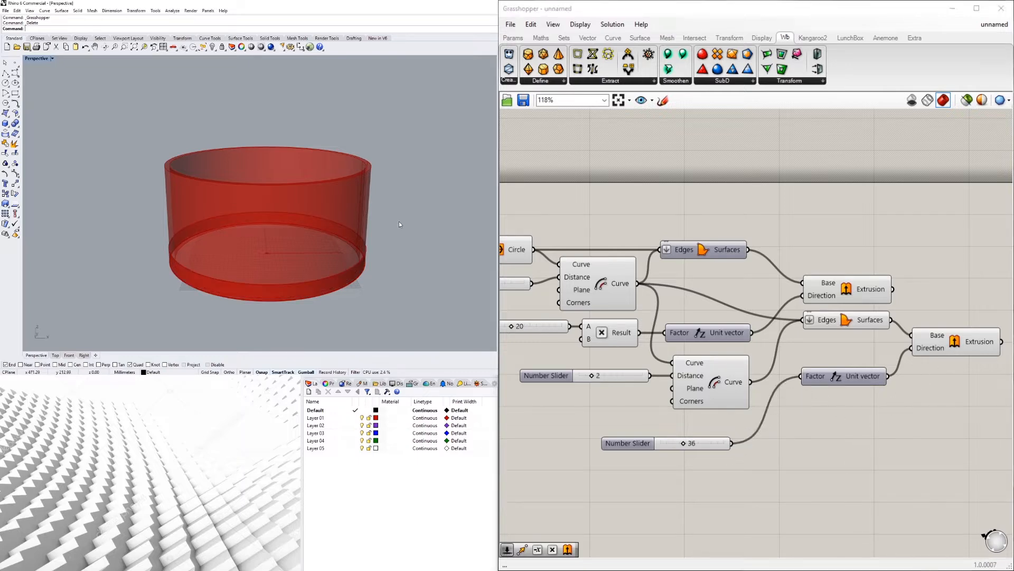
pyautogui.moveTo(399, 221); pyautogui.dragTo(344, 225, button='right')
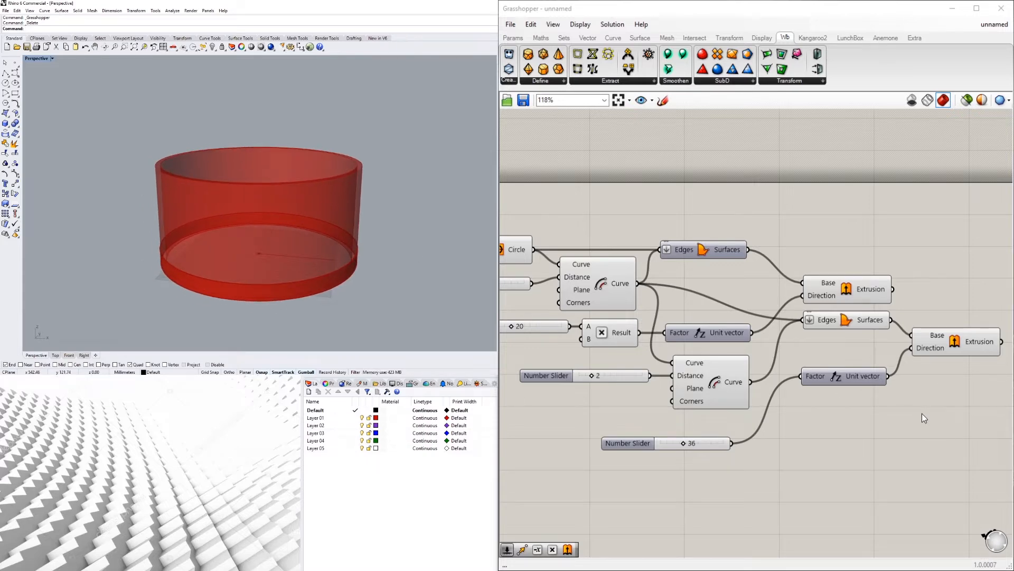
# Reposition the second Unit Z and its 36 slider neatly beneath the second Offset Curve.
pyautogui.click(835, 379)
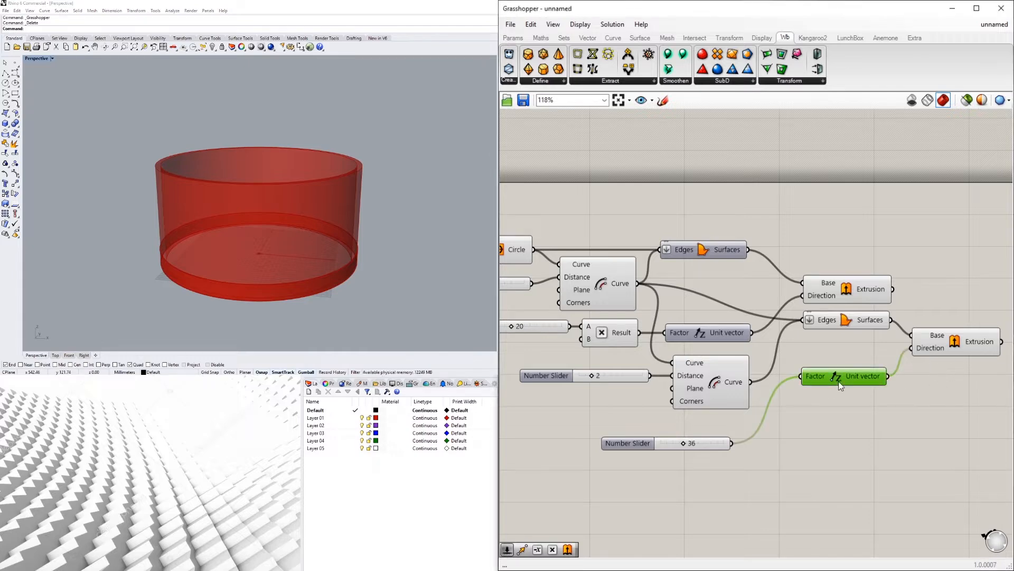
pyautogui.moveTo(846, 381); pyautogui.dragTo(829, 452)
pyautogui.moveTo(941, 340)
pyautogui.mouseDown()
pyautogui.moveTo(938, 356)
pyautogui.moveTo(947, 344)
pyautogui.mouseUp()
pyautogui.click(864, 420)
pyautogui.moveTo(840, 445); pyautogui.dragTo(767, 426)
pyautogui.moveTo(806, 431); pyautogui.dragTo(899, 448, button='right')
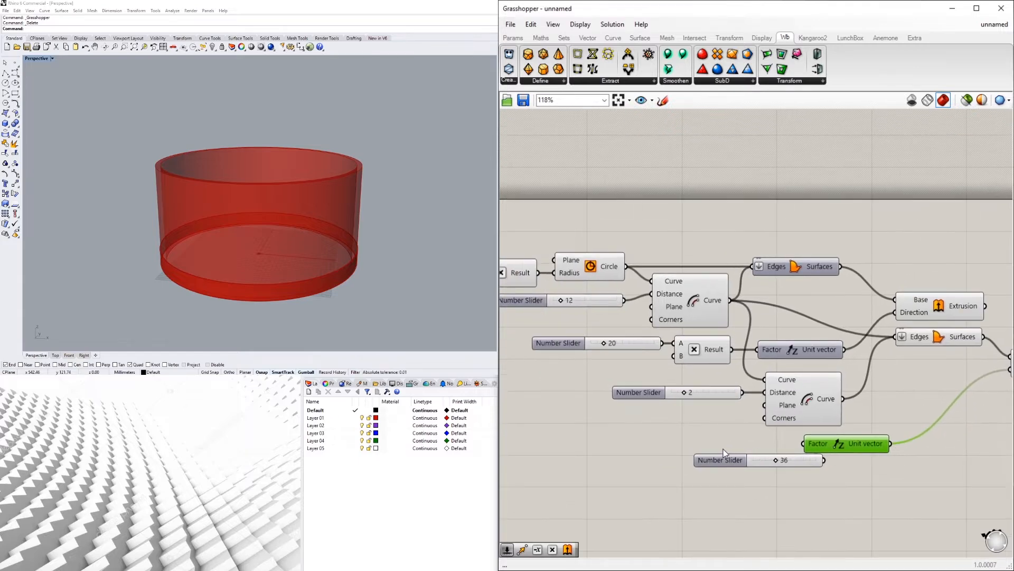
pyautogui.moveTo(726, 461); pyautogui.dragTo(642, 455)
pyautogui.moveTo(842, 448); pyautogui.dragTo(804, 441)
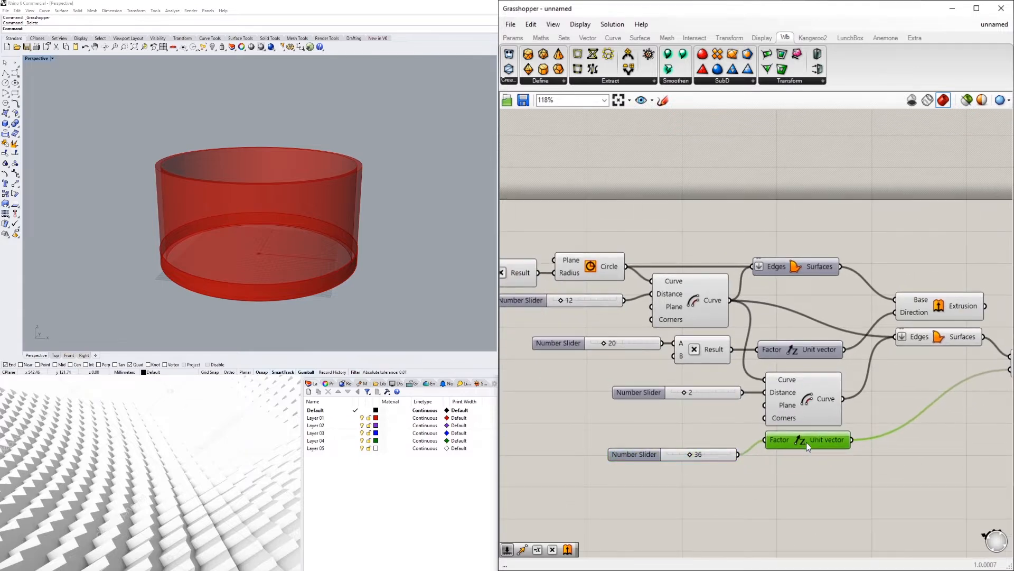
pyautogui.keyDown('shift'); pyautogui.click(800, 399); pyautogui.keyUp('shift')
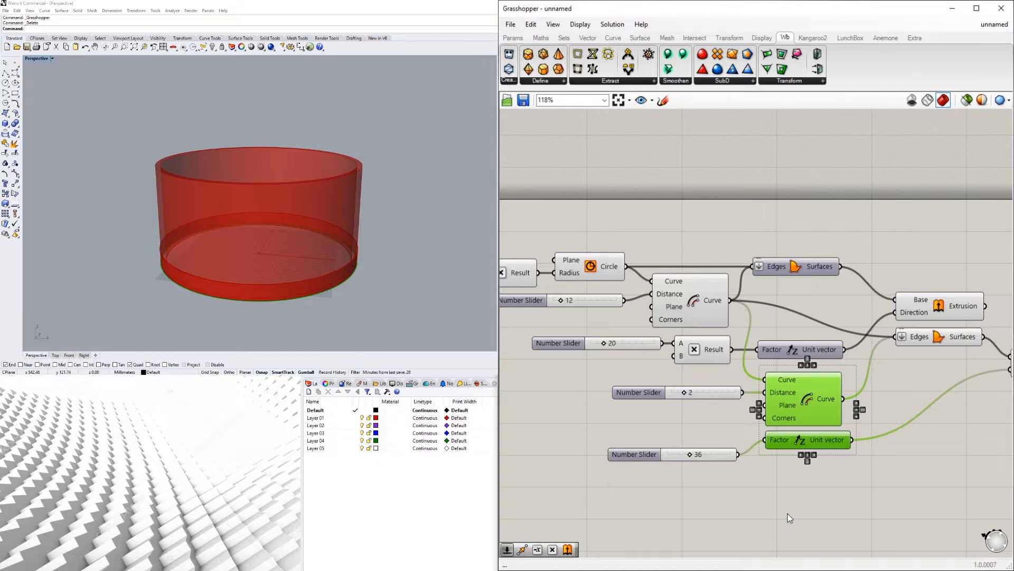
pyautogui.click(806, 523)
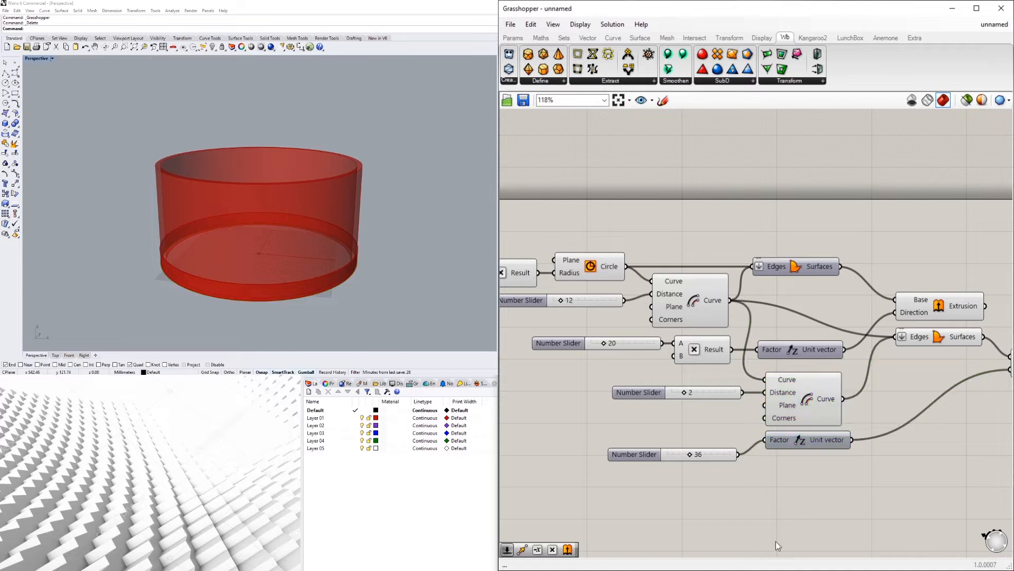
# Examine the second extrusion around the base of the ring wall from several angles.
pyautogui.scroll(-3, 776, 543)
pyautogui.moveTo(853, 517); pyautogui.dragTo(698, 477, button='right')
pyautogui.scroll(3, 741, 413)
pyautogui.click(825, 384)
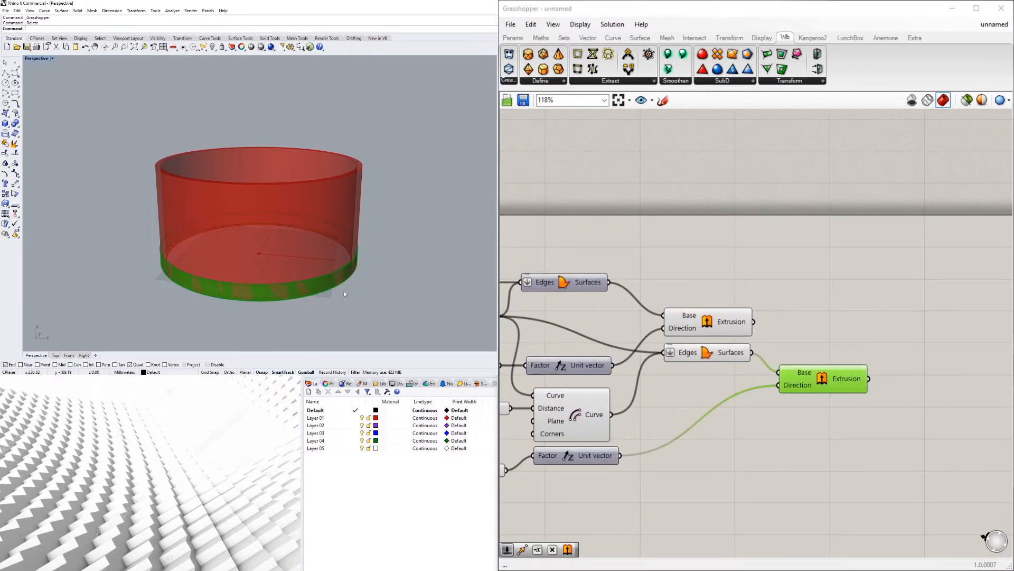
pyautogui.moveTo(311, 172); pyautogui.dragTo(318, 195, button='right')
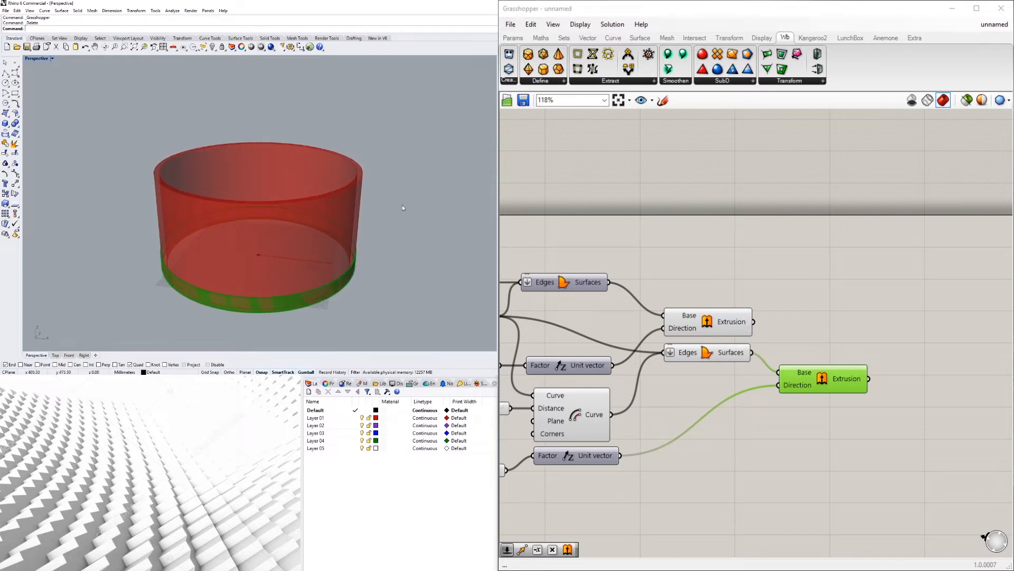
pyautogui.moveTo(402, 205); pyautogui.dragTo(438, 193, button='right')
pyautogui.click(893, 291)
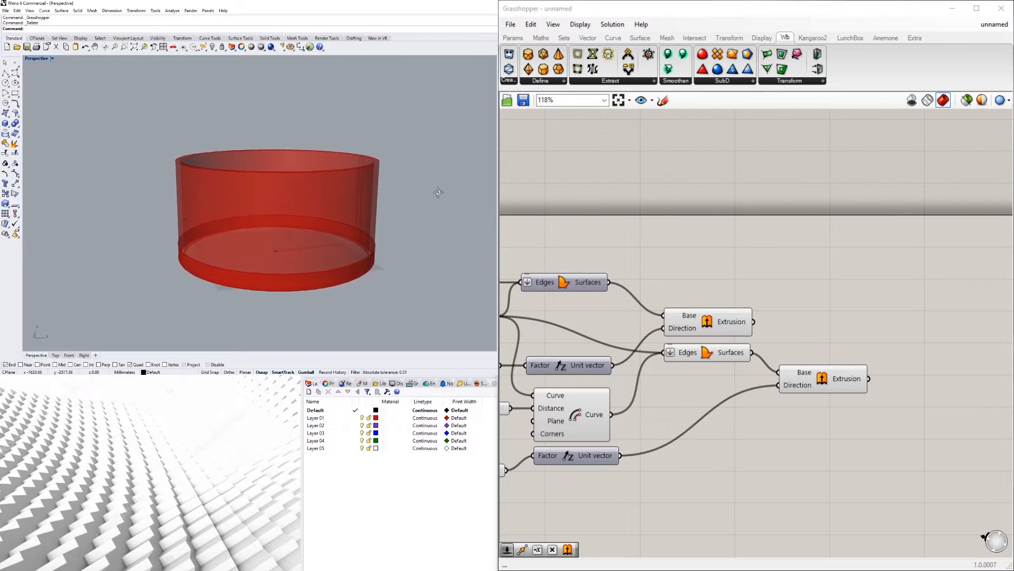
# Add a Move component and connect the outer ring's boundary surface to its geometry input.
pyautogui.doubleClick(826, 439)
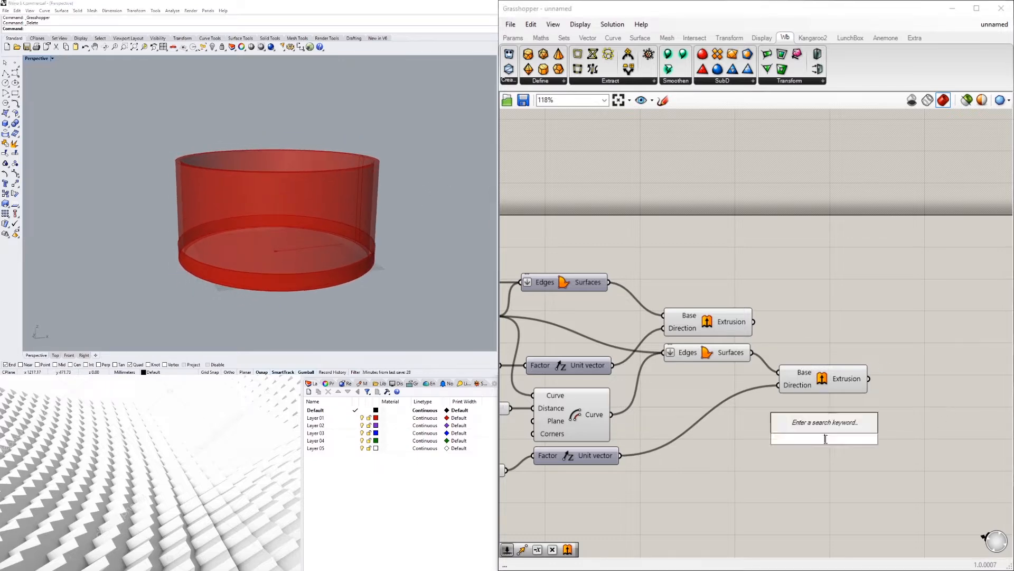
pyautogui.write('mo')
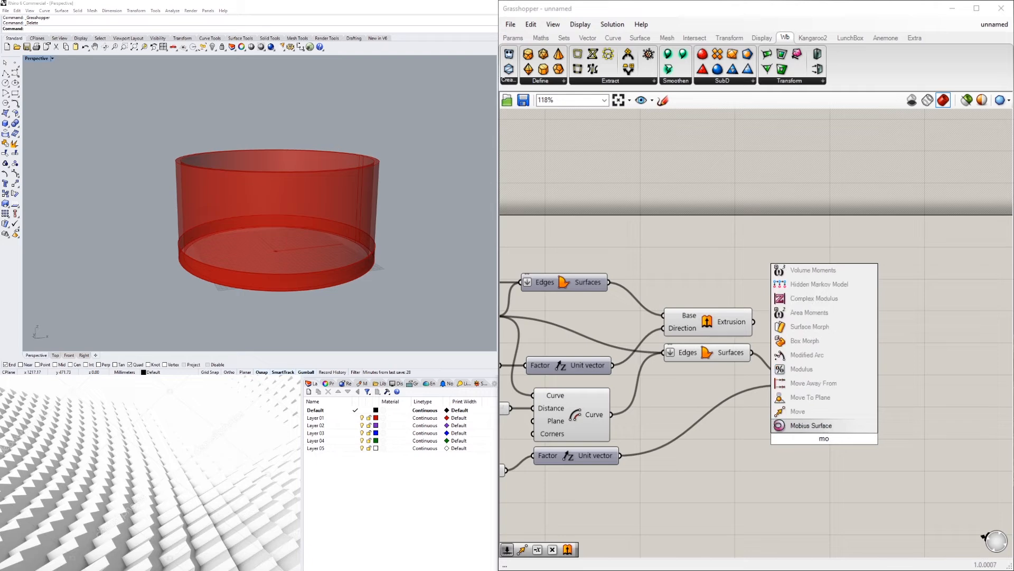
pyautogui.click(799, 411)
pyautogui.scroll(-3, 798, 370)
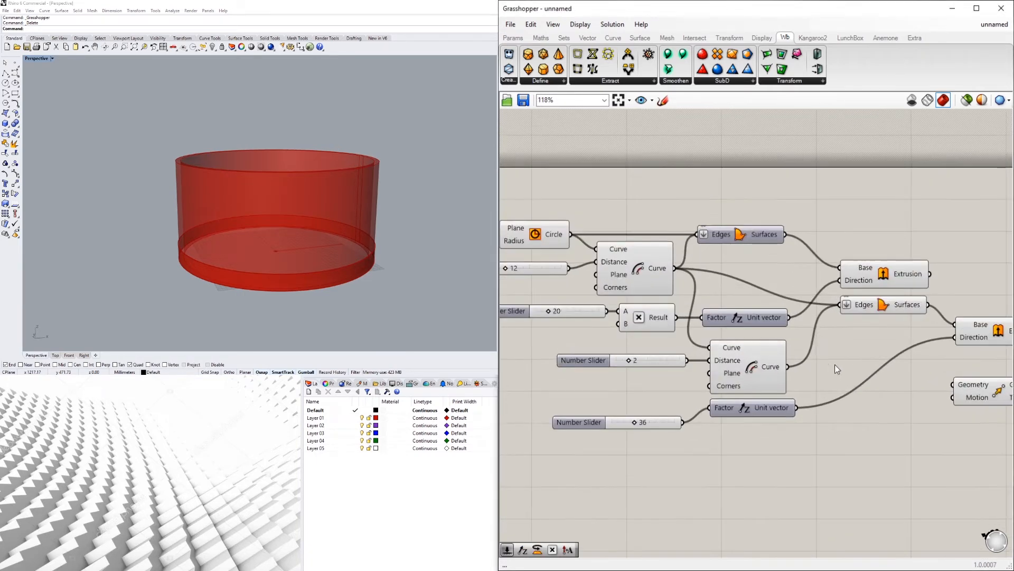
pyautogui.click(877, 309)
pyautogui.scroll(3, 806, 316)
pyautogui.moveTo(807, 314); pyautogui.dragTo(833, 394)
# Connect the wall height's Unit Z vector to the Move component's motion and place Move beneath the second extrusion.
pyautogui.moveTo(725, 383); pyautogui.dragTo(875, 372, button='right')
pyautogui.scroll(-1, 628, 303)
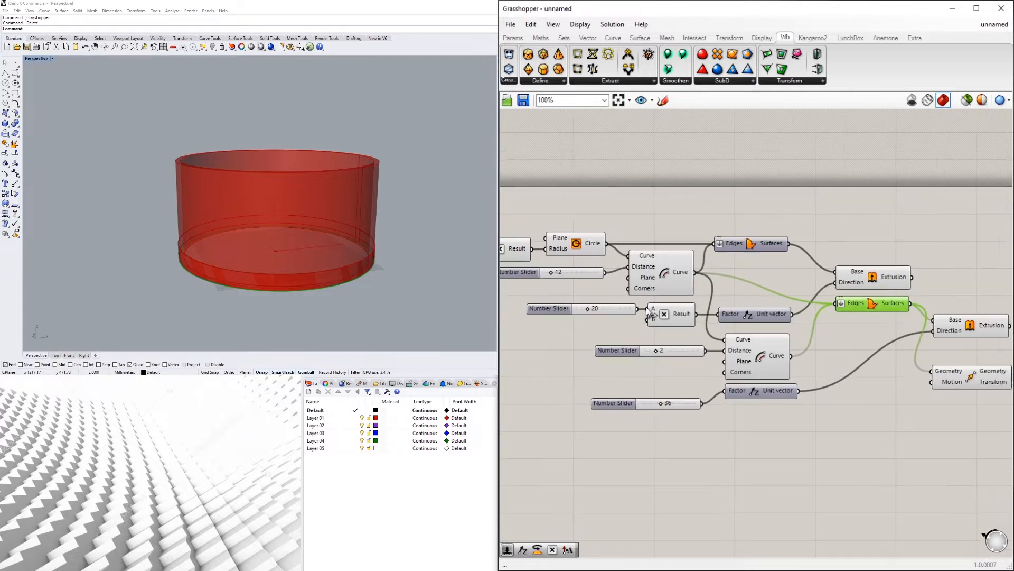
pyautogui.moveTo(816, 315); pyautogui.dragTo(955, 382)
pyautogui.moveTo(997, 372); pyautogui.dragTo(896, 378, button='right')
pyautogui.click(896, 377)
pyautogui.moveTo(896, 377); pyautogui.dragTo(896, 361)
# Add a third Extrude component beside the Move component.
pyautogui.moveTo(985, 370); pyautogui.dragTo(895, 383, button='right')
pyautogui.doubleClick(895, 383)
pyautogui.write('extrude')
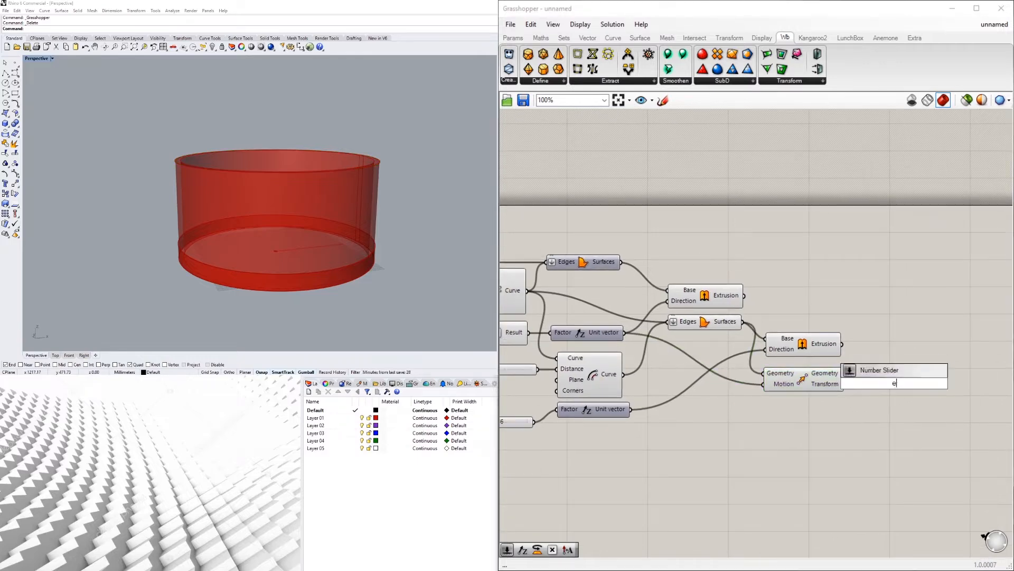
pyautogui.click(879, 383)
# Add a third Unit Z component and place it beneath the Move component.
pyautogui.doubleClick(841, 428)
pyautogui.write('z')
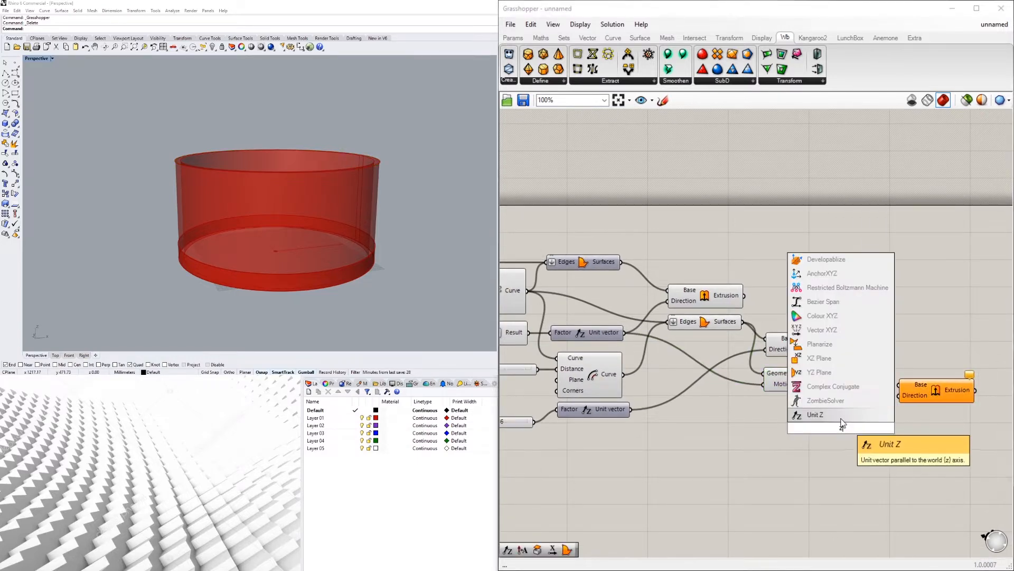
pyautogui.click(839, 416)
pyautogui.scroll(2, 855, 416)
pyautogui.moveTo(851, 440); pyautogui.dragTo(806, 446)
pyautogui.click(954, 446)
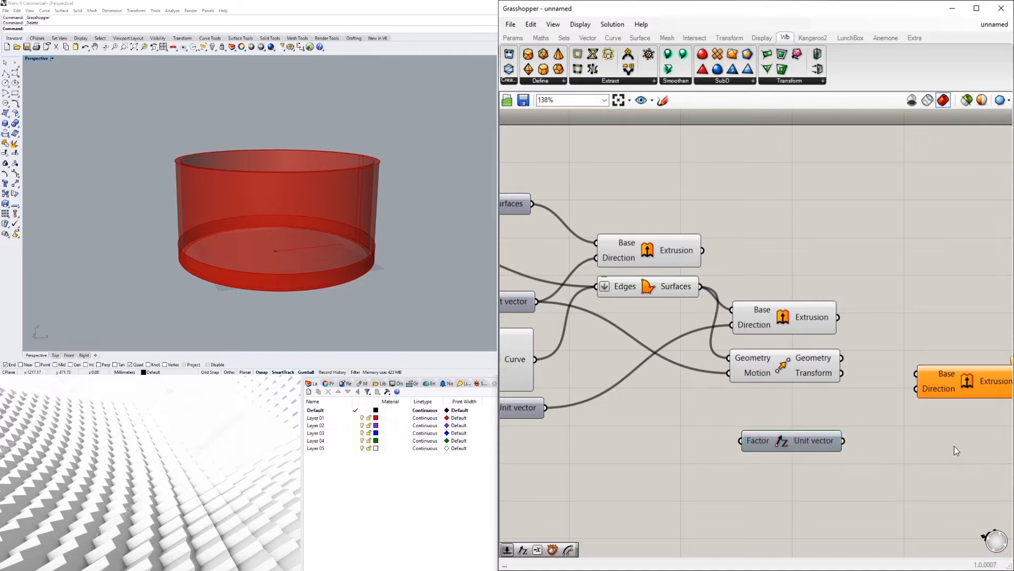
# Add a Negative component after the third Unit Z and feed the unit vector into its value.
pyautogui.doubleClick(886, 439)
pyautogui.write('neg')
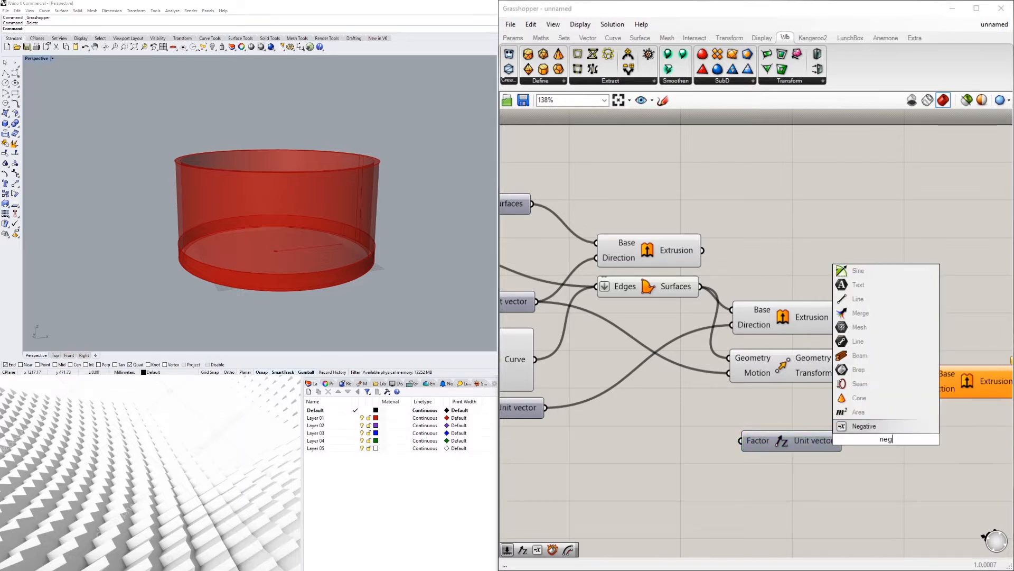
pyautogui.click(862, 426)
pyautogui.moveTo(844, 441); pyautogui.dragTo(906, 431)
pyautogui.moveTo(905, 434); pyautogui.dragTo(806, 435, button='right')
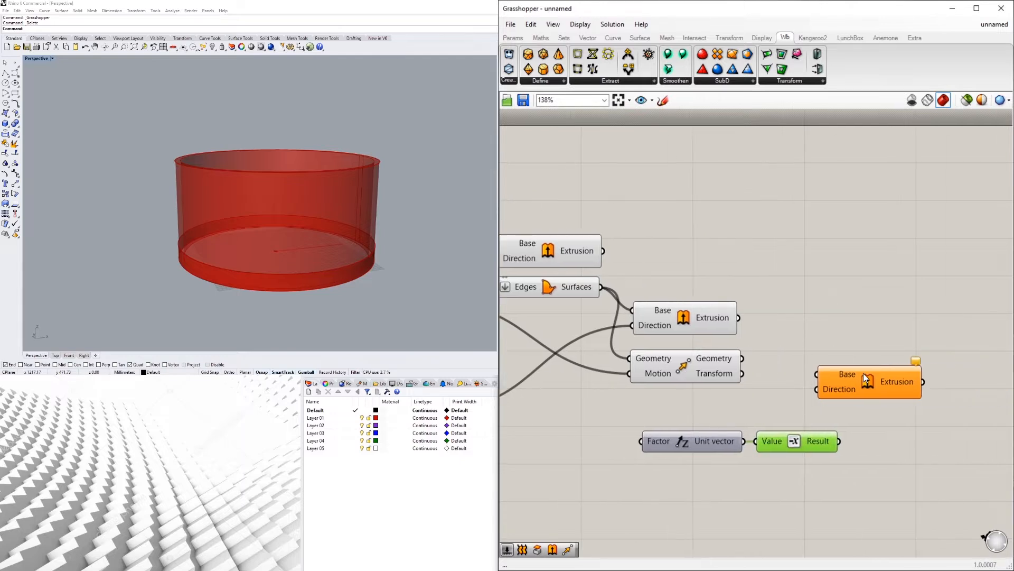
# Connect the moved geometry to the third extrusion's base and the negated vector to its direction.
pyautogui.moveTo(863, 373); pyautogui.dragTo(925, 402)
pyautogui.moveTo(839, 441); pyautogui.dragTo(880, 419)
pyautogui.moveTo(742, 358); pyautogui.dragTo(880, 404)
pyautogui.moveTo(659, 428); pyautogui.dragTo(737, 422, button='right')
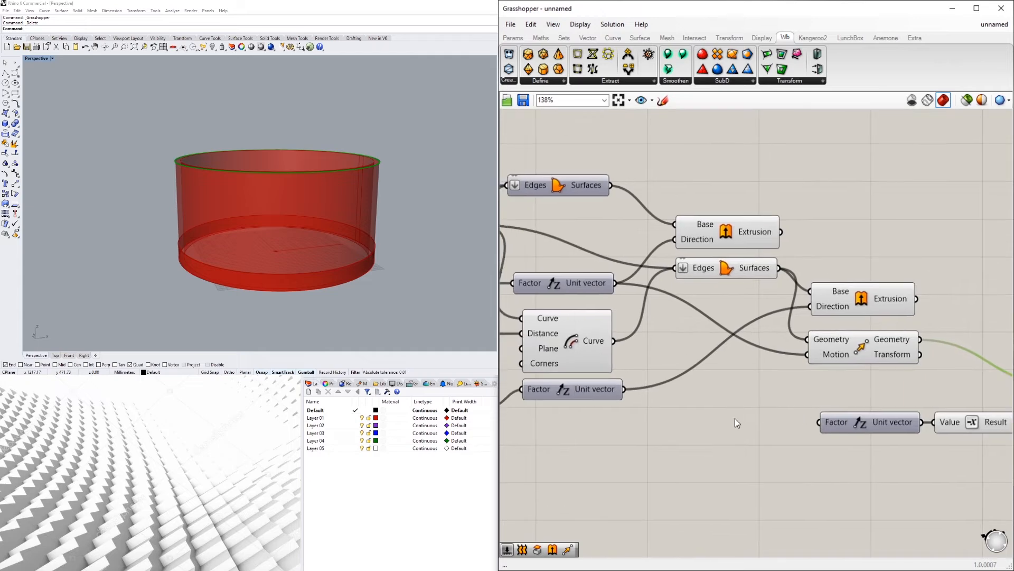
pyautogui.moveTo(837, 424); pyautogui.dragTo(754, 417, button='right')
pyautogui.moveTo(965, 395); pyautogui.dragTo(969, 378)
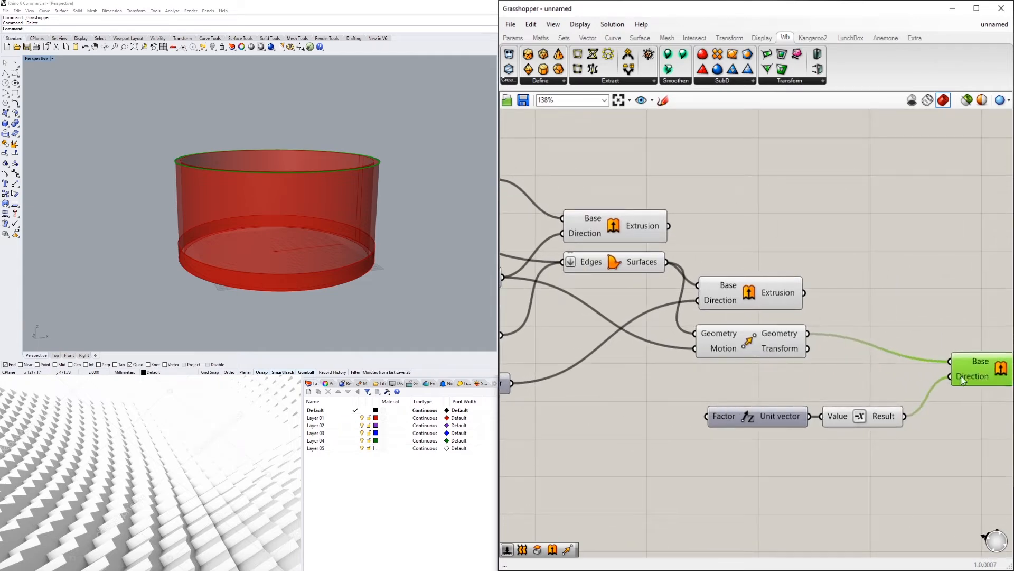
# Add a number slider, connect it to the third Unit Z factor and set it to 20.
pyautogui.doubleClick(564, 420)
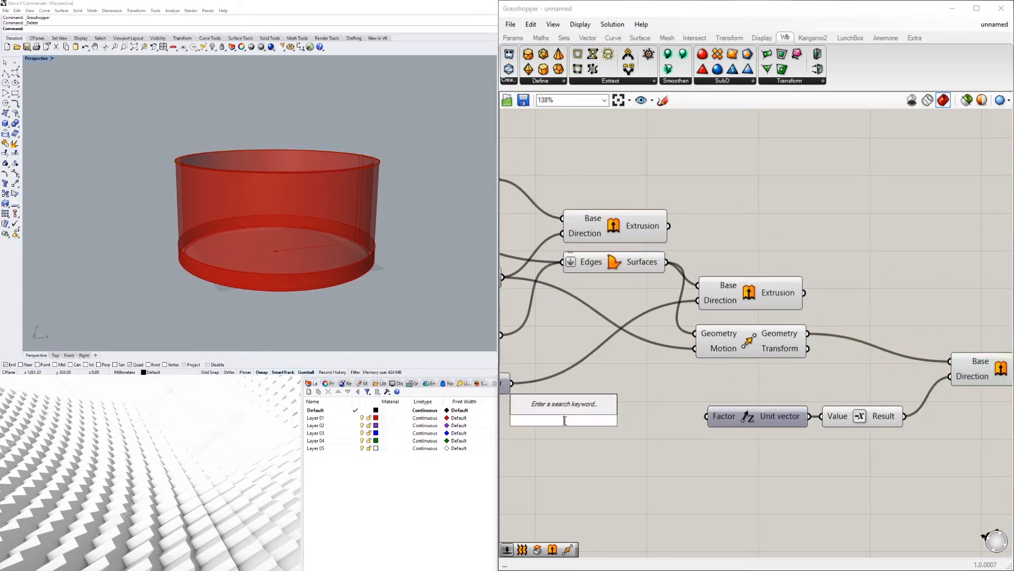
pyautogui.write('12')
pyautogui.press('Return')
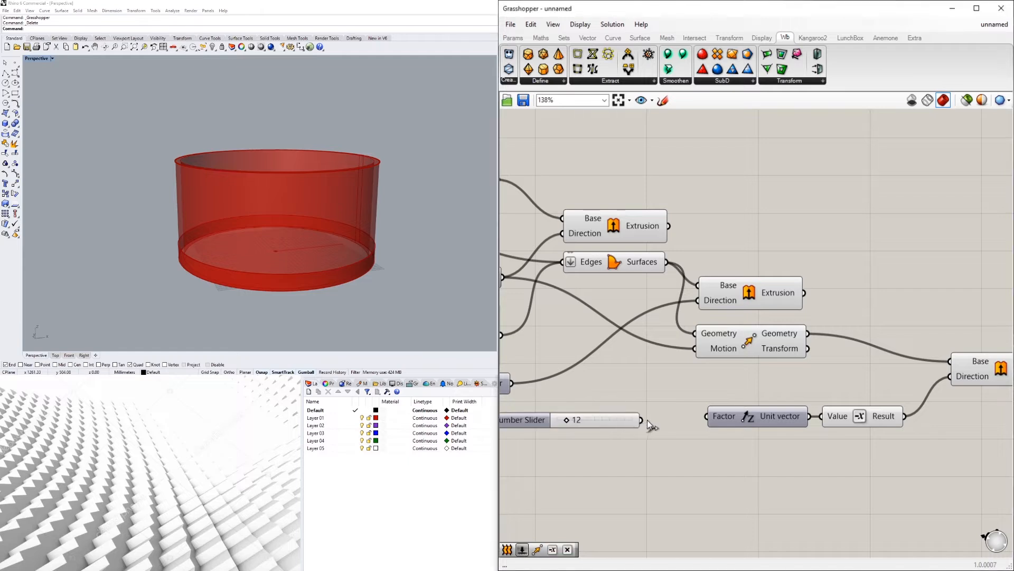
pyautogui.moveTo(646, 421); pyautogui.dragTo(716, 423)
pyautogui.moveTo(621, 424); pyautogui.dragTo(661, 425, button='right')
pyautogui.moveTo(571, 421); pyautogui.dragTo(657, 419)
pyautogui.click(702, 472)
pyautogui.scroll(-2, 946, 465)
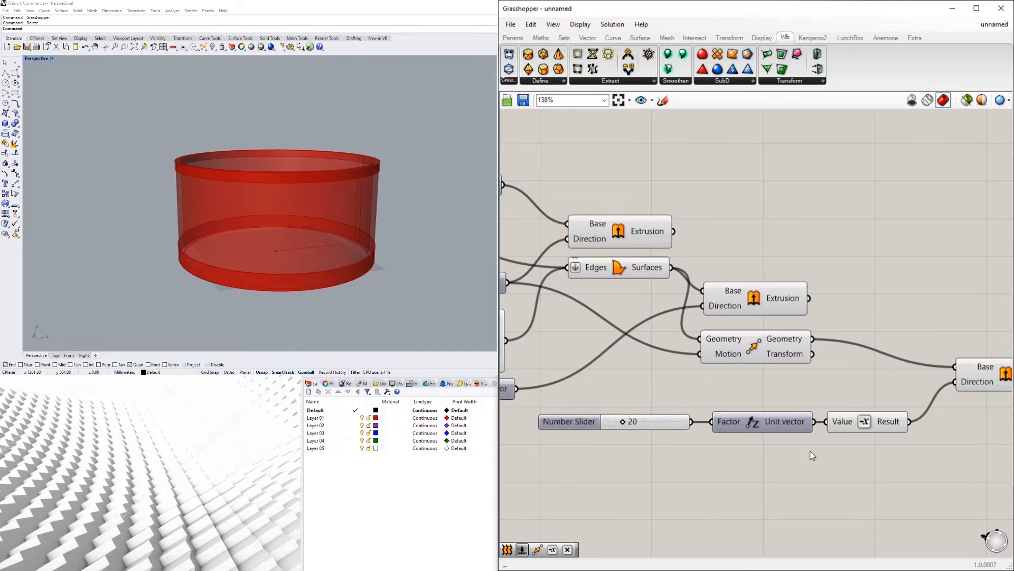
# Shift the 20 slider, Unit Z and Negative chain, along with the third extrusion, closer to the Move component.
pyautogui.moveTo(946, 465); pyautogui.dragTo(660, 410)
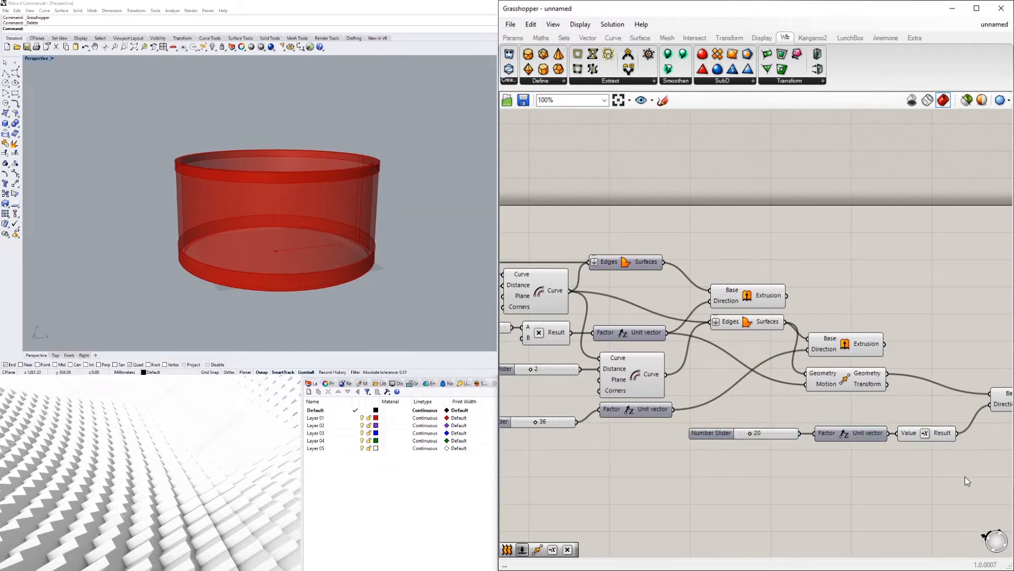
pyautogui.moveTo(965, 477); pyautogui.dragTo(710, 427)
pyautogui.moveTo(922, 435); pyautogui.dragTo(823, 446)
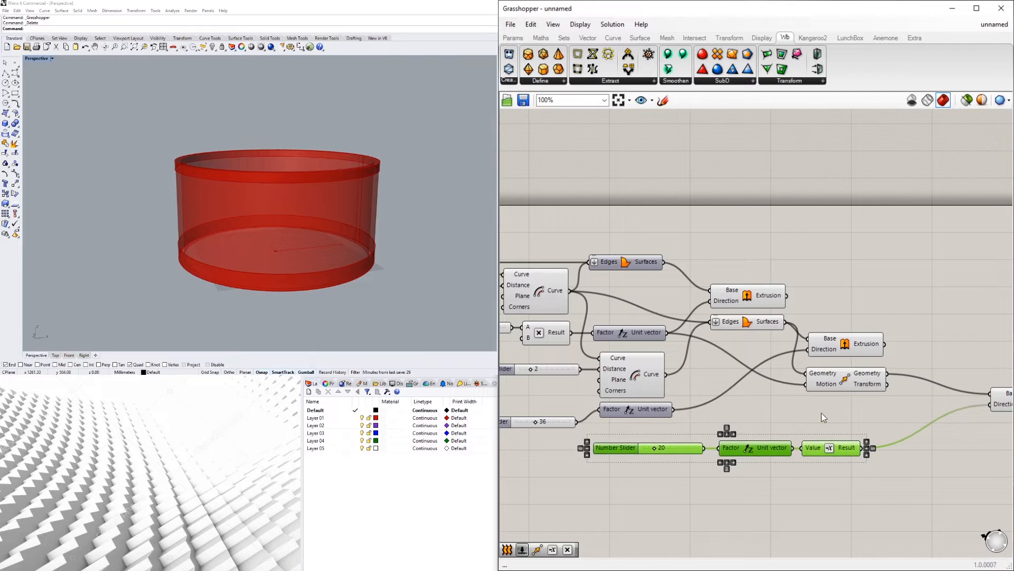
pyautogui.click(823, 414)
pyautogui.moveTo(994, 412); pyautogui.dragTo(882, 419, button='right')
pyautogui.moveTo(916, 401); pyautogui.dragTo(835, 407)
# Tidy the layout by aligning the second extrusion with its boundary surface and raising the Move component beneath it.
pyautogui.click(738, 371)
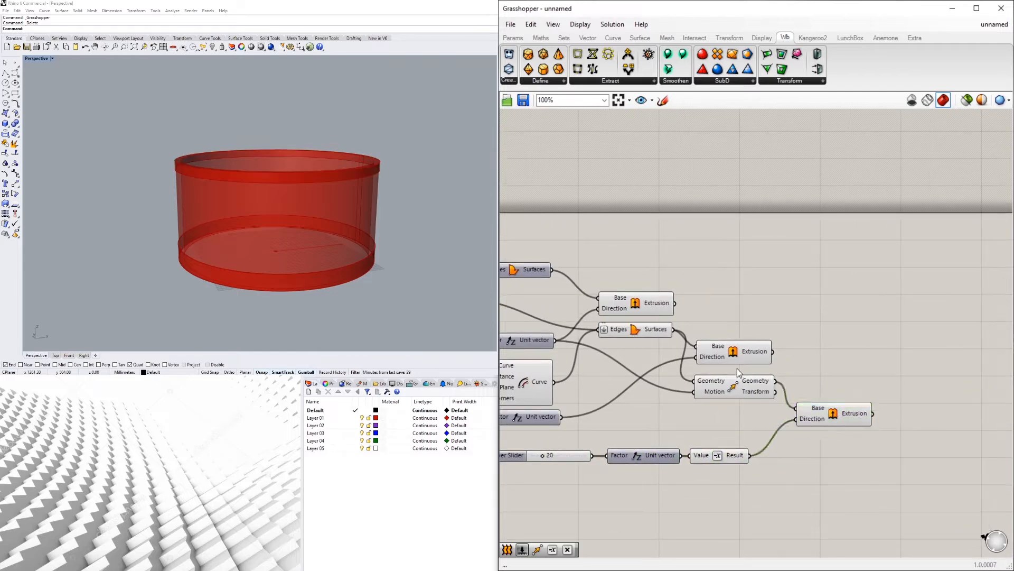
pyautogui.moveTo(734, 344); pyautogui.dragTo(734, 333)
pyautogui.click(740, 320)
pyautogui.click(786, 300)
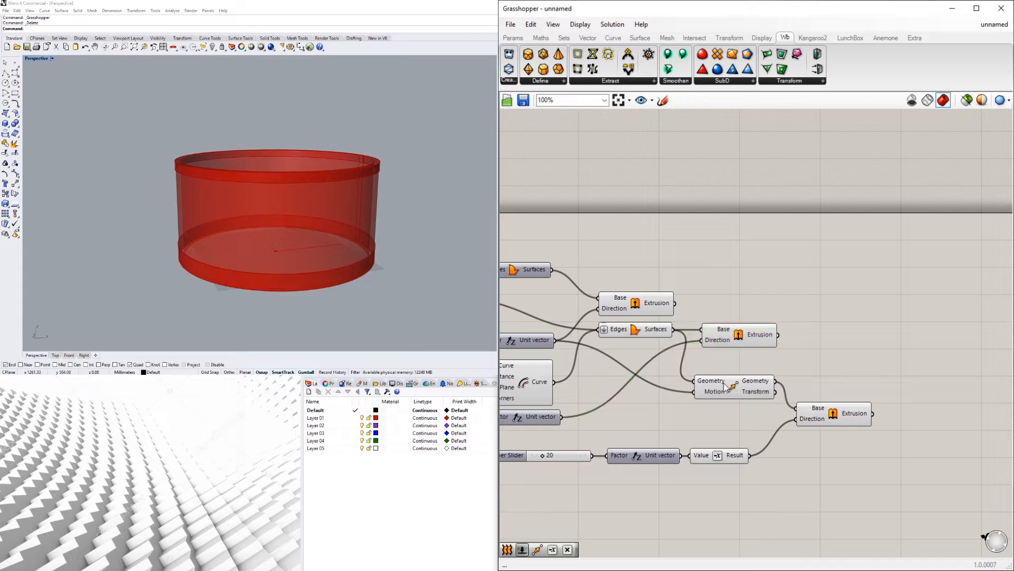
pyautogui.moveTo(725, 383); pyautogui.dragTo(726, 363)
pyautogui.click(697, 416)
# Add an End Points component below the third extrusion.
pyautogui.moveTo(614, 429); pyautogui.dragTo(815, 405, button='right')
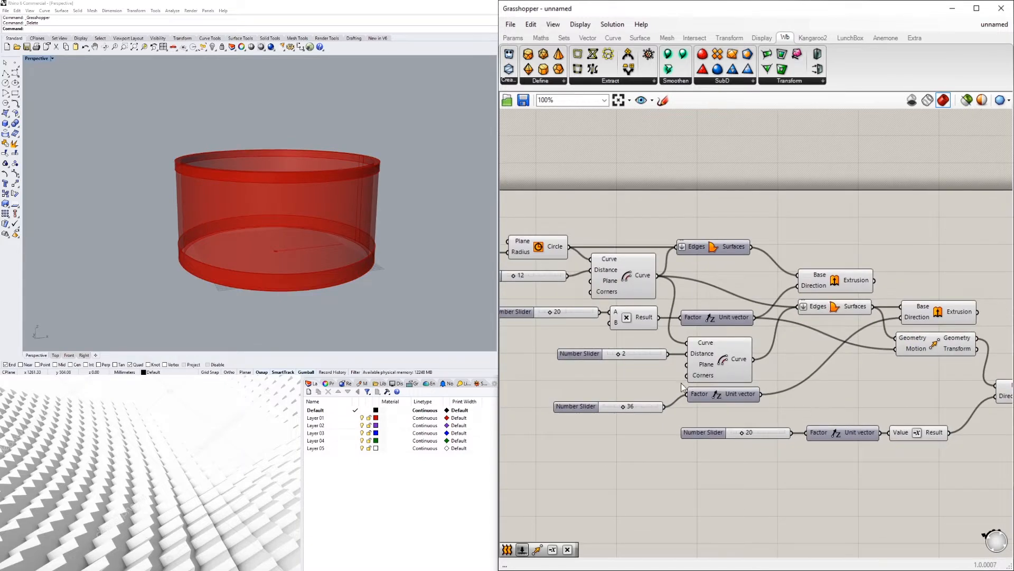
pyautogui.moveTo(312, 185); pyautogui.dragTo(332, 245, button='right')
pyautogui.scroll(3, 305, 255)
pyautogui.moveTo(772, 347); pyautogui.dragTo(597, 324, button='right')
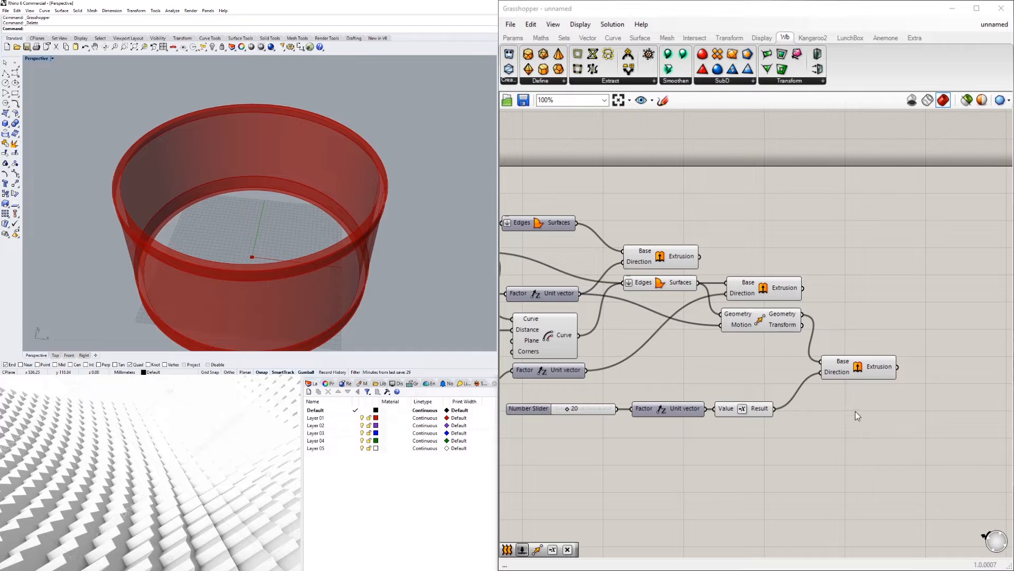
pyautogui.moveTo(857, 415); pyautogui.dragTo(829, 376, button='right')
pyautogui.doubleClick(868, 456)
pyautogui.write('en')
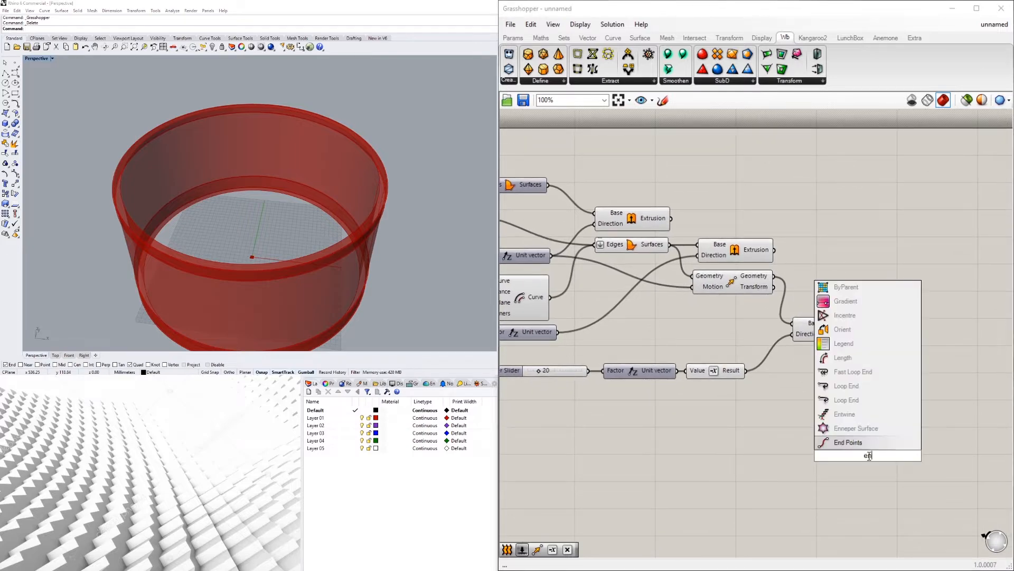
pyautogui.write('d')
pyautogui.click(861, 440)
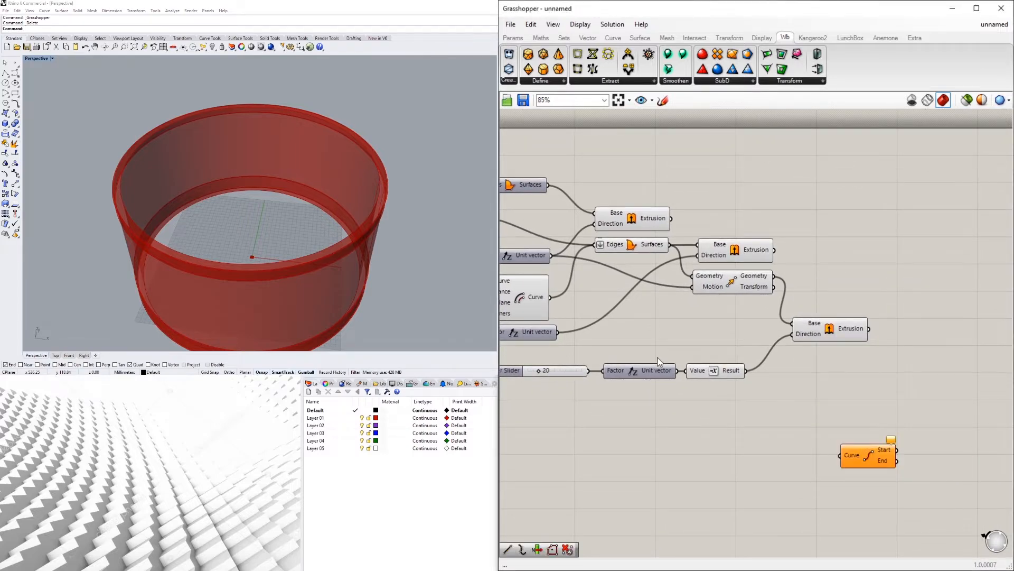
# Connect the second Offset Curve's output to End Points and place the component just beneath the third extrusion.
pyautogui.scroll(-1, 658, 359)
pyautogui.moveTo(599, 360); pyautogui.dragTo(743, 323, button='right')
pyautogui.moveTo(902, 298); pyautogui.dragTo(852, 300, button='right')
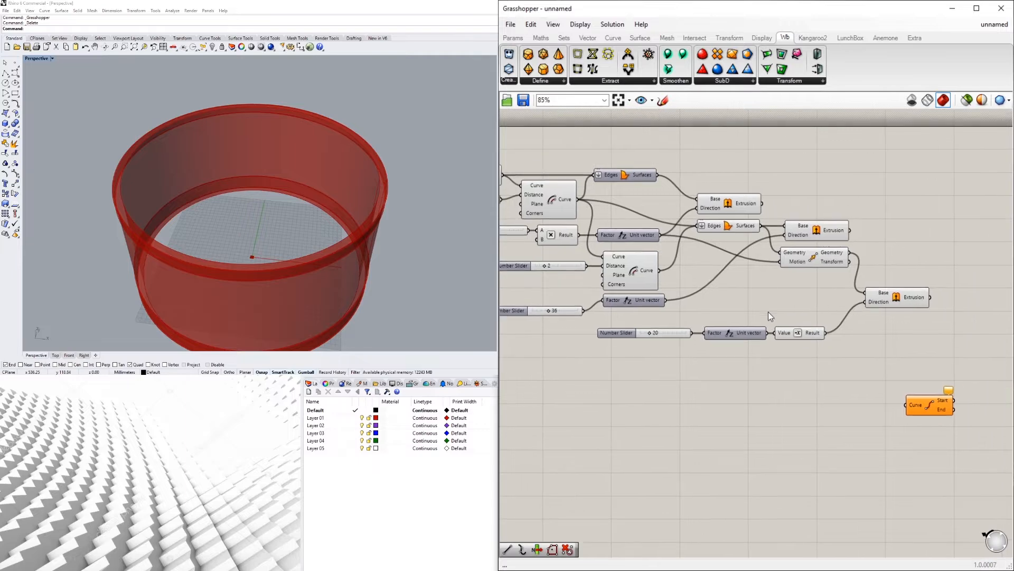
pyautogui.click(626, 267)
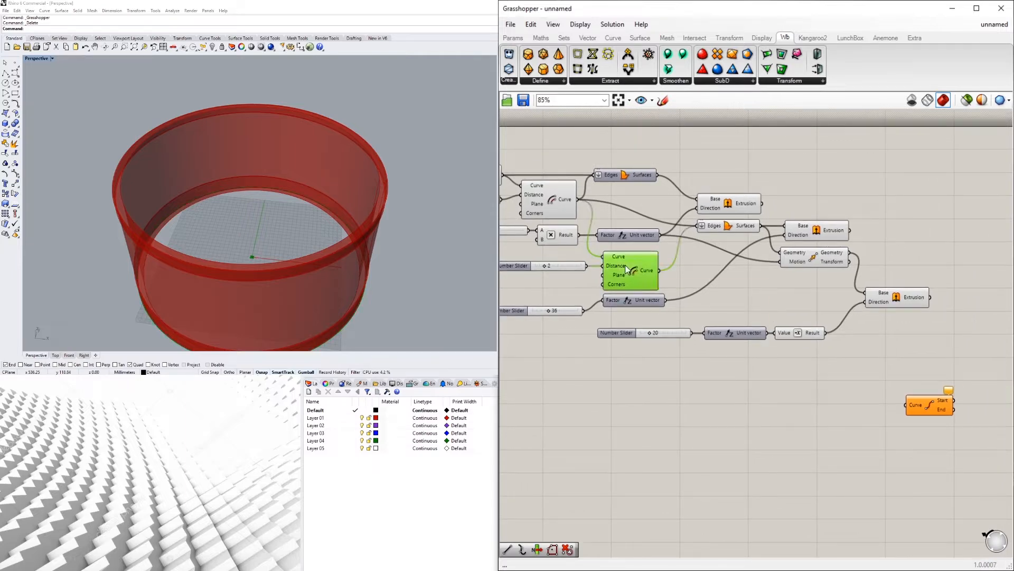
pyautogui.moveTo(660, 271); pyautogui.dragTo(892, 361)
pyautogui.click(927, 403)
pyautogui.doubleClick(944, 382)
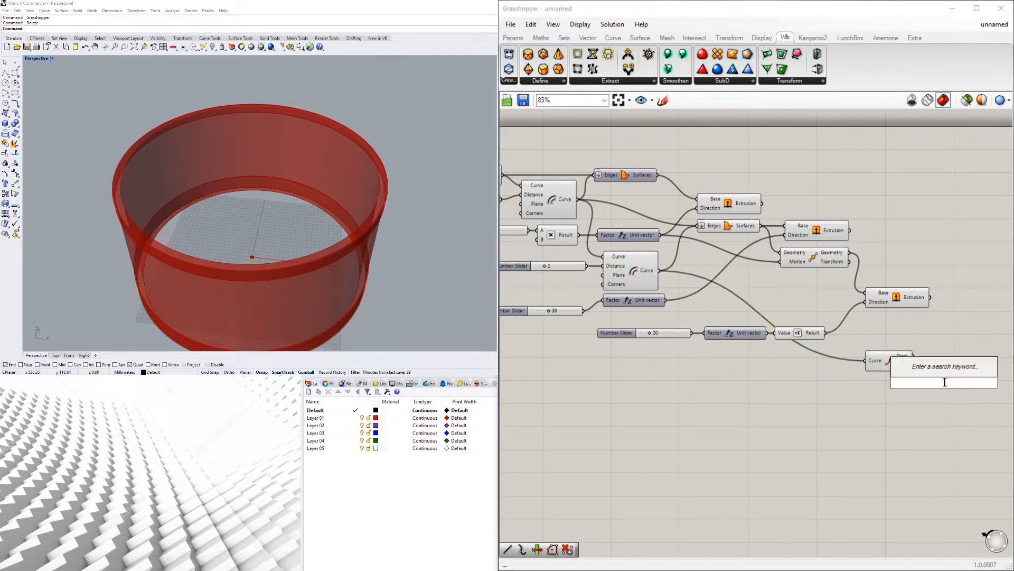
pyautogui.write('box')
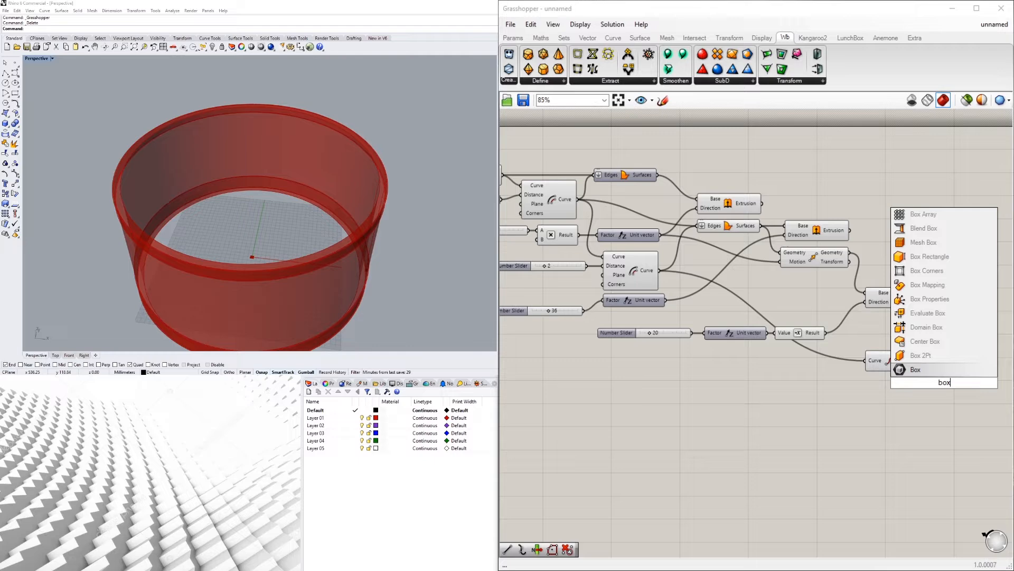
pyautogui.press('Escape')
# Add a Rectangle component and place it beside End Points.
pyautogui.doubleClick(935, 377)
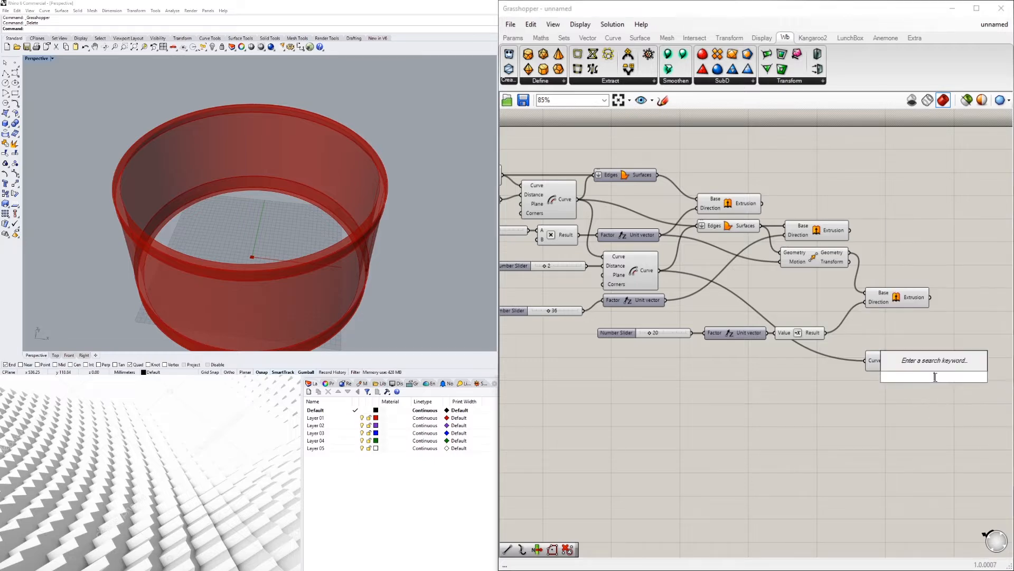
pyautogui.write('rect')
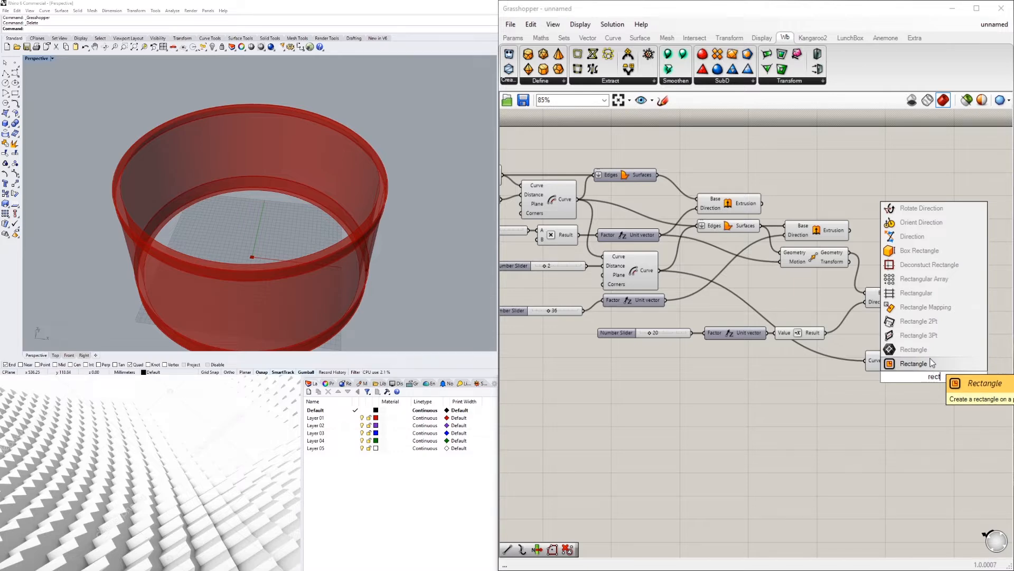
pyautogui.click(931, 363)
pyautogui.scroll(3, 924, 379)
pyautogui.moveTo(924, 379); pyautogui.dragTo(799, 397, button='right')
pyautogui.scroll(-3, 799, 398)
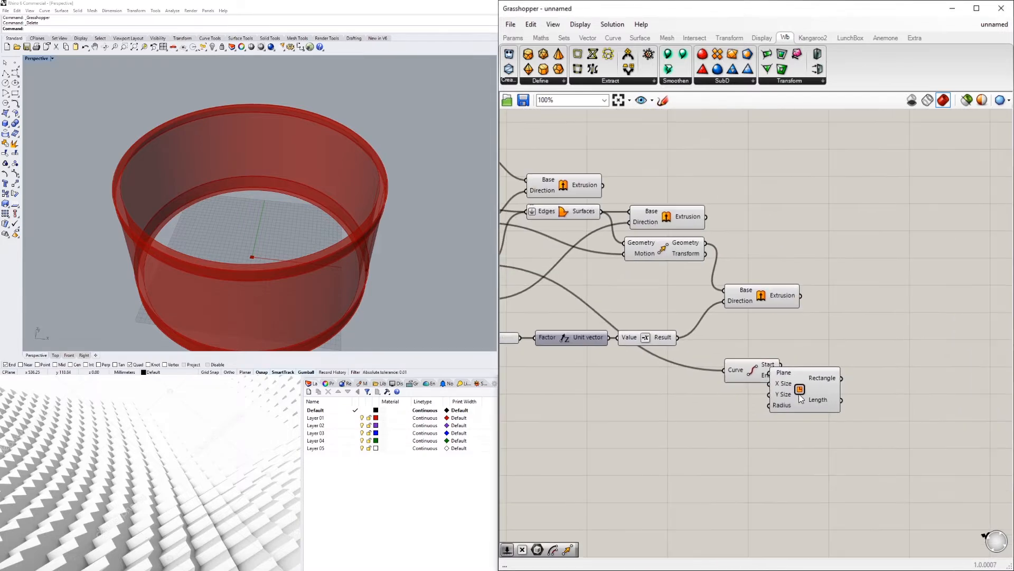
pyautogui.moveTo(799, 398); pyautogui.dragTo(829, 403)
# Connect the End Points start output to the Rectangle's plane and space the two components apart.
pyautogui.scroll(3, 814, 391)
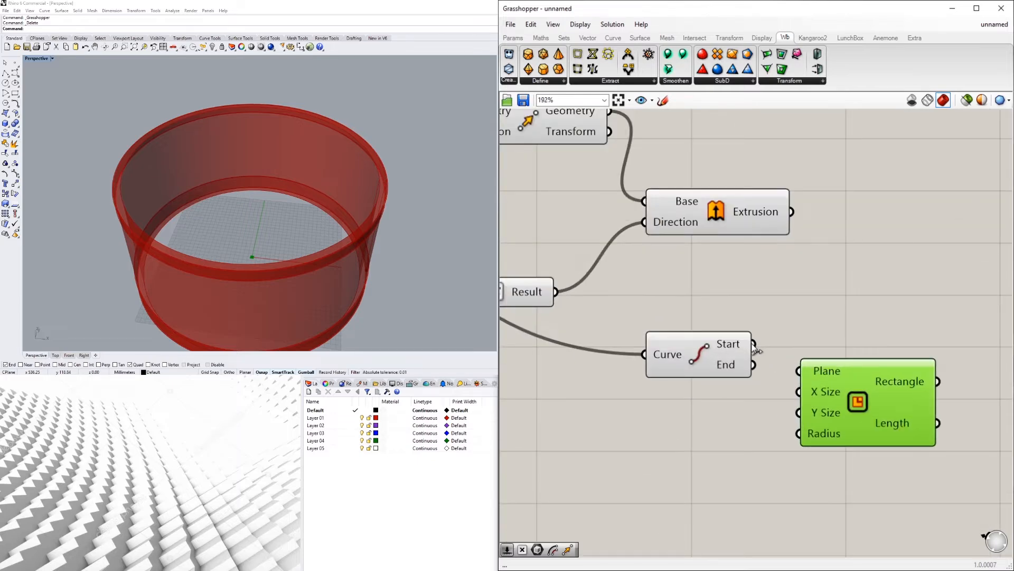
pyautogui.moveTo(756, 346); pyautogui.dragTo(798, 371)
pyautogui.moveTo(897, 408); pyautogui.dragTo(937, 405)
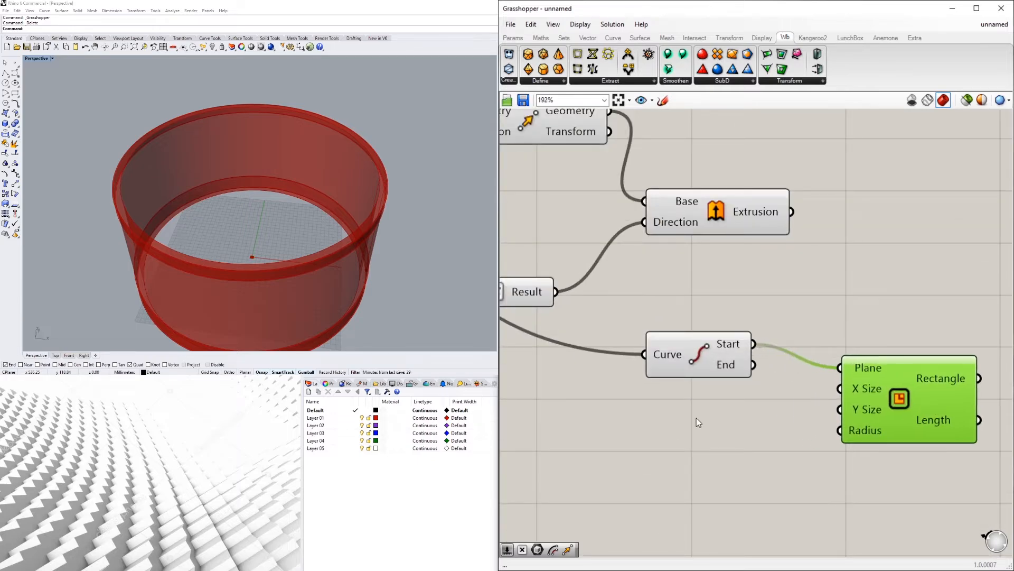
# Add a number slider of 120 and connect it to both the X and Y size of the Rectangle.
pyautogui.doubleClick(696, 417)
pyautogui.write('120')
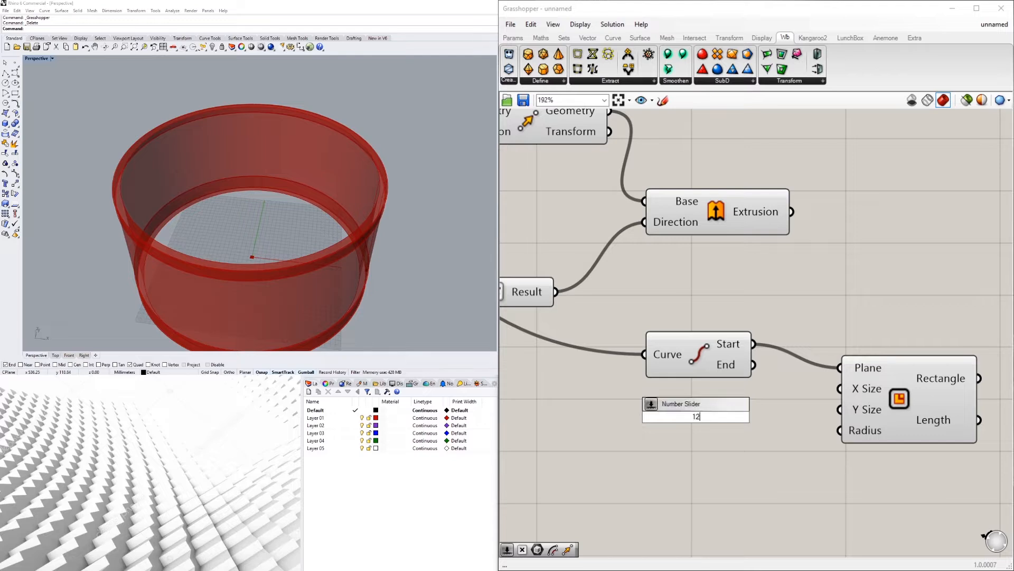
pyautogui.press('Return')
pyautogui.moveTo(632, 418); pyautogui.dragTo(614, 410)
pyautogui.moveTo(784, 408); pyautogui.dragTo(840, 410)
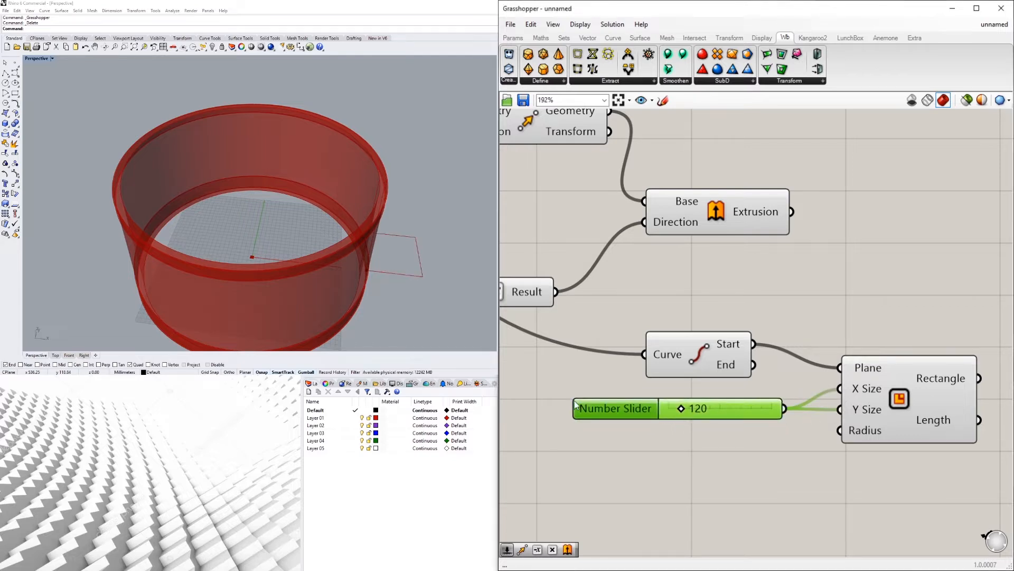
# Add a Move component and place it beside the Rectangle component.
pyautogui.moveTo(313, 289); pyautogui.dragTo(226, 259, button='right')
pyautogui.scroll(-5, 679, 353)
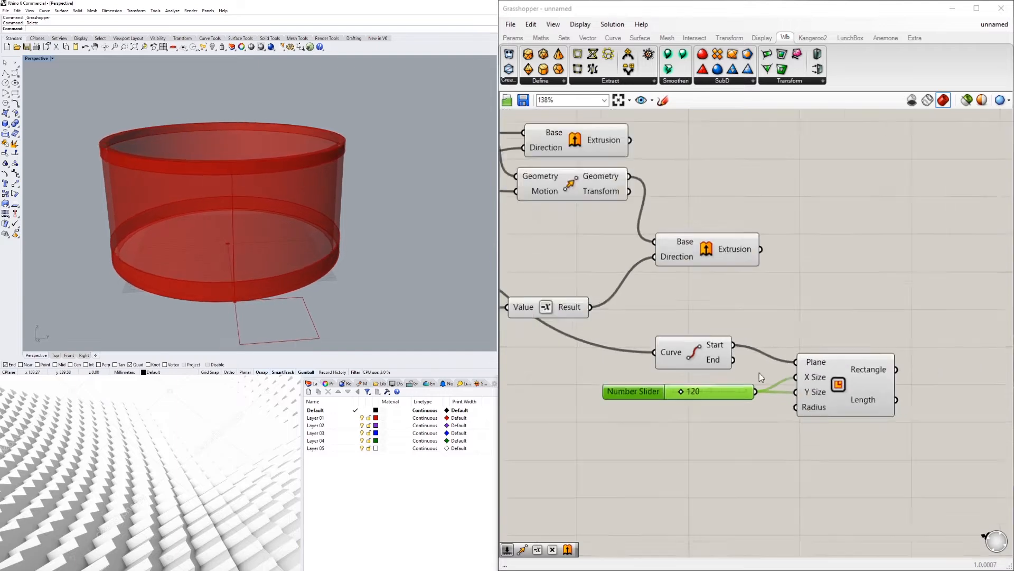
pyautogui.doubleClick(937, 400)
pyautogui.write('move')
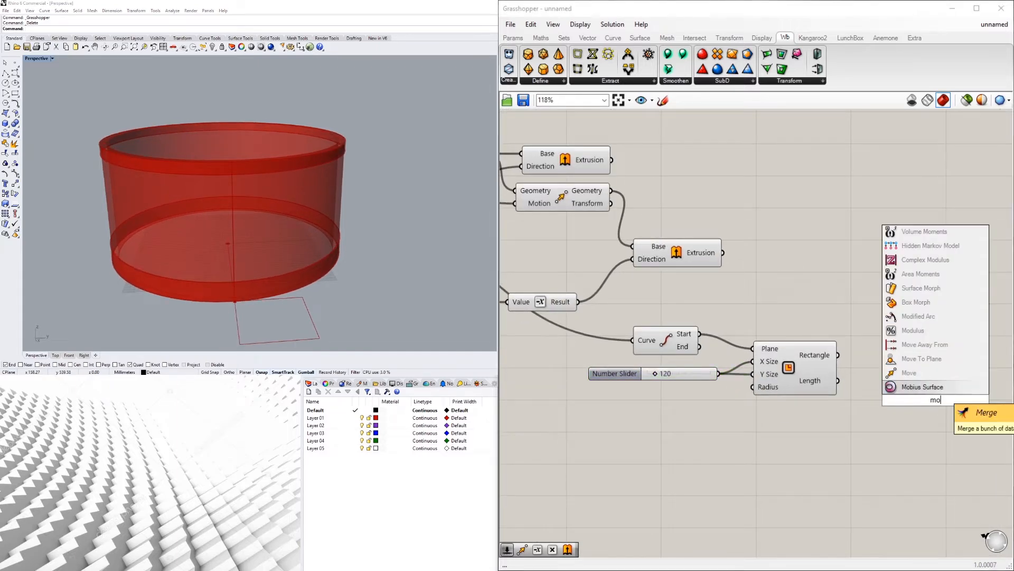
pyautogui.click(929, 383)
pyautogui.moveTo(920, 404); pyautogui.dragTo(924, 308)
# Connect the Rectangle output to the Move's geometry and shift the Move component farther from the Rectangle.
pyautogui.click(672, 337)
pyautogui.moveTo(746, 336); pyautogui.dragTo(727, 378, button='right')
pyautogui.click(777, 398)
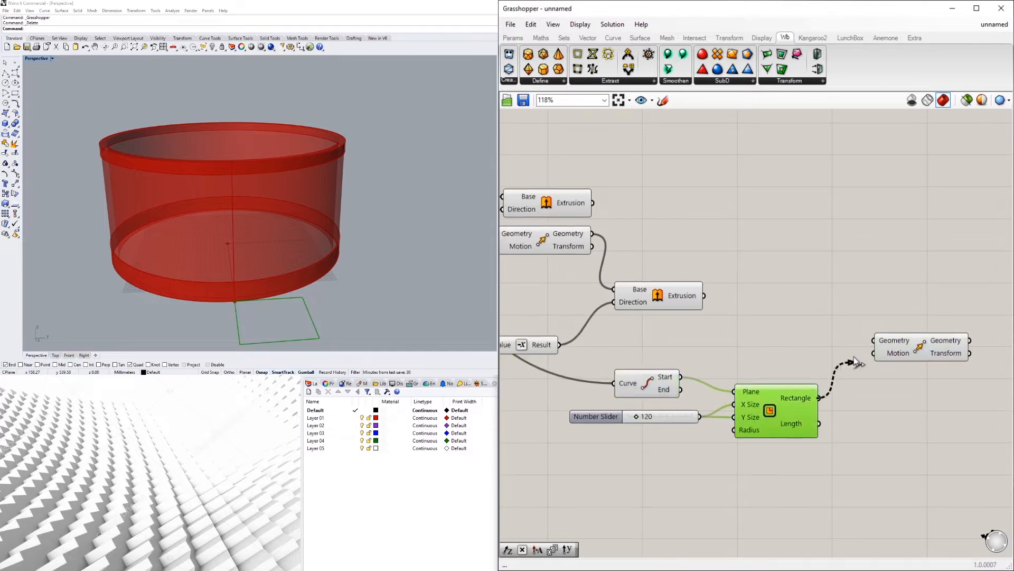
pyautogui.moveTo(854, 356); pyautogui.dragTo(977, 355)
pyautogui.doubleClick(876, 397)
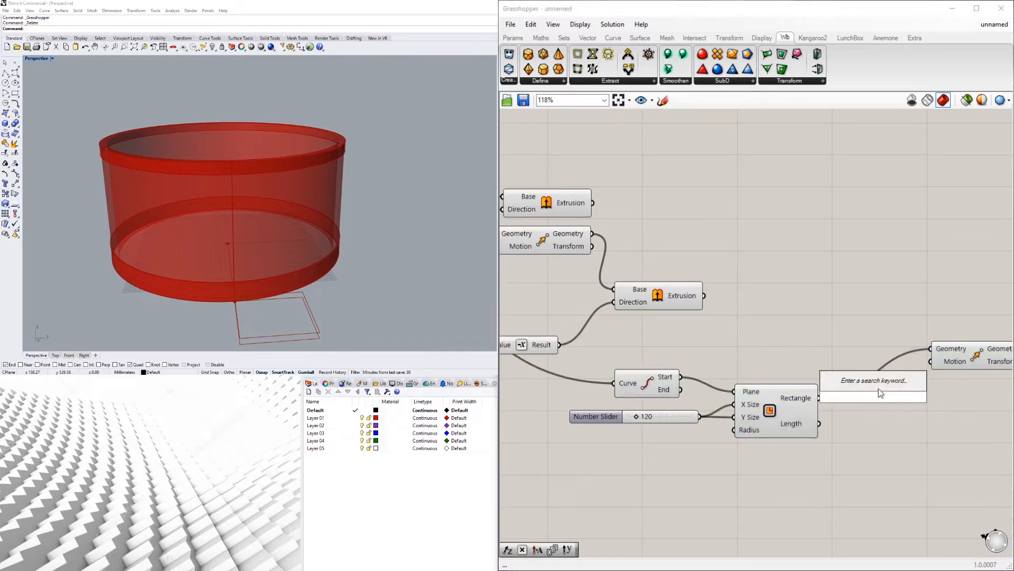
pyautogui.write('mo')
pyautogui.press('Escape')
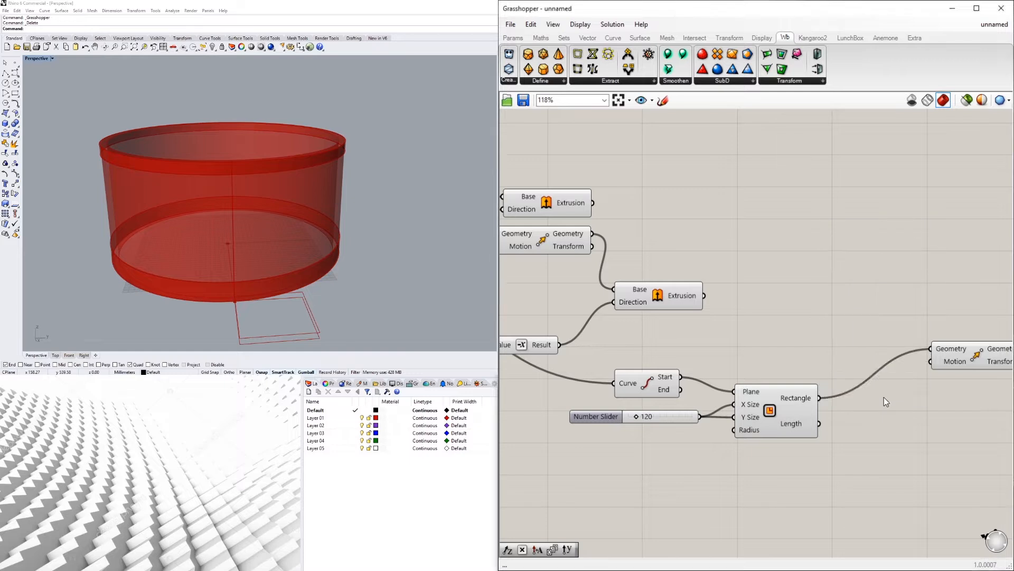
pyautogui.doubleClick(884, 398)
pyautogui.press('Escape')
# Lower the Move component so it sits slightly below the Rectangle's output.
pyautogui.moveTo(962, 366); pyautogui.dragTo(958, 443)
pyautogui.moveTo(884, 449); pyautogui.dragTo(861, 363, button='right')
pyautogui.click(801, 410)
pyautogui.doubleClick(801, 410)
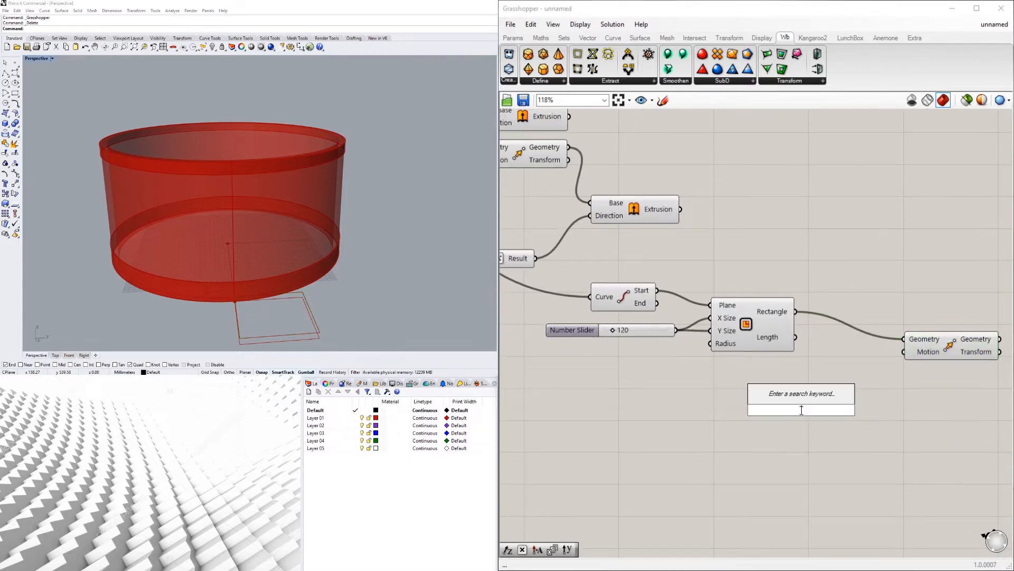
pyautogui.write('constru')
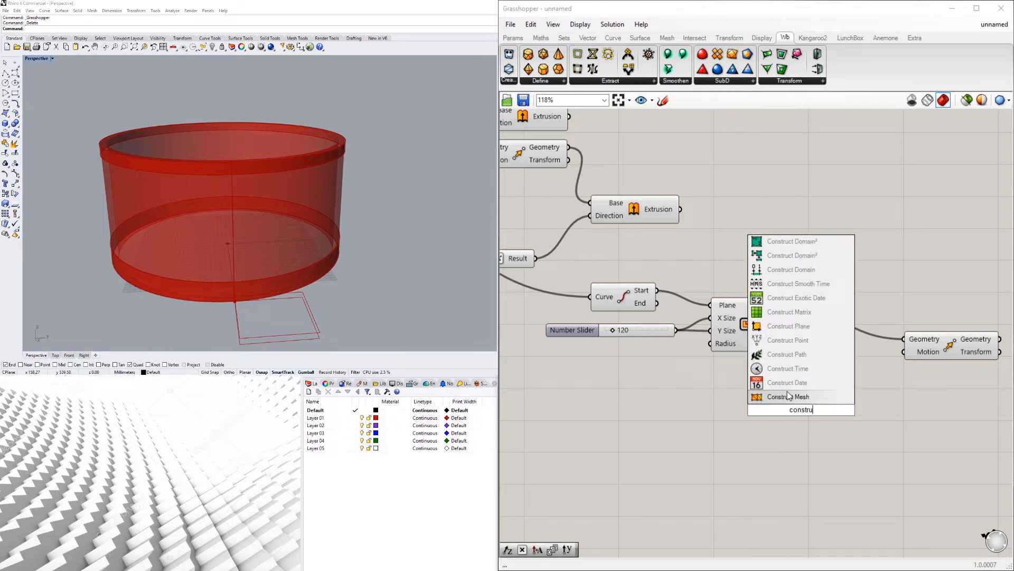
pyautogui.click(776, 341)
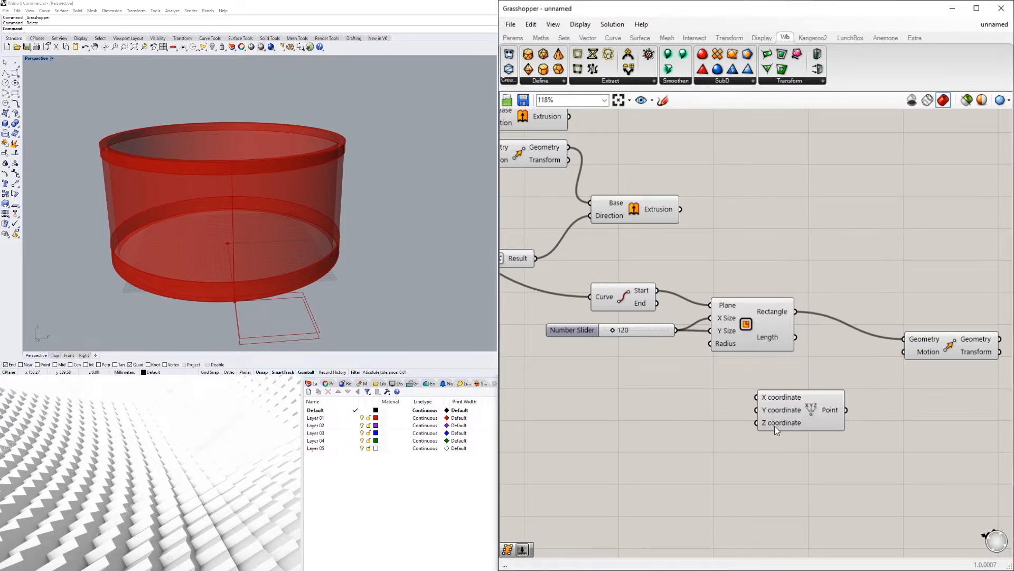
pyautogui.click(804, 419)
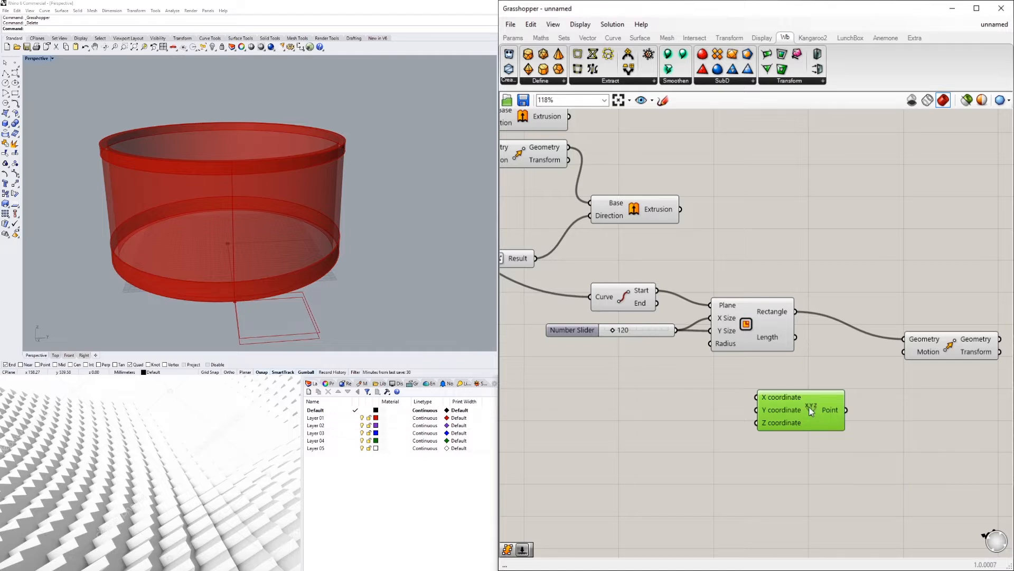
pyautogui.press('Delete')
pyautogui.doubleClick(808, 404)
pyautogui.write('motion')
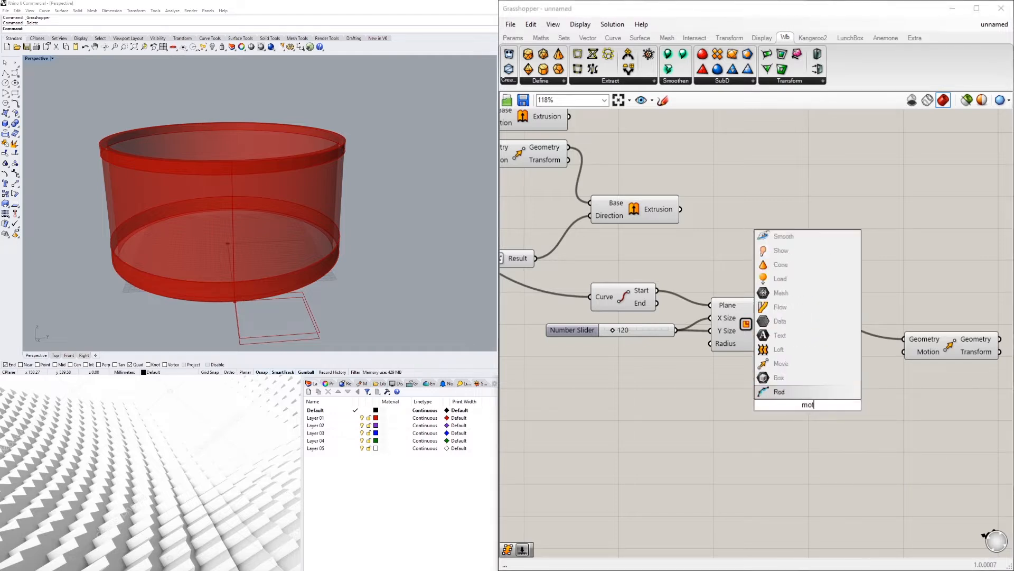
pyautogui.doubleClick(804, 404)
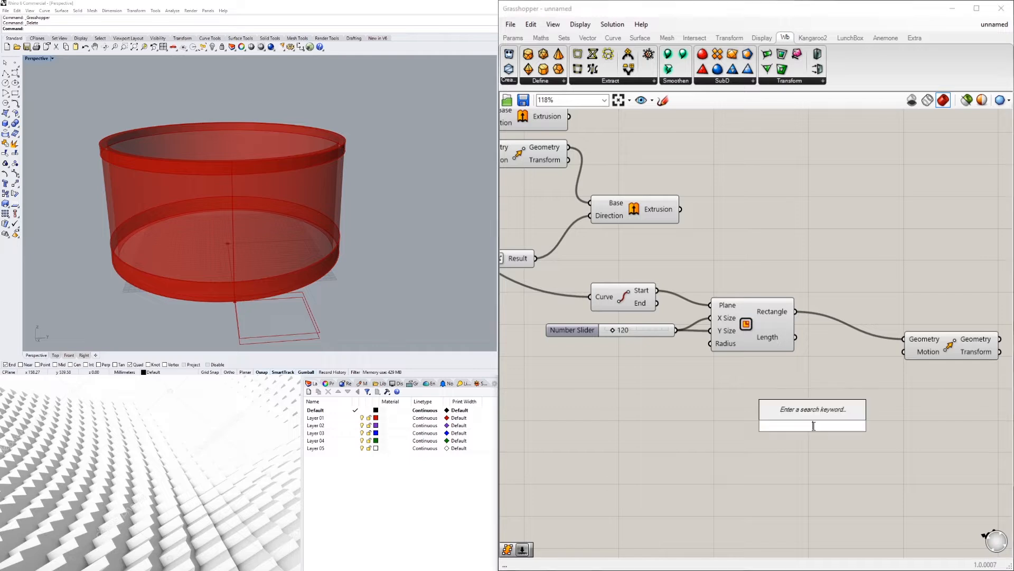
# Add a Vector XYZ component below the Rectangle and connect its vector output to the Move's motion.
pyautogui.click(587, 37)
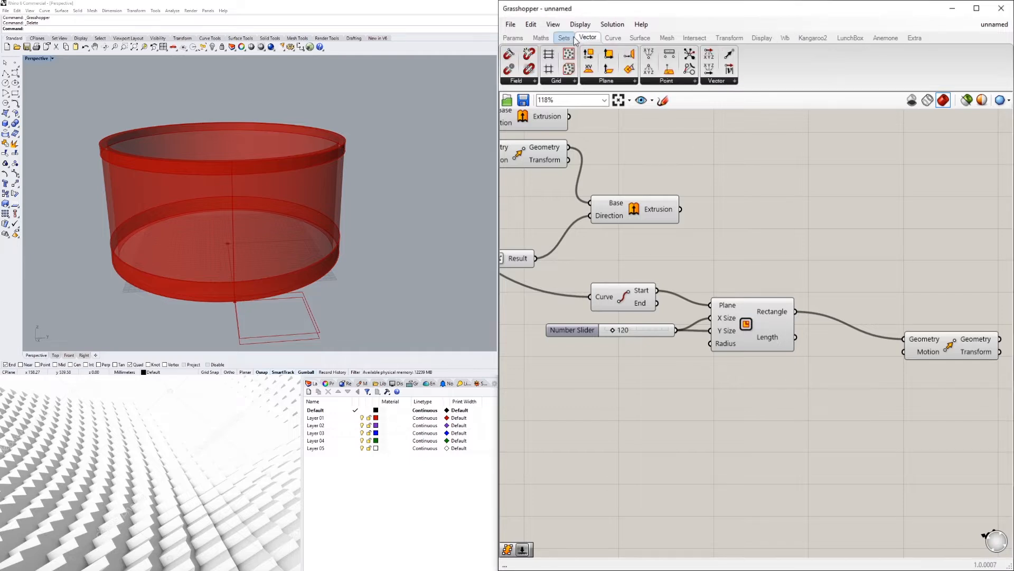
pyautogui.click(649, 81)
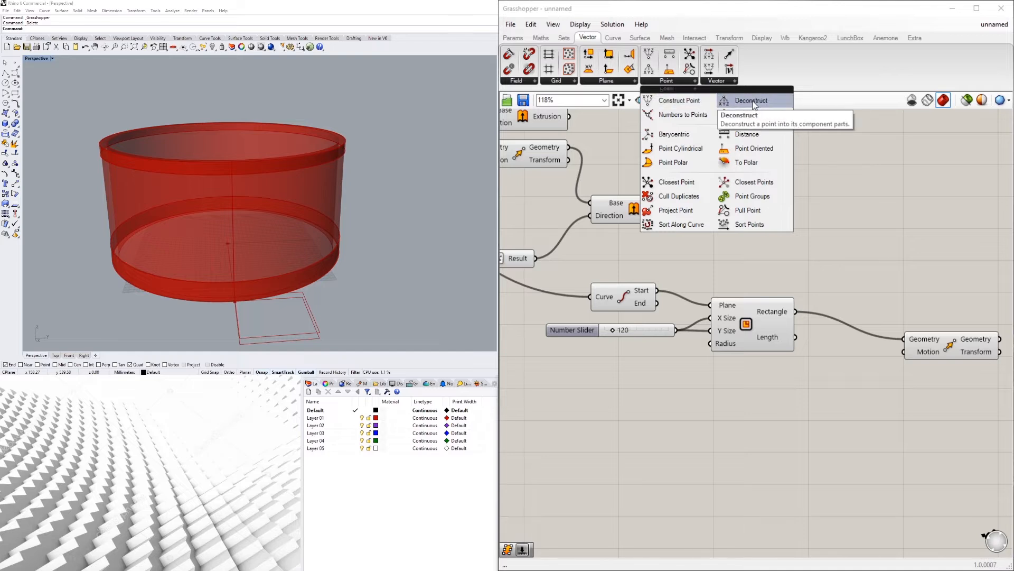
pyautogui.click(607, 81)
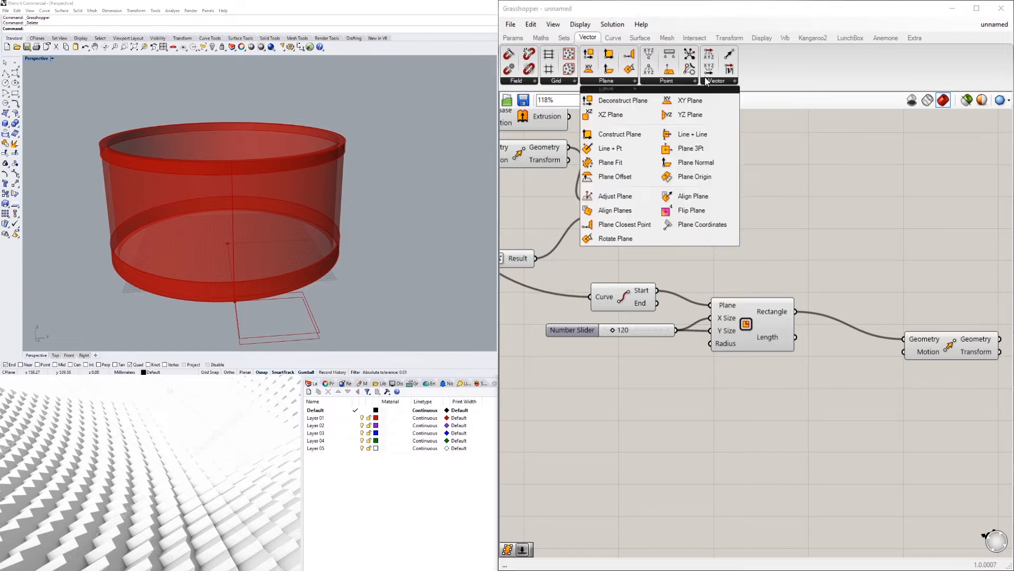
pyautogui.click(728, 81)
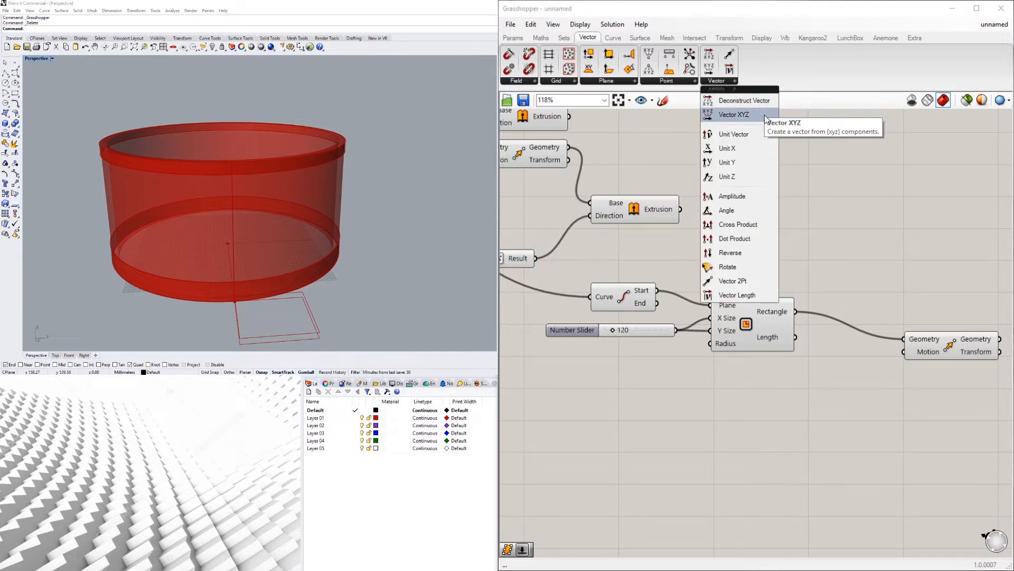
pyautogui.moveTo(734, 115); pyautogui.dragTo(809, 354)
pyautogui.moveTo(810, 355); pyautogui.dragTo(898, 357)
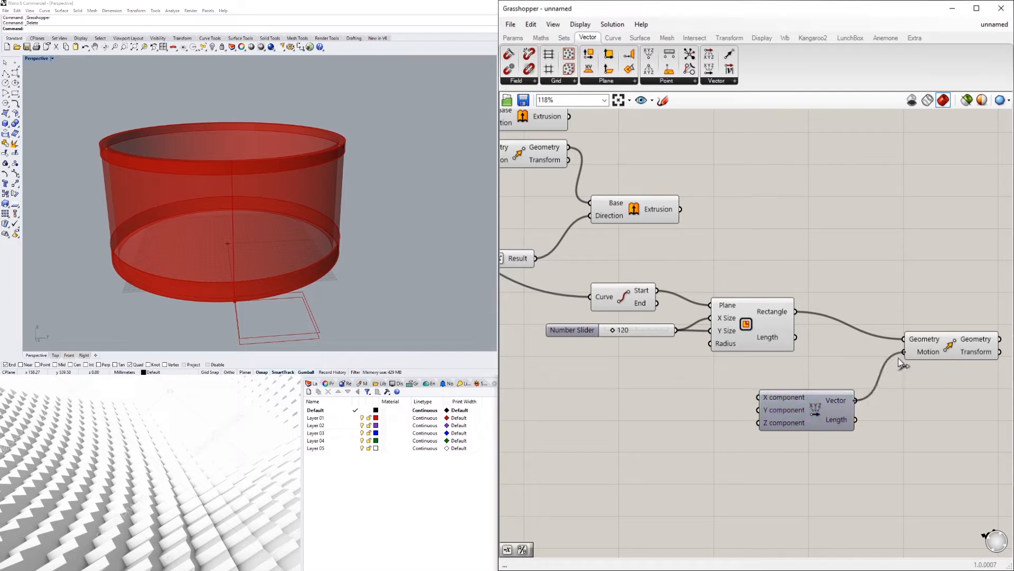
# Connect the 120 number slider to both the X and Y components of Vector XYZ.
pyautogui.moveTo(678, 331); pyautogui.dragTo(741, 388)
pyautogui.moveTo(678, 332); pyautogui.dragTo(759, 410)
pyautogui.click(946, 346)
pyautogui.moveTo(823, 421); pyautogui.dragTo(808, 378, button='right')
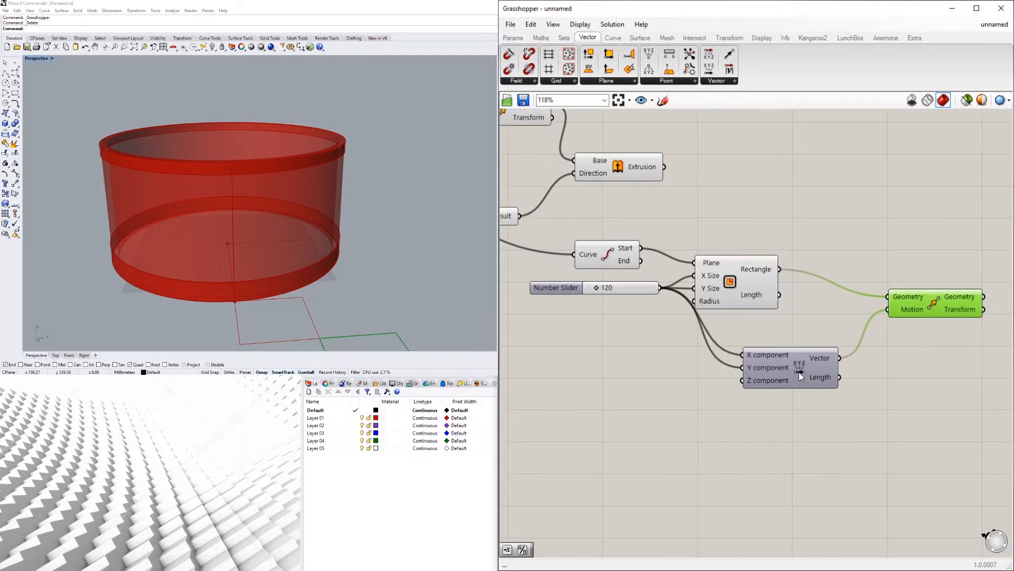
# Add a Negative component and route the Vector XYZ output through it into the Move's motion.
pyautogui.moveTo(799, 373); pyautogui.dragTo(744, 377)
pyautogui.doubleClick(826, 365)
pyautogui.write('neg')
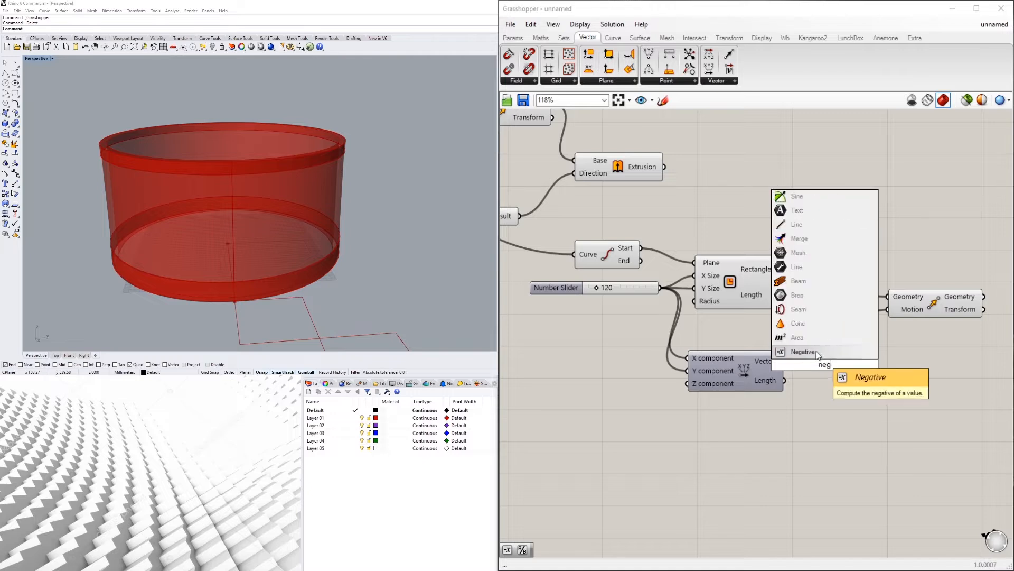
pyautogui.click(812, 351)
pyautogui.moveTo(795, 371); pyautogui.dragTo(792, 365)
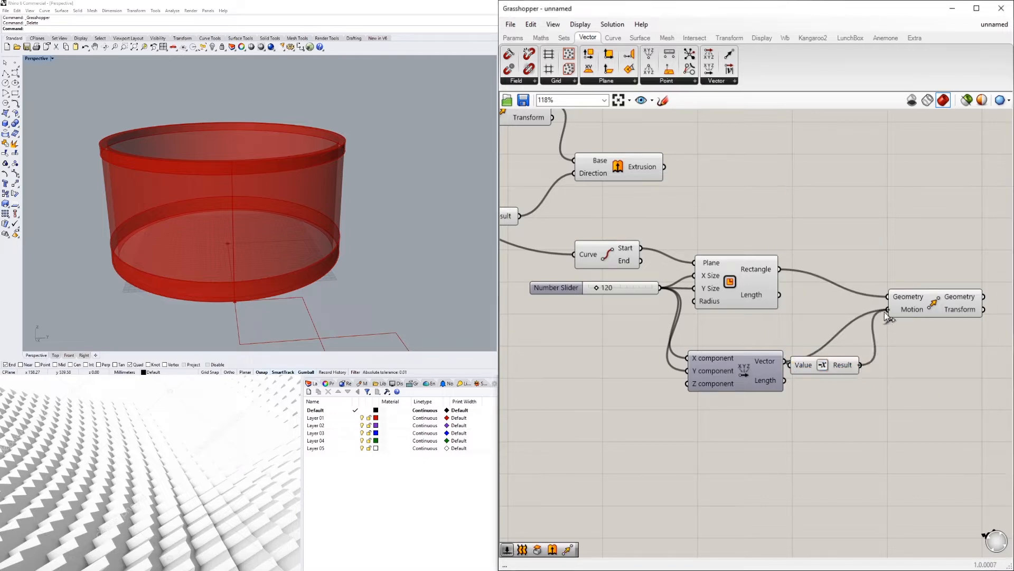
pyautogui.moveTo(860, 365); pyautogui.dragTo(860, 313)
# Arrange Vector XYZ directly beneath the Rectangle, with the Negative and Move components spaced out beside it.
pyautogui.moveTo(744, 379); pyautogui.dragTo(749, 343)
pyautogui.moveTo(828, 311); pyautogui.dragTo(828, 325)
pyautogui.moveTo(914, 307); pyautogui.dragTo(924, 305)
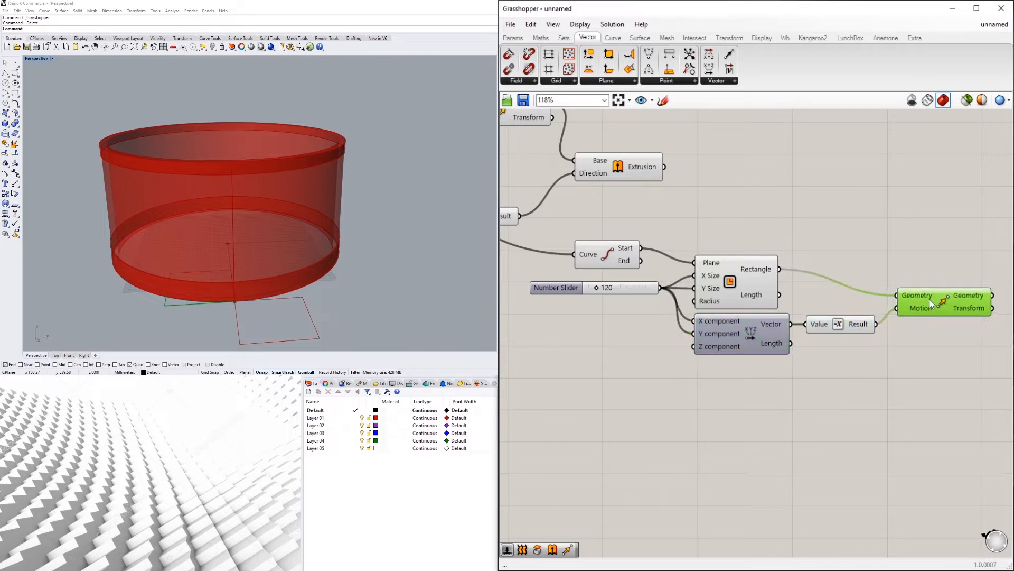
pyautogui.click(798, 393)
pyautogui.moveTo(848, 381); pyautogui.dragTo(827, 364, button='right')
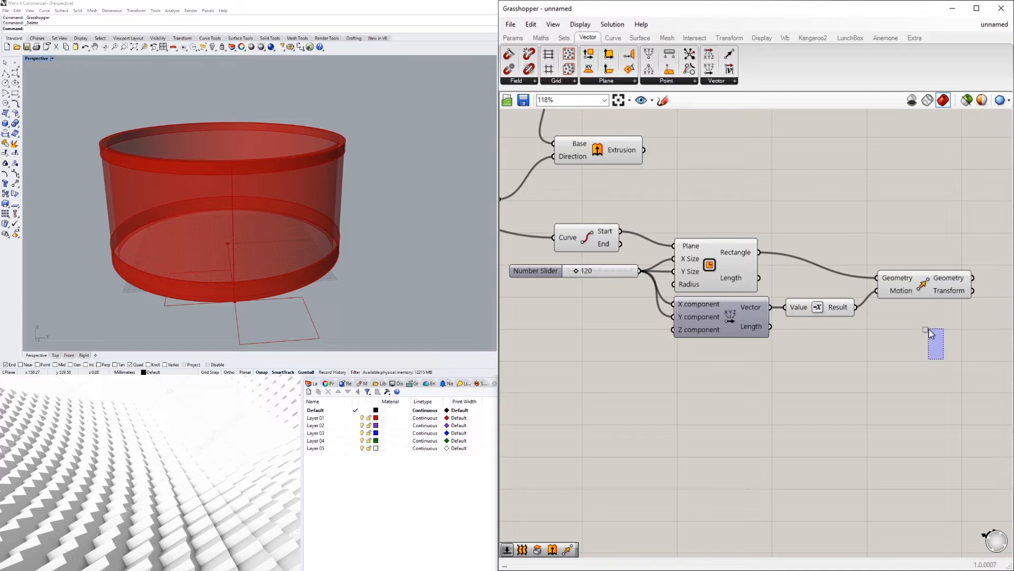
pyautogui.doubleClick(822, 349)
pyautogui.write('n')
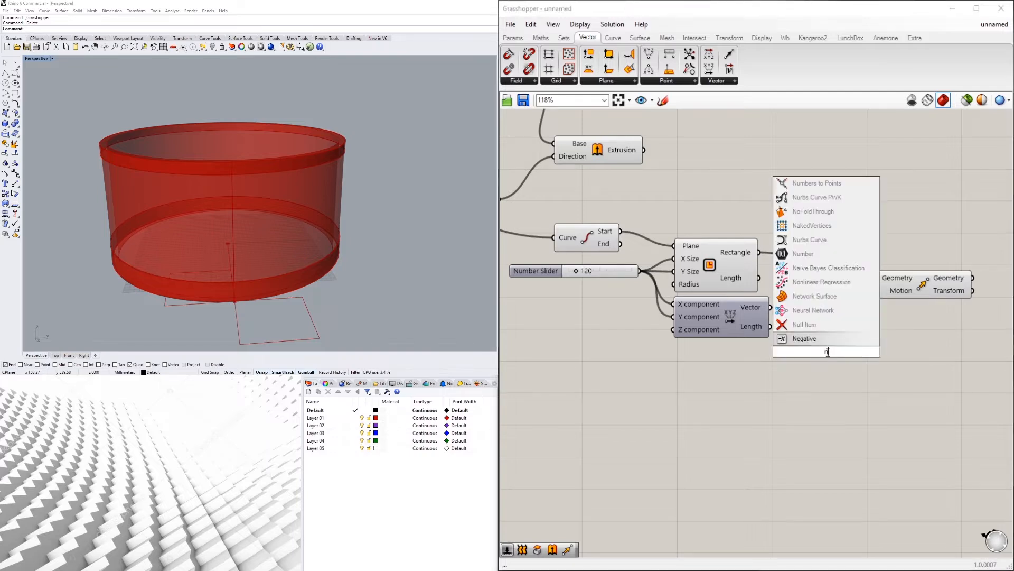
pyautogui.press('Escape')
# Add a Multiplication component near the Move and connect the Negative result to its A input.
pyautogui.doubleClick(840, 363)
pyautogui.write('*')
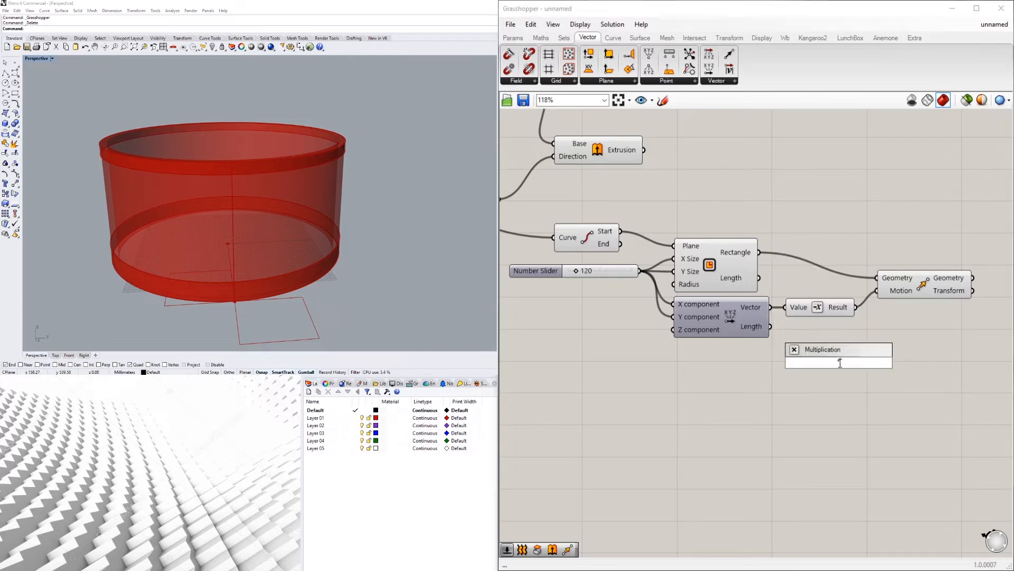
pyautogui.press('Return')
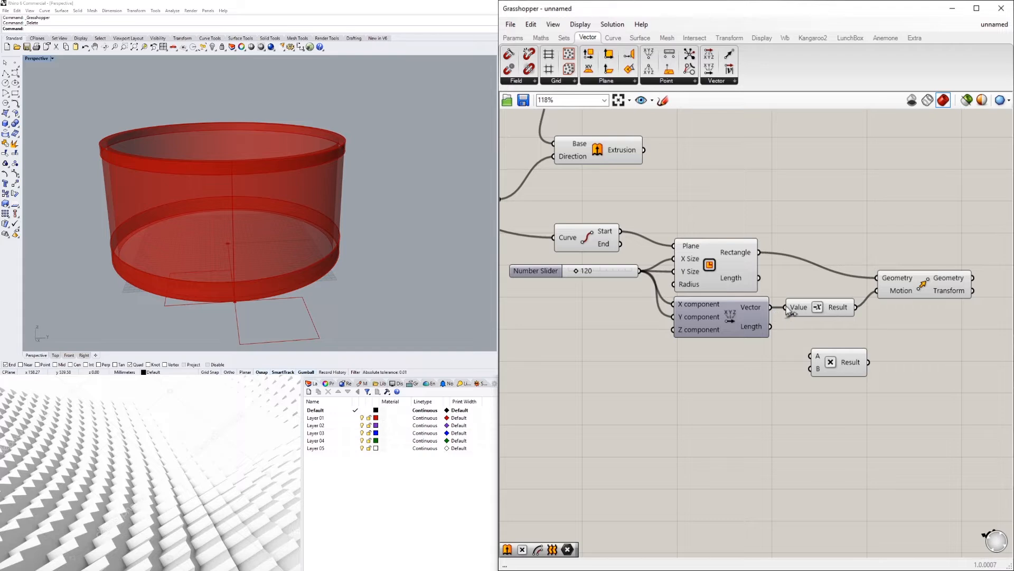
pyautogui.moveTo(839, 368); pyautogui.dragTo(868, 341)
pyautogui.moveTo(856, 308); pyautogui.dragTo(840, 329)
pyautogui.moveTo(844, 343); pyautogui.dragTo(782, 379, button='right')
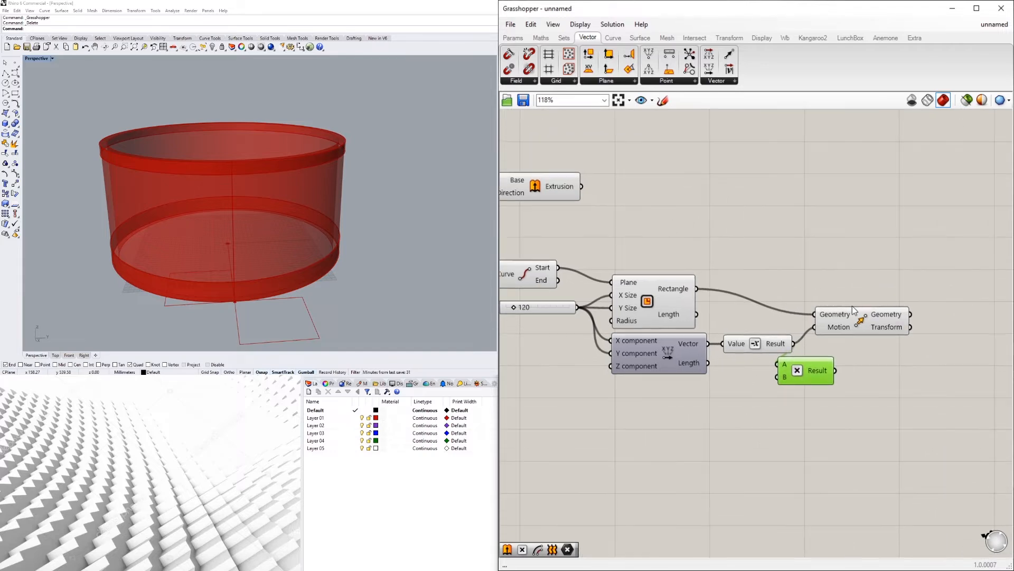
# Connect the Multiplication result to the Move's motion and space Multiplication and Move out in line after Negative.
pyautogui.moveTo(855, 312); pyautogui.dragTo(900, 315)
pyautogui.moveTo(854, 351); pyautogui.dragTo(860, 330)
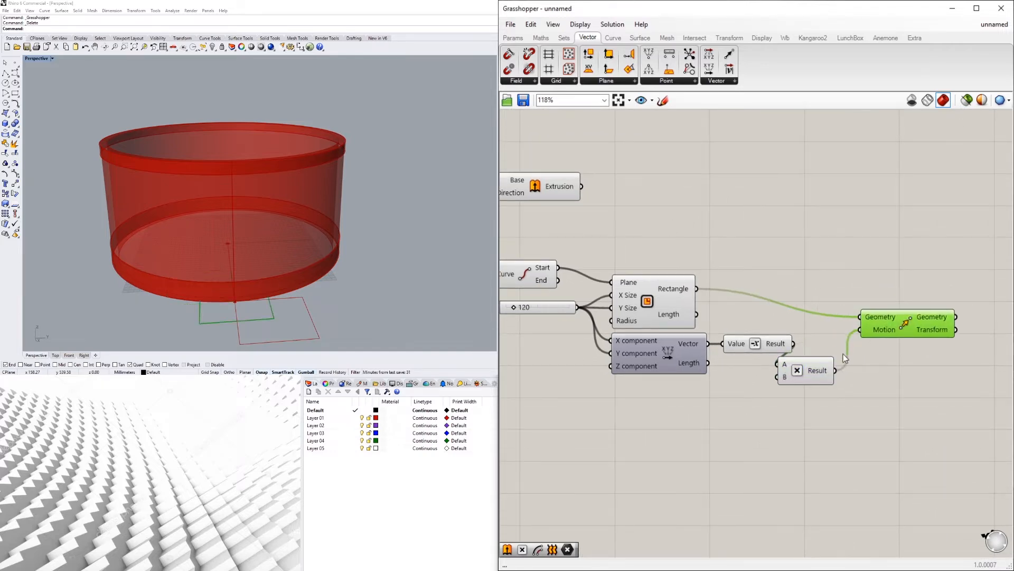
pyautogui.moveTo(809, 380); pyautogui.dragTo(849, 356)
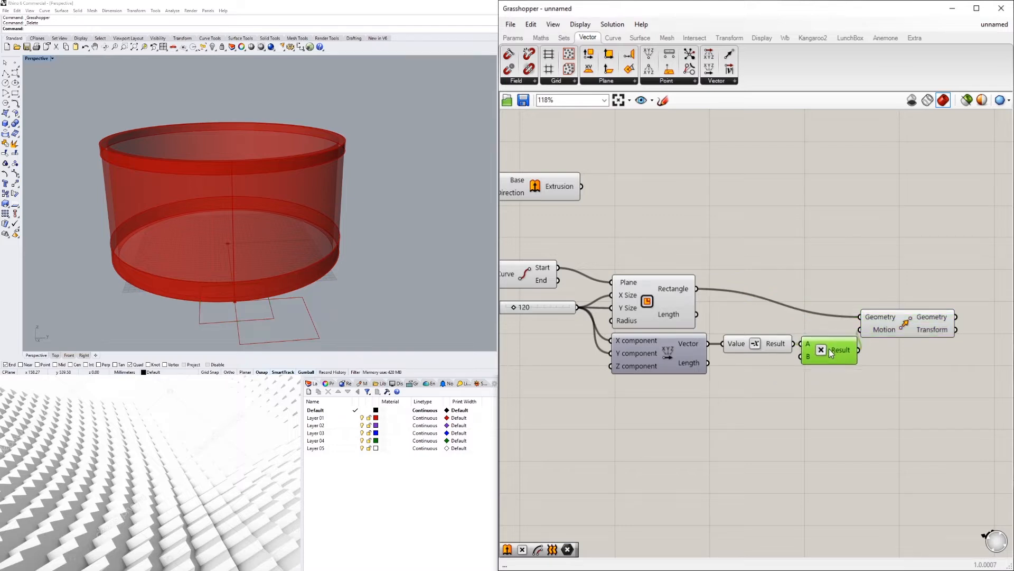
pyautogui.moveTo(884, 323); pyautogui.dragTo(932, 324)
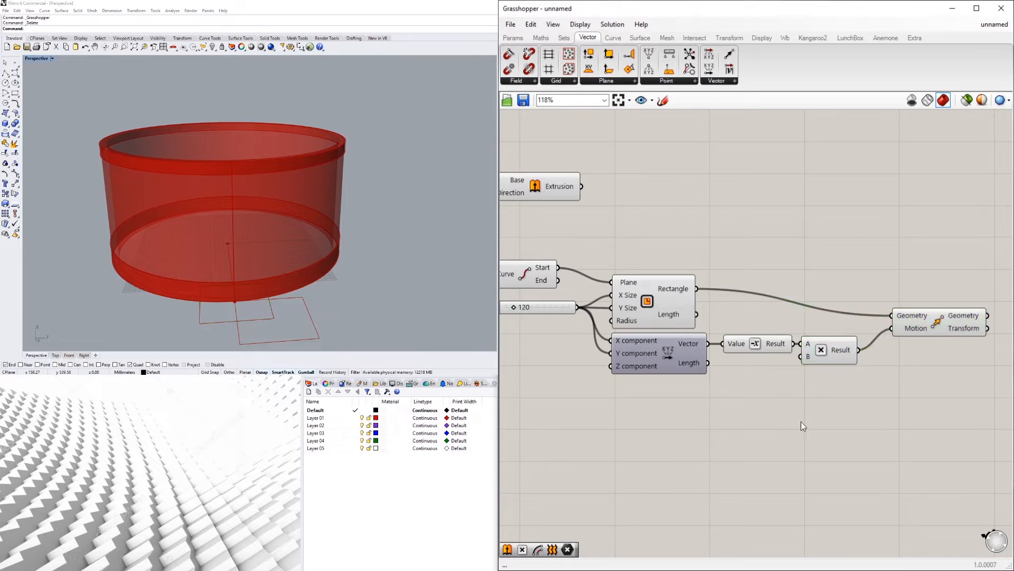
# Turn off the preview of the Rectangle, Vector XYZ, Negative and Multiplication components.
pyautogui.scroll(-2, 801, 421)
pyautogui.moveTo(834, 416); pyautogui.dragTo(707, 360)
pyautogui.click(775, 429)
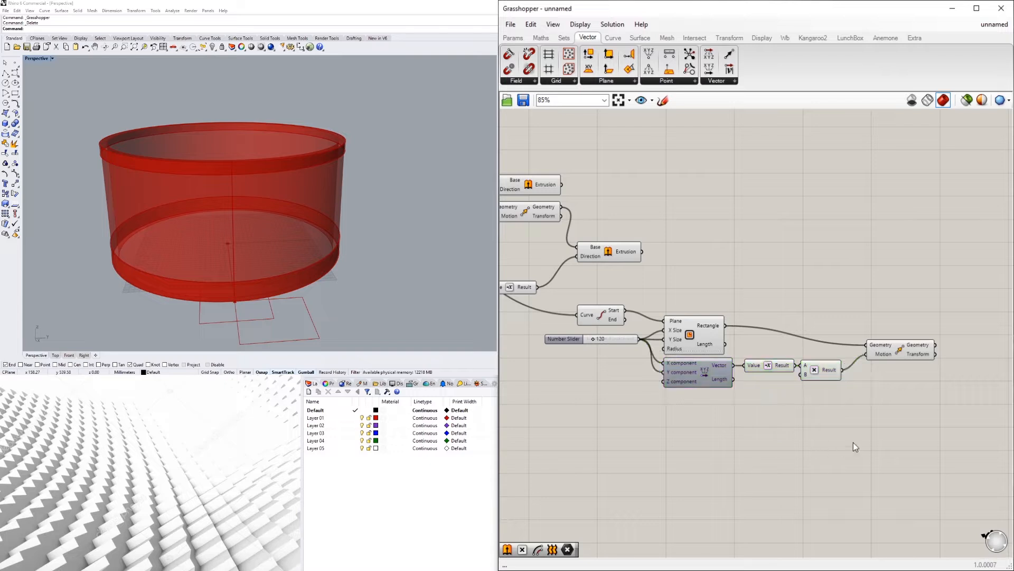
pyautogui.moveTo(806, 414); pyautogui.dragTo(671, 321)
pyautogui.press('space')
pyautogui.click(744, 252)
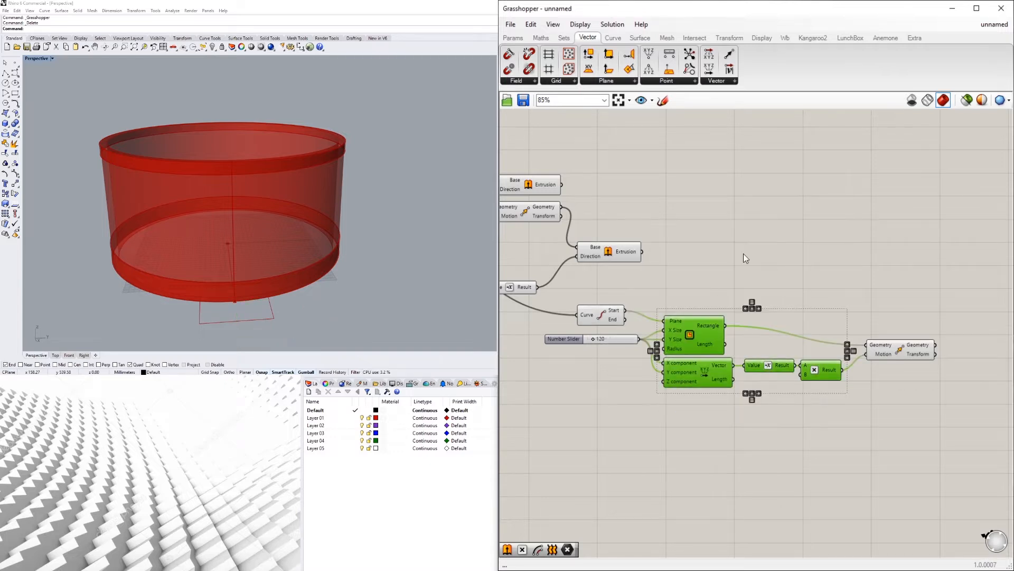
# Set the rectangle size slider to 169.
pyautogui.moveTo(251, 216); pyautogui.dragTo(281, 232, button='right')
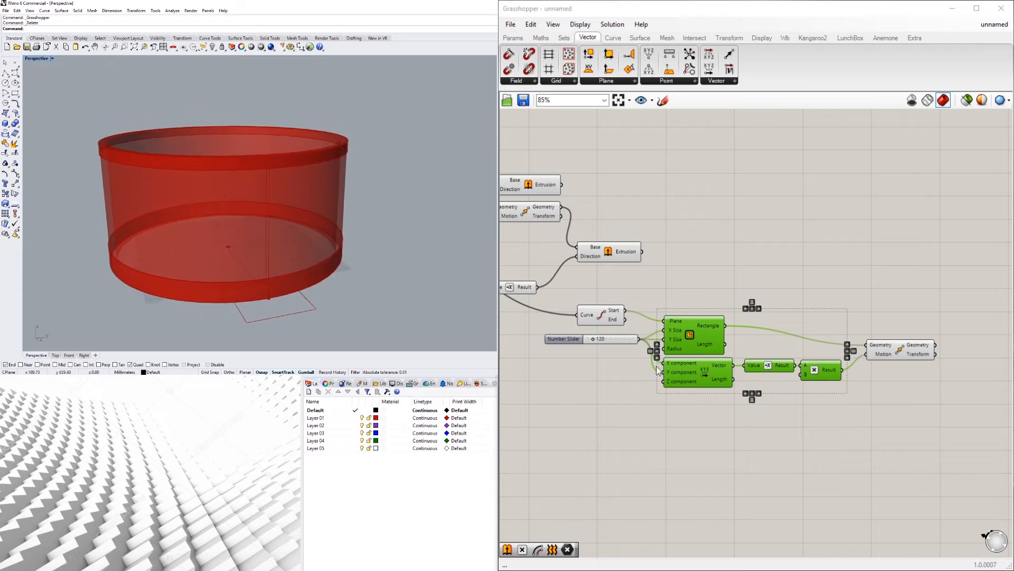
pyautogui.click(608, 364)
pyautogui.scroll(4, 590, 340)
pyautogui.moveTo(596, 339); pyautogui.dragTo(601, 339)
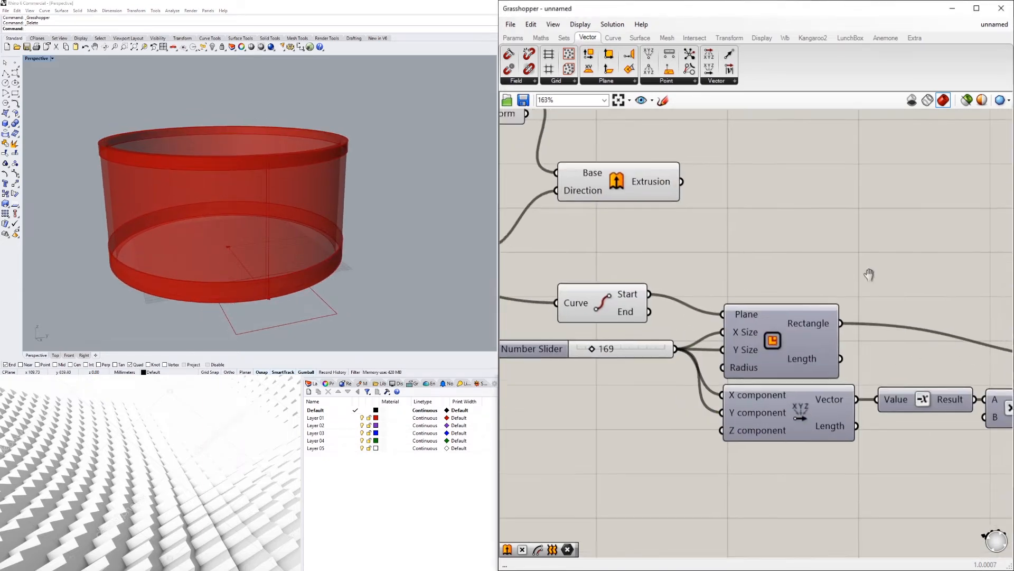
# Add an Extrude component after the rectangle's Move and connect the moved geometry to its Base input.
pyautogui.scroll(-2, 789, 278)
pyautogui.click(915, 335)
pyautogui.moveTo(918, 368); pyautogui.dragTo(785, 365, button='right')
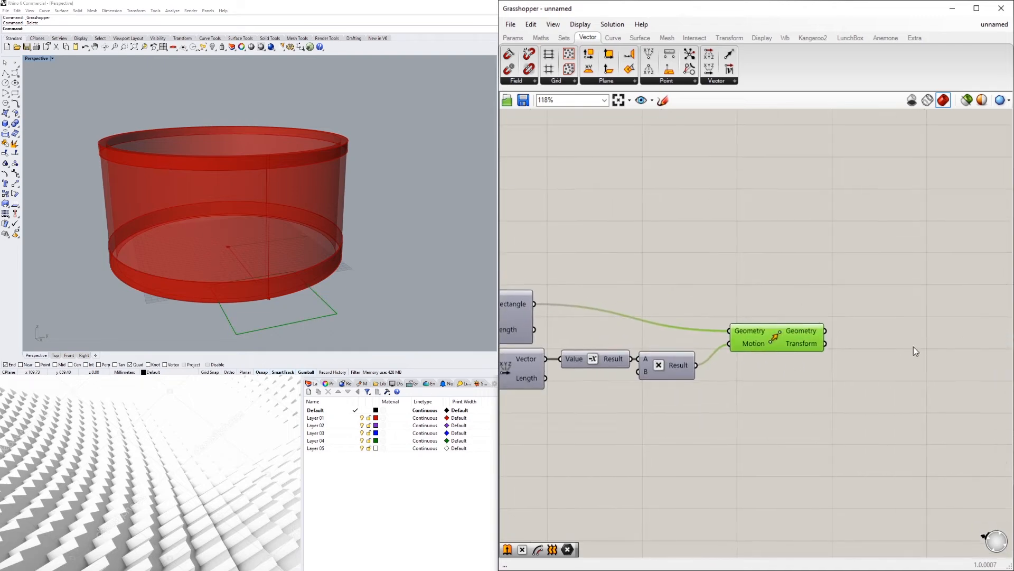
pyautogui.doubleClick(914, 346)
pyautogui.click(914, 358)
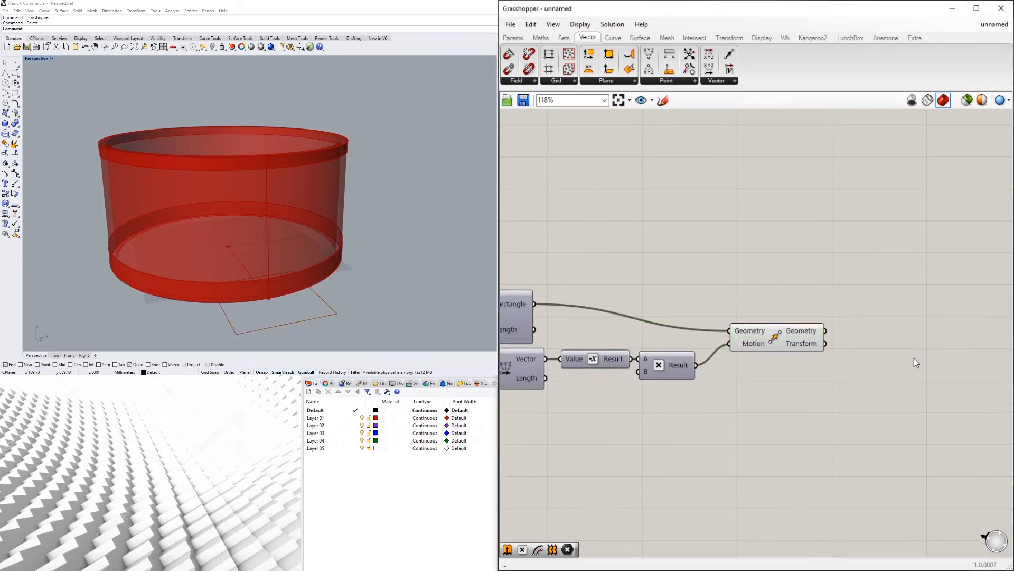
pyautogui.doubleClick(890, 340)
pyautogui.write('extrude')
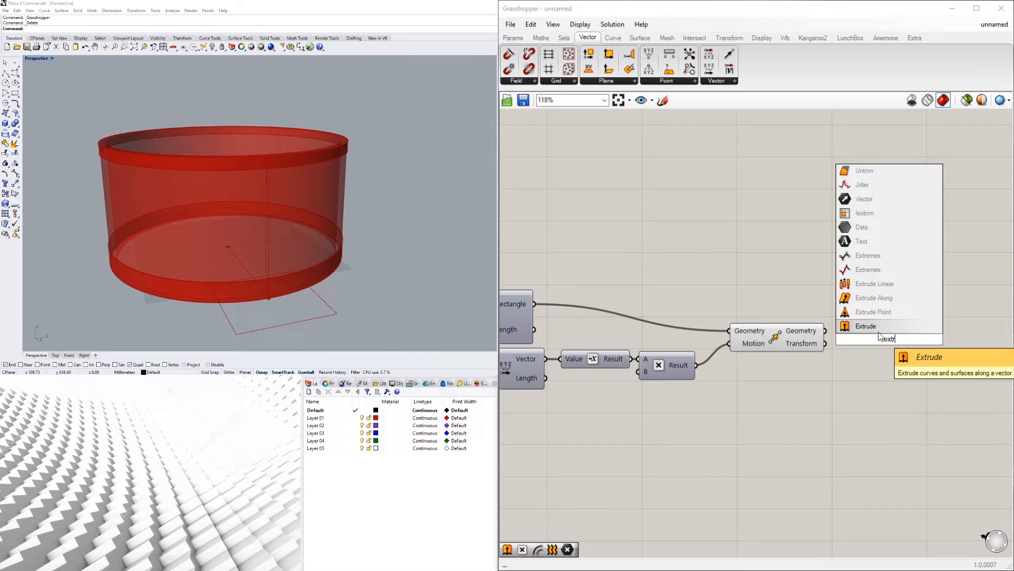
pyautogui.press('Return')
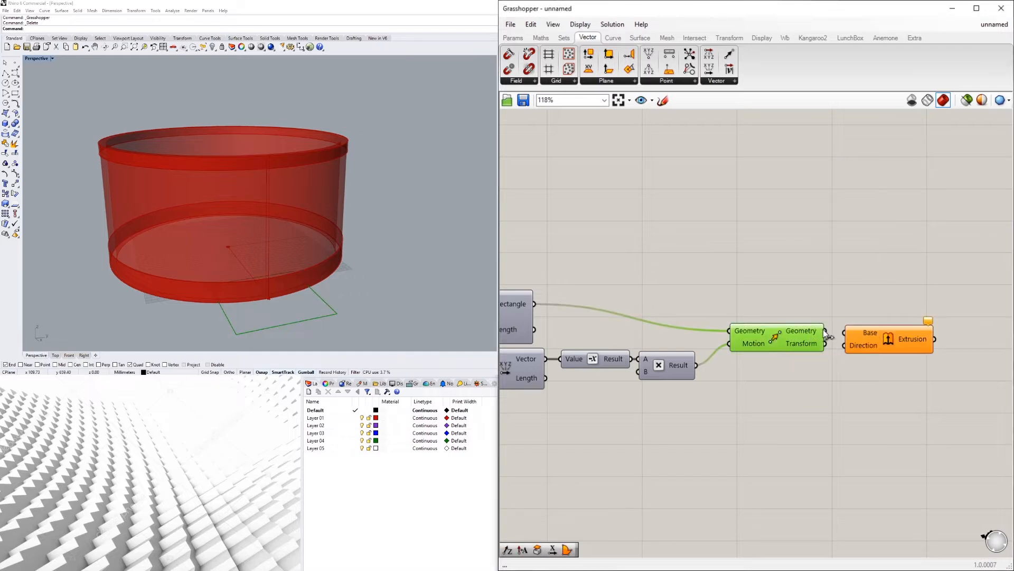
pyautogui.moveTo(857, 338); pyautogui.dragTo(861, 363)
# Duplicate the first Number Slider and its Multiplication component and place the copies below the rectangle's Vector XYZ component.
pyautogui.moveTo(615, 430); pyautogui.dragTo(858, 370, button='right')
pyautogui.scroll(-2, 858, 369)
pyautogui.moveTo(700, 334); pyautogui.dragTo(822, 362, button='right')
pyautogui.moveTo(619, 277)
pyautogui.mouseDown(button='right')
pyautogui.moveTo(835, 292)
pyautogui.moveTo(771, 374)
pyautogui.mouseUp(button='right')
pyautogui.moveTo(699, 193); pyautogui.dragTo(649, 217)
pyautogui.scroll(-3, 663, 210)
pyautogui.moveTo(691, 211); pyautogui.dragTo(671, 209, button='right')
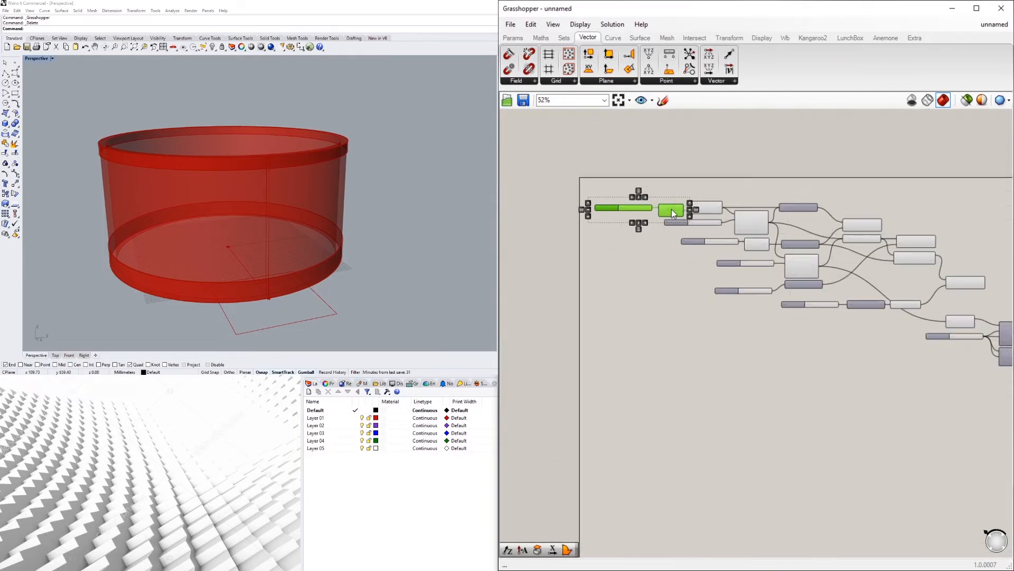
pyautogui.keyDown('alt'); pyautogui.moveTo(670, 208); pyautogui.dragTo(900, 364); pyautogui.keyUp('alt')
pyautogui.scroll(1, 933, 370)
pyautogui.moveTo(933, 370); pyautogui.dragTo(716, 344, button='right')
pyautogui.scroll(1, 715, 344)
pyautogui.moveTo(670, 336); pyautogui.dragTo(854, 381)
pyautogui.moveTo(966, 378); pyautogui.dragTo(841, 373, button='right')
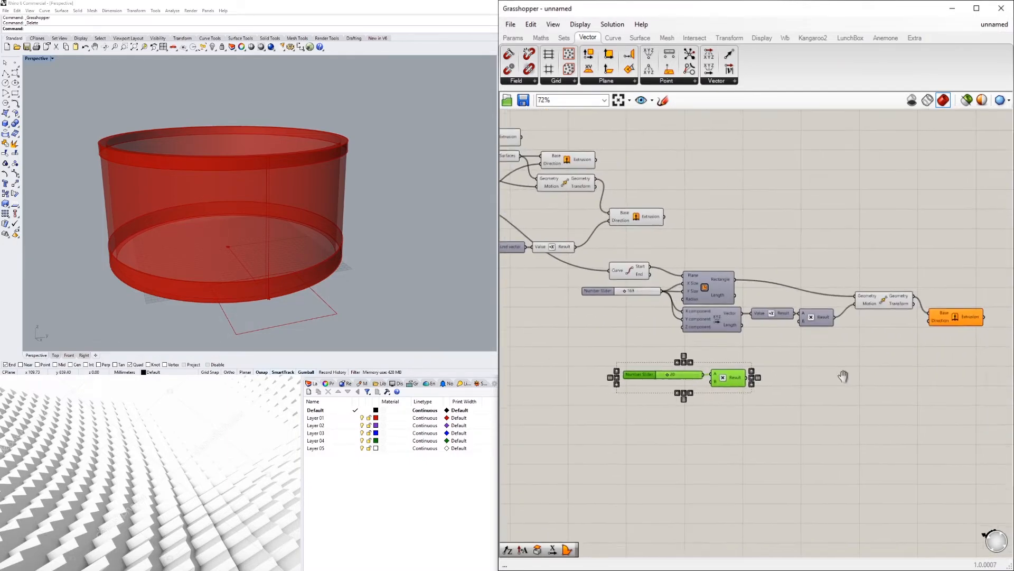
# Add a Unit Z component, feed it the copied Multiplication result, and connect its vector to the new Extrude's Direction.
pyautogui.scroll(2, 840, 374)
pyautogui.click(800, 366)
pyautogui.moveTo(708, 377); pyautogui.dragTo(883, 352)
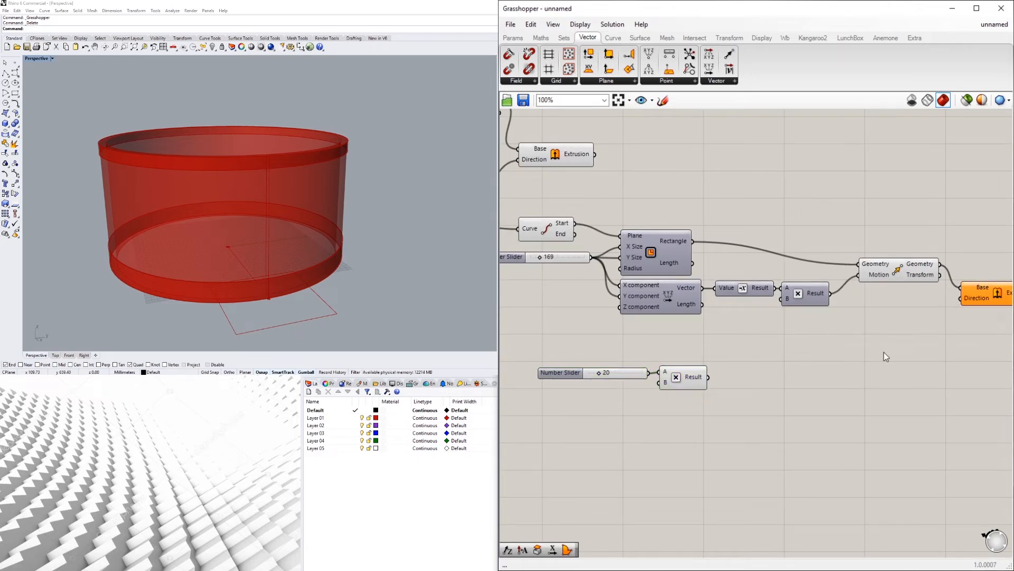
pyautogui.doubleClick(887, 352)
pyautogui.write('z')
pyautogui.click(886, 341)
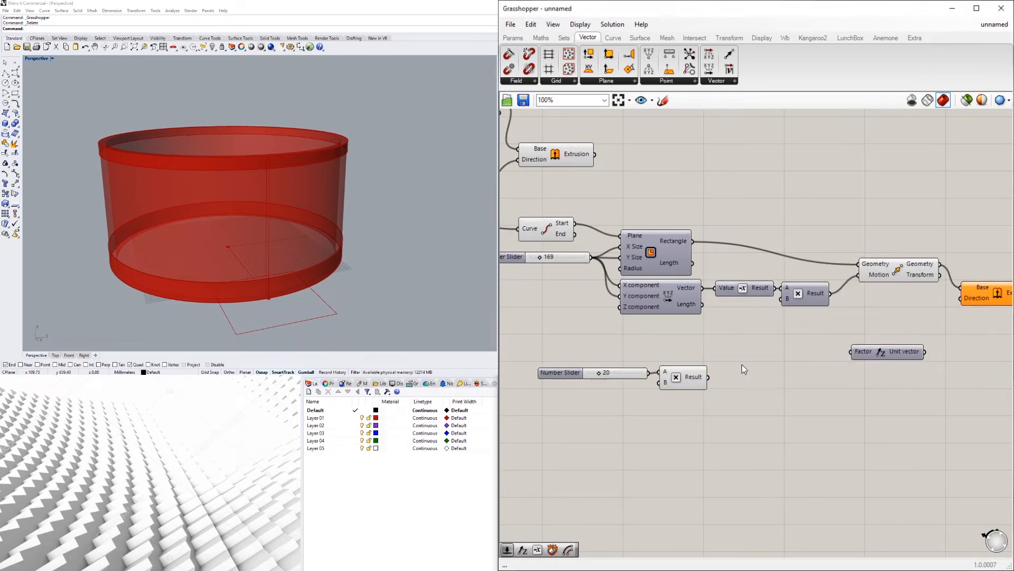
pyautogui.moveTo(710, 376); pyautogui.dragTo(960, 298)
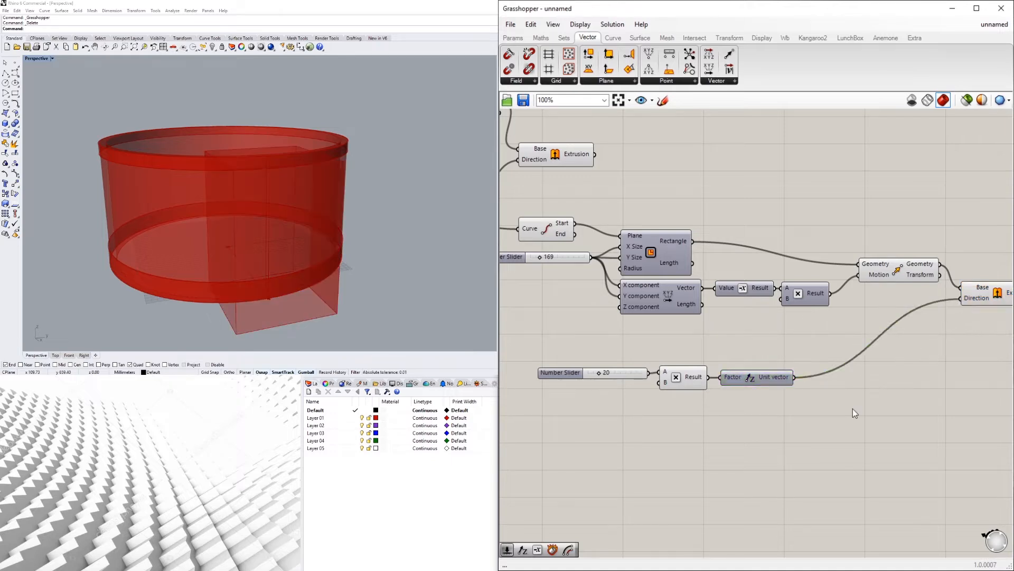
# Move the slider, Multiplication and Unit Z chain up under the vector components and set the extrusion height slider to 15.
pyautogui.moveTo(833, 421); pyautogui.dragTo(589, 370)
pyautogui.moveTo(769, 375); pyautogui.dragTo(822, 341)
pyautogui.click(656, 427)
pyautogui.moveTo(349, 263); pyautogui.dragTo(378, 262, button='right')
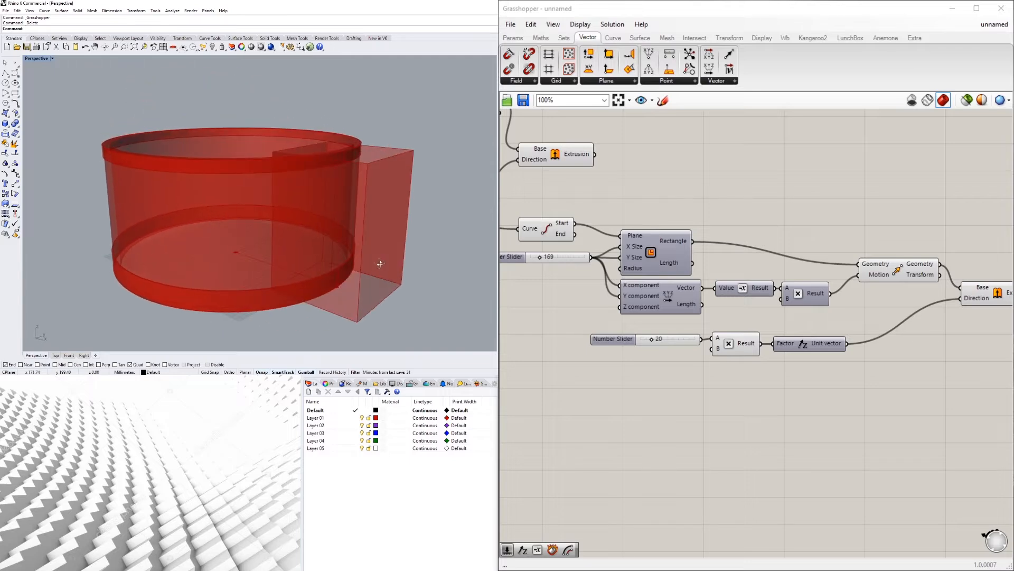
pyautogui.scroll(3, 649, 339)
pyautogui.moveTo(656, 338); pyautogui.dragTo(644, 338)
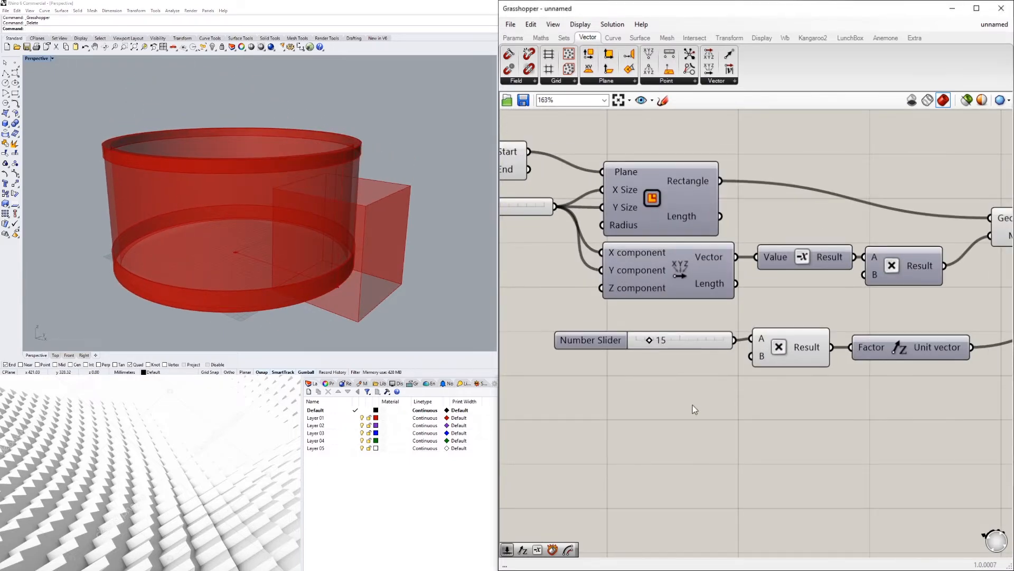
# Add a Boundary Surfaces component between the rectangle's Move and Extrude.
pyautogui.scroll(-2, 768, 382)
pyautogui.moveTo(769, 382); pyautogui.dragTo(512, 425, button='right')
pyautogui.doubleClick(929, 372)
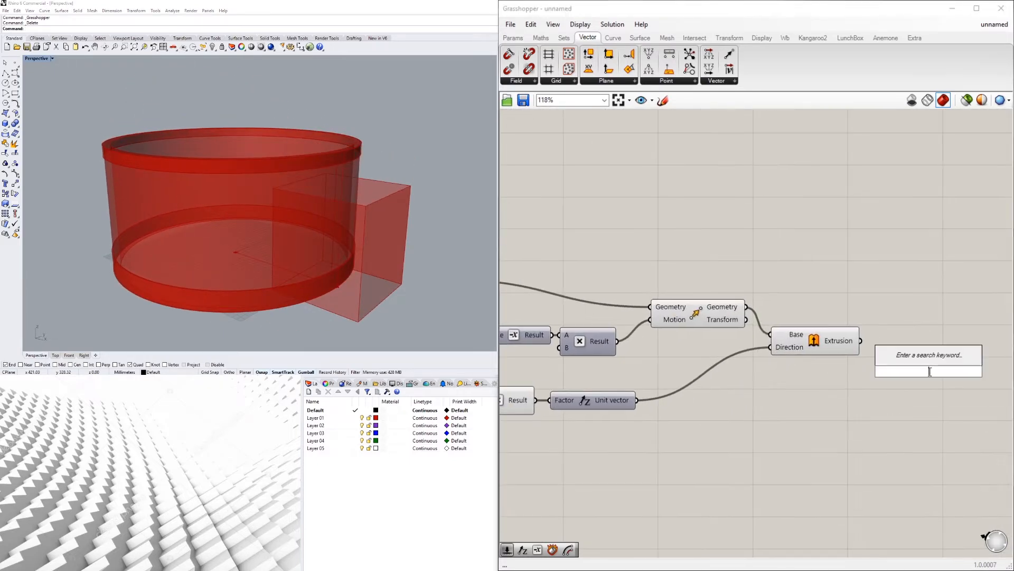
pyautogui.doubleClick(815, 306)
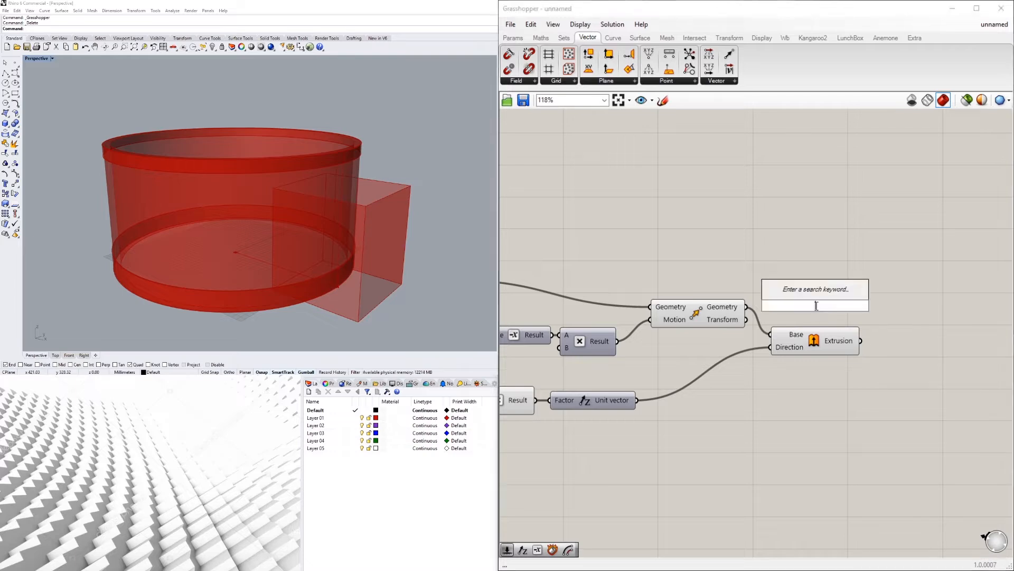
pyautogui.write('B')
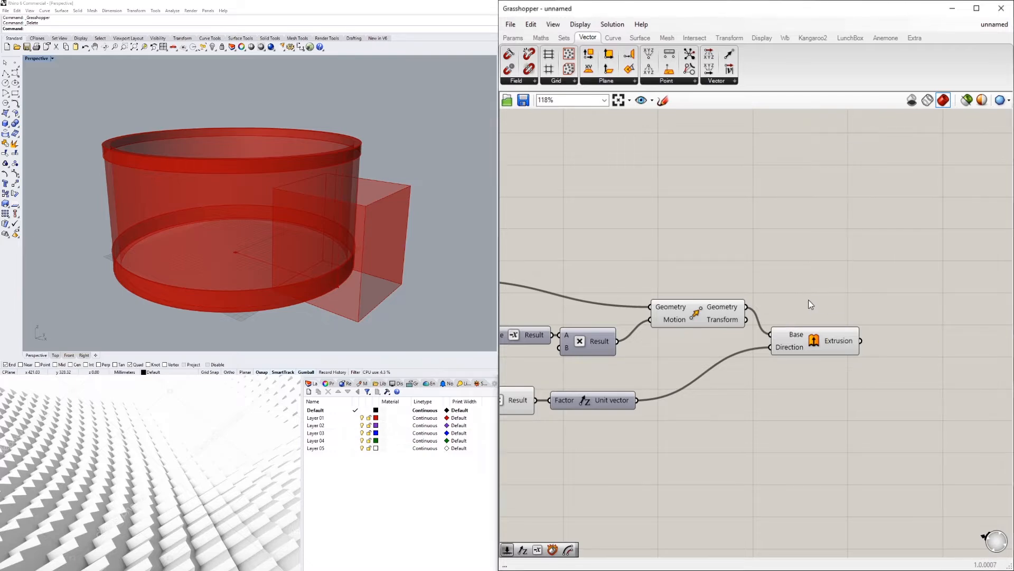
pyautogui.doubleClick(805, 304)
pyautogui.write('boun')
pyautogui.click(788, 292)
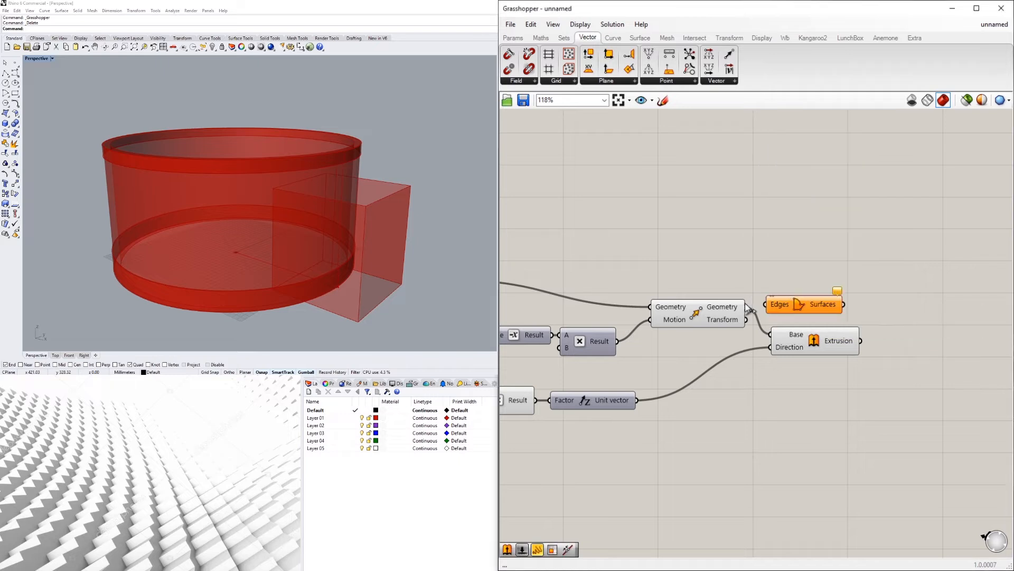
# Route the moved rectangle through Boundary Surfaces into the Extrude's Base input and line the components up.
pyautogui.moveTo(752, 307); pyautogui.dragTo(765, 305)
pyautogui.moveTo(844, 304); pyautogui.dragTo(771, 335)
pyautogui.moveTo(814, 338); pyautogui.dragTo(928, 341)
pyautogui.moveTo(780, 306); pyautogui.dragTo(770, 308)
pyautogui.moveTo(909, 337); pyautogui.dragTo(877, 318)
pyautogui.click(870, 377)
# Turn off the preview of the rectangle's Move and Boundary Surfaces components.
pyautogui.moveTo(673, 433); pyautogui.dragTo(880, 457, button='right')
pyautogui.moveTo(880, 457); pyautogui.dragTo(782, 448)
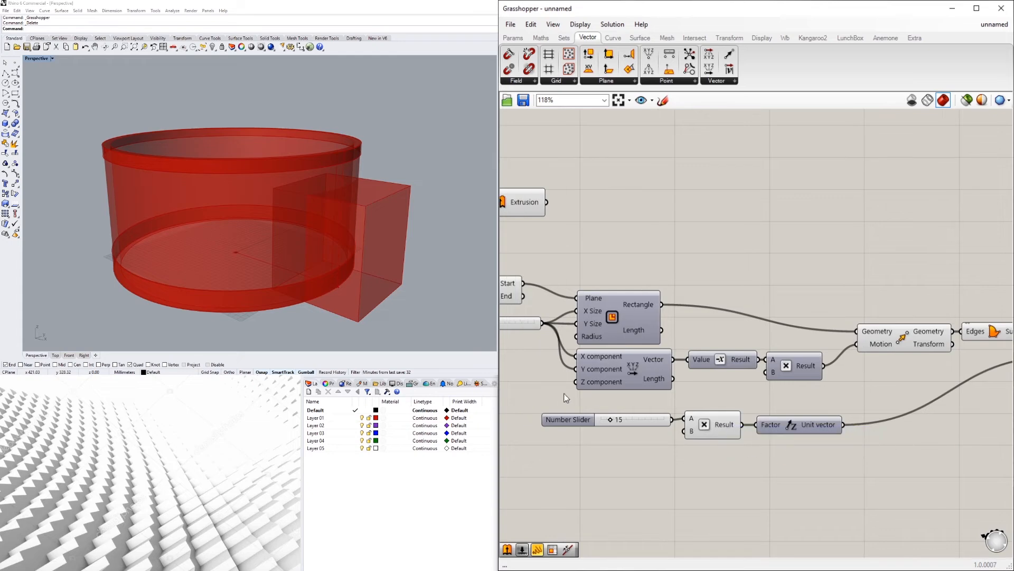
pyautogui.click(283, 228)
pyautogui.moveTo(284, 231); pyautogui.dragTo(283, 264, button='right')
pyautogui.scroll(-1, 761, 290)
pyautogui.moveTo(964, 293); pyautogui.dragTo(840, 292, button='right')
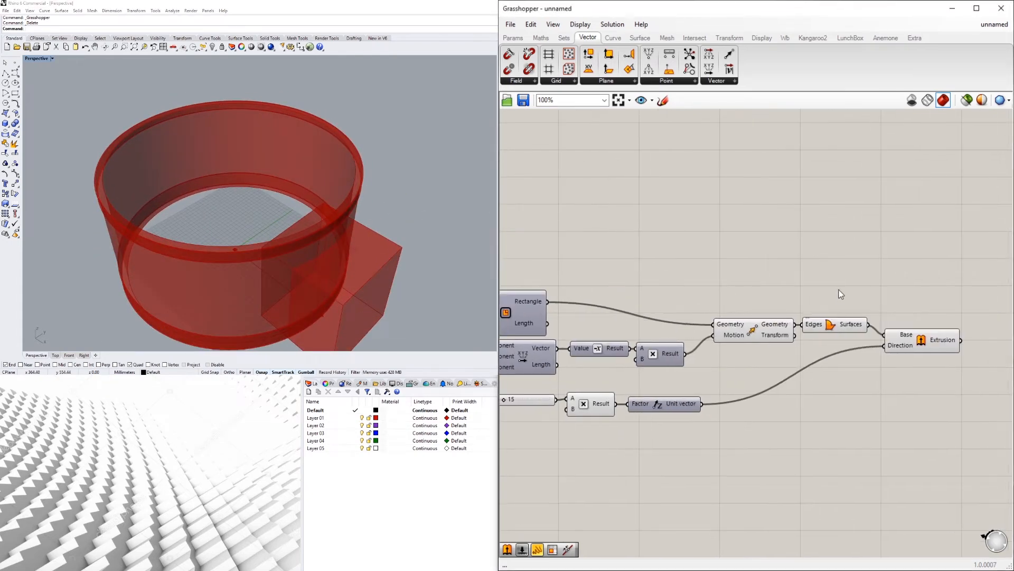
pyautogui.moveTo(846, 287); pyautogui.dragTo(766, 341)
pyautogui.middleClick(778, 322)
pyautogui.click(850, 278)
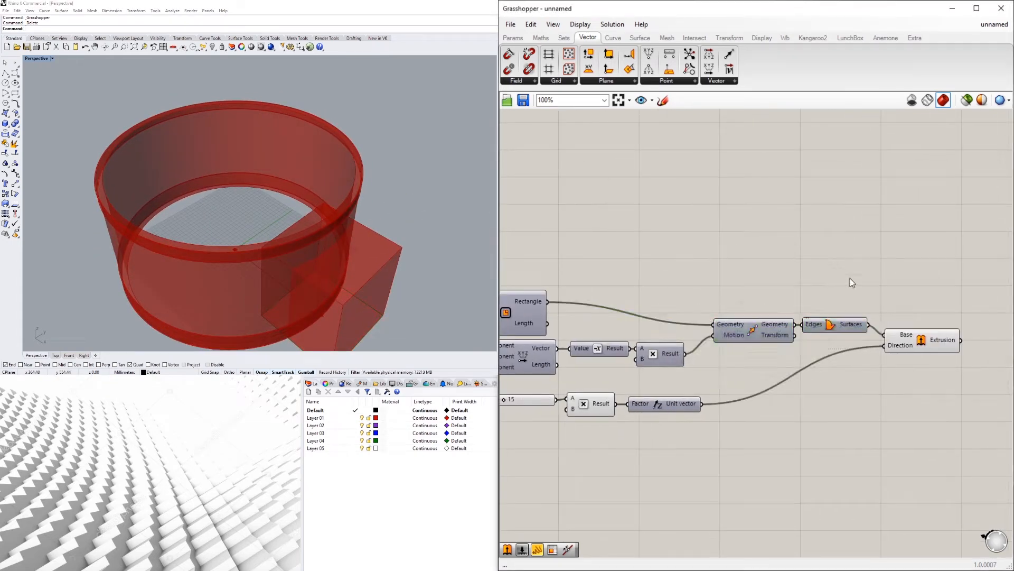
pyautogui.click(904, 344)
pyautogui.click(861, 380)
pyautogui.moveTo(267, 269); pyautogui.dragTo(243, 228, button='right')
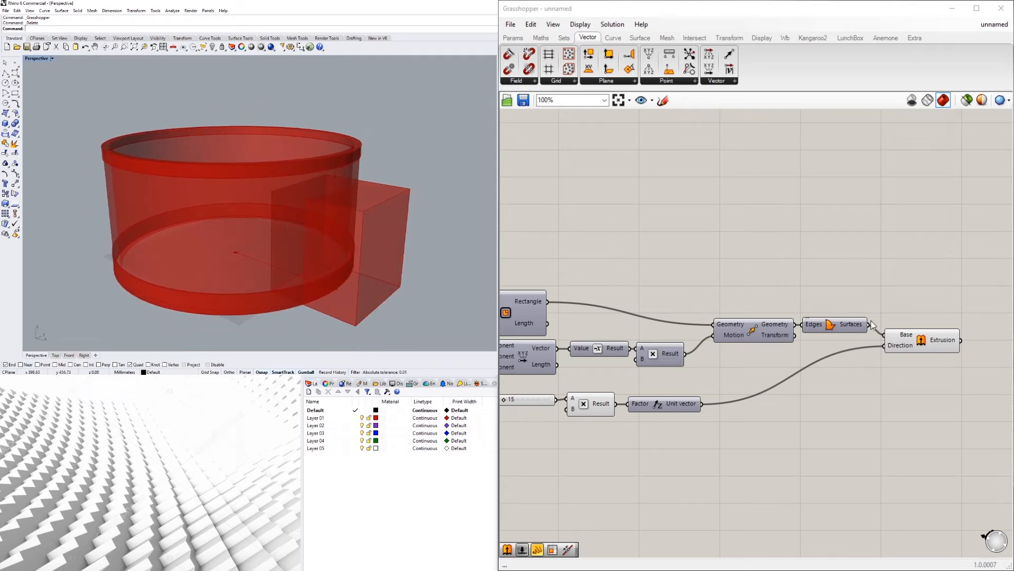
pyautogui.doubleClick(954, 248)
pyautogui.write('fi')
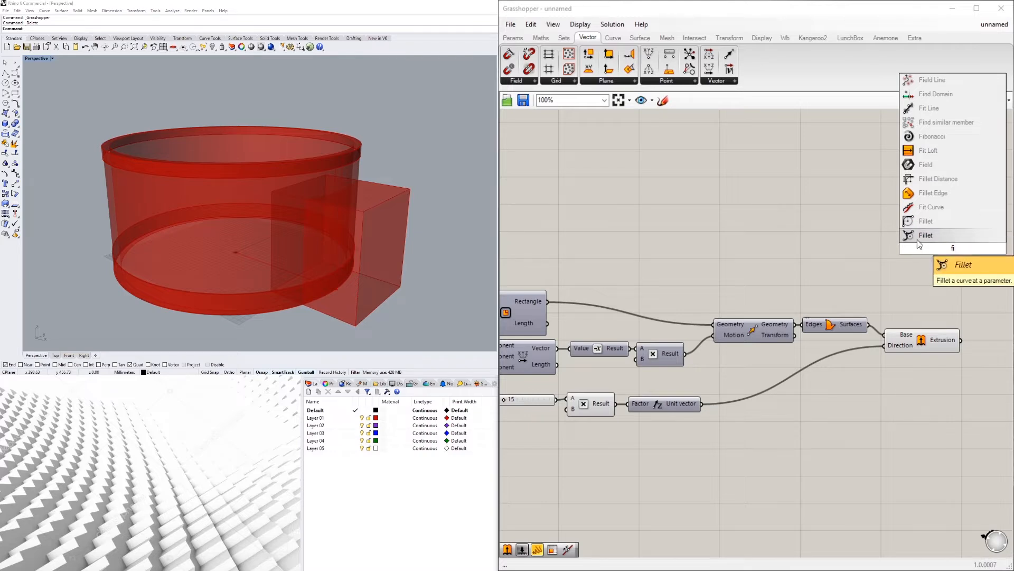
pyautogui.moveTo(959, 299); pyautogui.dragTo(776, 275, button='right')
pyautogui.click(722, 312)
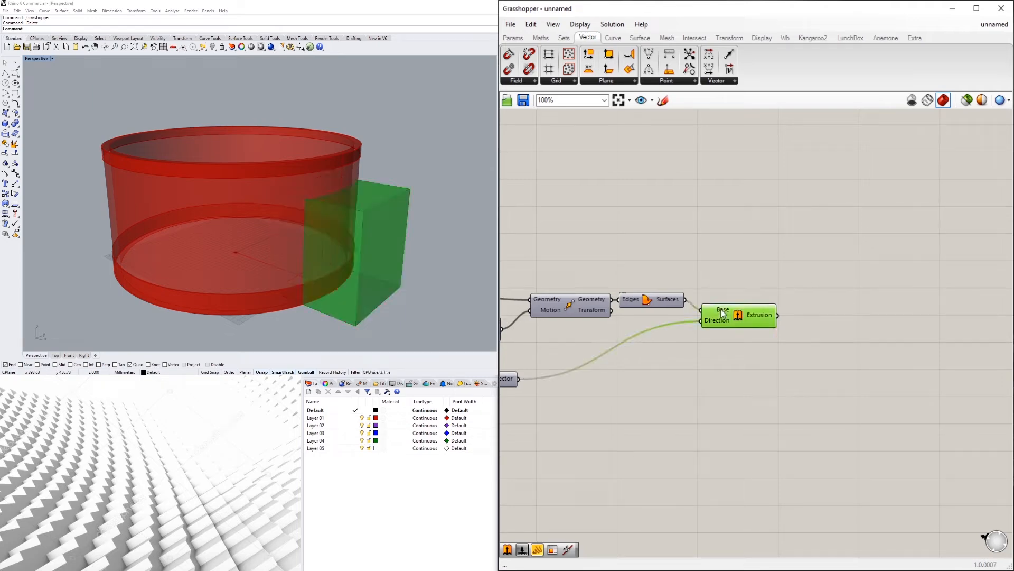
# Add a Deconstruct Brep component and connect the rectangle's Extrusion output to its Brep input.
pyautogui.doubleClick(840, 283)
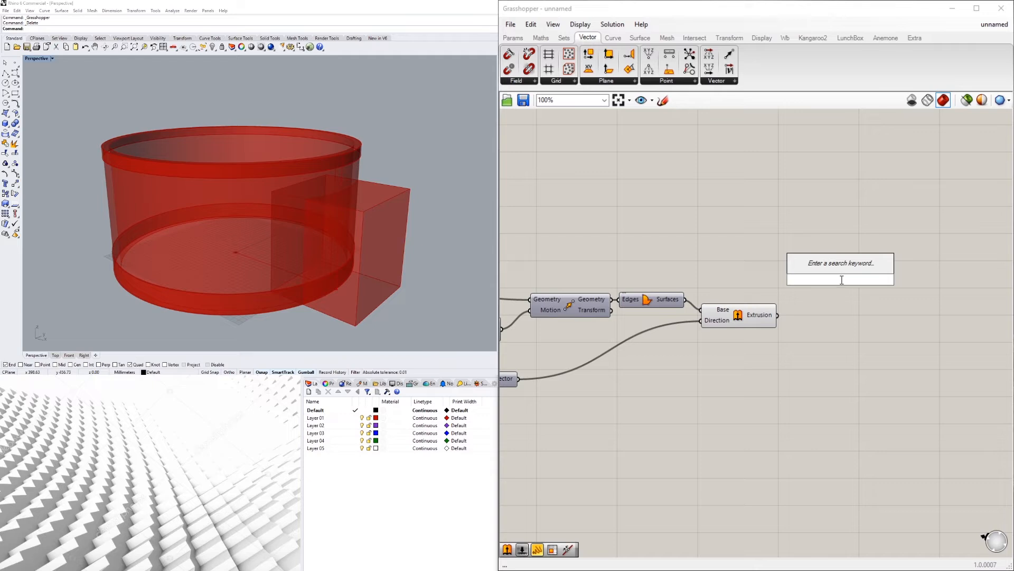
pyautogui.write('decon')
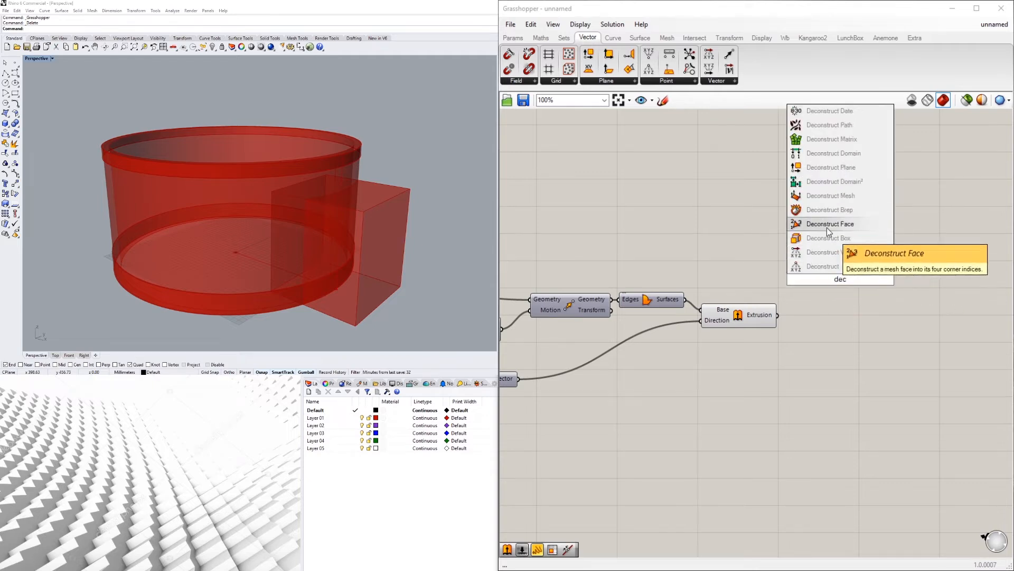
pyautogui.click(829, 224)
pyautogui.moveTo(777, 315)
pyautogui.mouseDown()
pyautogui.moveTo(811, 279)
pyautogui.moveTo(827, 316)
pyautogui.mouseUp()
# Turn off the preview of the rectangle's Extrude and the Deconstruct Brep components.
pyautogui.rightClick(737, 317)
pyautogui.click(760, 334)
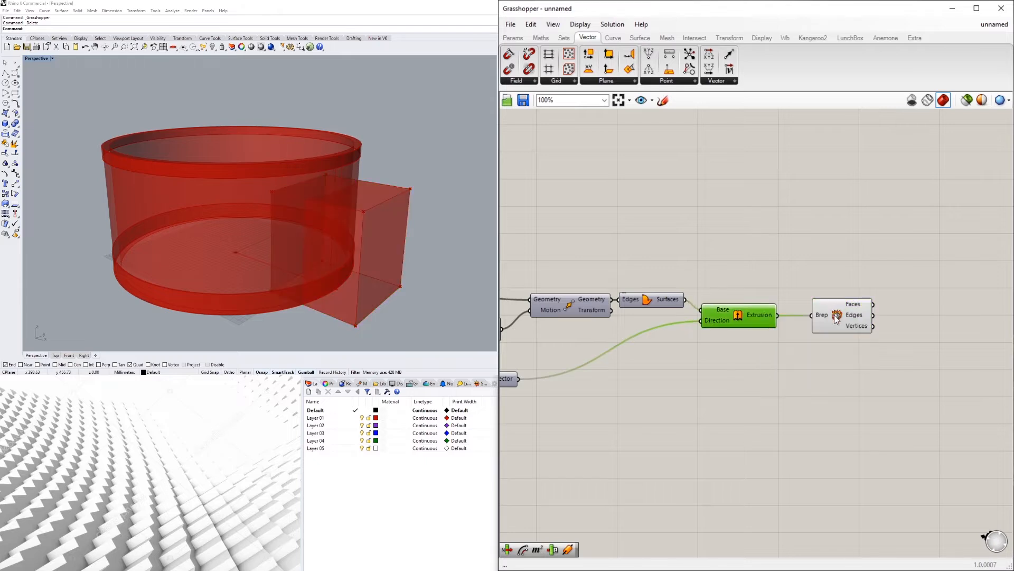
pyautogui.rightClick(836, 315)
pyautogui.click(858, 337)
# Add a List Item component and connect the Deconstruct Brep's Faces output to its List input.
pyautogui.doubleClick(921, 287)
pyautogui.write('item')
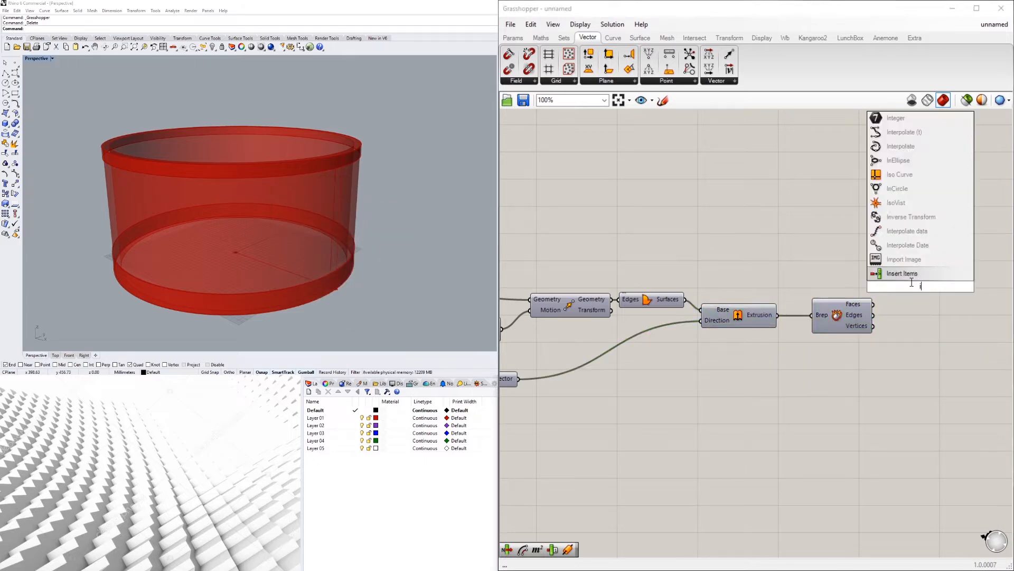
pyautogui.click(902, 264)
pyautogui.moveTo(875, 305); pyautogui.dragTo(922, 314)
# Try reversing the List input of the List Item component and switch the reversal off again.
pyautogui.rightClick(917, 306)
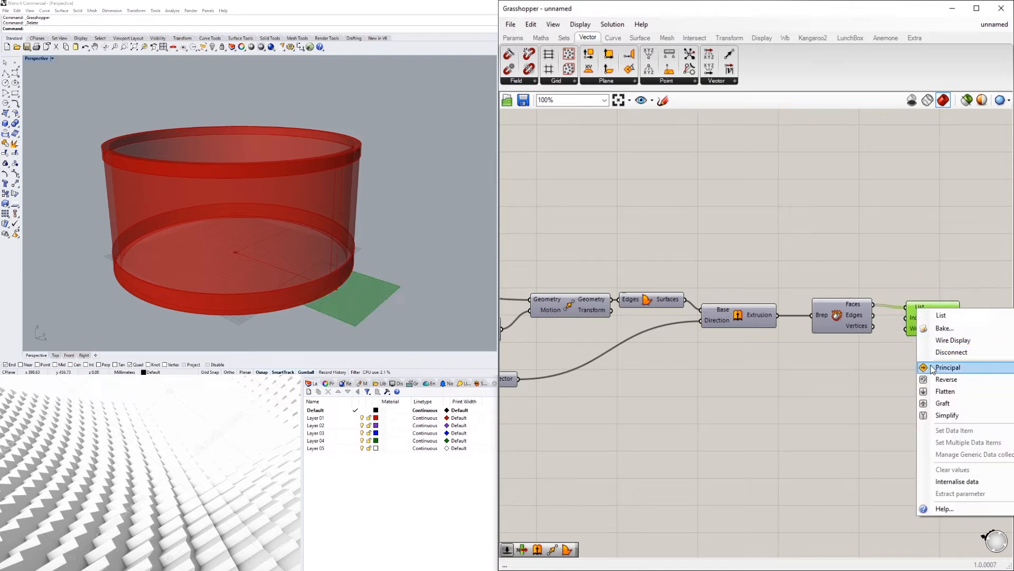
pyautogui.click(936, 380)
pyautogui.rightClick(909, 302)
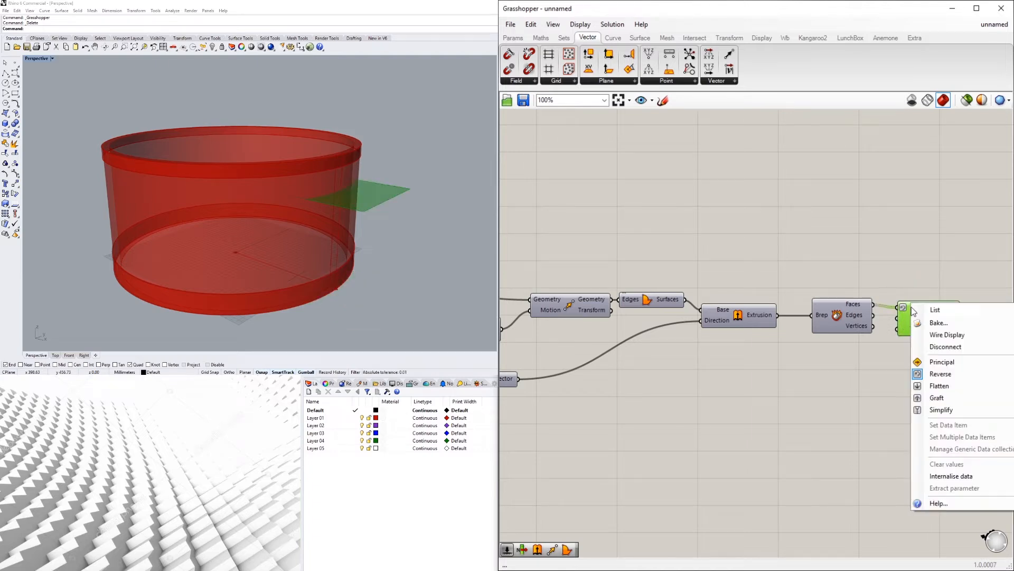
pyautogui.rightClick(906, 306)
pyautogui.click(931, 379)
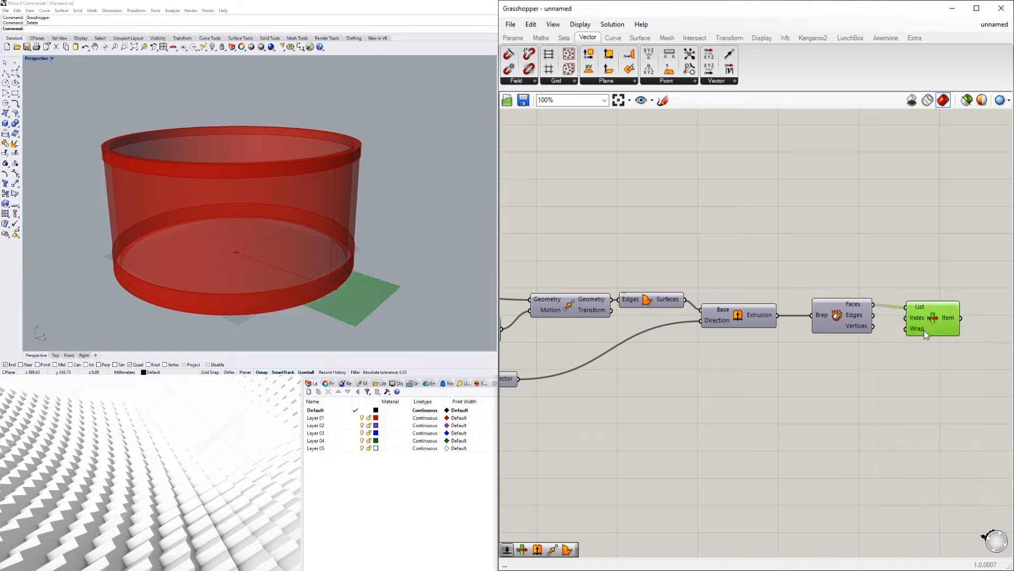
# Add a Number Slider set to 2 above the Deconstruct Brep and connect it to the List Item's Index input.
pyautogui.doubleClick(827, 269)
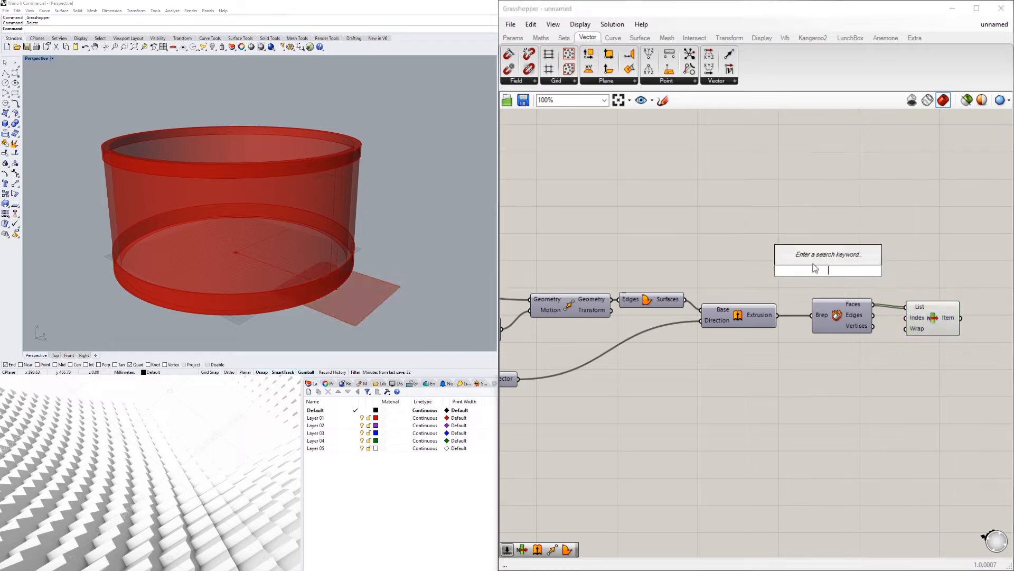
pyautogui.write('2')
pyautogui.press('Return')
pyautogui.moveTo(885, 271); pyautogui.dragTo(907, 311)
pyautogui.click(931, 340)
pyautogui.moveTo(798, 272); pyautogui.dragTo(779, 271)
pyautogui.moveTo(939, 251); pyautogui.dragTo(780, 249, button='right')
pyautogui.click(891, 281)
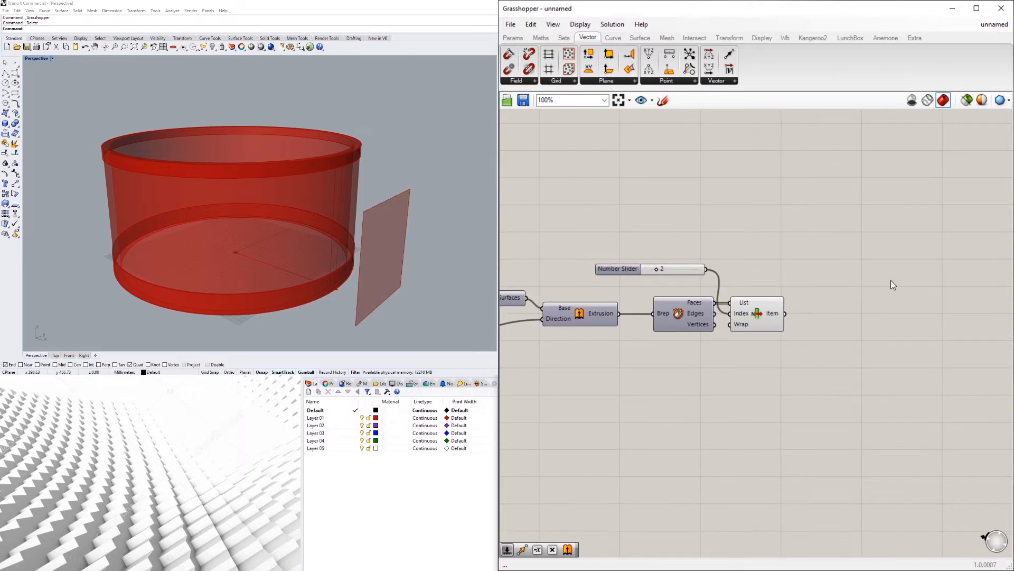
# Add a second Deconstruct Brep component and connect the List Item's selected face to its Brep input.
pyautogui.moveTo(338, 226); pyautogui.dragTo(309, 262, button='right')
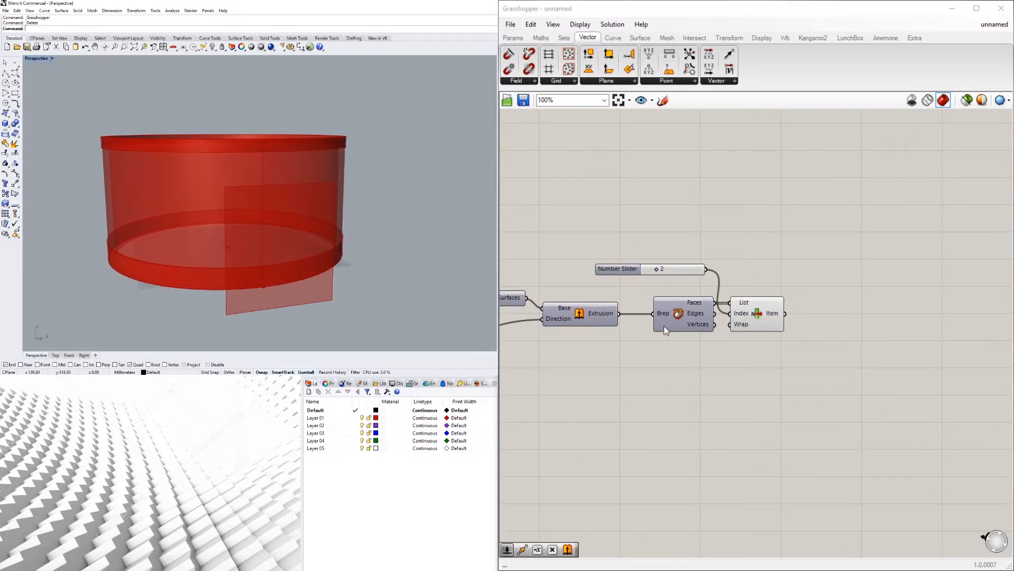
pyautogui.click(756, 312)
pyautogui.doubleClick(865, 302)
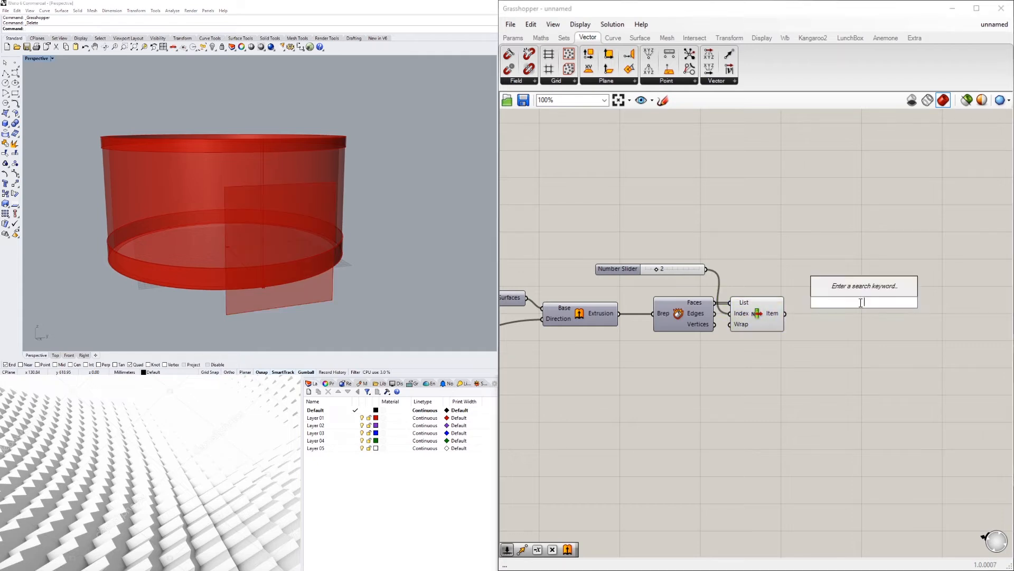
pyautogui.write('dec')
pyautogui.click(834, 235)
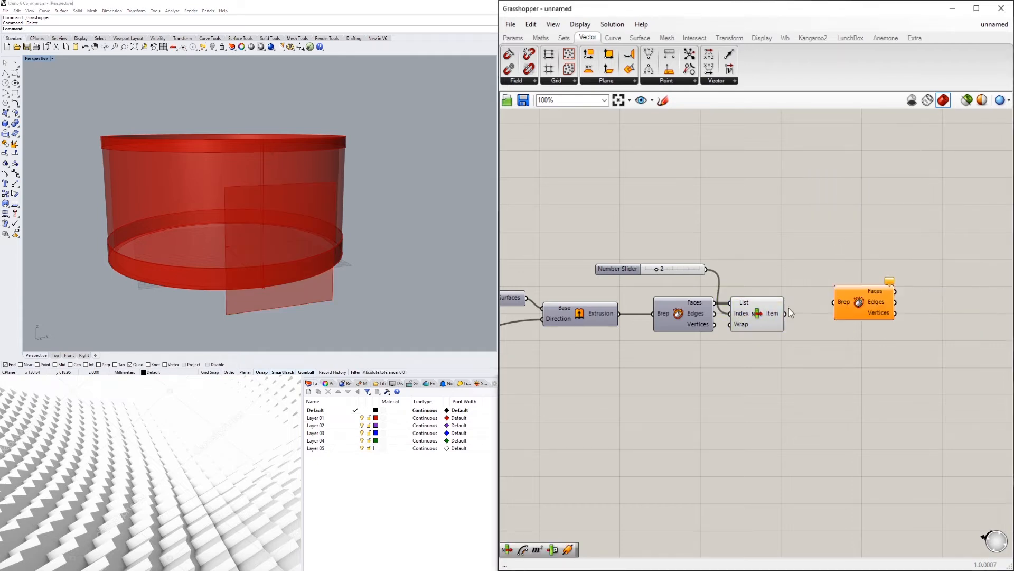
pyautogui.moveTo(786, 314); pyautogui.dragTo(838, 291)
# Add a List Item component and connect the second Deconstruct Brep's Edges output to its List input.
pyautogui.doubleClick(944, 274)
pyautogui.write('ite')
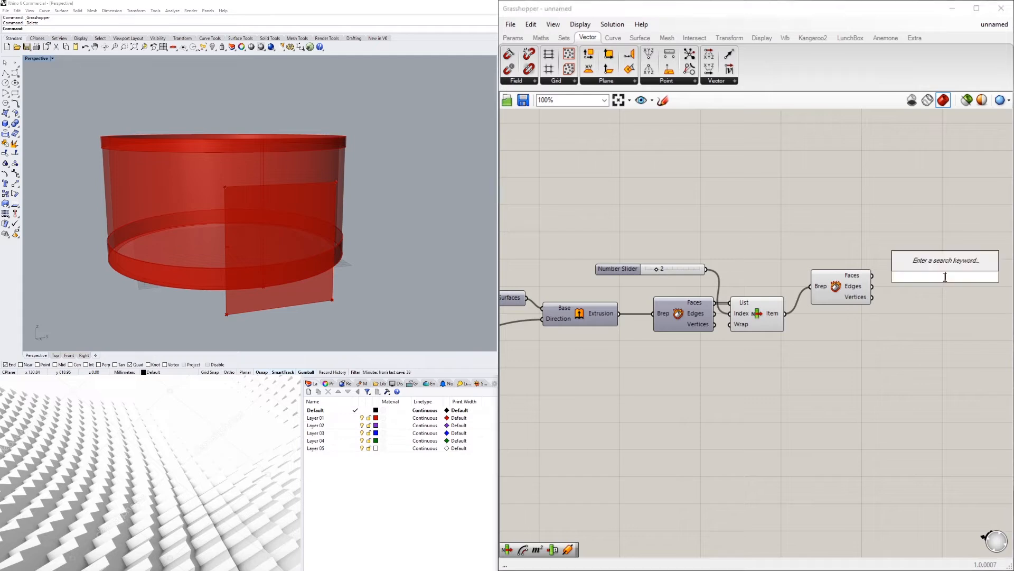
pyautogui.click(922, 248)
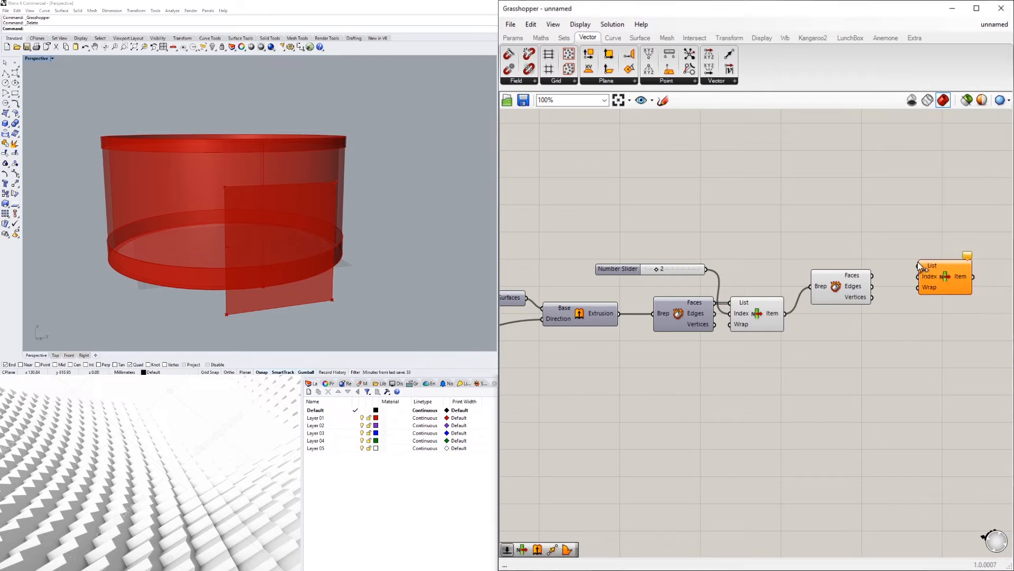
pyautogui.click(861, 281)
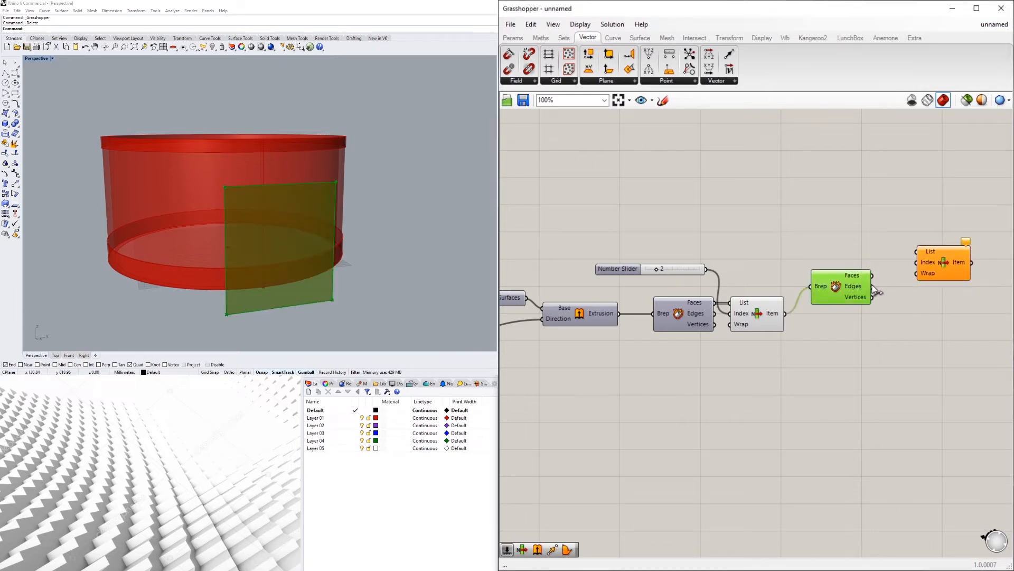
pyautogui.moveTo(873, 287); pyautogui.dragTo(917, 252)
pyautogui.click(943, 256)
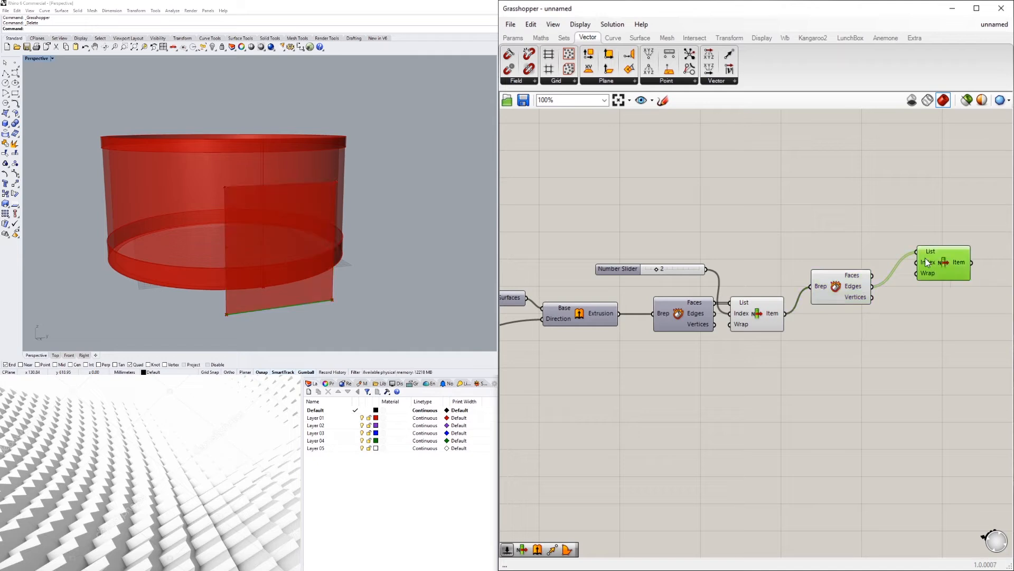
pyautogui.rightClick(929, 253)
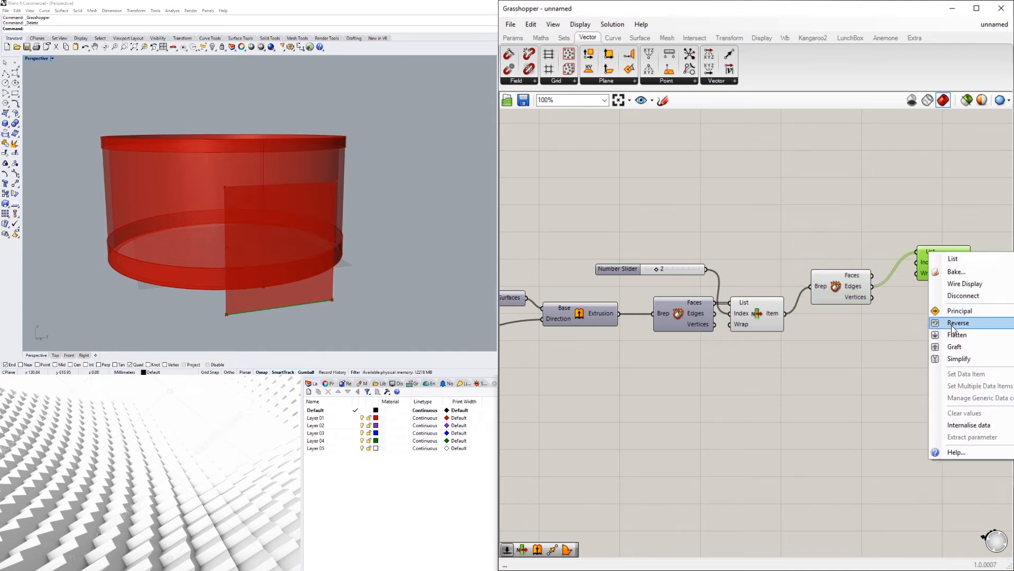
pyautogui.click(901, 312)
# Add a Number Slider set to 2 and connect it to the Index input of the edge List Item.
pyautogui.doubleClick(826, 230)
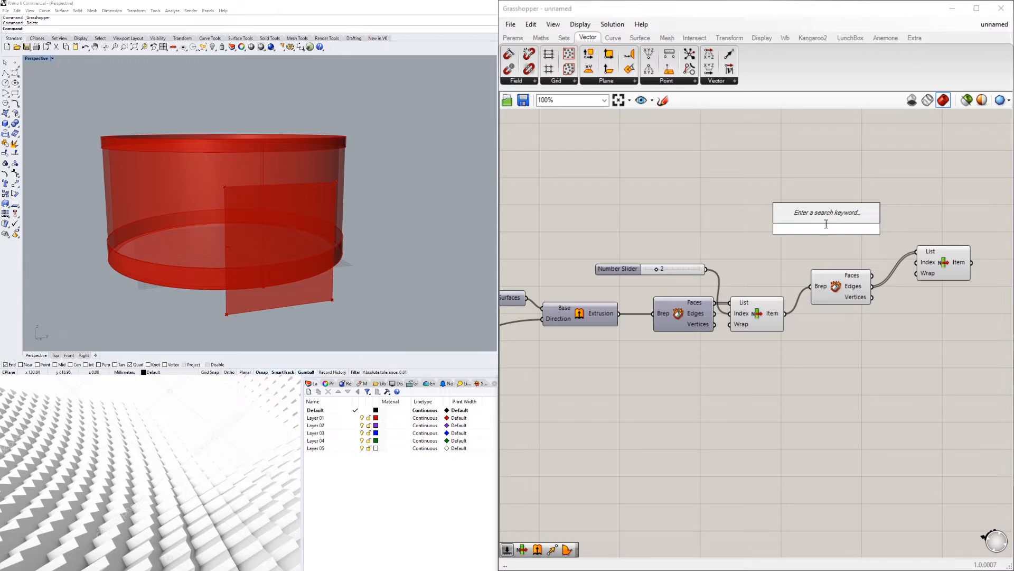
pyautogui.write('2')
pyautogui.press('Return')
pyautogui.moveTo(885, 230); pyautogui.dragTo(924, 263)
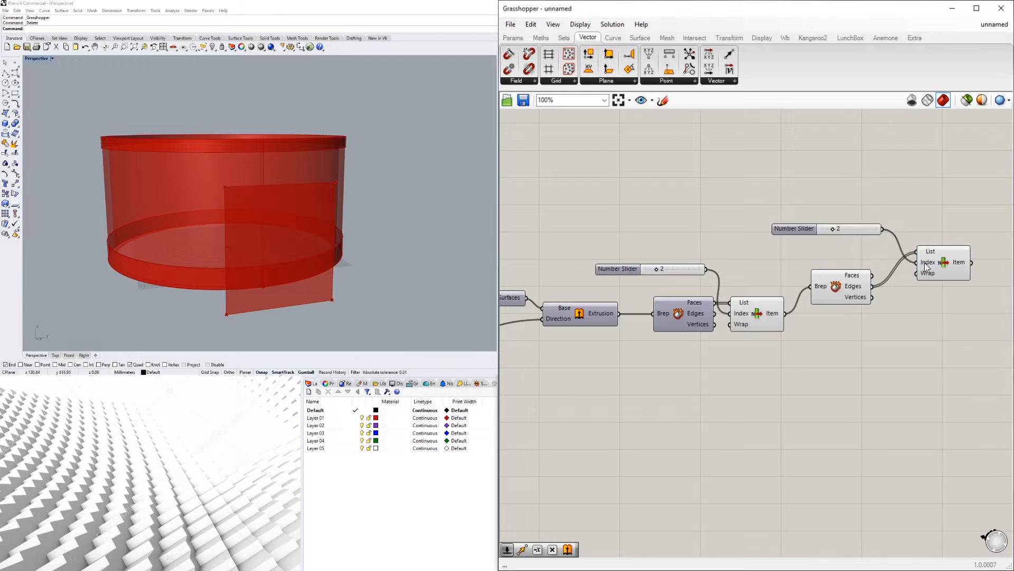
pyautogui.click(925, 264)
# Duplicate the index slider, connect the copy to the same Index input as an additional source, and set it to 1.
pyautogui.keyDown('alt'); pyautogui.moveTo(809, 229); pyautogui.dragTo(801, 246); pyautogui.keyUp('alt')
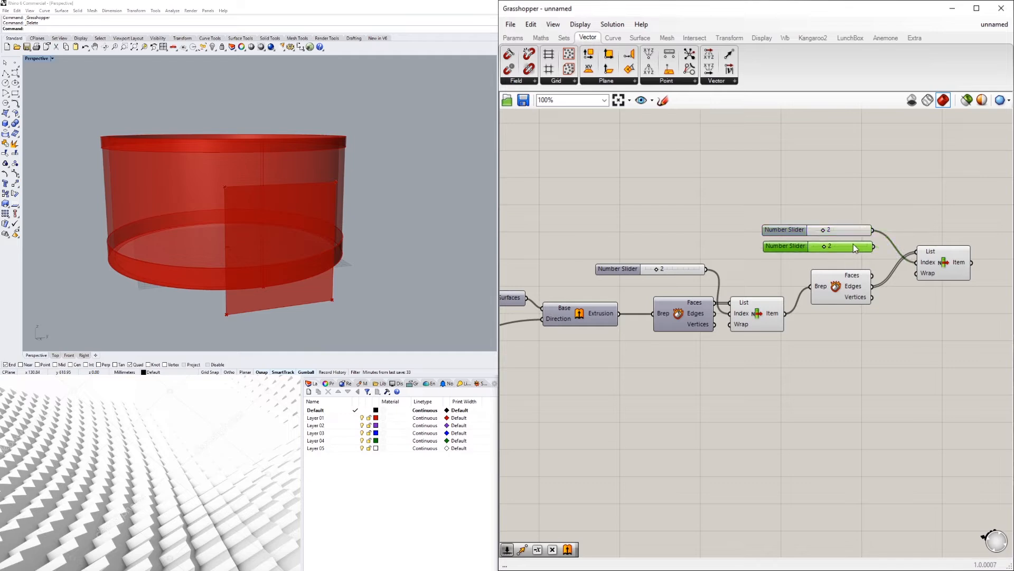
pyautogui.moveTo(874, 246); pyautogui.dragTo(922, 269)
pyautogui.click(945, 256)
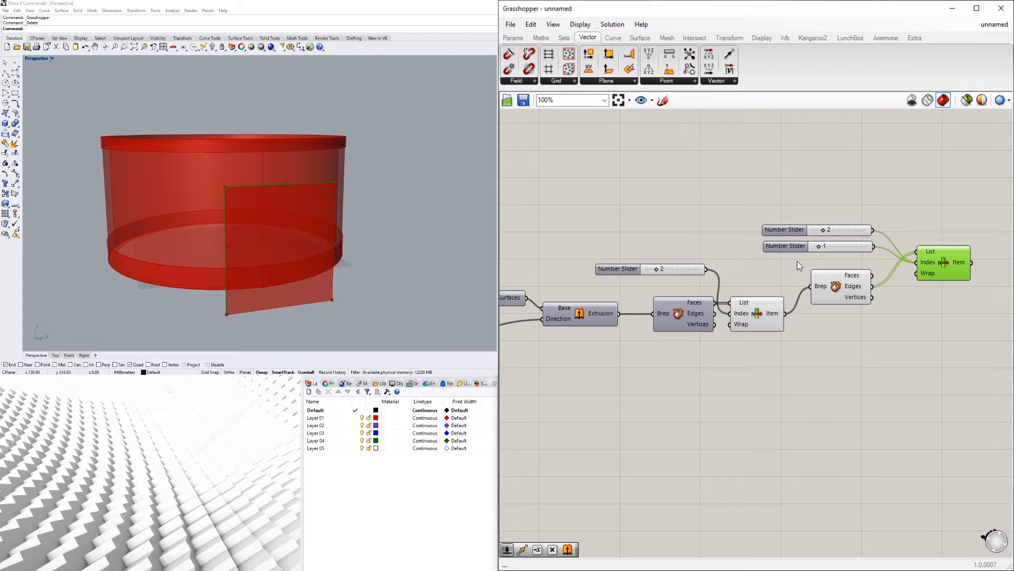
# Duplicate the slider again as a third source for the edge List Item's Index and set it to 3.
pyautogui.click(799, 263)
pyautogui.keyDown('alt'); pyautogui.moveTo(787, 246); pyautogui.dragTo(786, 261); pyautogui.keyUp('alt')
pyautogui.click(939, 263)
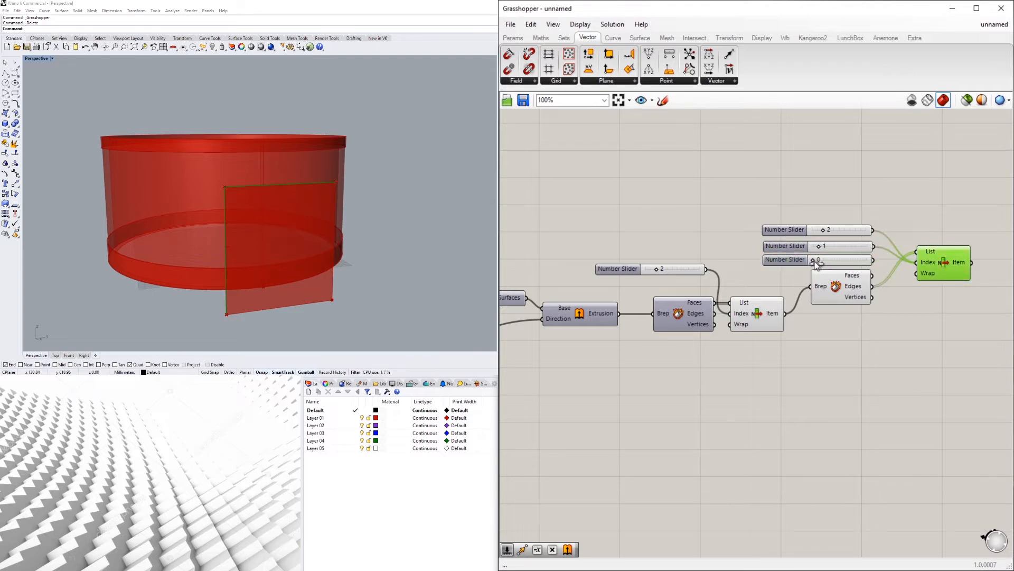
pyautogui.moveTo(827, 264); pyautogui.dragTo(830, 265)
pyautogui.moveTo(829, 263)
pyautogui.mouseDown()
pyautogui.moveTo(853, 264)
pyautogui.moveTo(819, 267)
pyautogui.mouseUp()
pyautogui.moveTo(817, 263); pyautogui.dragTo(811, 262)
pyautogui.moveTo(828, 261); pyautogui.dragTo(831, 259)
pyautogui.click(938, 209)
pyautogui.moveTo(929, 225); pyautogui.dragTo(789, 234, button='right')
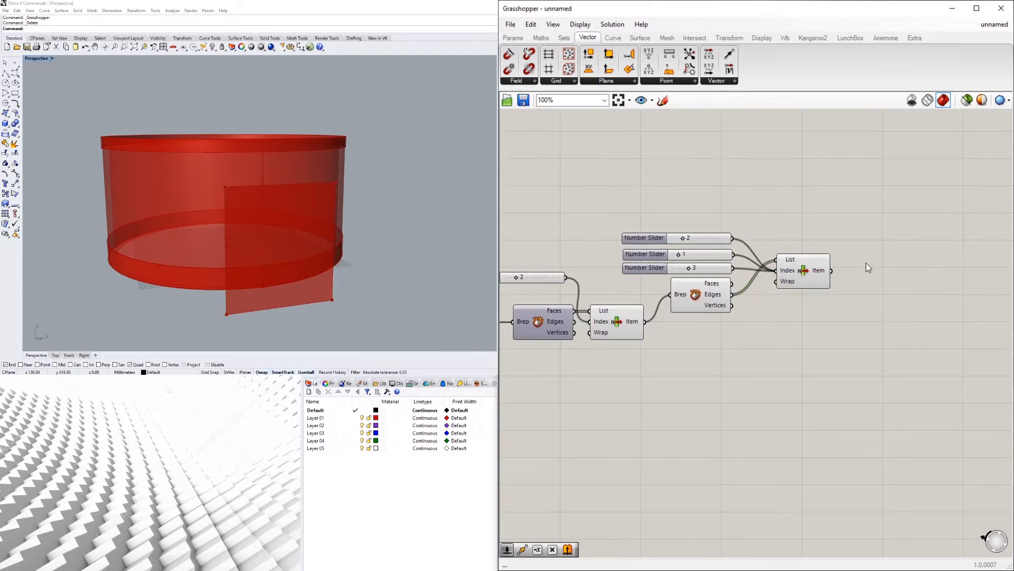
# Add a Join Curves component and connect the edge List Item's output to its Curves input.
pyautogui.doubleClick(898, 263)
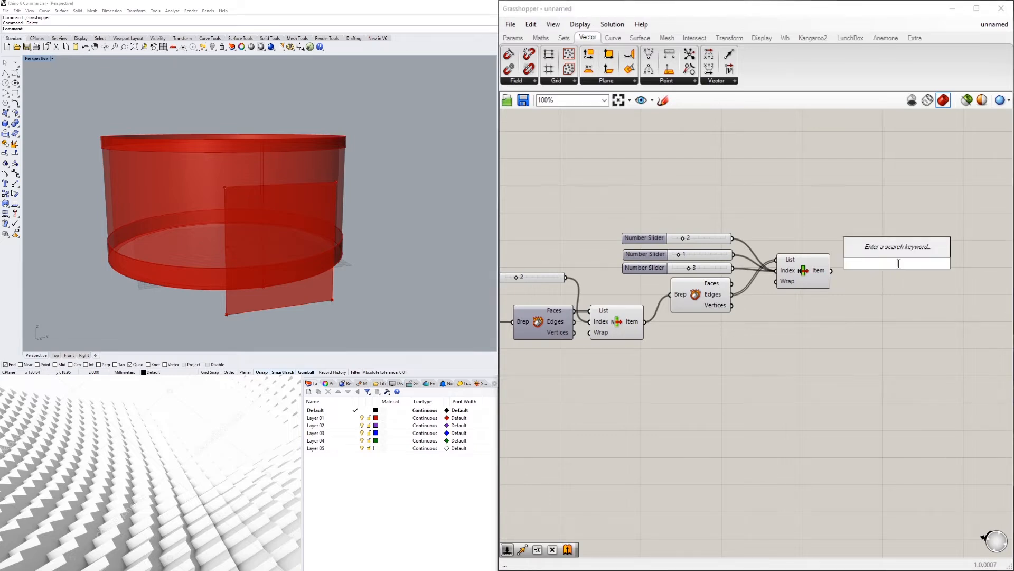
pyautogui.write('jop')
pyautogui.press('Escape')
pyautogui.doubleClick(886, 264)
pyautogui.write('join')
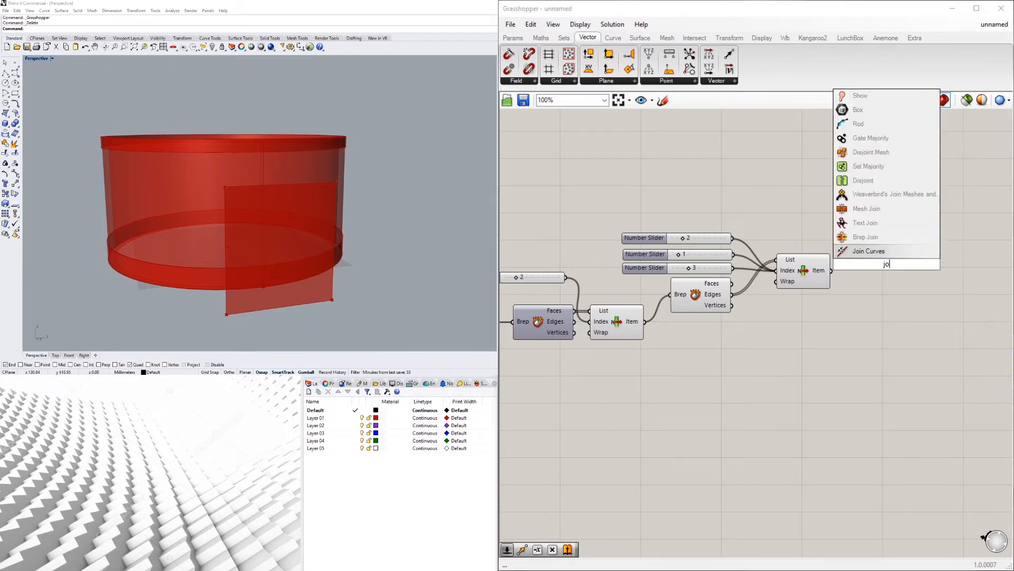
pyautogui.click(869, 251)
pyautogui.moveTo(871, 266)
pyautogui.mouseDown()
pyautogui.moveTo(882, 270)
pyautogui.moveTo(865, 263)
pyautogui.mouseUp()
# Add the Fillet component that rounds a curve's sharp corners and connect the joined curves to its Curve input.
pyautogui.moveTo(960, 257); pyautogui.dragTo(908, 270, button='right')
pyautogui.doubleClick(908, 270)
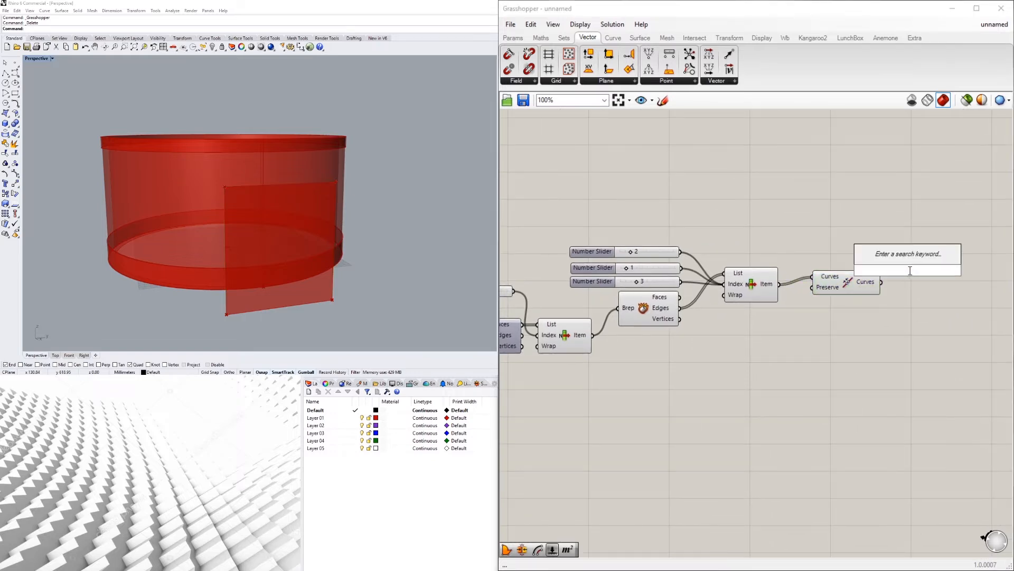
pyautogui.write('fil')
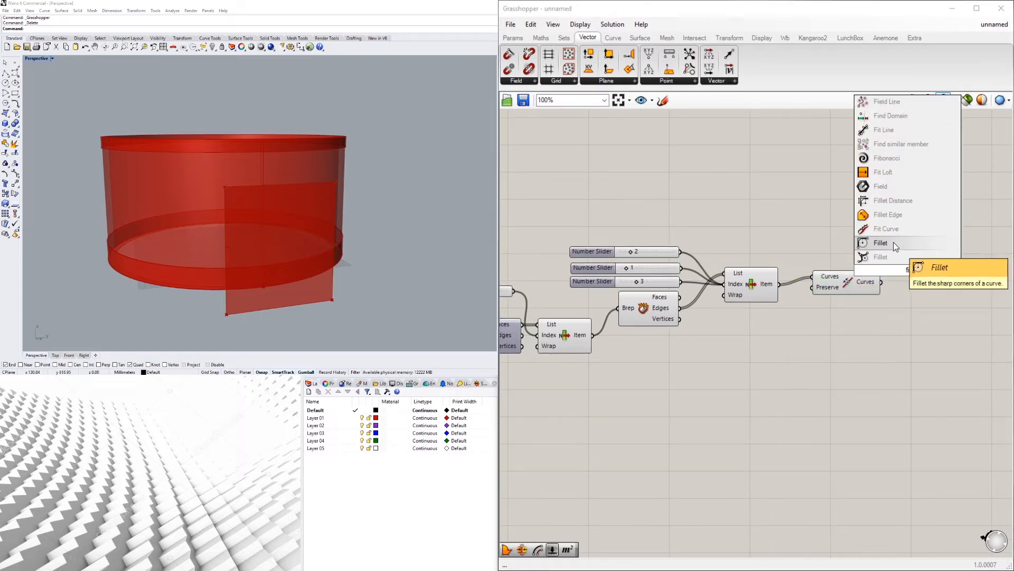
pyautogui.click(893, 241)
pyautogui.moveTo(892, 275); pyautogui.dragTo(934, 307)
# Try driving the Fillet's Radius with a Number Slider raised to 10, and delete that slider.
pyautogui.click(811, 319)
pyautogui.doubleClick(811, 318)
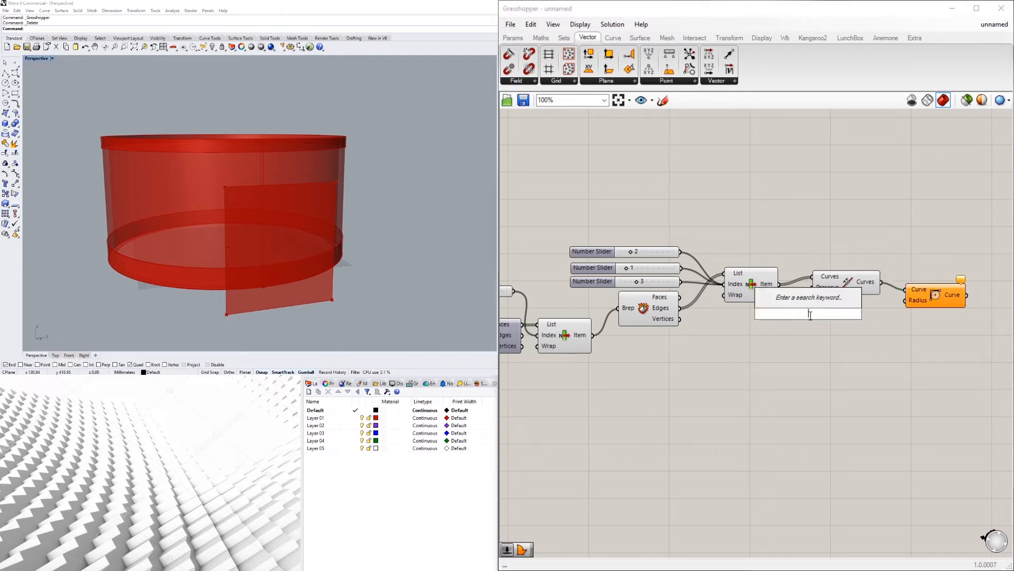
pyautogui.write('5')
pyautogui.press('Return')
pyautogui.moveTo(864, 313); pyautogui.dragTo(898, 304)
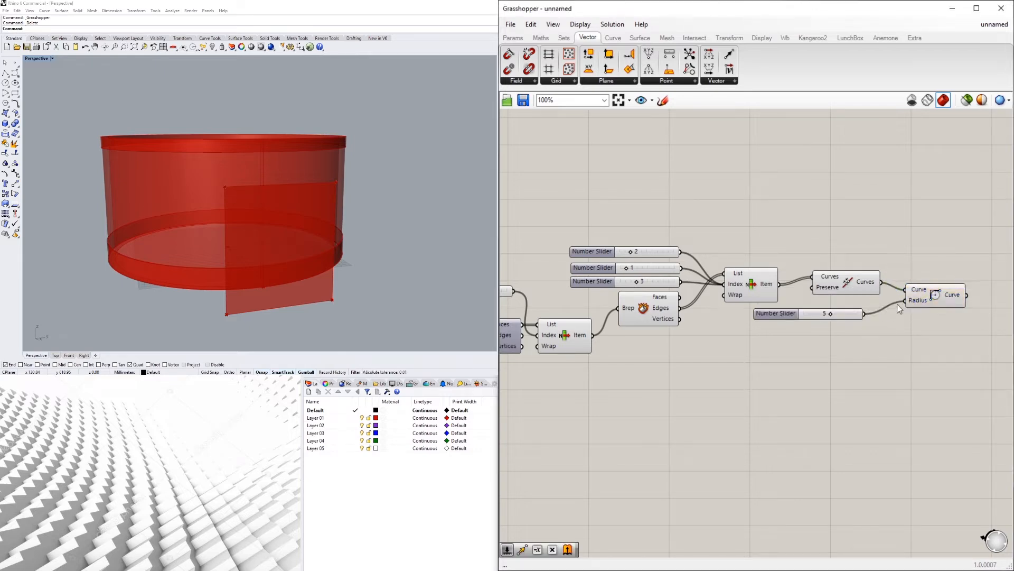
pyautogui.moveTo(832, 315); pyautogui.dragTo(857, 313)
pyautogui.click(789, 313)
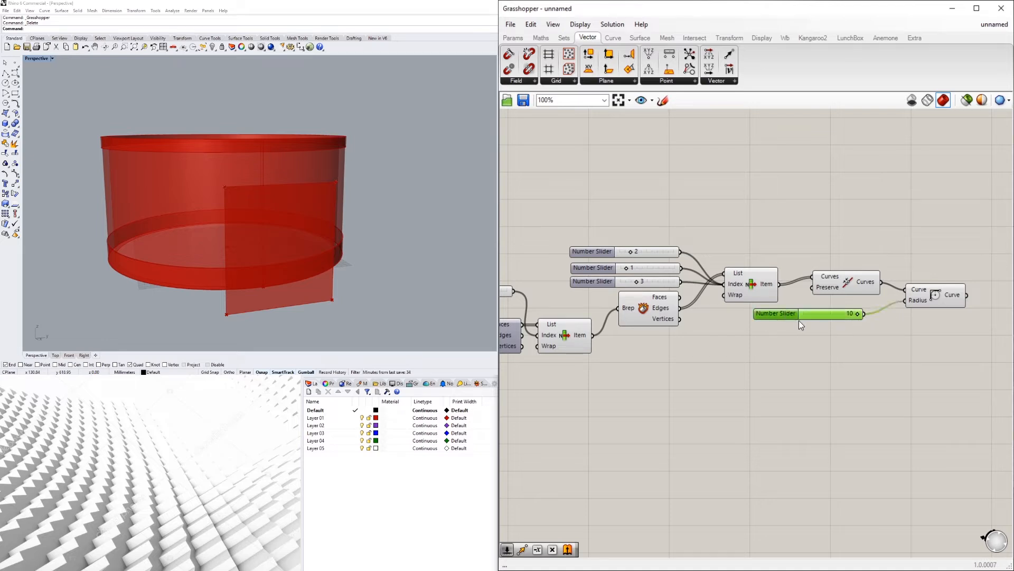
pyautogui.press('Delete')
# Add a new Number Slider from the value 24, connect it to the Fillet's Radius, and set it to 100.
pyautogui.doubleClick(799, 320)
pyautogui.write('24')
pyautogui.press('Return')
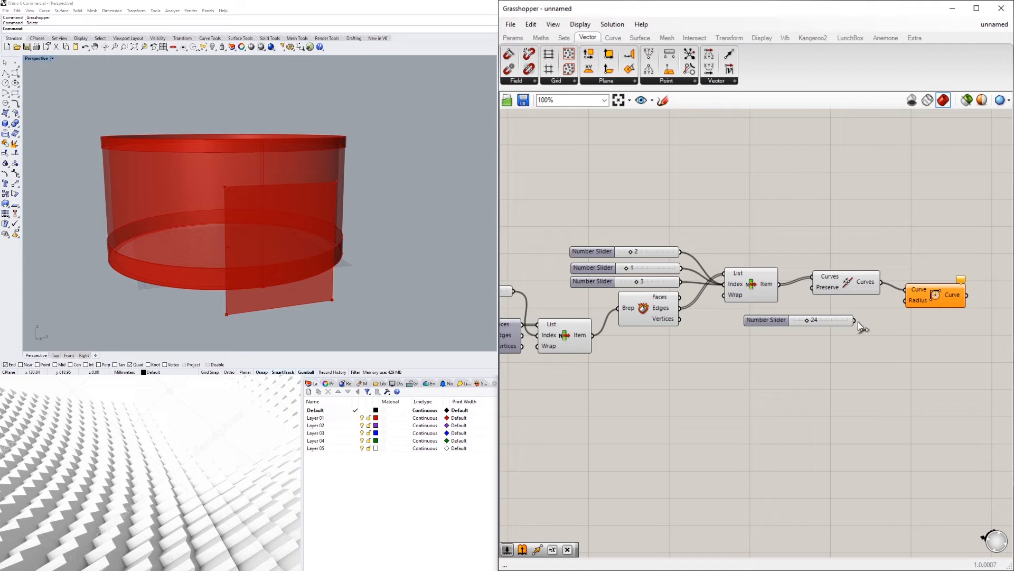
pyautogui.moveTo(855, 321); pyautogui.dragTo(914, 303)
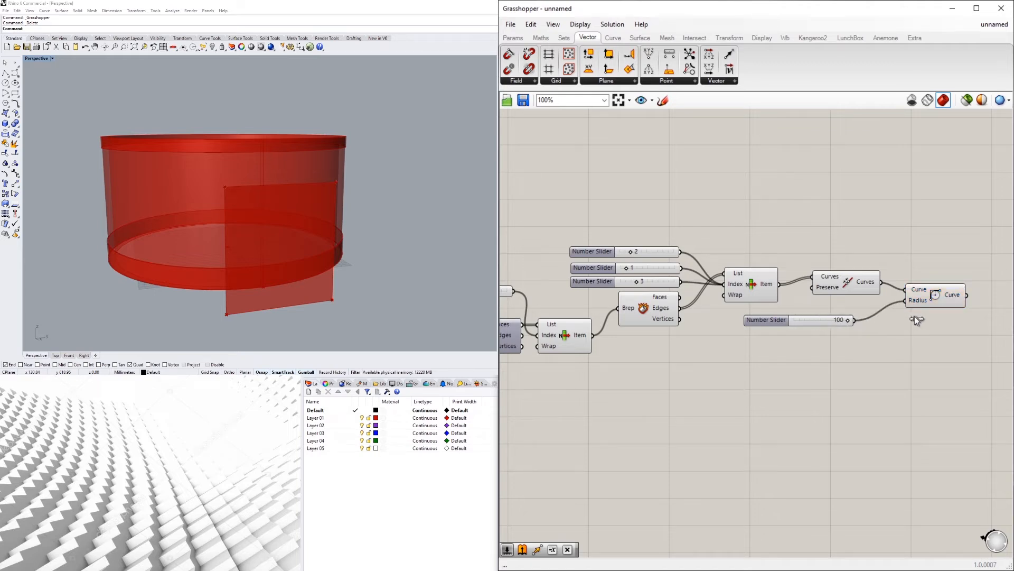
# Arrange the radius slider, Join Curves and Fillet components closer together on the canvas.
pyautogui.moveTo(765, 318); pyautogui.dragTo(791, 318)
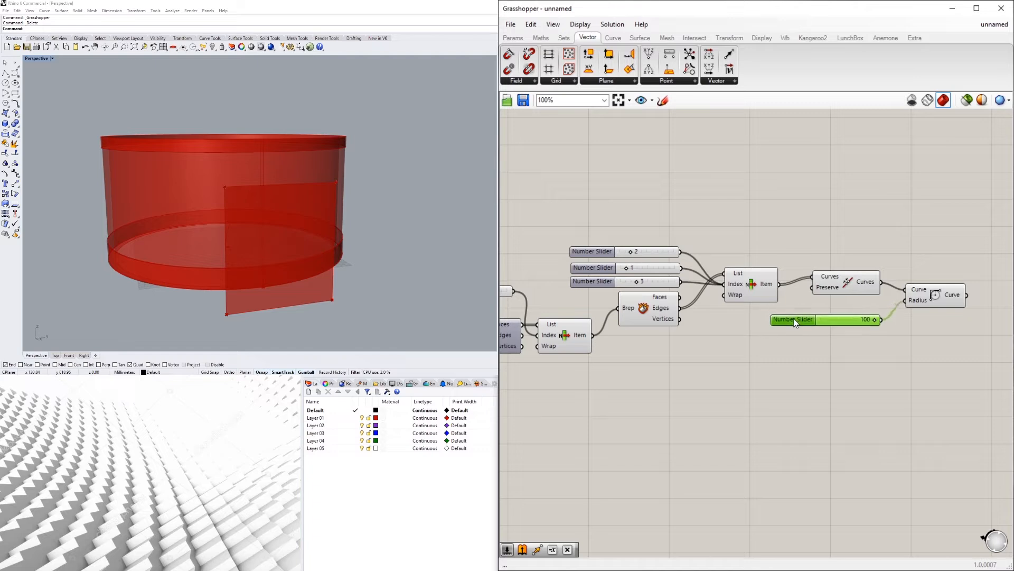
pyautogui.moveTo(830, 287); pyautogui.dragTo(752, 323)
pyautogui.click(812, 337)
pyautogui.moveTo(918, 292); pyautogui.dragTo(889, 301)
pyautogui.click(913, 350)
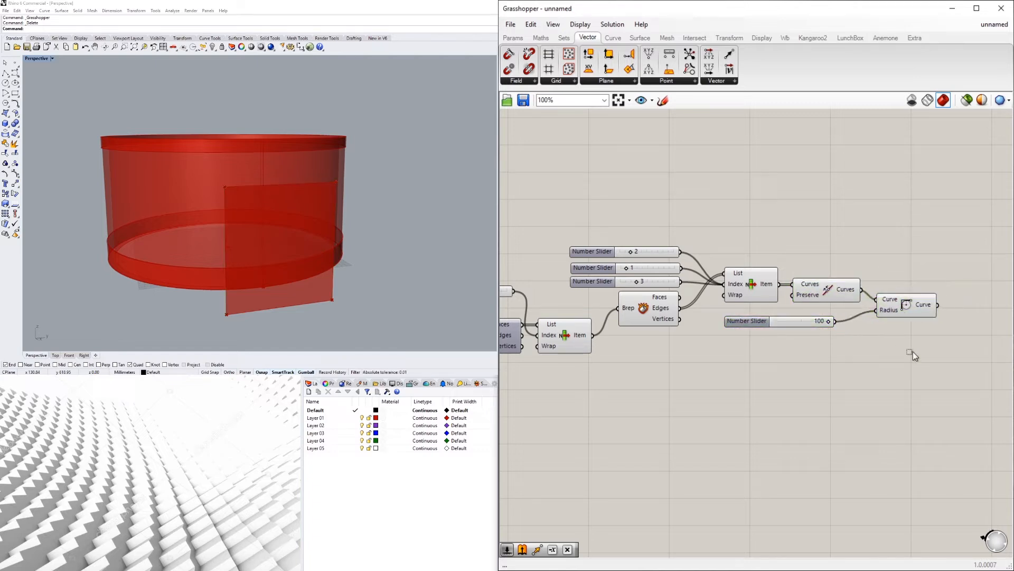
pyautogui.moveTo(906, 359); pyautogui.dragTo(846, 358, button='right')
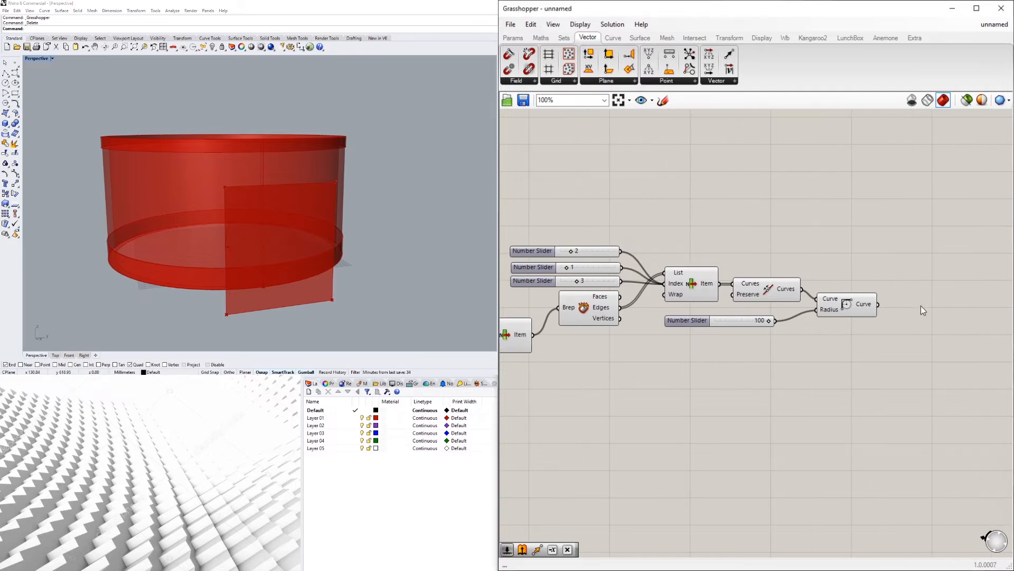
pyautogui.doubleClick(919, 303)
pyautogui.write("'")
pyautogui.click(781, 222)
pyautogui.doubleClick(788, 216)
pyautogui.click(736, 247)
# Duplicate the edge List Item above the original and disconnect all sources from the copy's Index input.
pyautogui.keyDown('alt'); pyautogui.moveTo(700, 278); pyautogui.dragTo(747, 234); pyautogui.keyUp('alt')
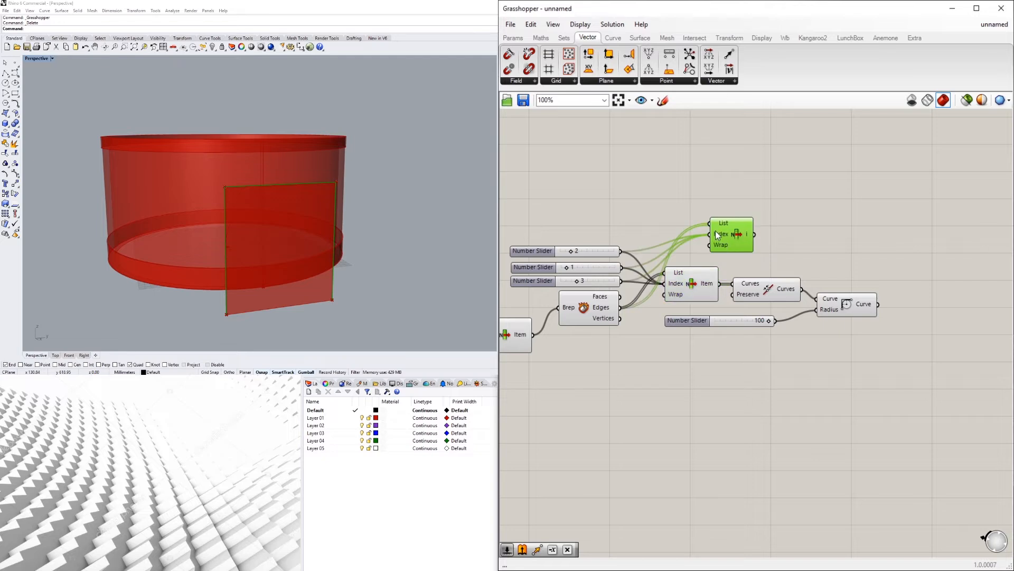
pyautogui.rightClick(716, 232)
pyautogui.moveTo(793, 265)
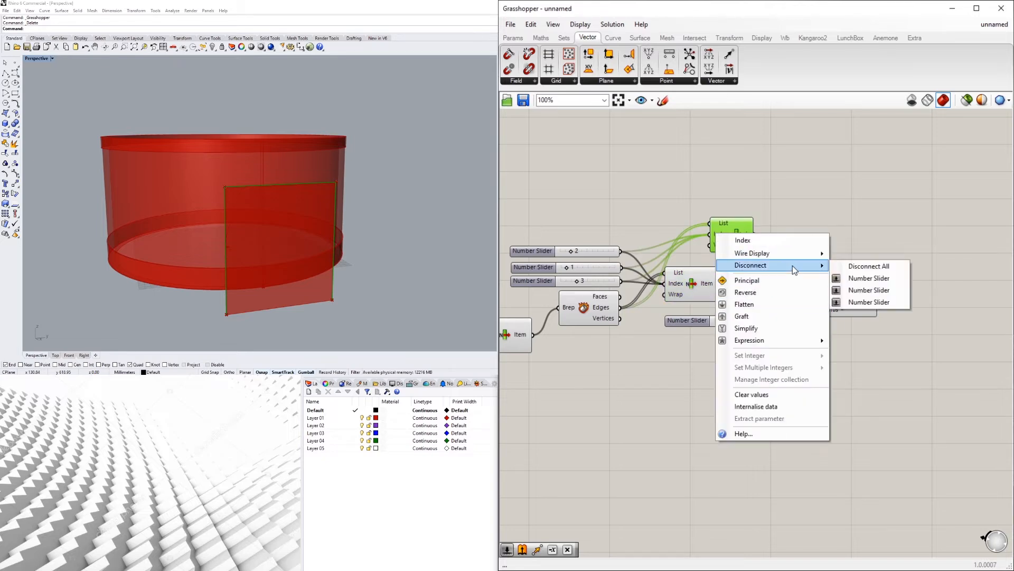
pyautogui.click(861, 266)
pyautogui.click(866, 246)
pyautogui.moveTo(932, 289); pyautogui.dragTo(894, 300, button='right')
pyautogui.doubleClick(895, 296)
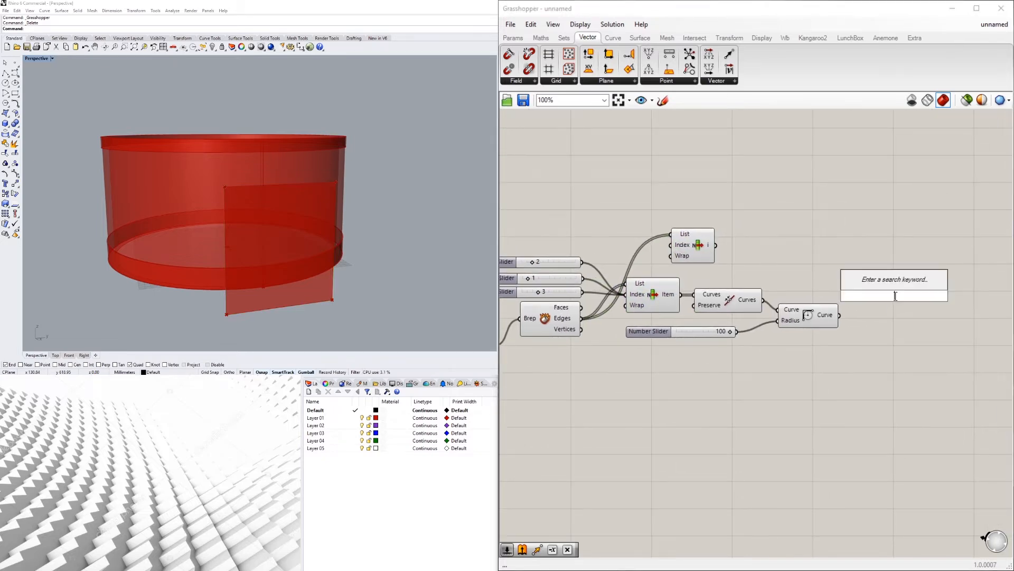
pyautogui.write('pipe')
pyautogui.press('Escape')
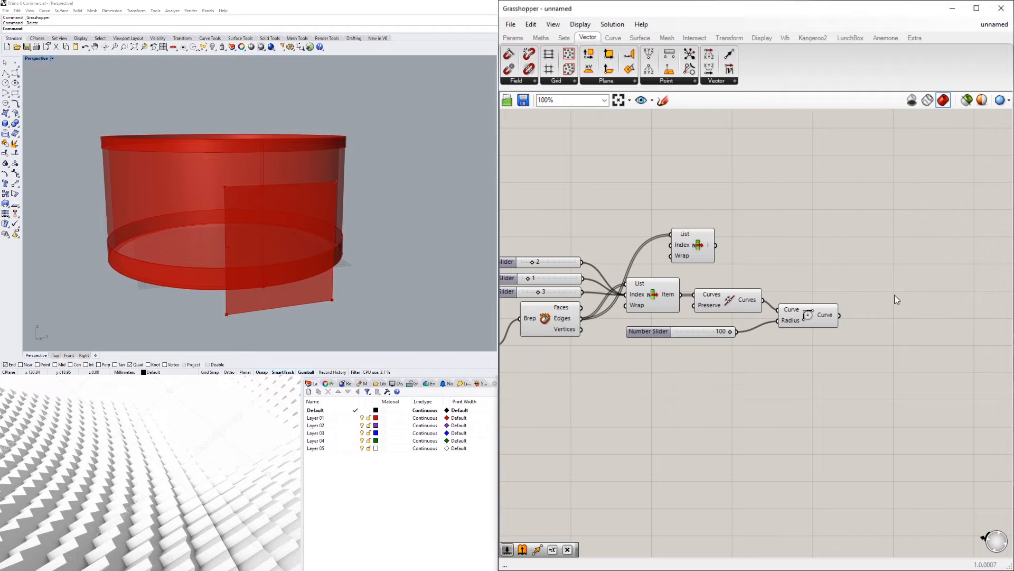
# Add a second Join Curves component and feed its Curves input with the Fillet's curve and the duplicated List Item's edge.
pyautogui.doubleClick(895, 295)
pyautogui.write('joi')
pyautogui.click(877, 282)
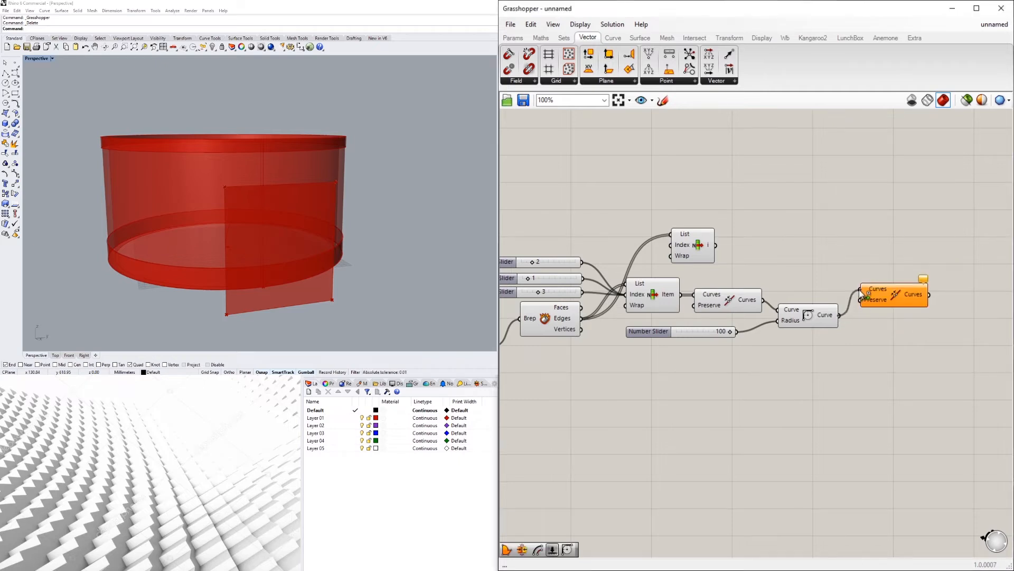
pyautogui.moveTo(715, 245); pyautogui.dragTo(860, 289)
# Turn off the preview of both edge List Items, the first Join Curves and the Fillet component.
pyautogui.moveTo(837, 330); pyautogui.dragTo(658, 210)
pyautogui.scroll(-1, 649, 197)
pyautogui.middleClick(649, 197)
pyautogui.scroll(1, 649, 197)
pyautogui.click(680, 162)
pyautogui.click(655, 241)
# Turn off the preview of the second Deconstruct Brep and the List Item that selects the face.
pyautogui.moveTo(604, 285); pyautogui.dragTo(668, 286, button='right')
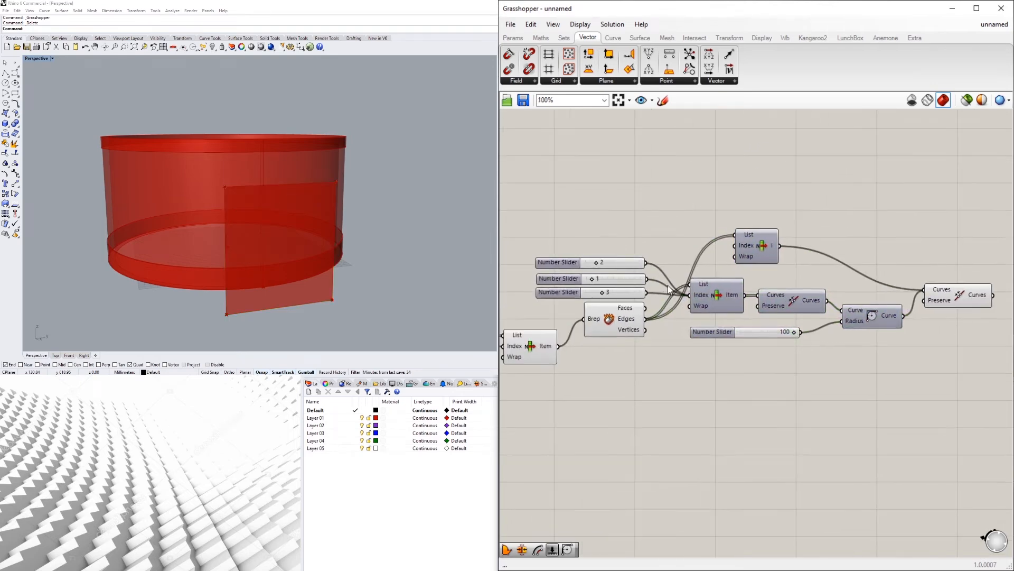
pyautogui.rightClick(607, 316)
pyautogui.click(622, 334)
pyautogui.moveTo(564, 354); pyautogui.dragTo(645, 327, button='right')
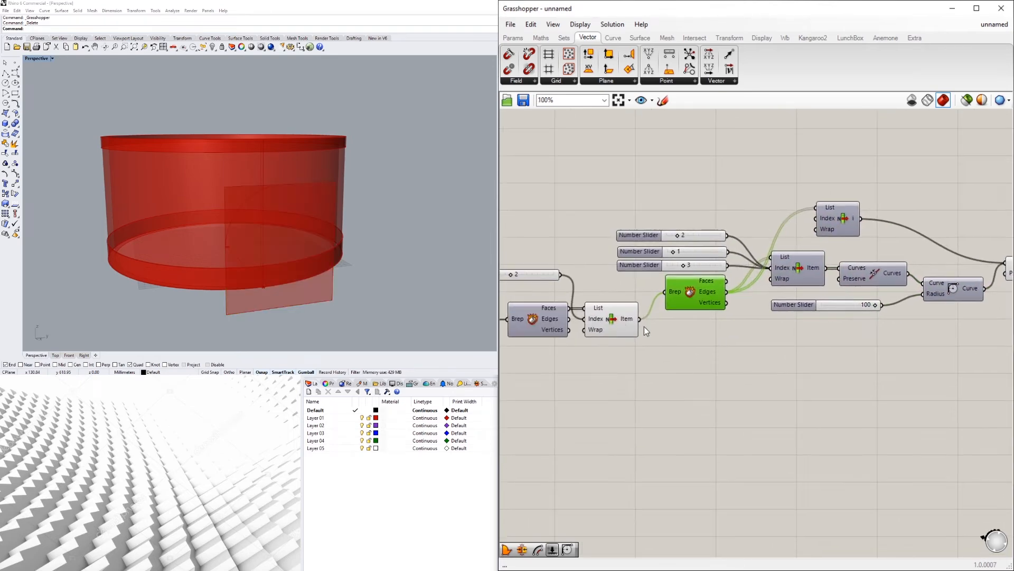
pyautogui.rightClick(613, 318)
pyautogui.click(628, 337)
# Examine the outline produced by the second Join Curves beside the ring wall in the Rhino perspective viewport.
pyautogui.moveTo(193, 207); pyautogui.dragTo(288, 208, button='right')
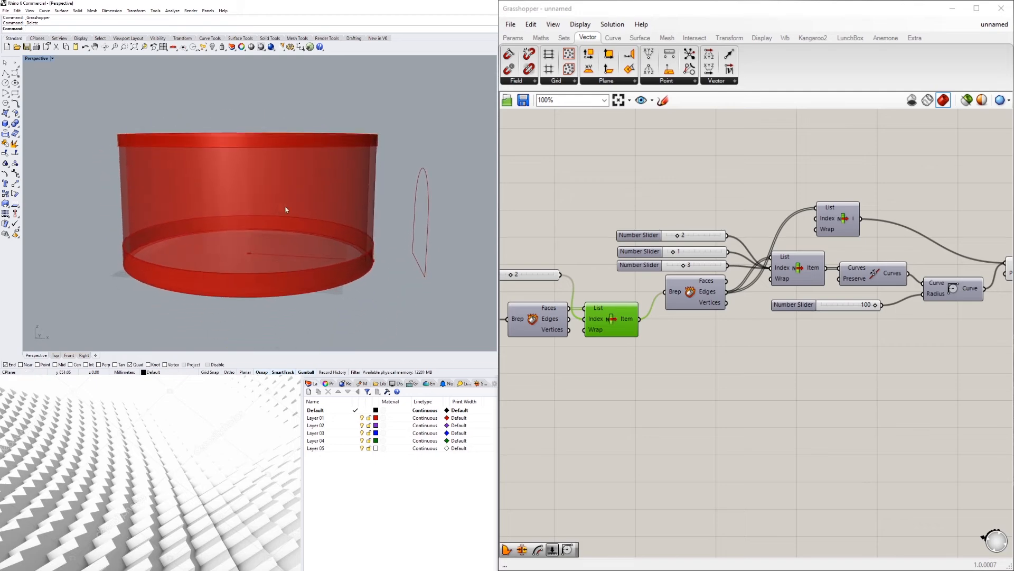
pyautogui.scroll(-1, 609, 326)
pyautogui.moveTo(909, 297); pyautogui.dragTo(819, 296, button='right')
pyautogui.scroll(2, 820, 296)
pyautogui.click(893, 276)
pyautogui.moveTo(856, 323); pyautogui.dragTo(895, 324, button='right')
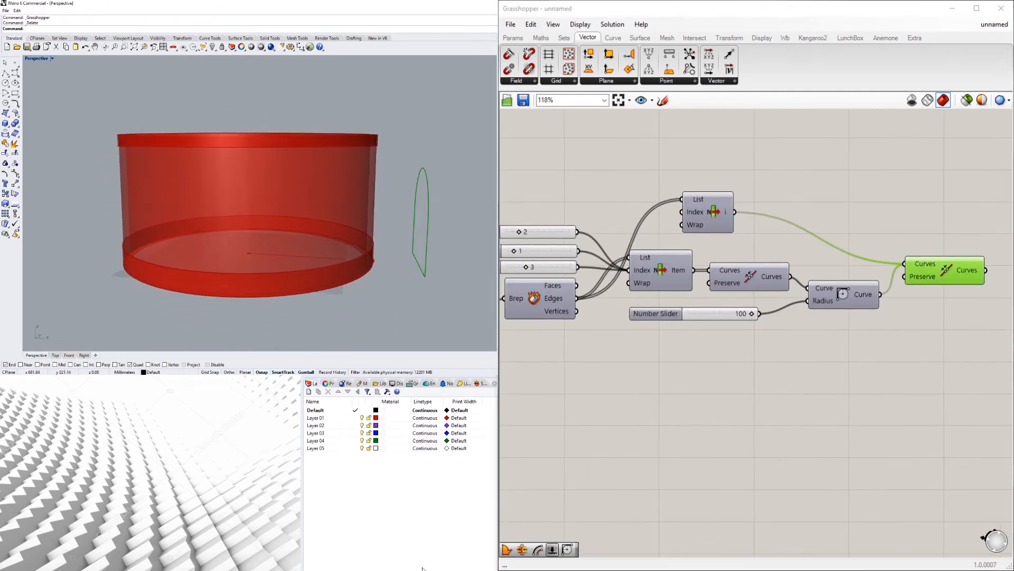
pyautogui.moveTo(465, 209); pyautogui.dragTo(378, 228, button='right')
# Add a Boundary Surfaces component and connect the second Join Curves' output to its Edges input.
pyautogui.doubleClick(808, 420)
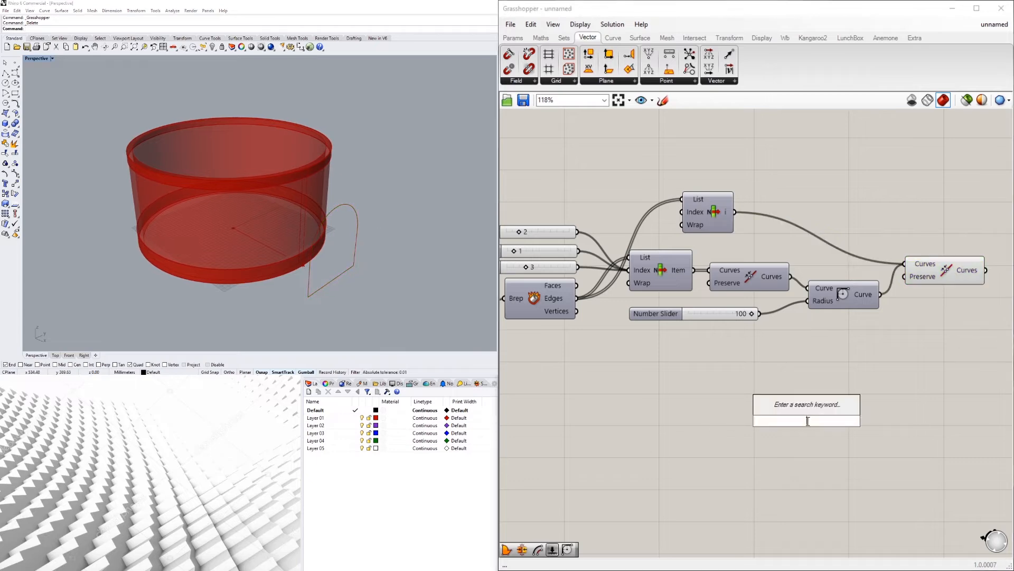
pyautogui.write('bou')
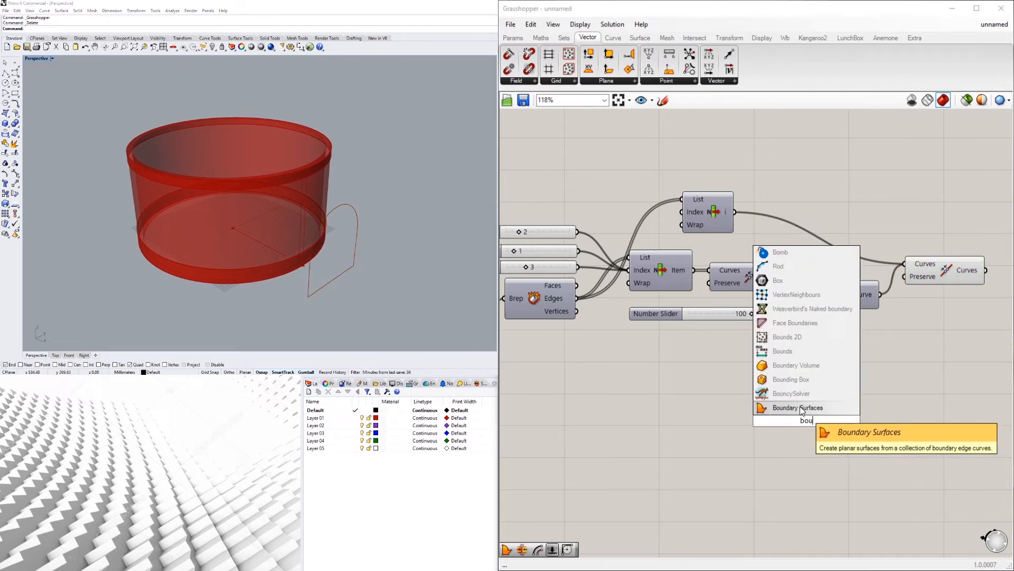
pyautogui.click(800, 407)
pyautogui.moveTo(894, 392); pyautogui.dragTo(775, 390, button='right')
pyautogui.moveTo(676, 412); pyautogui.dragTo(884, 278)
pyautogui.click(885, 358)
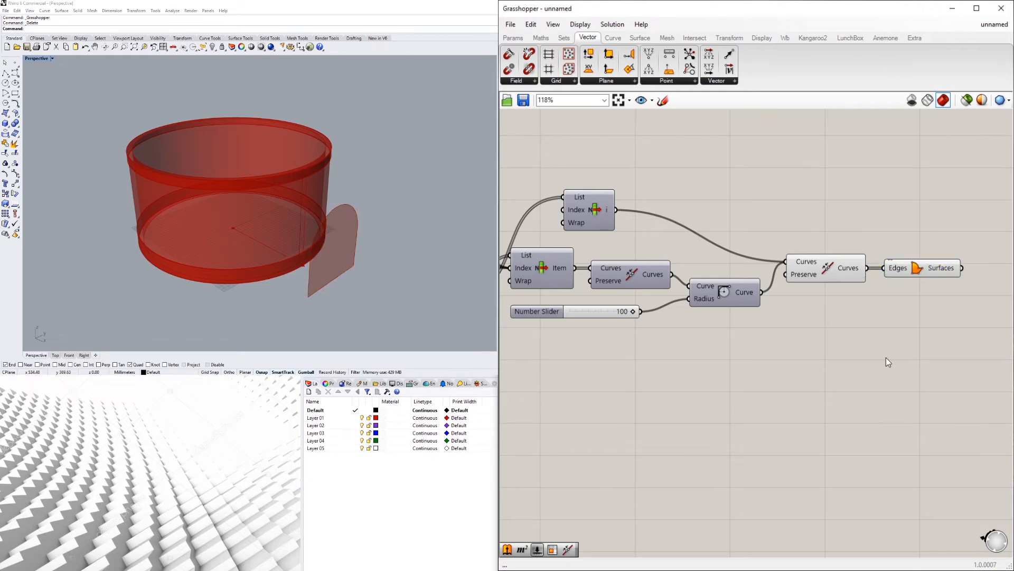
# Add an Extrude component below the Boundary Surfaces component of the arched outline.
pyautogui.doubleClick(885, 357)
pyautogui.write('extr')
pyautogui.click(874, 343)
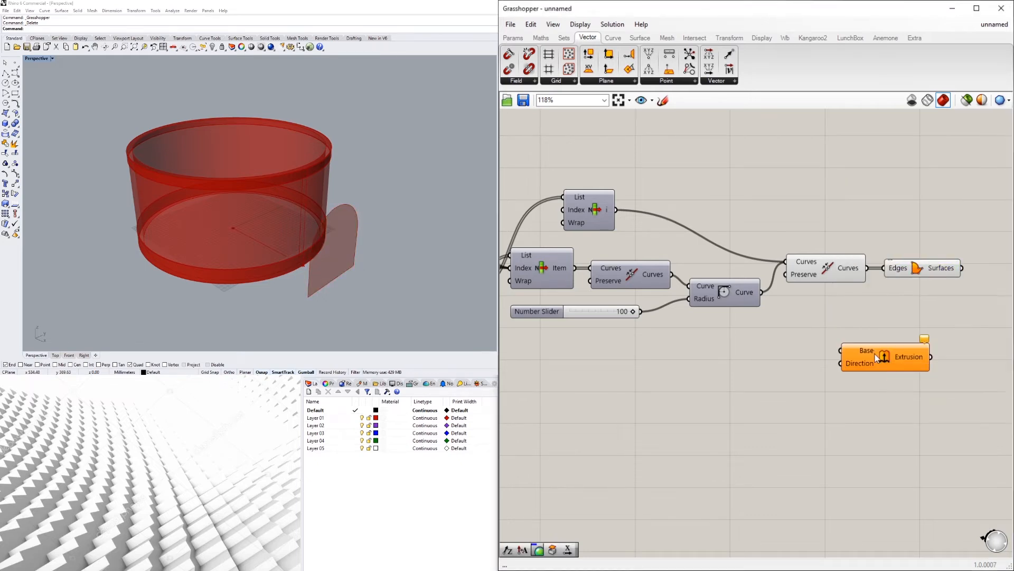
# Add a Unit X component beside the new Extrude component.
pyautogui.doubleClick(765, 383)
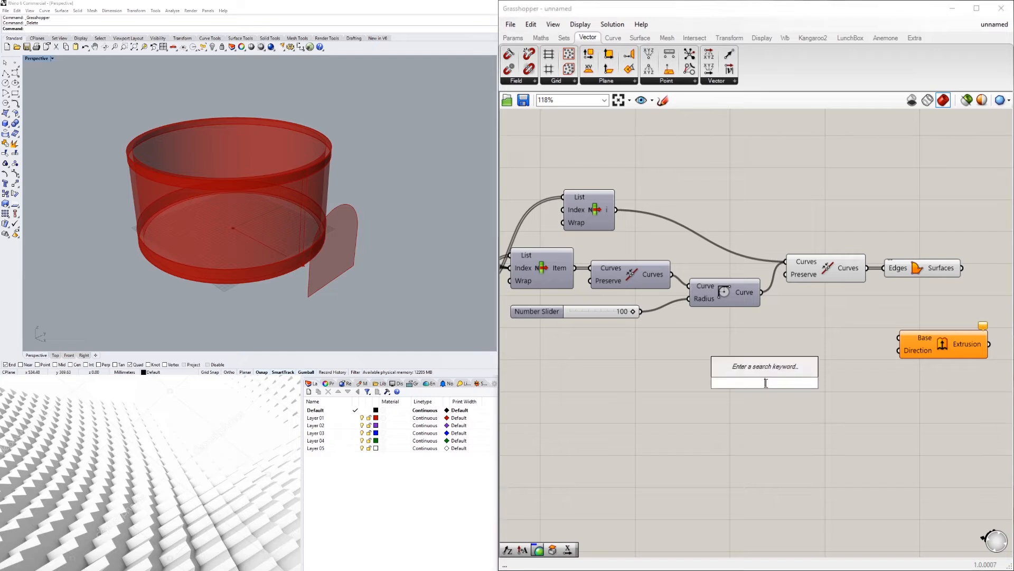
pyautogui.write('x')
pyautogui.click(759, 372)
# Add a Negative component beside the new Extrude component and delete the unconnected Unit X component.
pyautogui.doubleClick(841, 392)
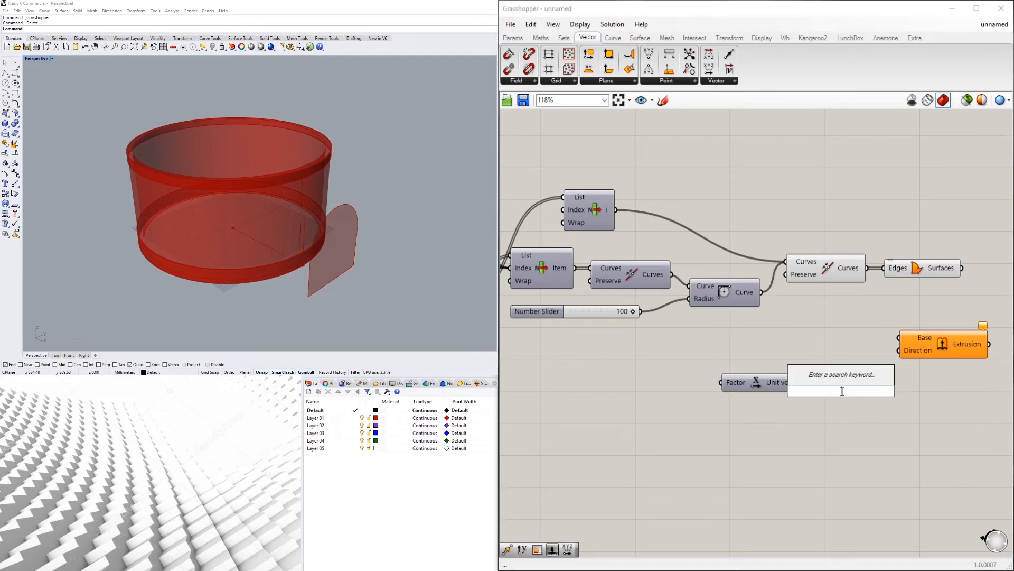
pyautogui.write('neg')
pyautogui.click(808, 379)
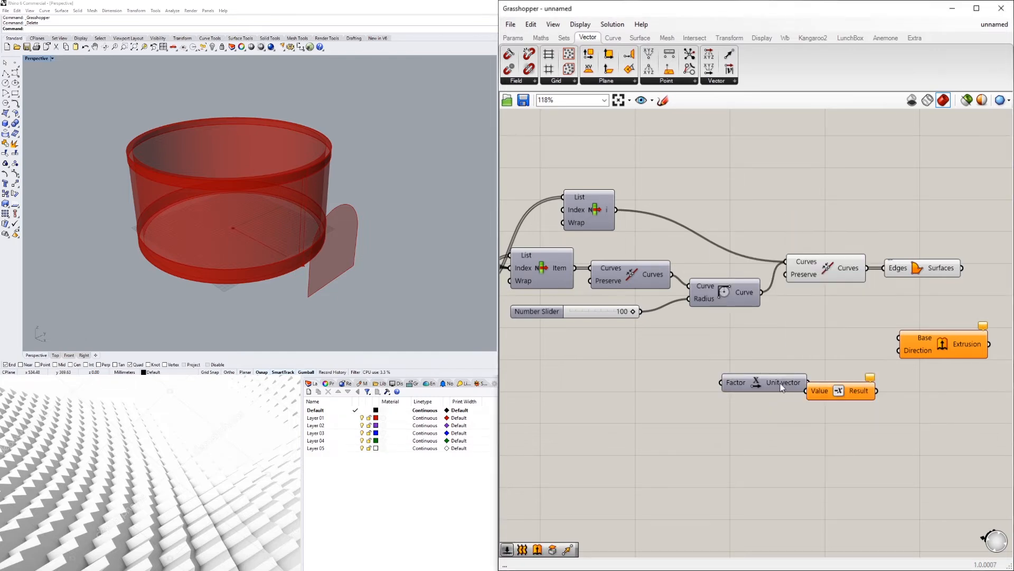
pyautogui.press('Delete')
# Connect Negative to the new Extrude's Direction and the arched Boundary Surfaces to its Base, and space the two components apart.
pyautogui.moveTo(846, 386); pyautogui.dragTo(925, 349)
pyautogui.moveTo(962, 268); pyautogui.dragTo(899, 337)
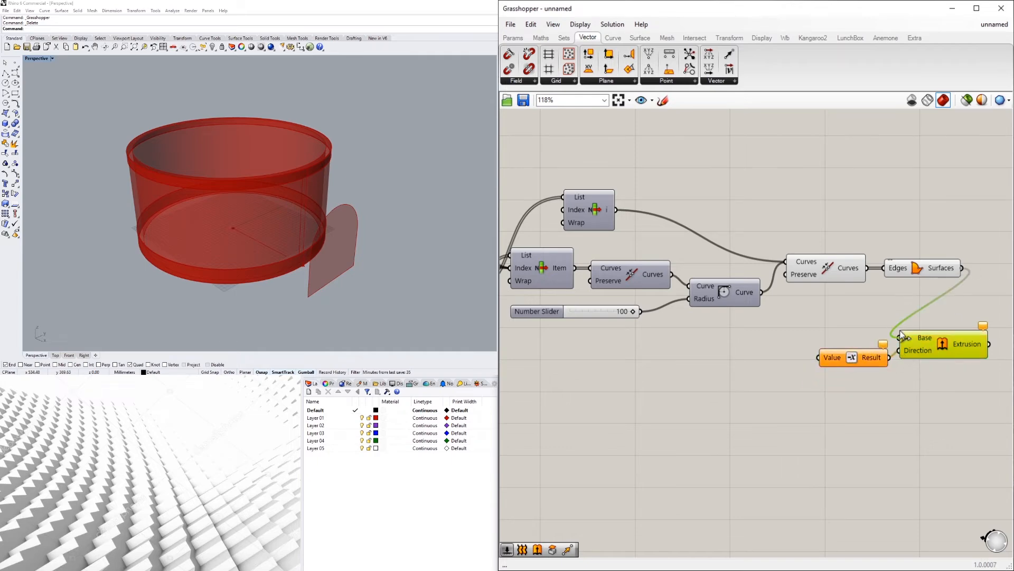
pyautogui.moveTo(970, 358); pyautogui.dragTo(826, 352, button='right')
pyautogui.moveTo(719, 351); pyautogui.dragTo(769, 351)
pyautogui.moveTo(871, 387); pyautogui.dragTo(713, 316)
pyautogui.moveTo(860, 342); pyautogui.dragTo(922, 325)
pyautogui.click(686, 377)
# Examine the component chain that leads from the block's rectangle to the arched surface.
pyautogui.moveTo(673, 378); pyautogui.dragTo(971, 348, button='right')
pyautogui.scroll(-1, 806, 365)
pyautogui.scroll(-2, 826, 344)
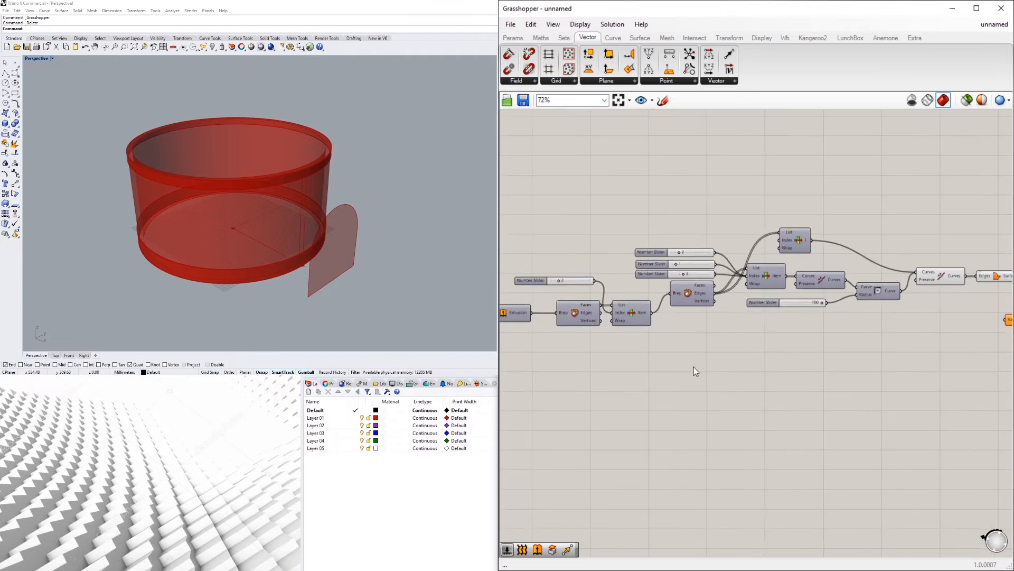
pyautogui.moveTo(694, 366); pyautogui.dragTo(1012, 334, button='right')
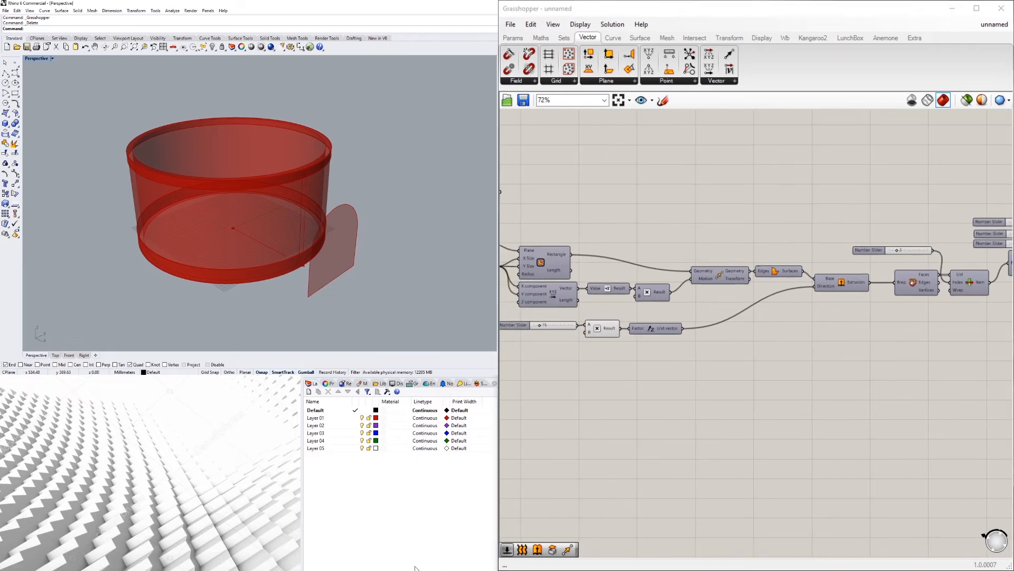
pyautogui.moveTo(774, 349); pyautogui.dragTo(619, 335, button='right')
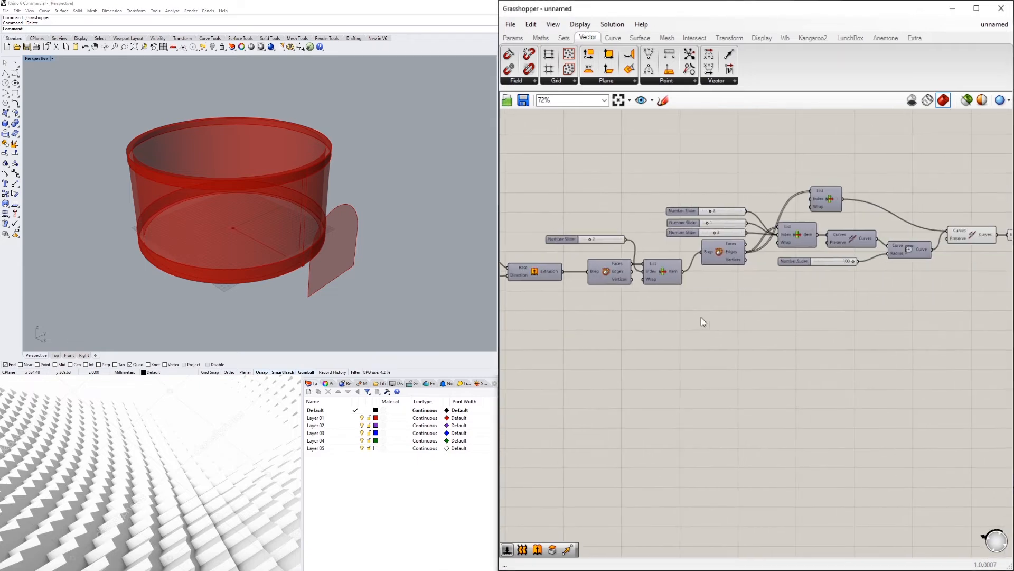
pyautogui.moveTo(733, 323); pyautogui.dragTo(738, 349, button='right')
pyautogui.moveTo(851, 349)
pyautogui.mouseDown(button='right')
pyautogui.moveTo(647, 348)
pyautogui.moveTo(859, 348)
pyautogui.mouseUp(button='right')
pyautogui.moveTo(640, 347); pyautogui.dragTo(838, 343, button='right')
pyautogui.moveTo(674, 328); pyautogui.dragTo(796, 328, button='right')
pyautogui.moveTo(711, 343); pyautogui.dragTo(400, 337, button='right')
pyautogui.scroll(2, 896, 350)
pyautogui.moveTo(913, 353); pyautogui.dragTo(784, 385, button='right')
# Add a Unit X component, connect it to the Negative's Value input and place it beside the Negative component.
pyautogui.doubleClick(680, 351)
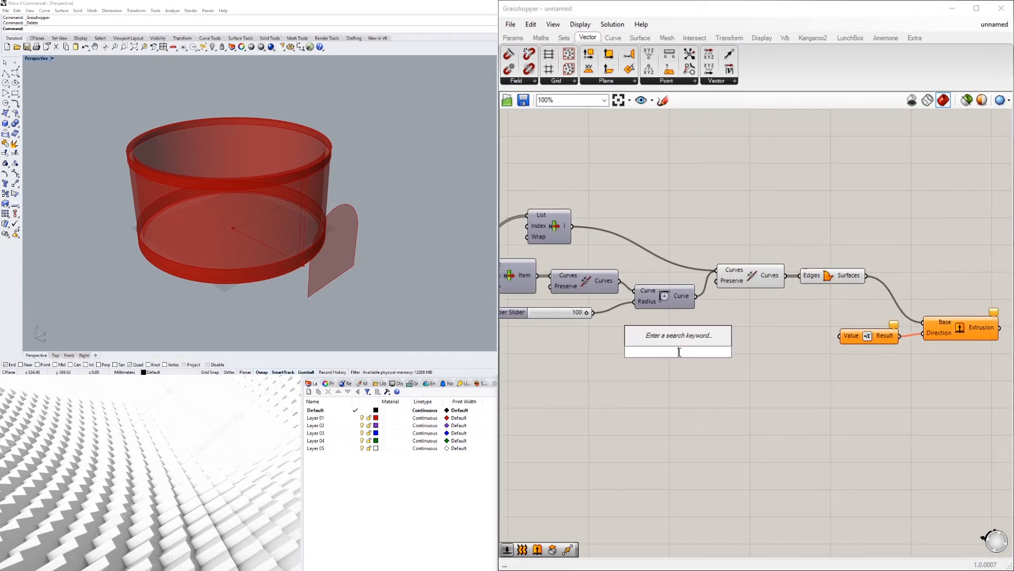
pyautogui.write('x')
pyautogui.click(668, 343)
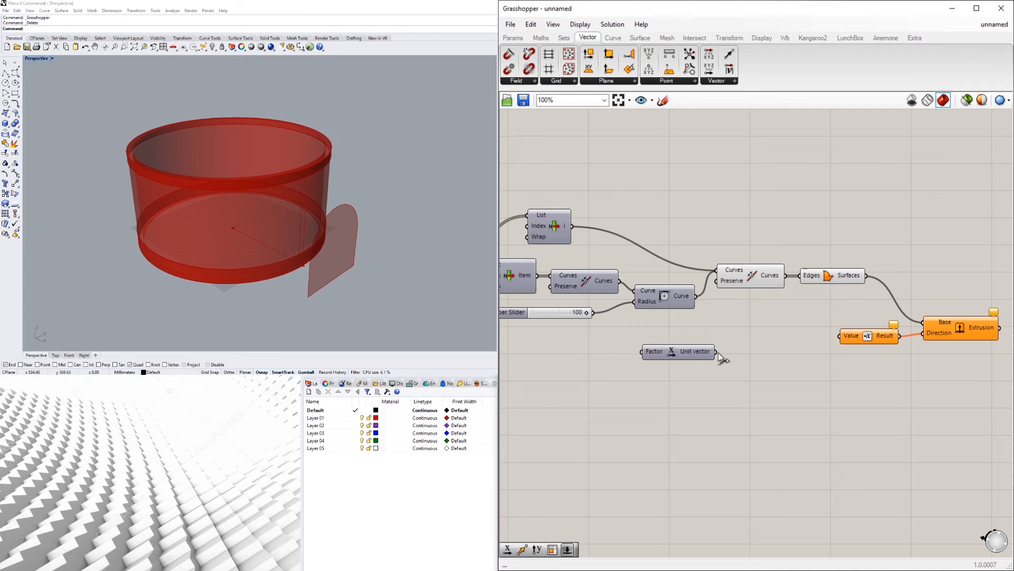
pyautogui.moveTo(717, 352); pyautogui.dragTo(839, 336)
pyautogui.moveTo(671, 351); pyautogui.dragTo(776, 341)
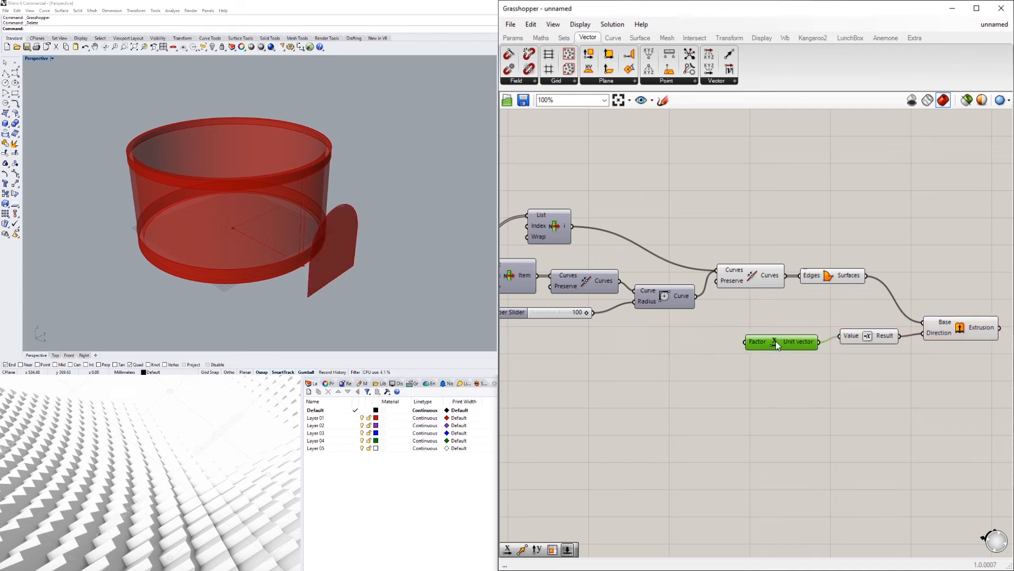
# Trace the wiring from the arched surface back to the sliders that drive the block's size and extrusion height.
pyautogui.moveTo(642, 387); pyautogui.dragTo(895, 376, button='right')
pyautogui.scroll(-3, 661, 374)
pyautogui.moveTo(555, 375); pyautogui.dragTo(788, 350, button='right')
pyautogui.scroll(1, 628, 334)
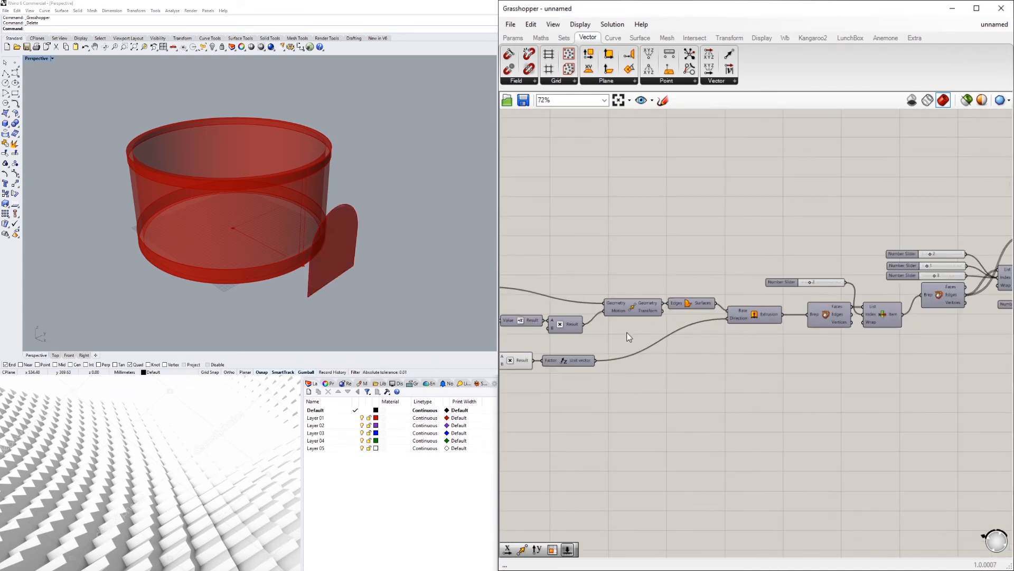
pyautogui.scroll(1, 731, 328)
pyautogui.moveTo(734, 328); pyautogui.dragTo(542, 309, button='right')
pyautogui.moveTo(974, 337); pyautogui.dragTo(696, 327, button='right')
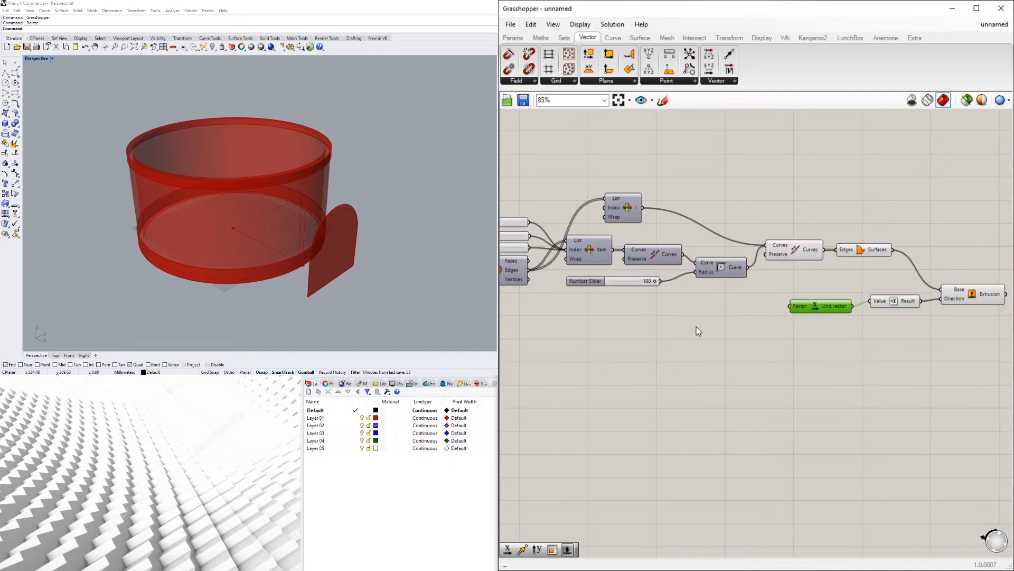
pyautogui.scroll(-1, 712, 312)
pyautogui.moveTo(784, 318); pyautogui.dragTo(1012, 306, button='right')
pyautogui.scroll(3, 696, 270)
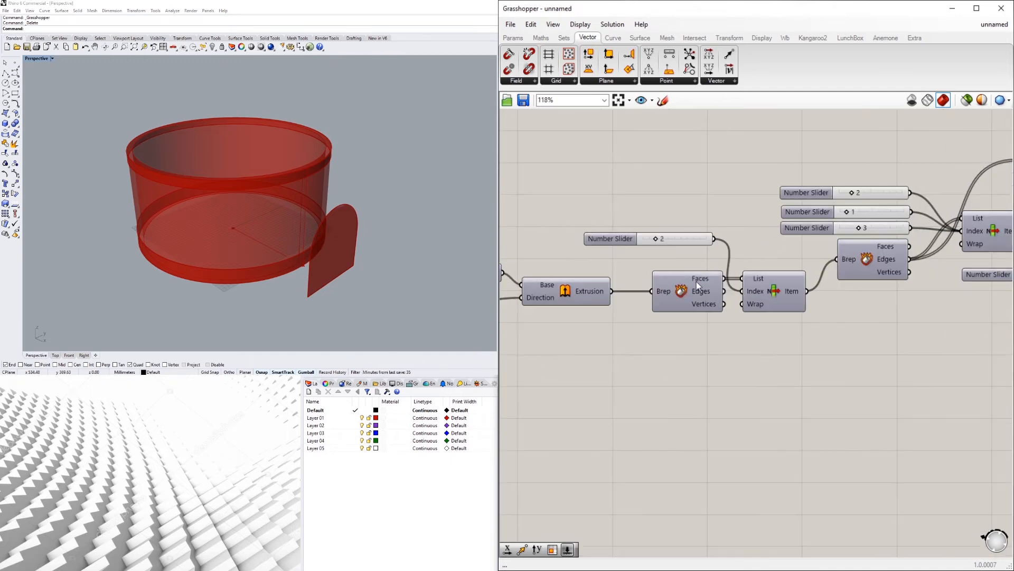
pyautogui.scroll(-2, 697, 281)
pyautogui.moveTo(916, 273); pyautogui.dragTo(914, 273, button='right')
pyautogui.moveTo(914, 273); pyautogui.dragTo(1011, 272, button='right')
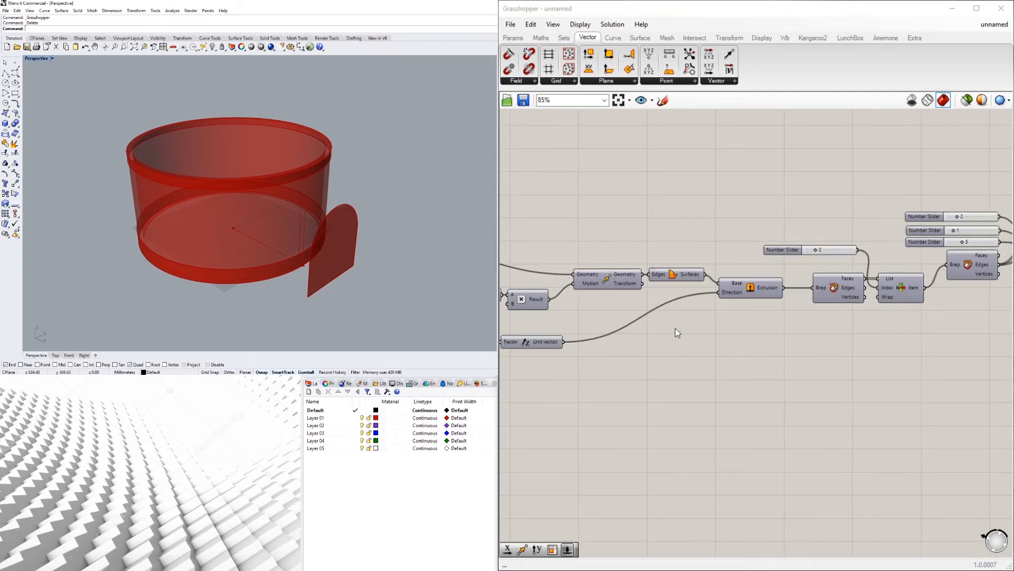
pyautogui.moveTo(676, 328); pyautogui.dragTo(849, 316, button='right')
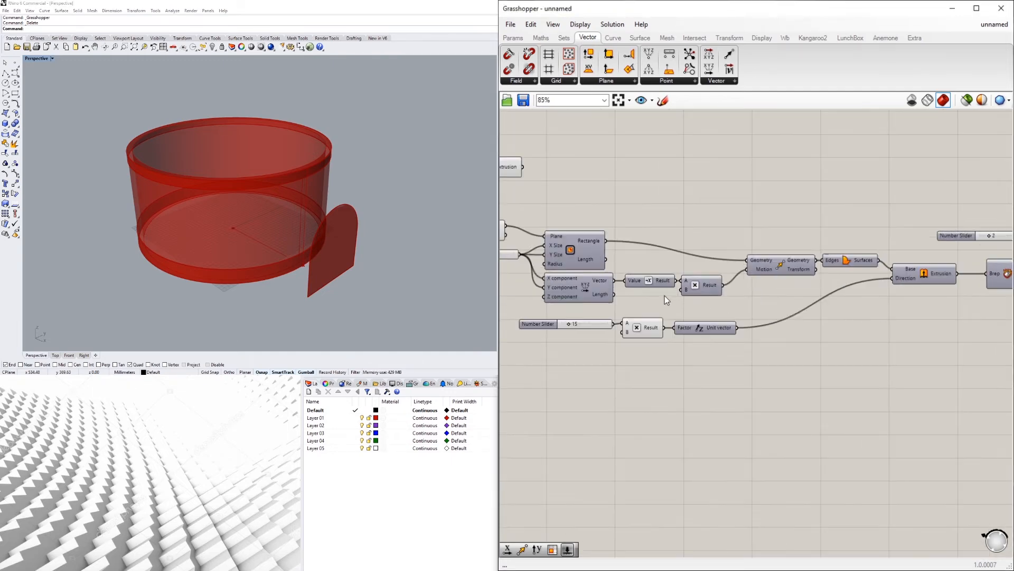
pyautogui.scroll(3, 645, 320)
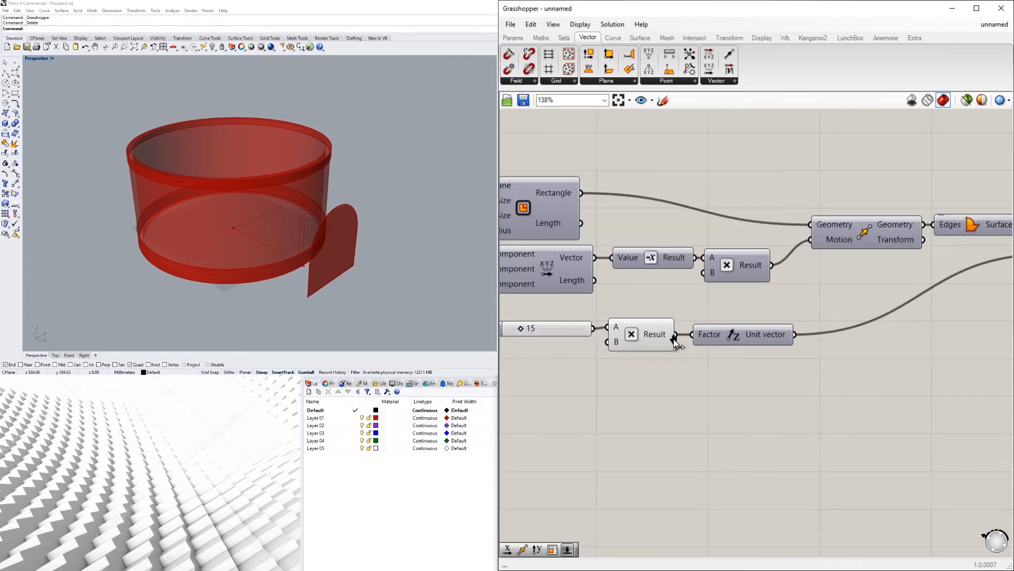
pyautogui.scroll(-9, 673, 340)
pyautogui.moveTo(674, 338)
pyautogui.mouseDown()
pyautogui.moveTo(645, 360)
pyautogui.moveTo(605, 361)
pyautogui.moveTo(607, 351)
pyautogui.moveTo(686, 330)
pyautogui.moveTo(643, 343)
pyautogui.moveTo(700, 341)
pyautogui.moveTo(686, 347)
pyautogui.mouseUp()
pyautogui.scroll(8, 607, 351)
pyautogui.scroll(-8, 607, 351)
pyautogui.scroll(7, 686, 330)
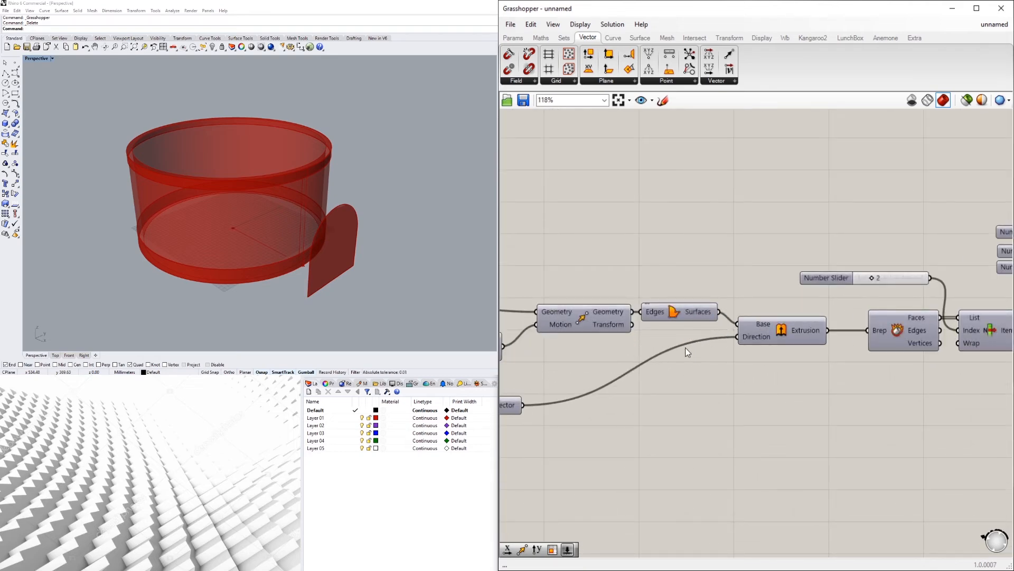
pyautogui.scroll(-1, 685, 347)
pyautogui.moveTo(747, 389); pyautogui.dragTo(783, 378, button='right')
pyautogui.moveTo(555, 388); pyautogui.dragTo(814, 365, button='right')
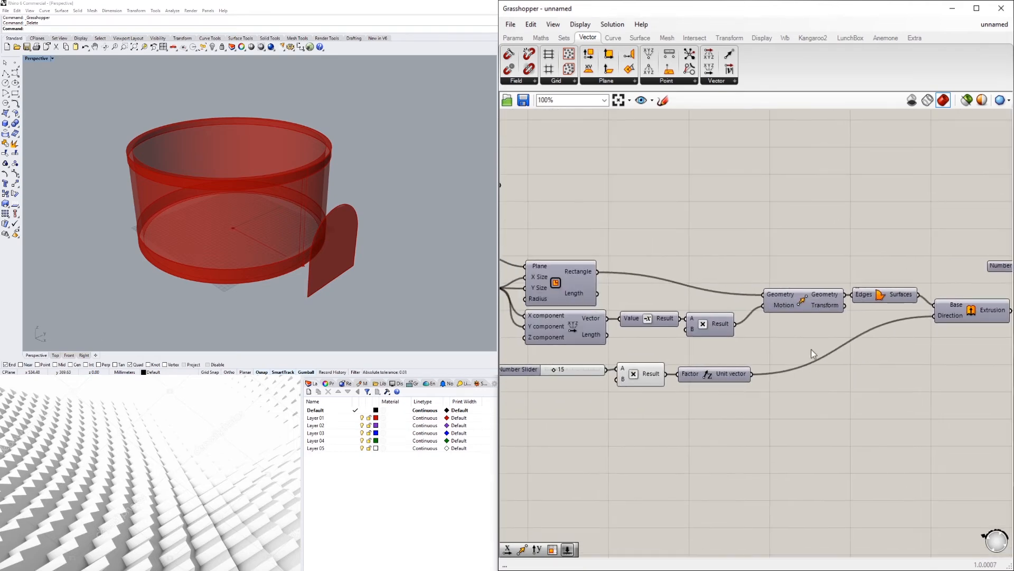
pyautogui.moveTo(908, 332); pyautogui.dragTo(782, 332, button='right')
# Turn on the preview of the Extrude component that builds the block.
pyautogui.rightClick(850, 312)
pyautogui.click(867, 333)
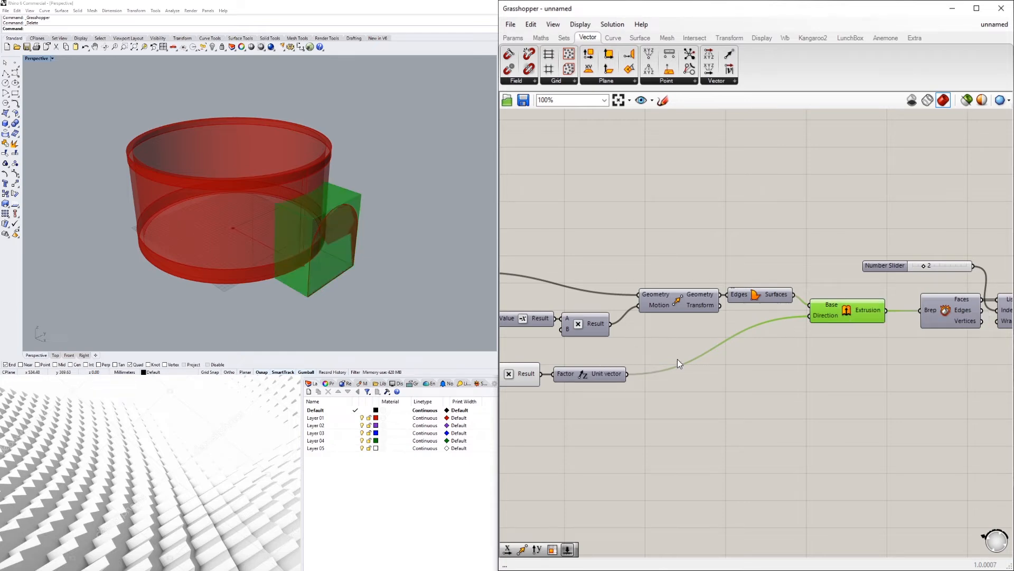
pyautogui.moveTo(808, 320); pyautogui.dragTo(771, 328, button='right')
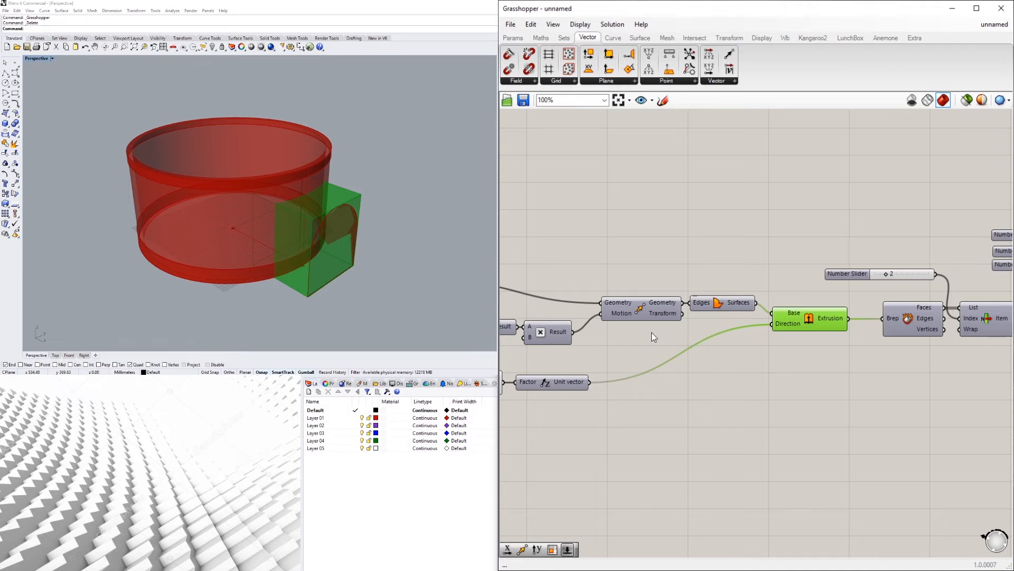
# Duplicate the height slider with its Multiplication component and place the copy beside the Rectangle component's inputs.
pyautogui.moveTo(652, 334); pyautogui.dragTo(905, 350, button='right')
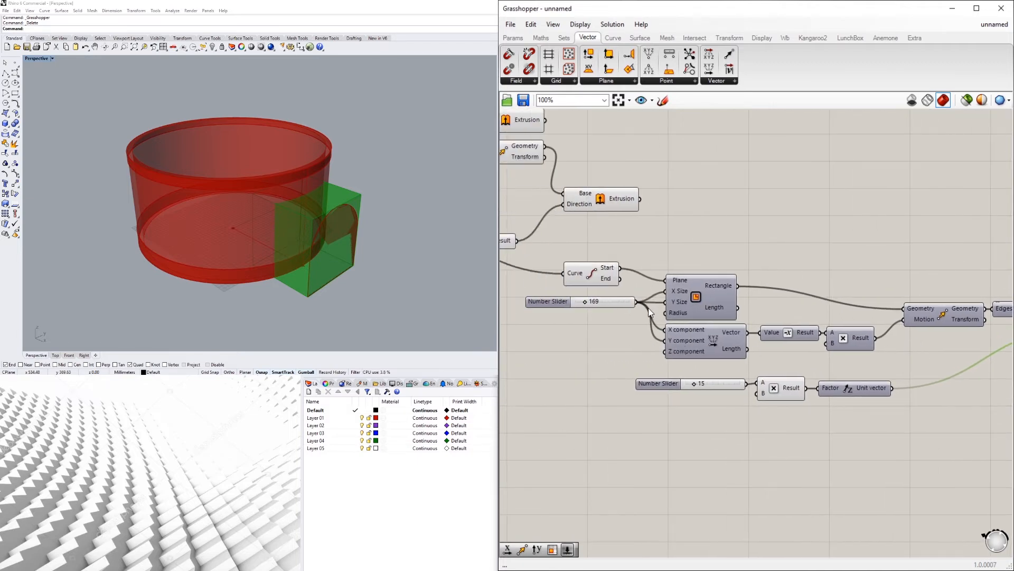
pyautogui.moveTo(632, 306); pyautogui.dragTo(693, 307, button='right')
pyautogui.moveTo(871, 418); pyautogui.dragTo(743, 385)
pyautogui.keyDown('alt'); pyautogui.moveTo(845, 392); pyautogui.dragTo(742, 289); pyautogui.keyUp('alt')
pyautogui.scroll(2, 665, 324)
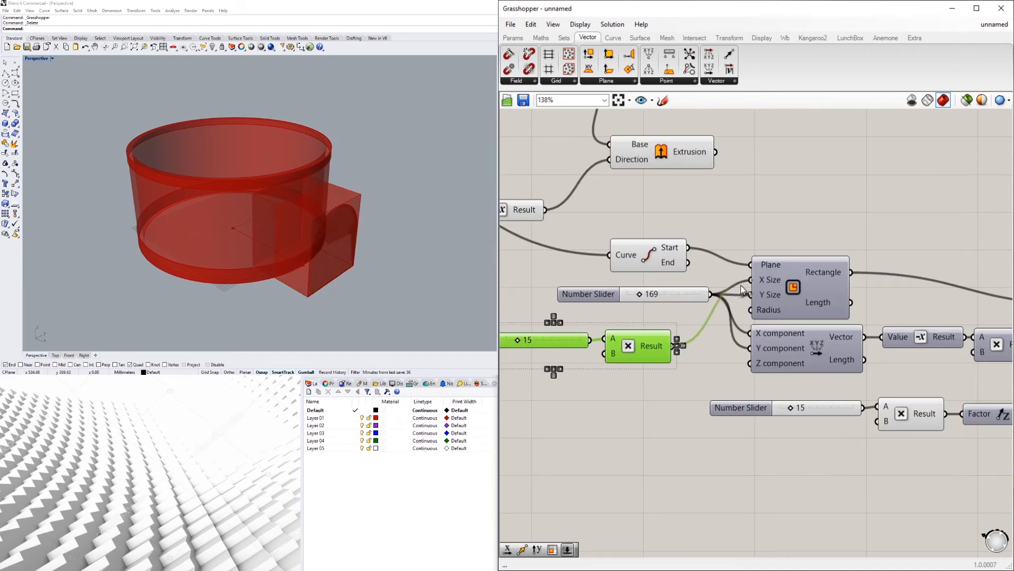
# Feed the copied Multiplication's result to the Rectangle's X and Y Size and the vector's X and Y components, replacing and deleting the 169 slider.
pyautogui.click(677, 345)
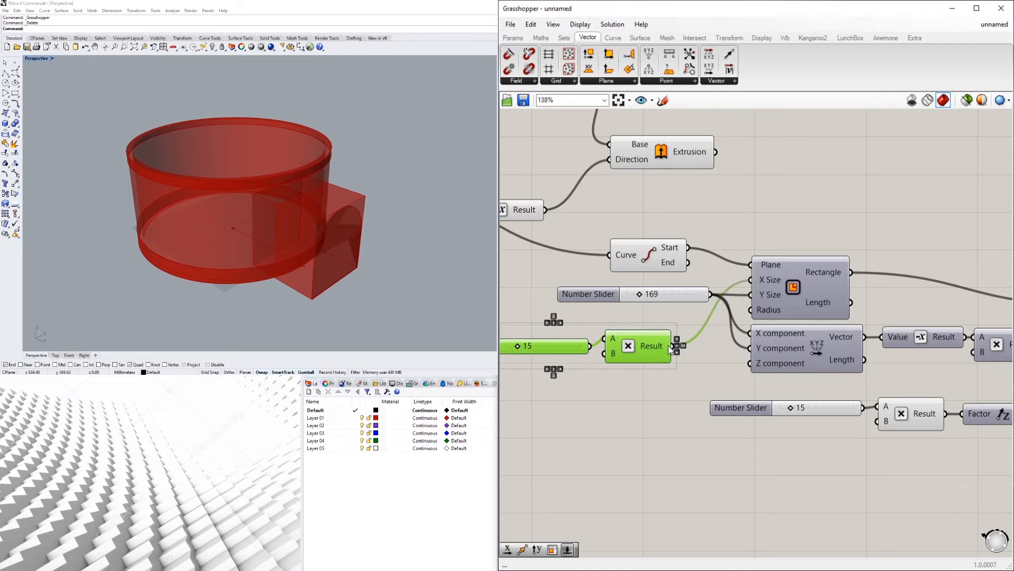
pyautogui.moveTo(675, 345); pyautogui.dragTo(762, 292)
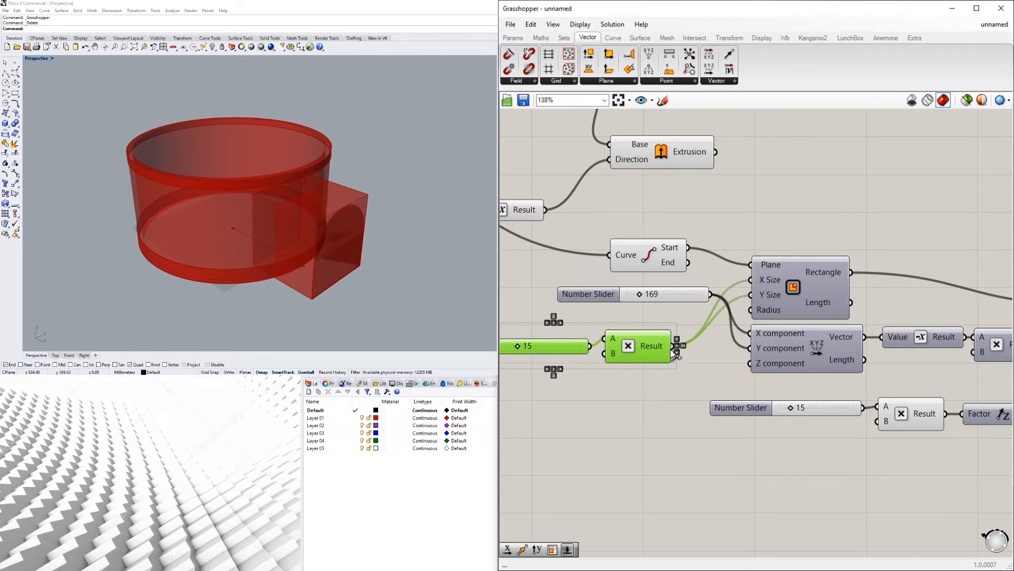
pyautogui.moveTo(674, 349); pyautogui.dragTo(750, 348)
pyautogui.click(607, 302)
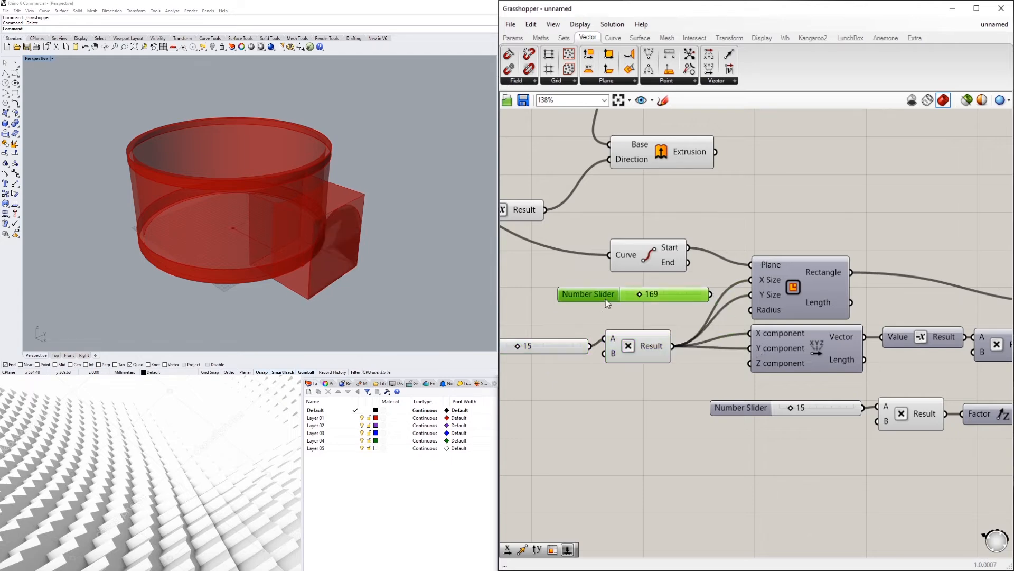
pyautogui.press('Delete')
pyautogui.moveTo(599, 339); pyautogui.dragTo(715, 356, button='right')
pyautogui.moveTo(586, 363)
pyautogui.mouseDown()
pyautogui.moveTo(596, 355)
pyautogui.moveTo(580, 348)
pyautogui.mouseUp()
pyautogui.click(642, 397)
pyautogui.moveTo(693, 438); pyautogui.dragTo(671, 370, button='right')
# Try the values 18, 5 and 10 on the copied slider that sets the block's width and depth.
pyautogui.scroll(-1, 639, 413)
pyautogui.scroll(1, 782, 410)
pyautogui.scroll(3, 592, 303)
pyautogui.moveTo(598, 302); pyautogui.dragTo(603, 302)
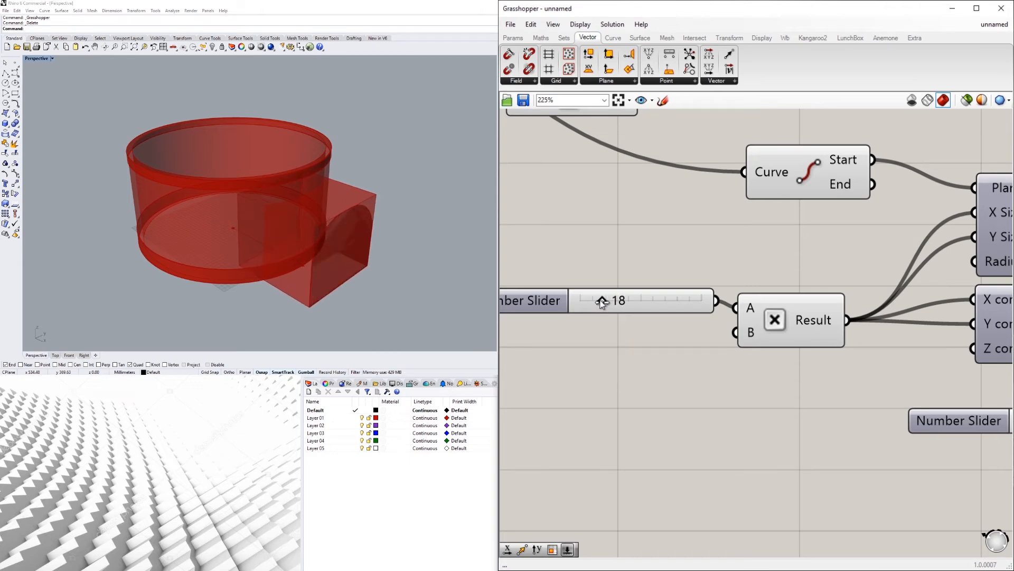
pyautogui.doubleClick(623, 302)
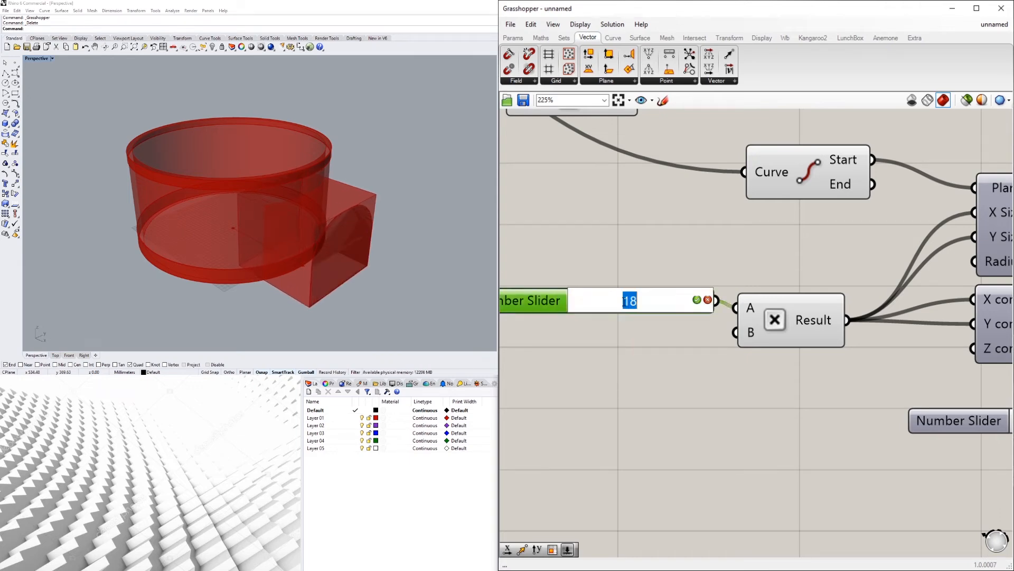
pyautogui.write('5')
pyautogui.press('Return')
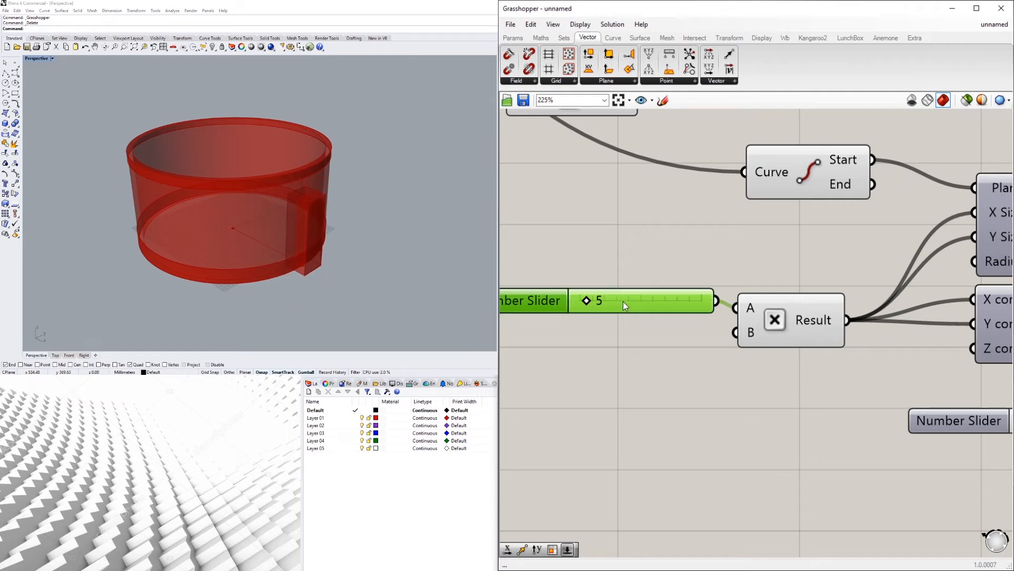
pyautogui.doubleClick(605, 299)
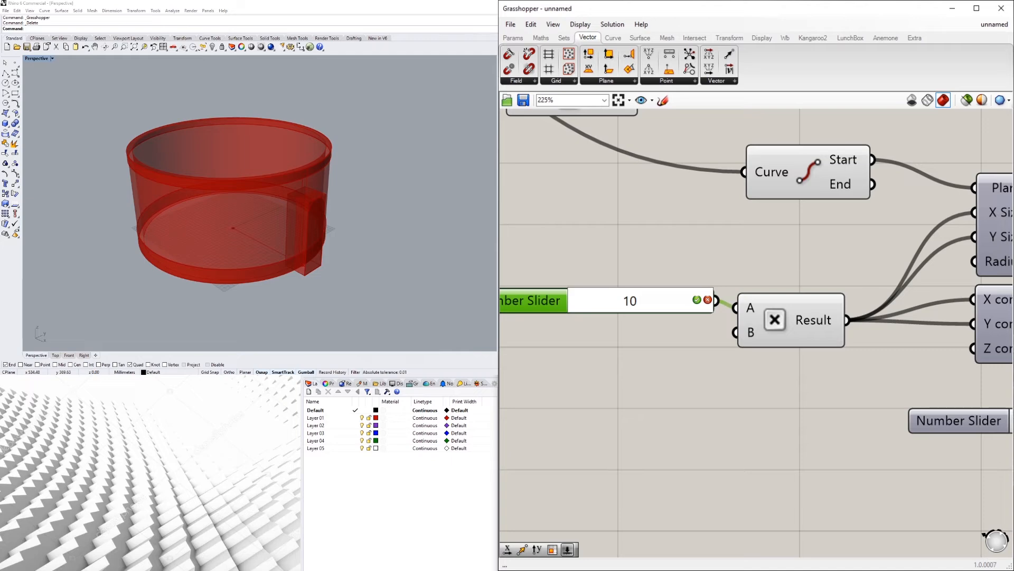
pyautogui.press('Return')
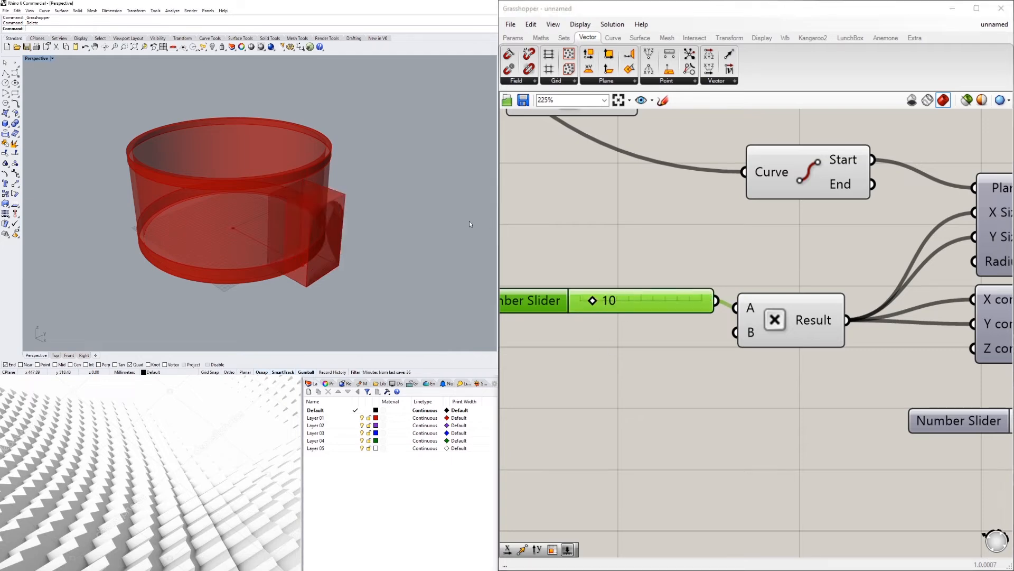
pyautogui.moveTo(389, 237)
pyautogui.mouseDown(button='right')
pyautogui.moveTo(337, 225)
pyautogui.moveTo(382, 240)
pyautogui.mouseUp(button='right')
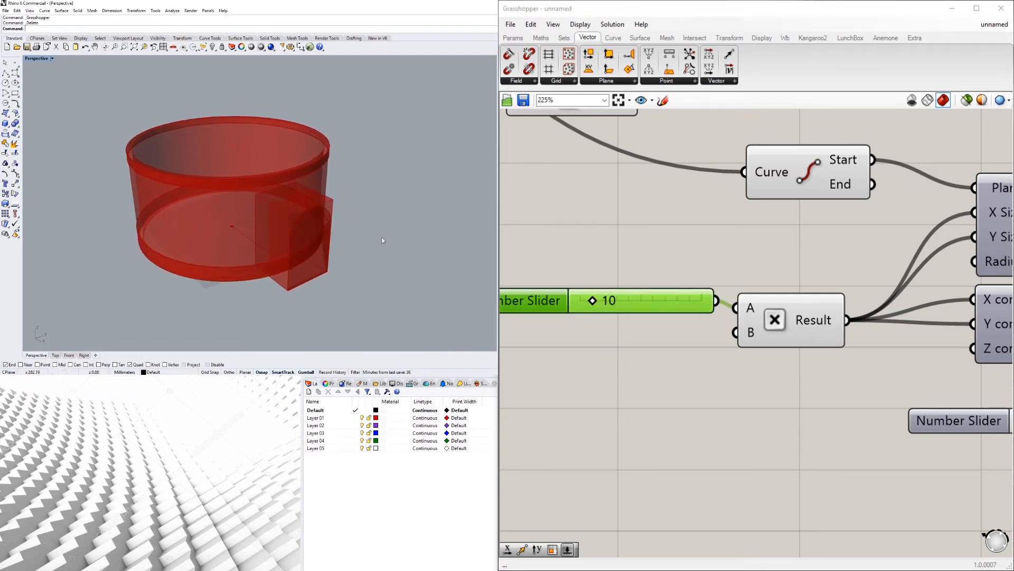
# Set the slider for the block's width and depth to 15 and view the model from a lower angle.
pyautogui.doubleClick(610, 299)
pyautogui.write('15')
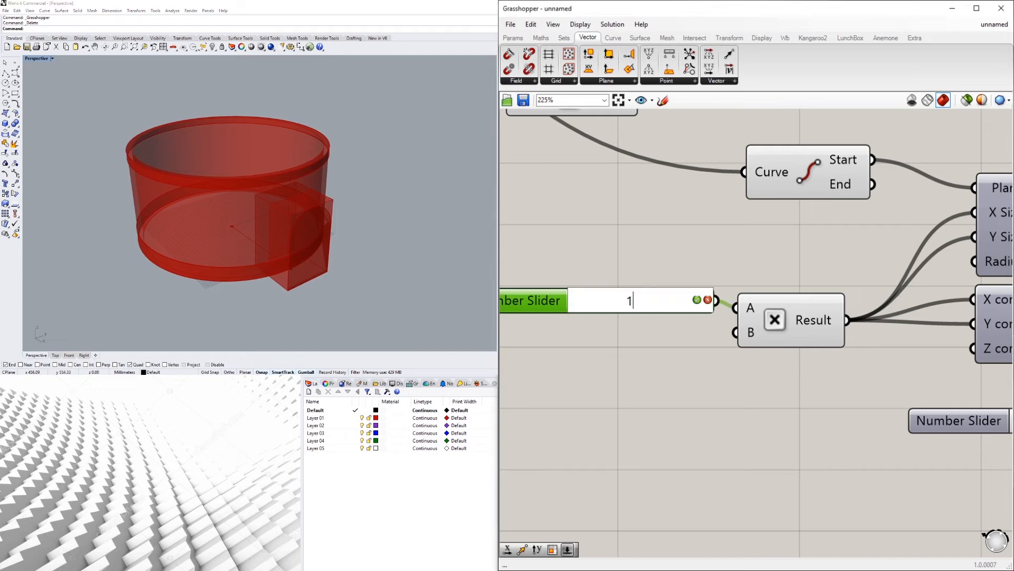
pyautogui.press('Return')
pyautogui.moveTo(449, 261); pyautogui.dragTo(415, 197, button='right')
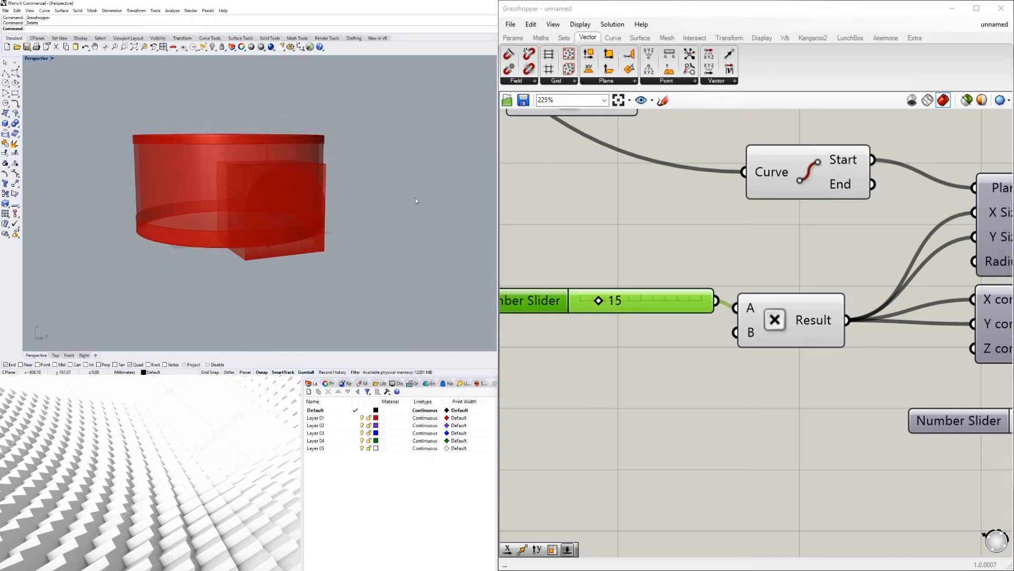
pyautogui.scroll(-3, 691, 345)
pyautogui.scroll(3, 767, 379)
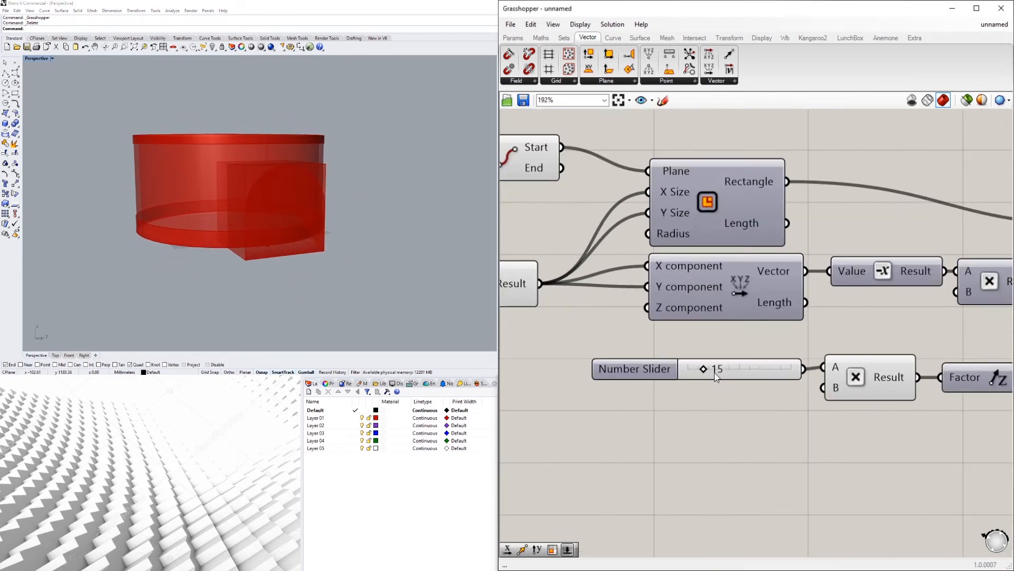
# Try 20 on the slider that drives the block's height, then set it back to 15.
pyautogui.doubleClick(715, 370)
pyautogui.press('Return')
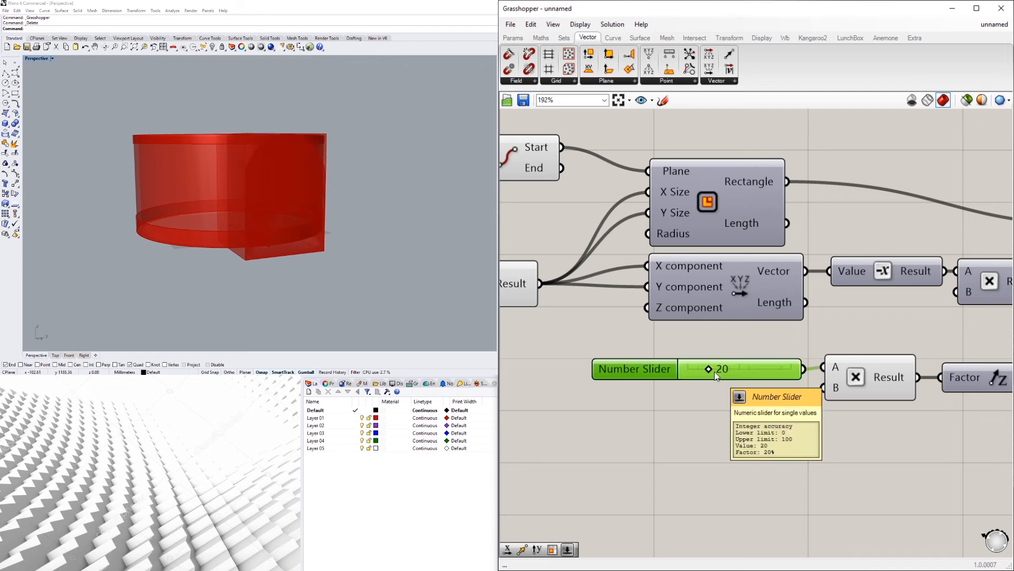
pyautogui.doubleClick(723, 376)
pyautogui.write('15')
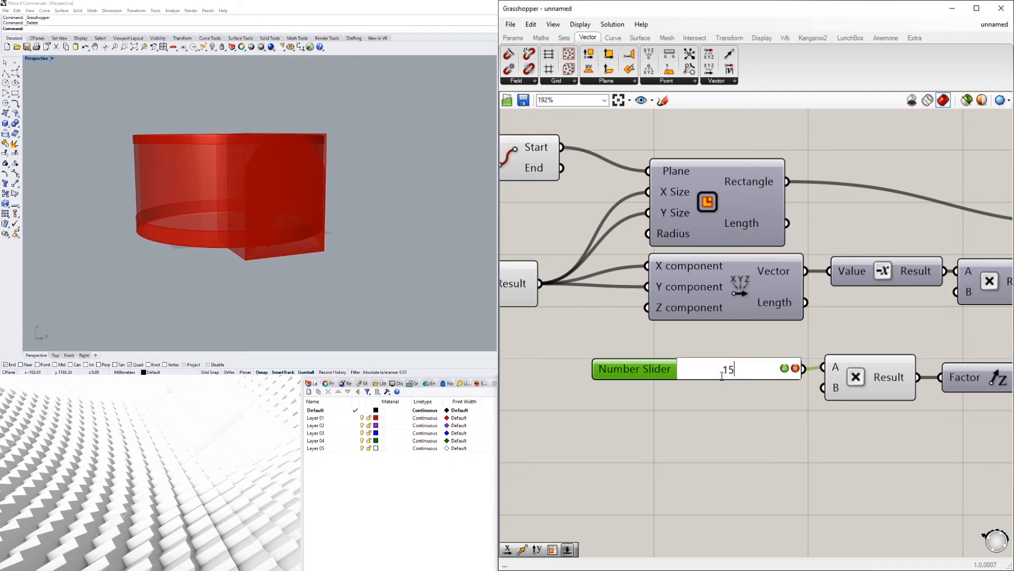
pyautogui.press('Return')
pyautogui.click(806, 434)
pyautogui.moveTo(806, 434); pyautogui.dragTo(734, 437, button='right')
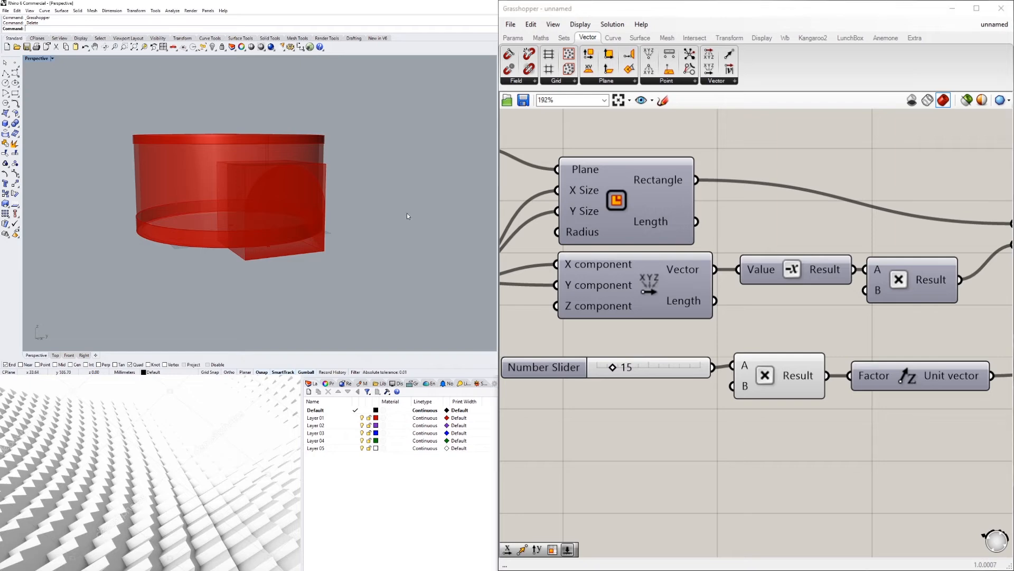
pyautogui.moveTo(410, 215); pyautogui.dragTo(233, 228, button='right')
# Tidy the end of the arch chain by moving its Unit Z, Negative, Boundary Surfaces and final Extrusion components closer together.
pyautogui.scroll(-3, 860, 340)
pyautogui.scroll(-4, 860, 341)
pyautogui.moveTo(924, 361); pyautogui.dragTo(947, 399, button='right')
pyautogui.scroll(4, 793, 340)
pyautogui.scroll(-7, 664, 382)
pyautogui.moveTo(666, 379); pyautogui.dragTo(917, 328)
pyautogui.scroll(-4, 705, 441)
pyautogui.scroll(5, 816, 455)
pyautogui.scroll(4, 941, 370)
pyautogui.moveTo(922, 340); pyautogui.dragTo(768, 359, button='right')
pyautogui.scroll(-2, 768, 364)
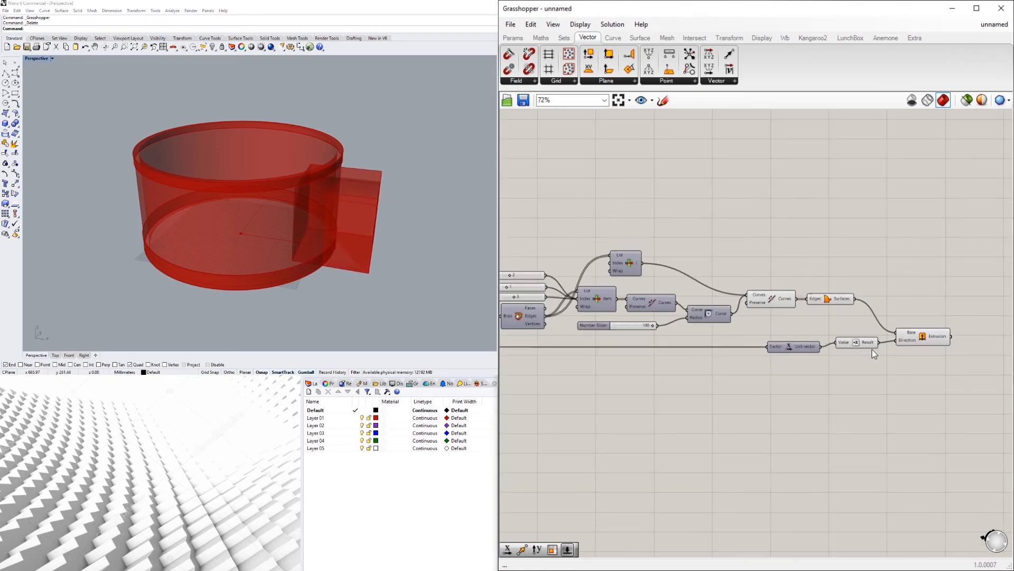
pyautogui.click(781, 338)
pyautogui.moveTo(852, 347); pyautogui.dragTo(819, 338)
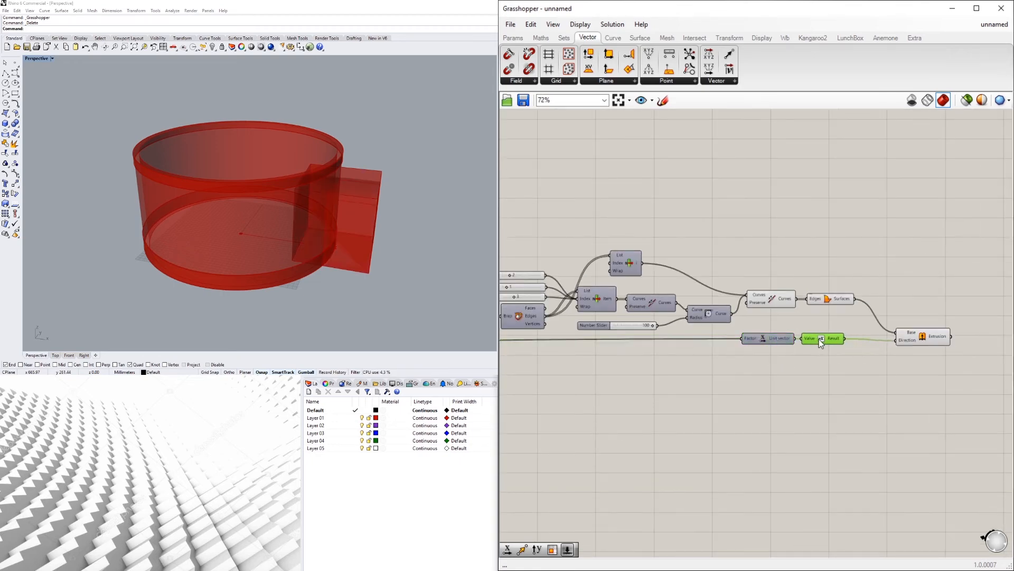
pyautogui.moveTo(822, 302); pyautogui.dragTo(817, 302)
pyautogui.moveTo(932, 337); pyautogui.dragTo(897, 324)
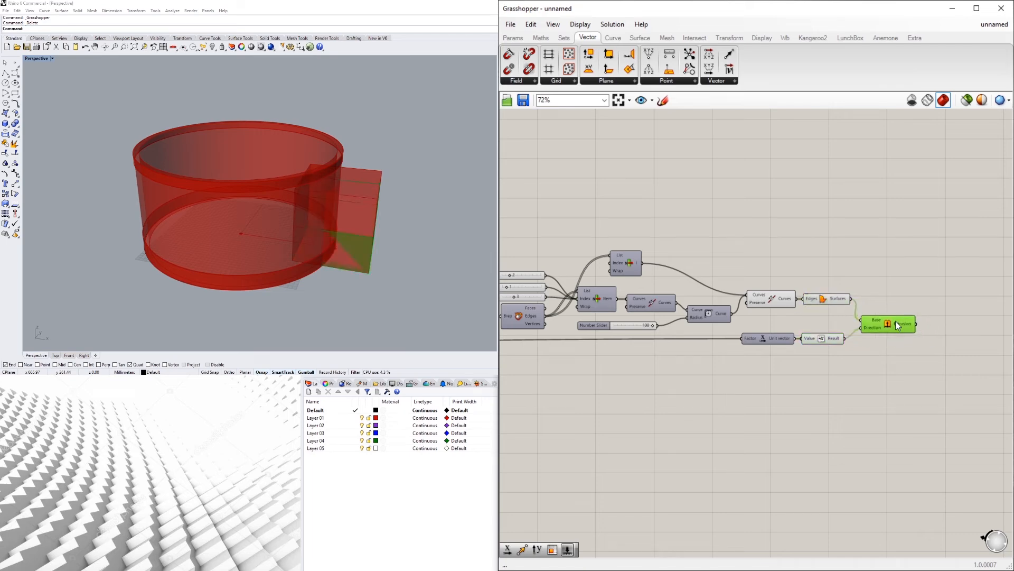
pyautogui.click(790, 380)
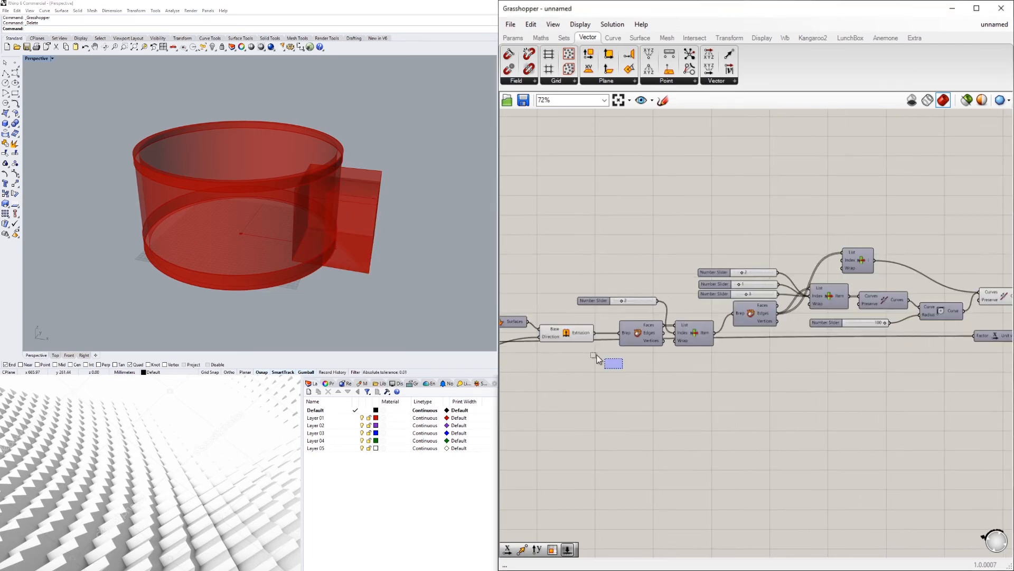
# Turn off the preview of the block's Extrusion and Deconstruct Brep components.
pyautogui.moveTo(674, 316); pyautogui.dragTo(583, 357)
pyautogui.middleClick(583, 356)
pyautogui.click(617, 325)
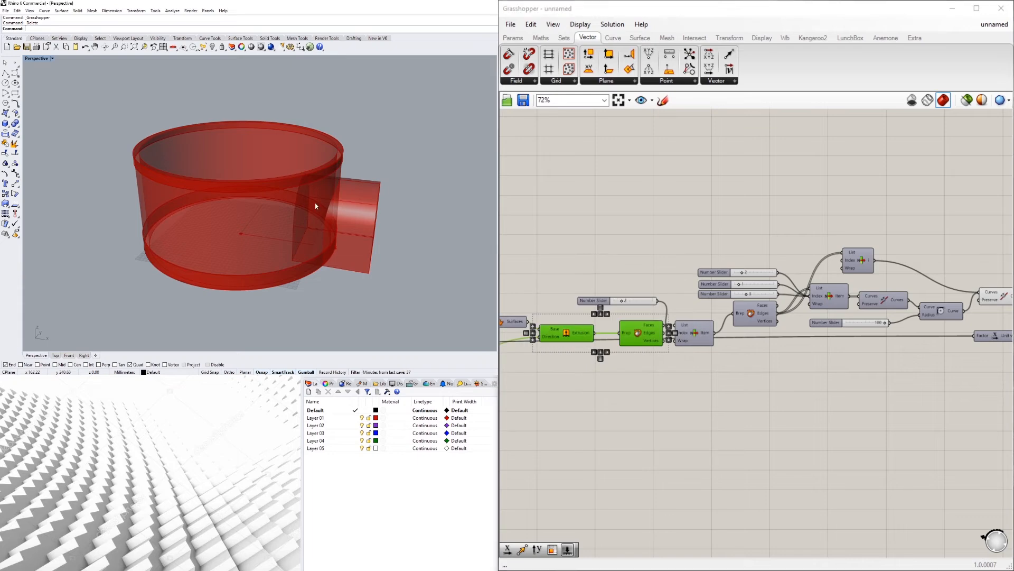
pyautogui.moveTo(312, 200); pyautogui.dragTo(251, 178, button='right')
# Set the slider for the block's height to 17 and view the model from above.
pyautogui.moveTo(712, 404); pyautogui.dragTo(843, 405, button='right')
pyautogui.scroll(2, 745, 394)
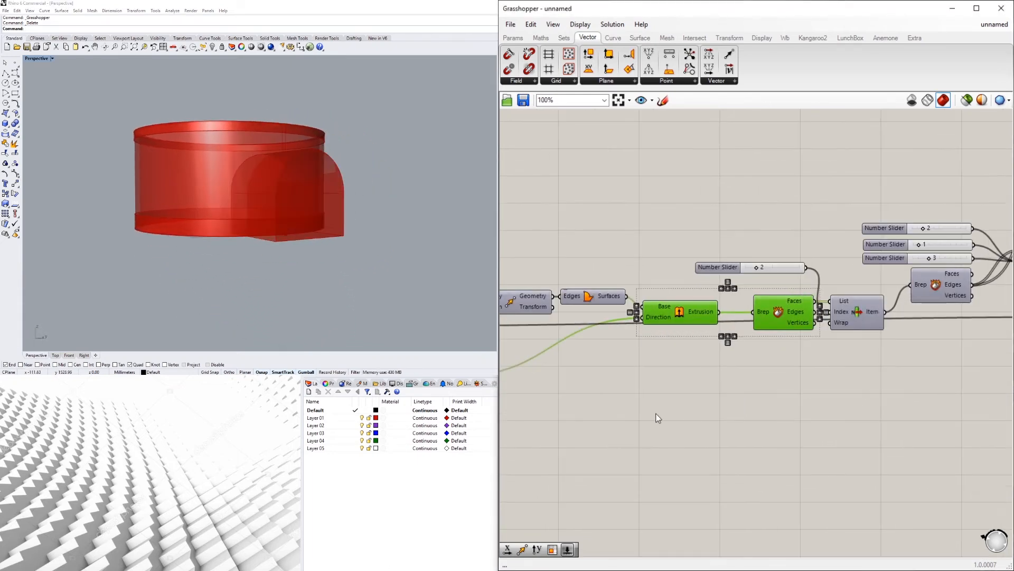
pyautogui.moveTo(598, 437); pyautogui.dragTo(828, 427, button='right')
pyautogui.scroll(3, 597, 385)
pyautogui.moveTo(528, 373); pyautogui.dragTo(685, 398, button='right')
pyautogui.scroll(2, 620, 398)
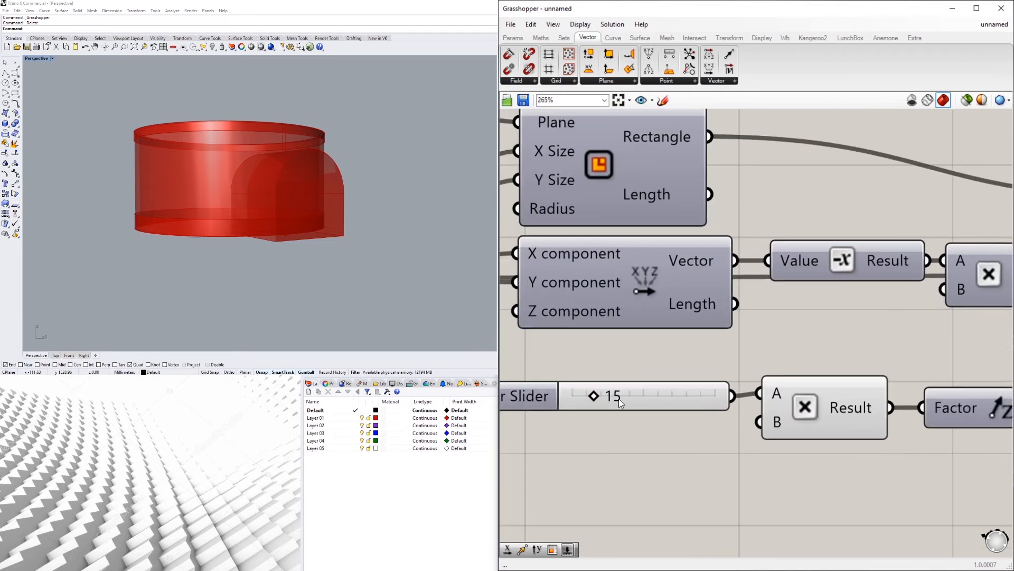
pyautogui.moveTo(592, 399); pyautogui.dragTo(594, 399)
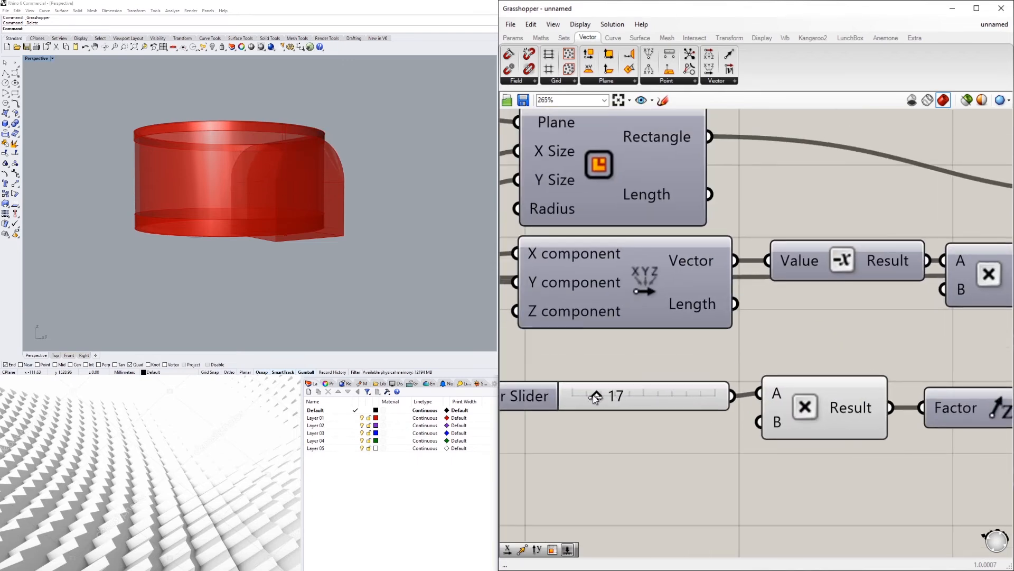
pyautogui.moveTo(338, 222); pyautogui.dragTo(370, 247, button='right')
pyautogui.scroll(-8, 879, 315)
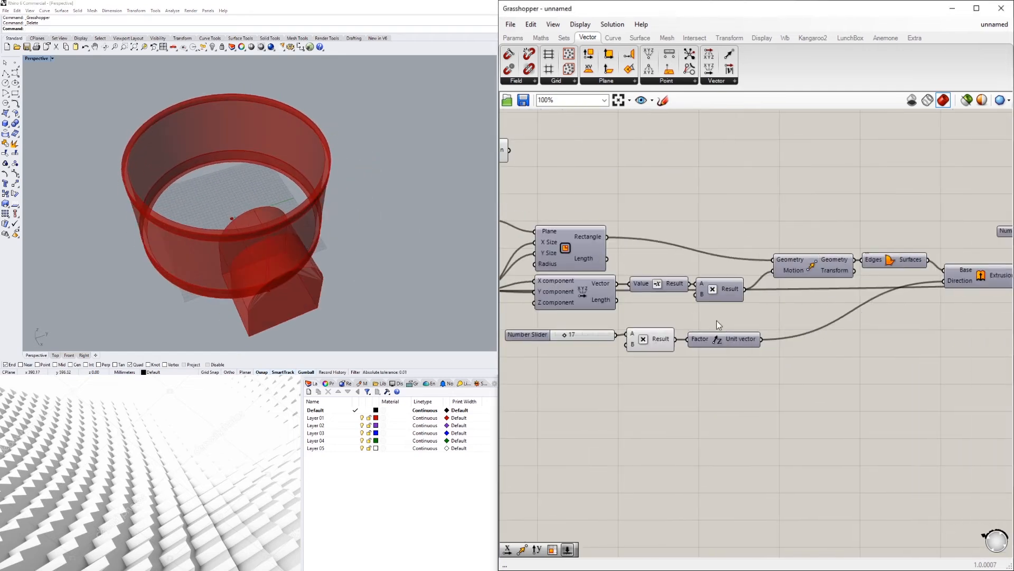
pyautogui.scroll(3, 639, 272)
pyautogui.doubleClick(835, 245)
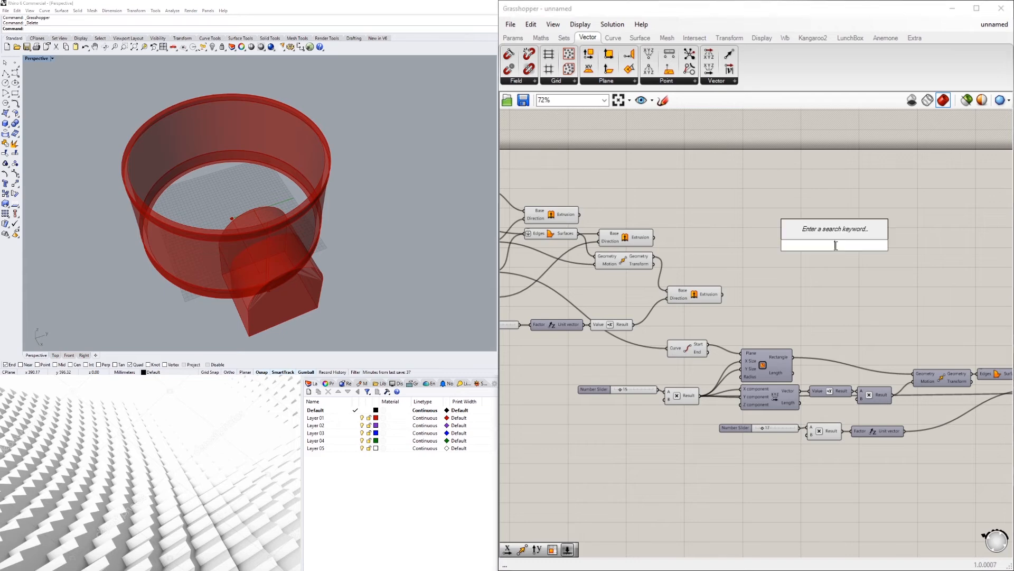
pyautogui.write('union')
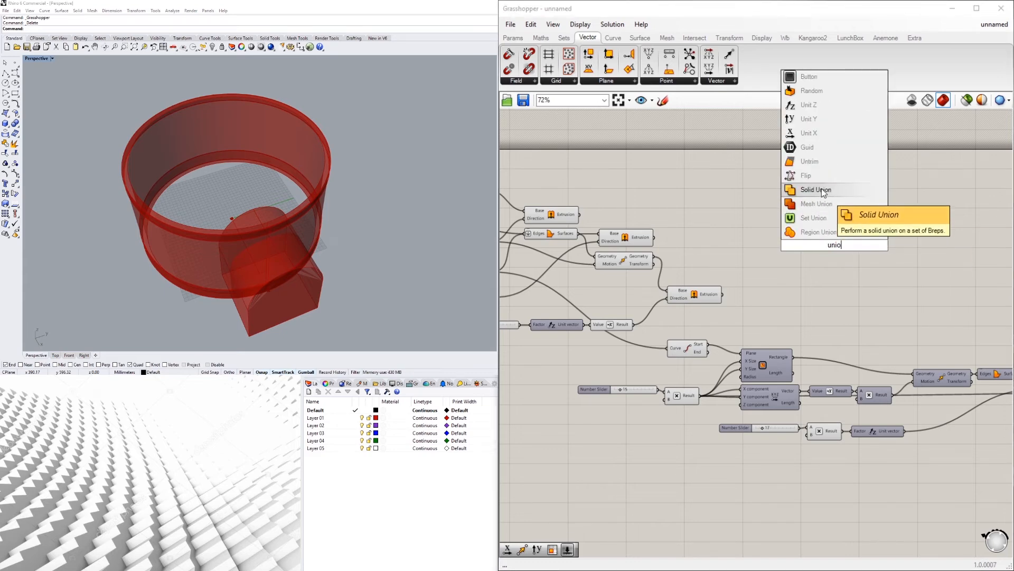
pyautogui.click(815, 199)
pyautogui.click(630, 242)
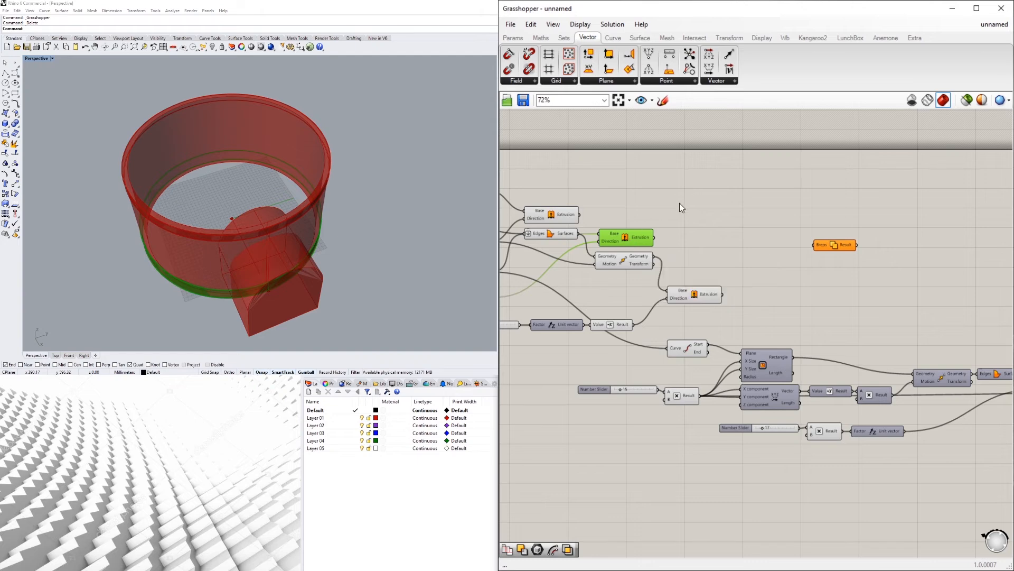
pyautogui.click(835, 249)
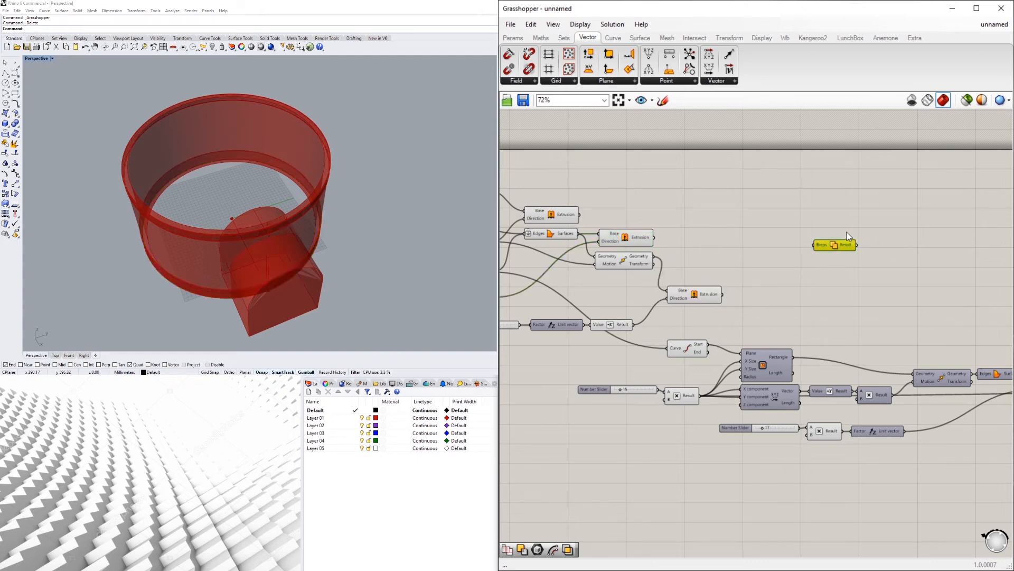
pyautogui.press('Delete')
# Add a Solid Difference component and connect the upper ring's Extrusion to its Breps A input.
pyautogui.doubleClick(867, 225)
pyautogui.write('di')
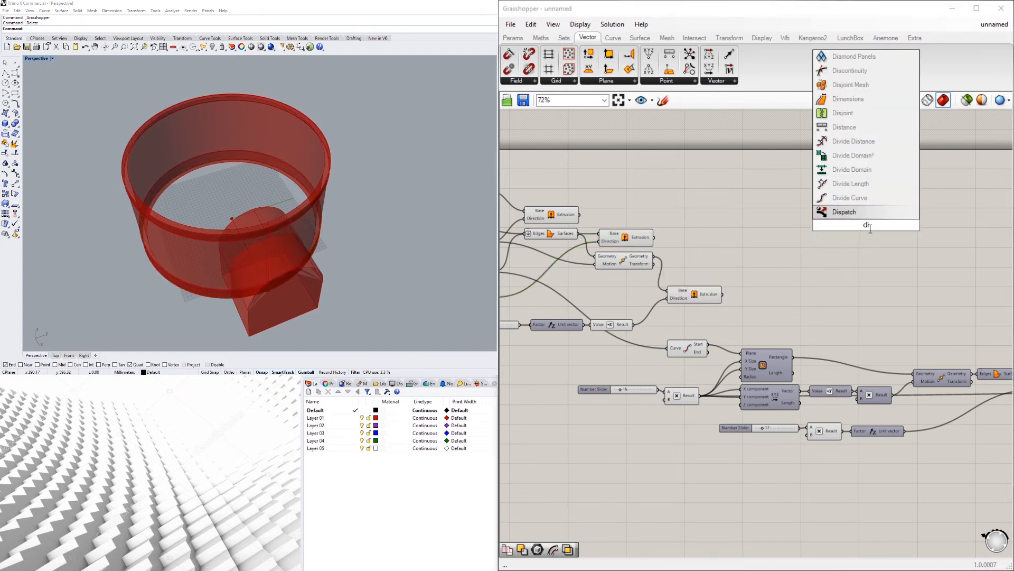
pyautogui.write('ff')
pyautogui.click(845, 176)
pyautogui.click(697, 294)
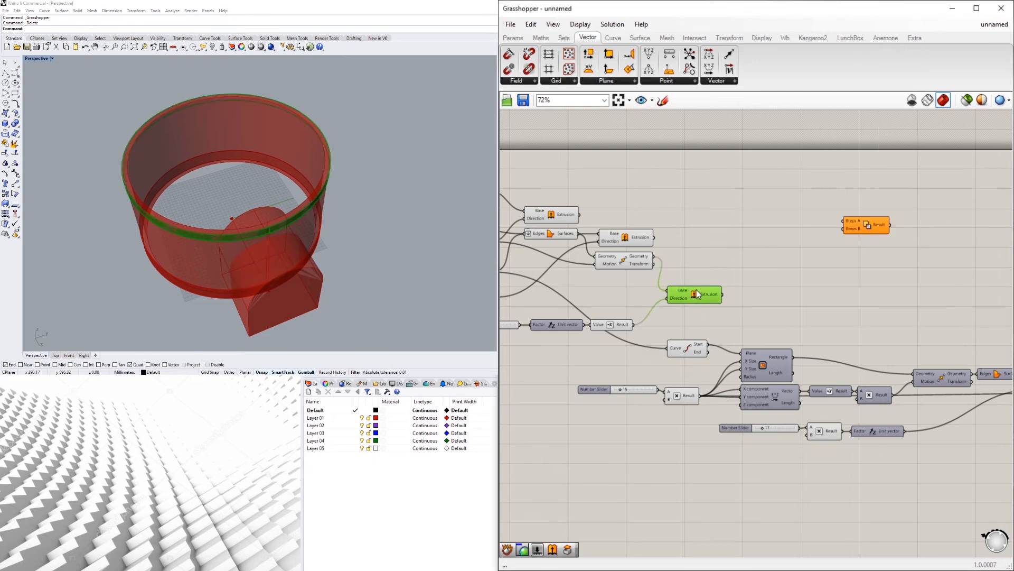
pyautogui.moveTo(724, 295); pyautogui.dragTo(847, 273)
# Duplicate Solid Difference for the lower ring and wall, feeding each Extrusion into Breps A, and stack the three components.
pyautogui.click(640, 238)
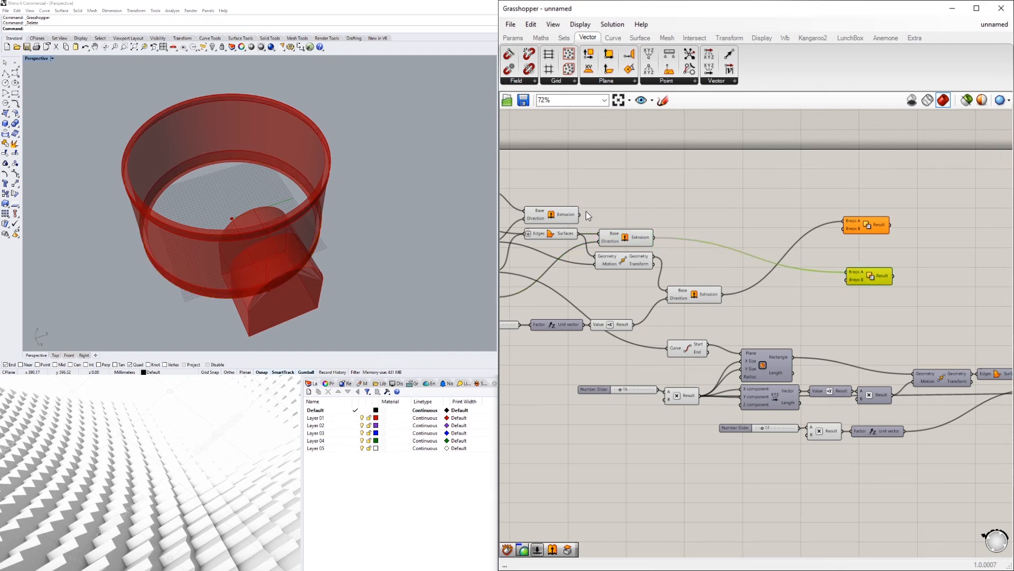
pyautogui.click(562, 217)
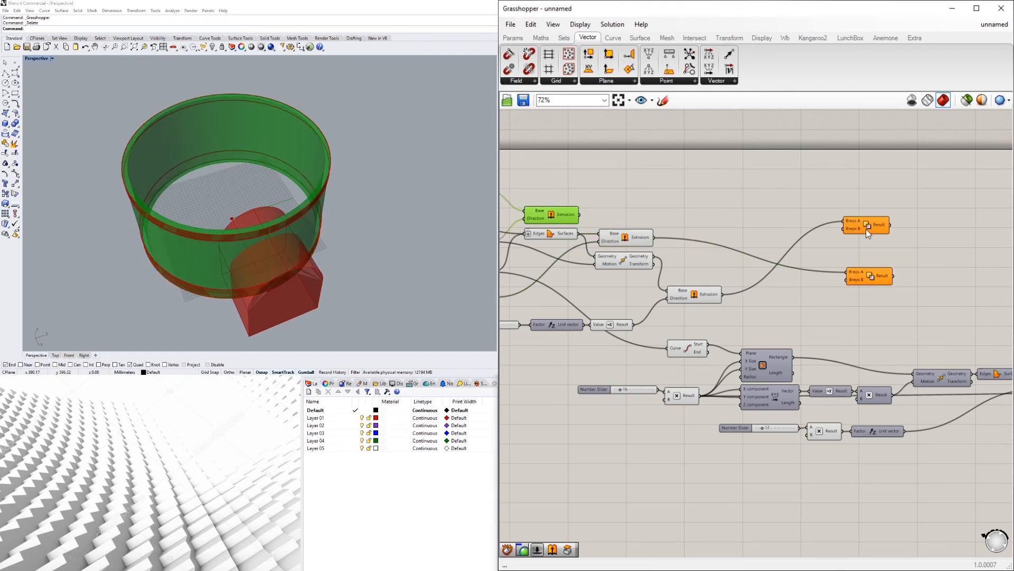
pyautogui.moveTo(867, 276); pyautogui.dragTo(845, 180)
pyautogui.moveTo(922, 247); pyautogui.dragTo(817, 214)
pyautogui.moveTo(810, 262); pyautogui.dragTo(808, 185)
pyautogui.click(810, 277)
pyautogui.click(889, 279)
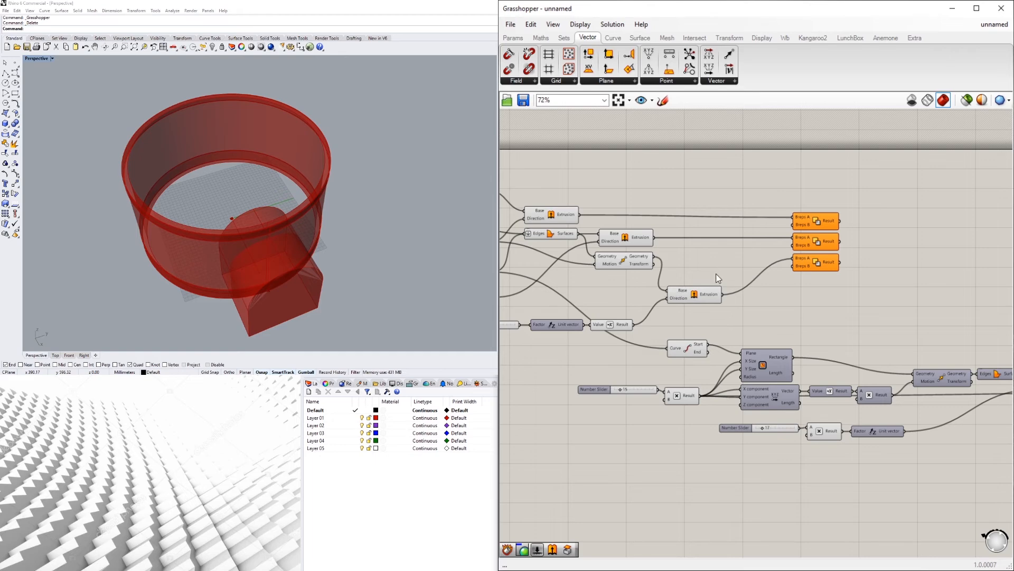
# Move the three Solid Difference components to the end of the definition, near the arch's final Extrusion.
pyautogui.scroll(-5, 716, 274)
pyautogui.moveTo(693, 283); pyautogui.dragTo(935, 217)
pyautogui.click(904, 274)
pyautogui.scroll(4, 905, 274)
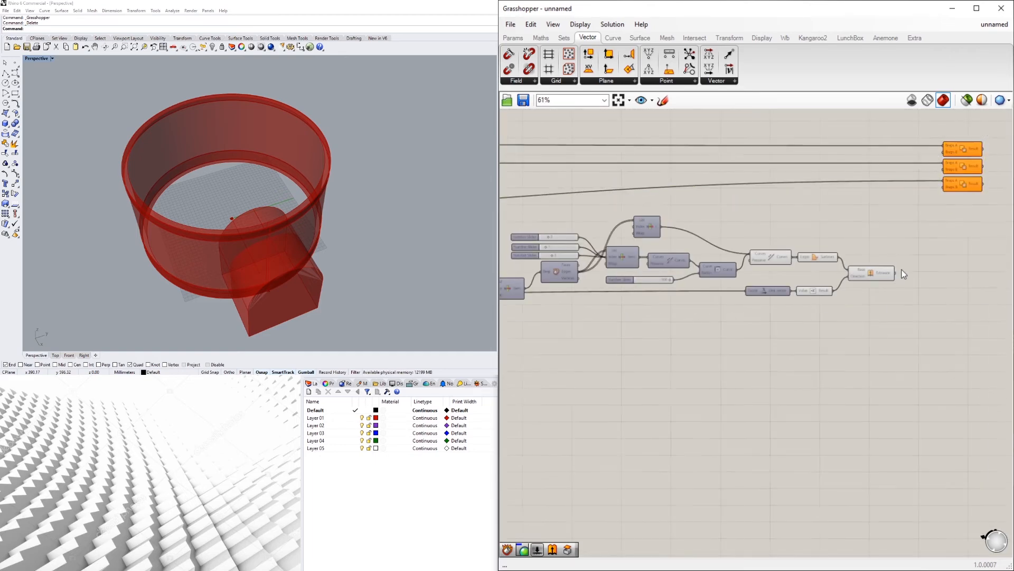
# Connect the arch's final Extrusion to the Breps B input of all three Solid Difference components.
pyautogui.moveTo(888, 275); pyautogui.dragTo(823, 345, button='right')
pyautogui.click(868, 321)
pyautogui.scroll(2, 823, 344)
pyautogui.keyDown('shift'); pyautogui.moveTo(822, 348); pyautogui.dragTo(886, 231); pyautogui.keyUp('shift')
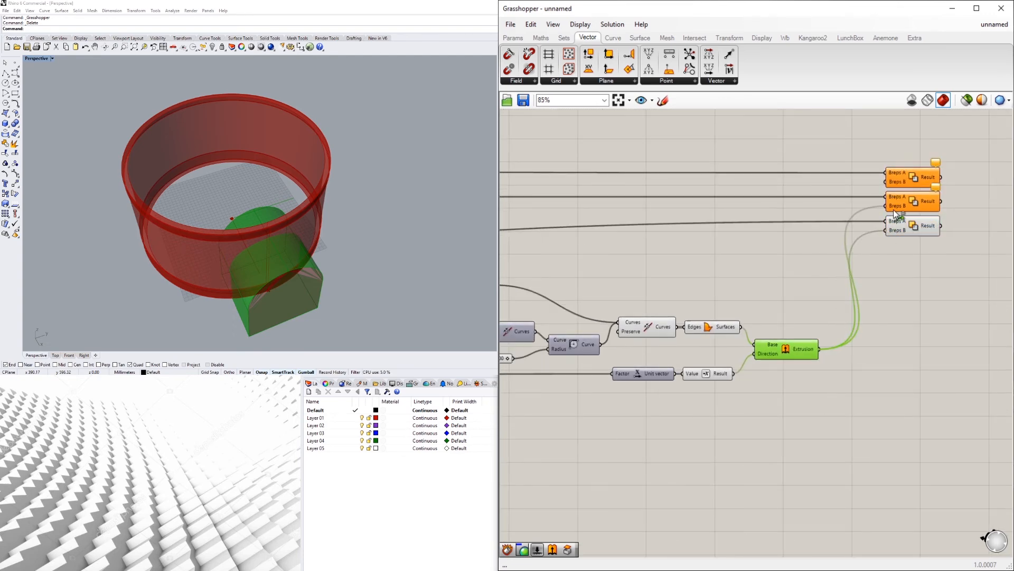
pyautogui.keyDown('shift'); pyautogui.moveTo(820, 349); pyautogui.dragTo(886, 182); pyautogui.keyUp('shift')
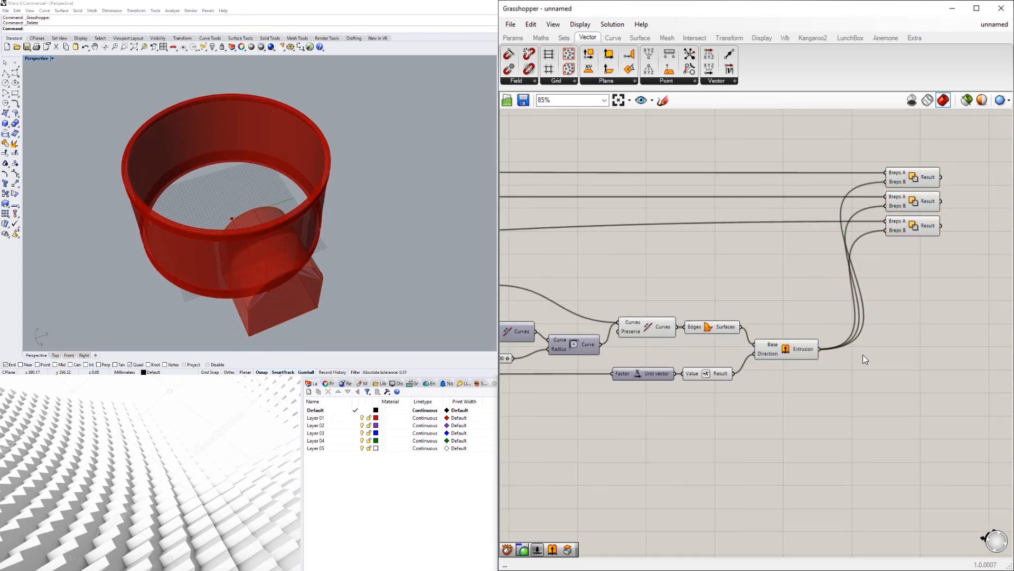
# Turn off the preview of the arch's joined curve, surface and final Extrusion components.
pyautogui.moveTo(851, 405); pyautogui.dragTo(665, 292)
pyautogui.middleClick(637, 282)
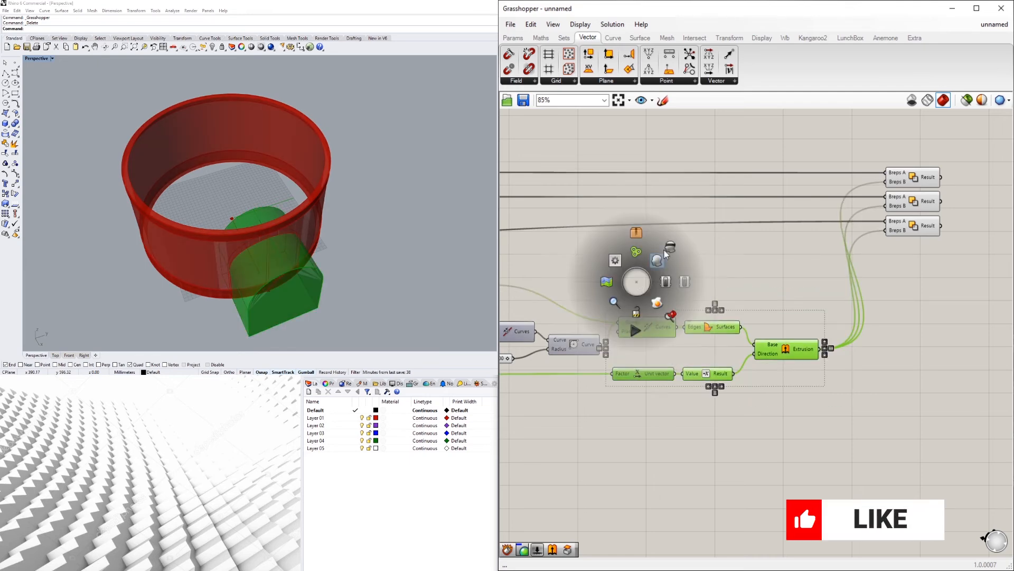
pyautogui.click(670, 247)
# Turn off the preview of the wall and ring Extrusions with their surface, Move and Negative components.
pyautogui.scroll(-5, 796, 257)
pyautogui.moveTo(599, 296); pyautogui.dragTo(737, 315, button='right')
pyautogui.scroll(4, 614, 299)
pyautogui.moveTo(786, 319); pyautogui.dragTo(583, 185)
pyautogui.middleClick(586, 177)
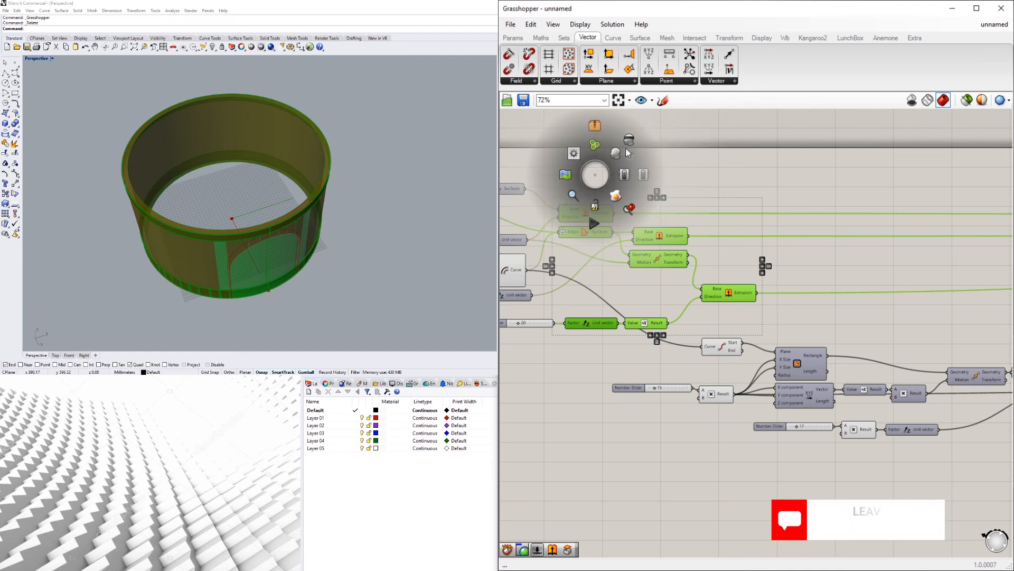
pyautogui.click(627, 138)
# Turn off the preview of the remaining base curve and rectangle components that feed the Solid Differences.
pyautogui.scroll(-3, 654, 322)
pyautogui.moveTo(904, 437); pyautogui.dragTo(532, 196)
pyautogui.middleClick(532, 197)
pyautogui.click(566, 163)
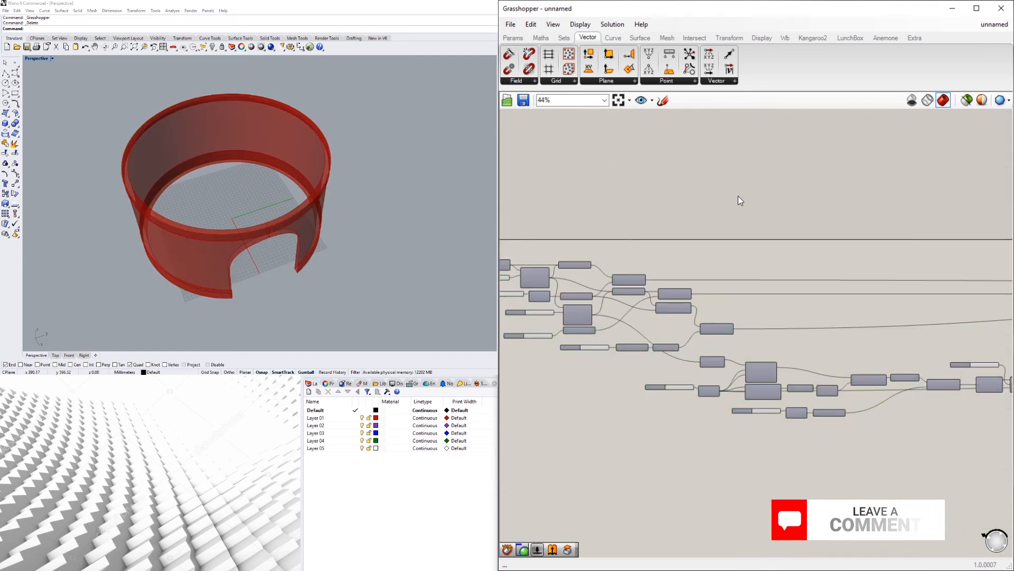
# Examine the arched opening through the wall and rings from several angles, and look over the definition behind it.
pyautogui.moveTo(445, 271); pyautogui.dragTo(306, 251, button='right')
pyautogui.scroll(3, 303, 219)
pyautogui.scroll(-4, 256, 200)
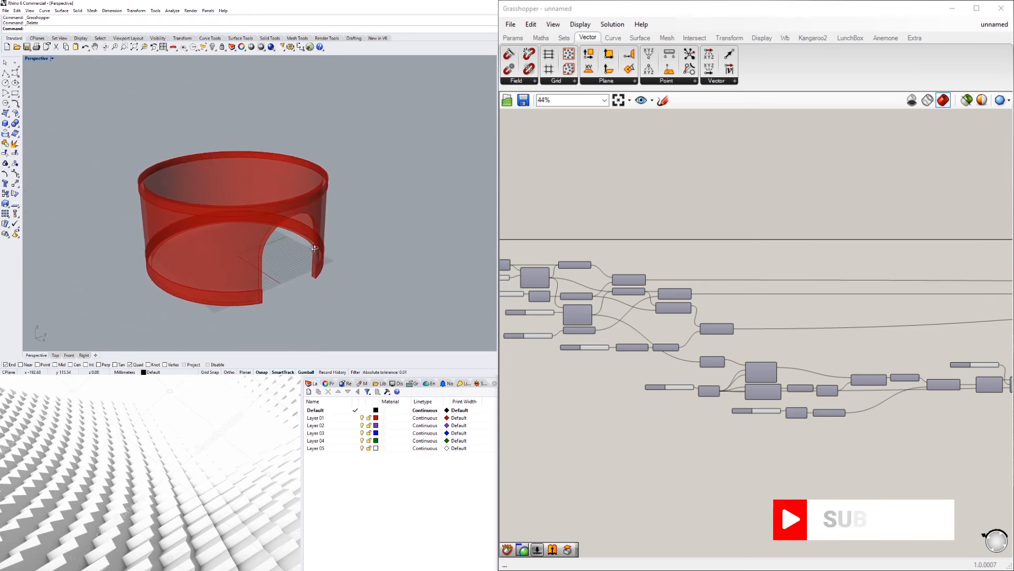
pyautogui.scroll(6, 299, 274)
pyautogui.scroll(-2, 234, 282)
pyautogui.moveTo(296, 292); pyautogui.dragTo(237, 226, button='right')
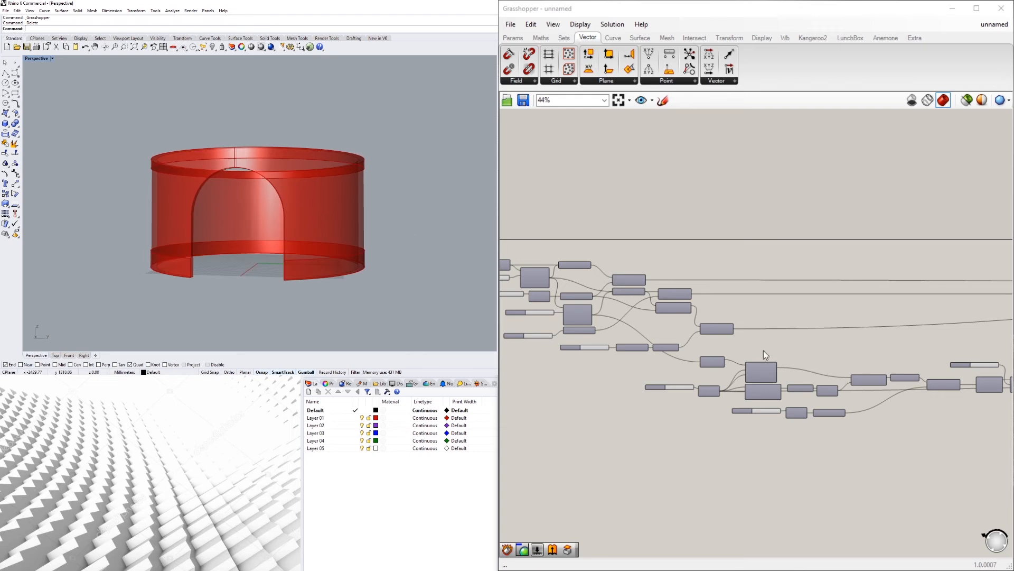
pyautogui.scroll(-3, 763, 350)
pyautogui.scroll(8, 708, 370)
pyautogui.moveTo(708, 371); pyautogui.dragTo(748, 378)
pyautogui.click(732, 335)
pyautogui.moveTo(579, 359); pyautogui.dragTo(851, 388, button='right')
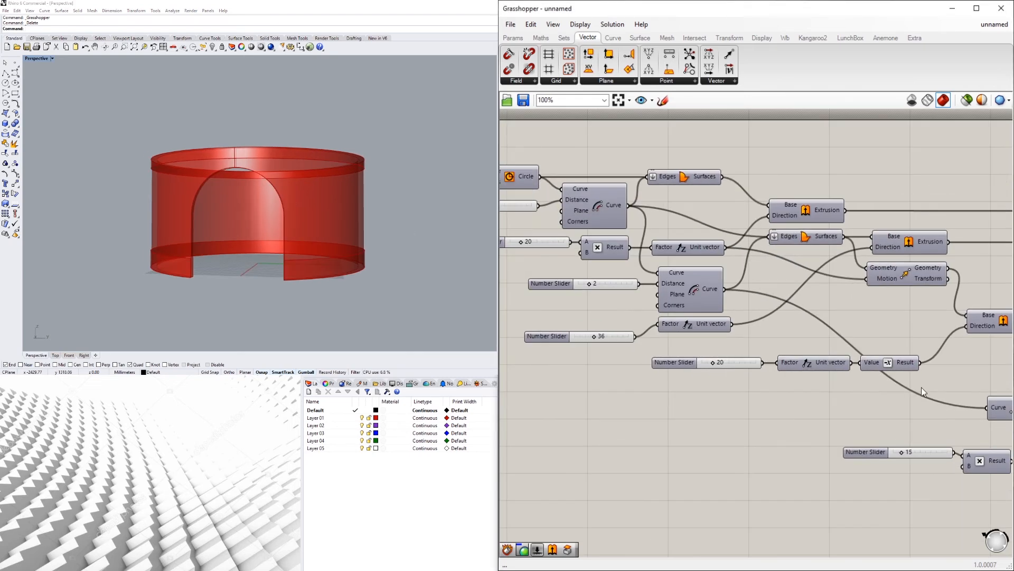
pyautogui.scroll(-6, 936, 372)
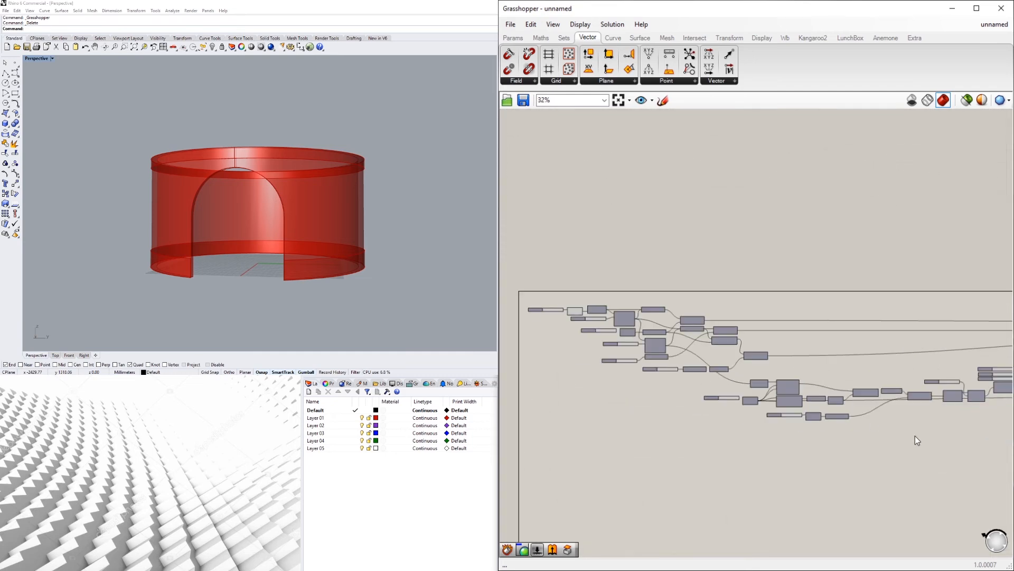
pyautogui.scroll(-3, 703, 400)
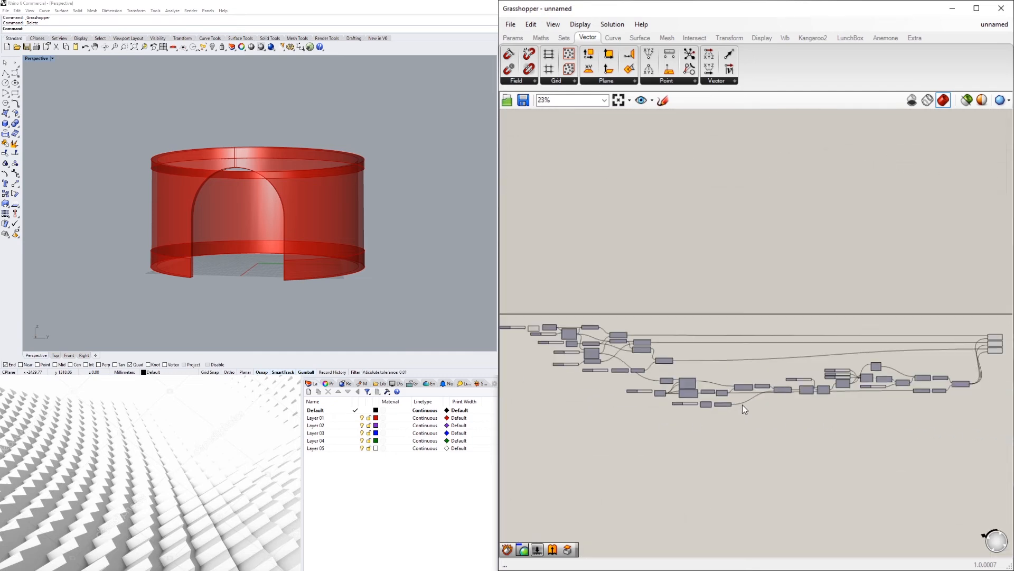
# Move the whole set of arch-opening components up, closer to the wall and ring components.
pyautogui.moveTo(997, 465); pyautogui.dragTo(620, 350)
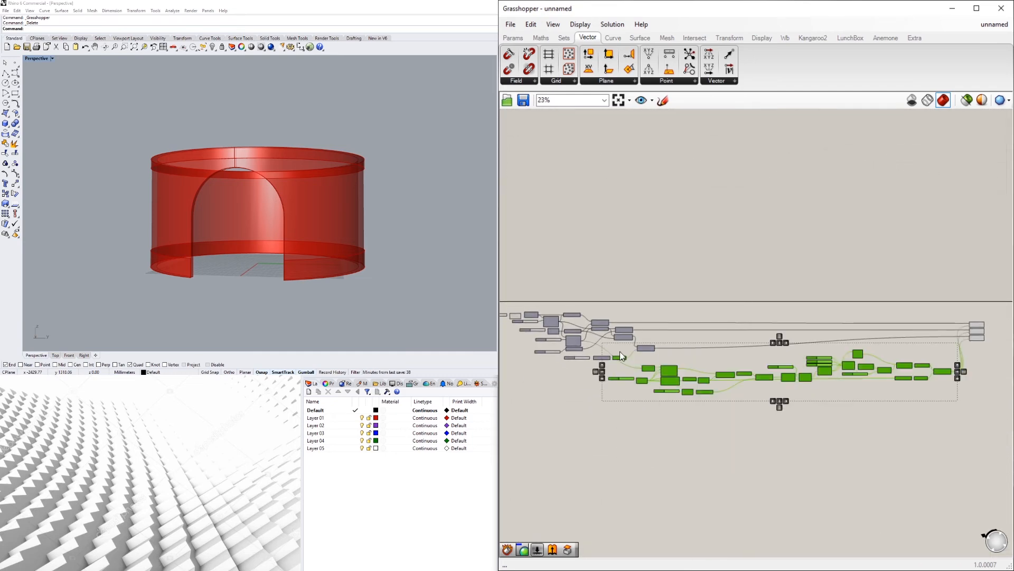
pyautogui.scroll(4, 620, 351)
pyautogui.scroll(2, 603, 356)
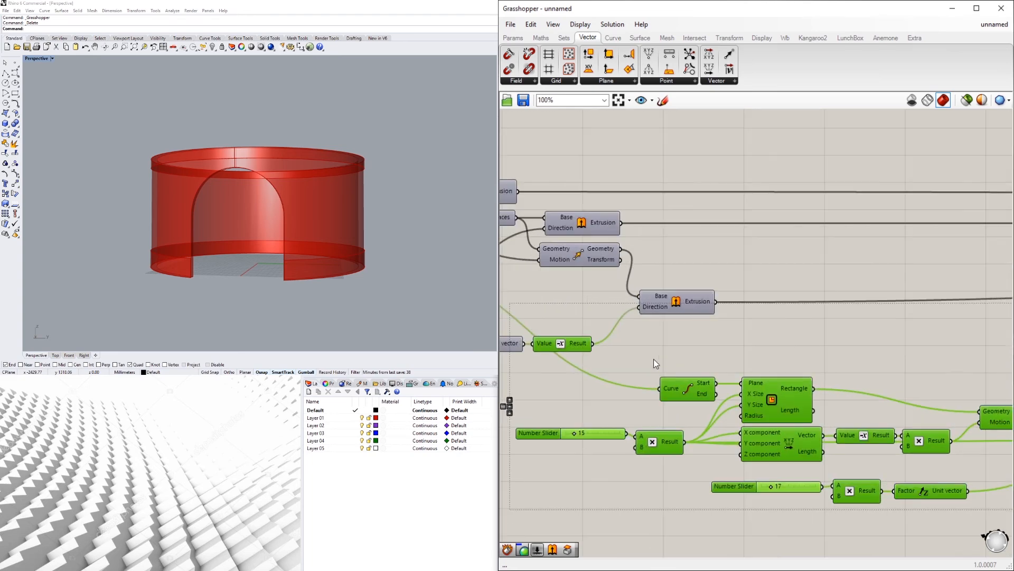
pyautogui.moveTo(706, 393); pyautogui.dragTo(712, 348)
pyautogui.scroll(-2, 707, 452)
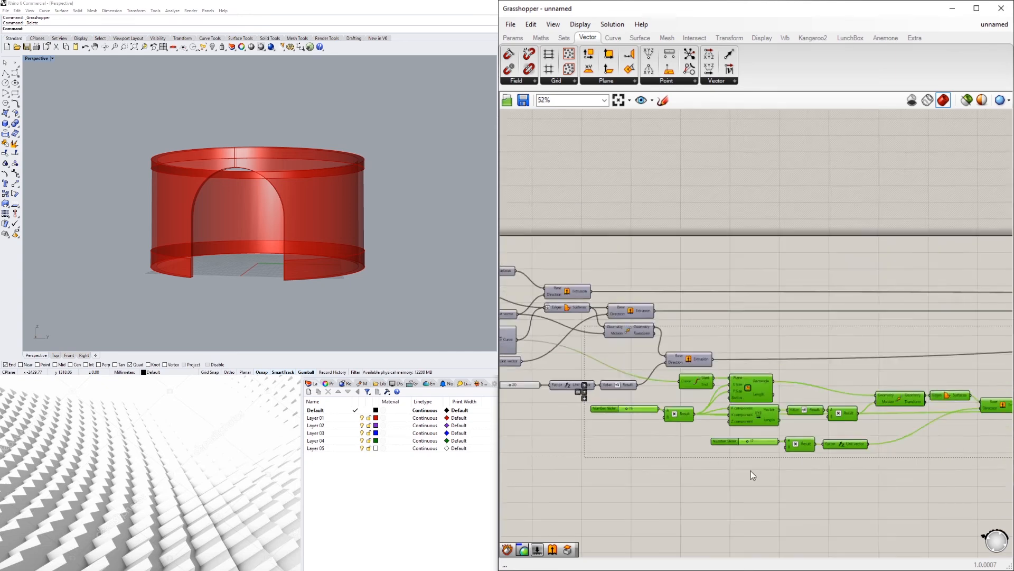
# Shift the three Solid Difference components up, level with the incoming wall and ring wires.
pyautogui.click(751, 473)
pyautogui.scroll(-1, 760, 476)
pyautogui.moveTo(906, 507); pyautogui.dragTo(664, 472, button='right')
pyautogui.moveTo(958, 320); pyautogui.dragTo(822, 357, button='right')
pyautogui.scroll(3, 822, 358)
pyautogui.moveTo(993, 370); pyautogui.dragTo(734, 387, button='right')
pyautogui.scroll(-1, 734, 387)
pyautogui.moveTo(900, 411); pyautogui.dragTo(864, 331)
pyautogui.click(832, 446)
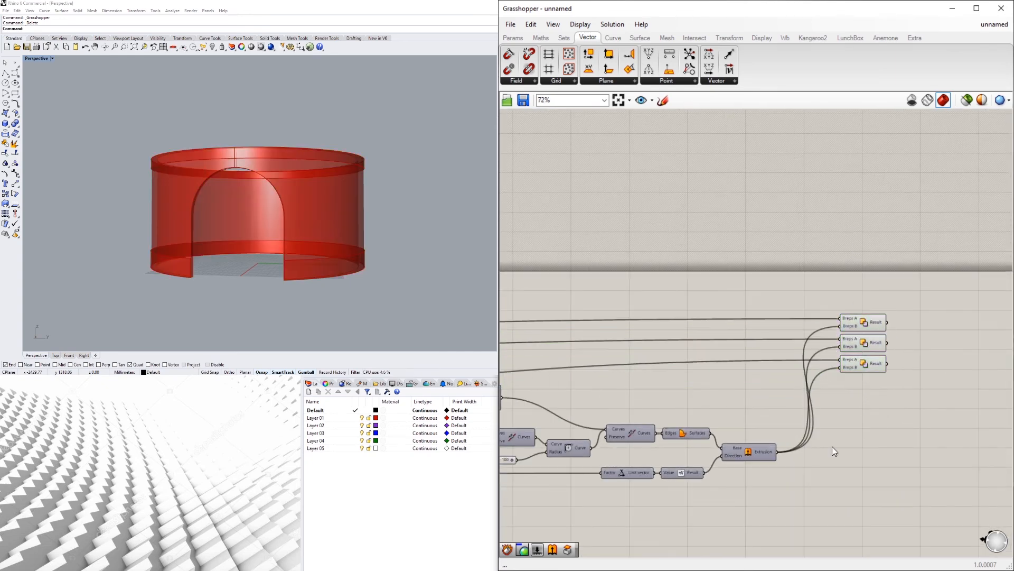
# Select the entire definition and shift it slightly on the canvas.
pyautogui.moveTo(832, 446); pyautogui.dragTo(966, 417, button='right')
pyautogui.scroll(-2, 845, 407)
pyautogui.scroll(1, 836, 385)
pyautogui.scroll(-3, 835, 386)
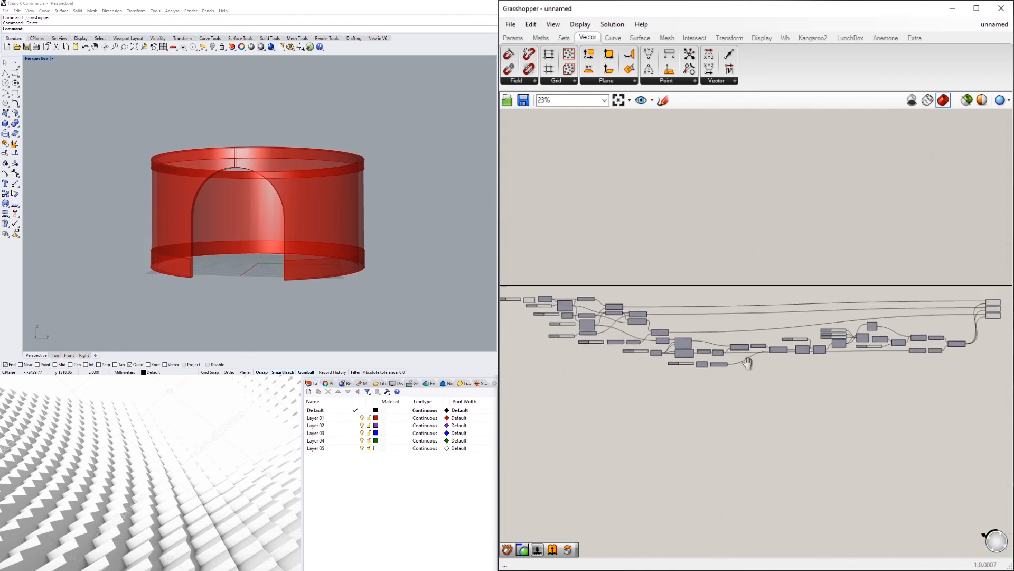
pyautogui.moveTo(932, 404); pyautogui.dragTo(556, 280)
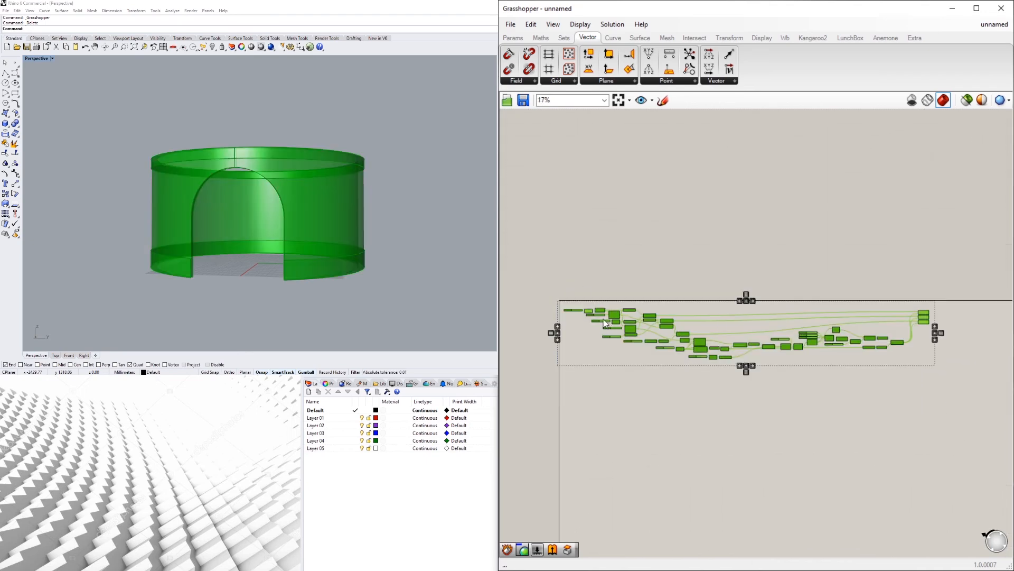
pyautogui.scroll(2, 606, 323)
pyautogui.moveTo(653, 306); pyautogui.dragTo(656, 304)
pyautogui.click(655, 243)
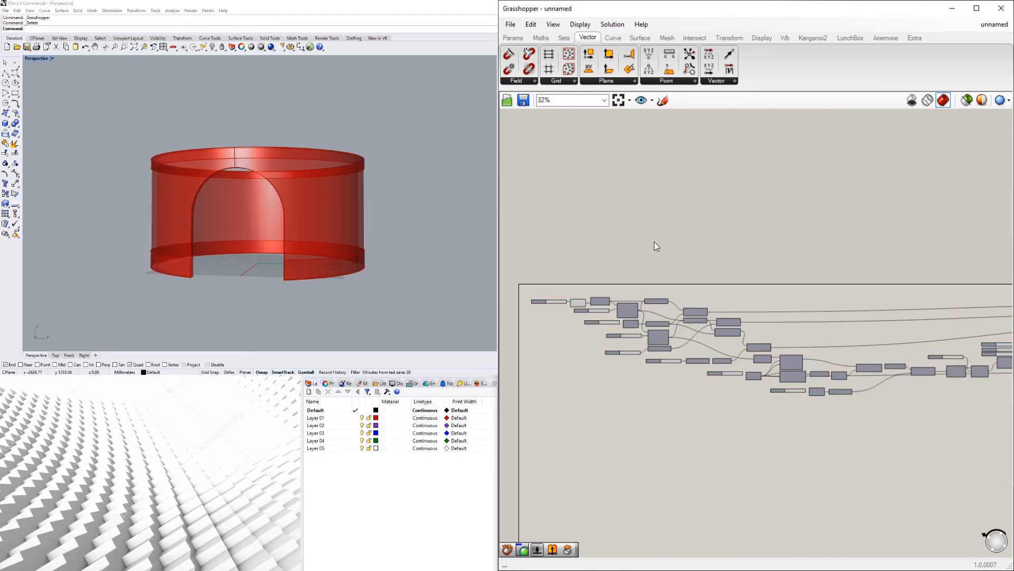
# Save the definition as BASE-STRUCTURE_01 in the 20-07DGSYT_ folder inside DCO-GRAPHICSTUDIO's 00_YOUTUBE folder on drive E.
pyautogui.hotkey('ctrl', 's')
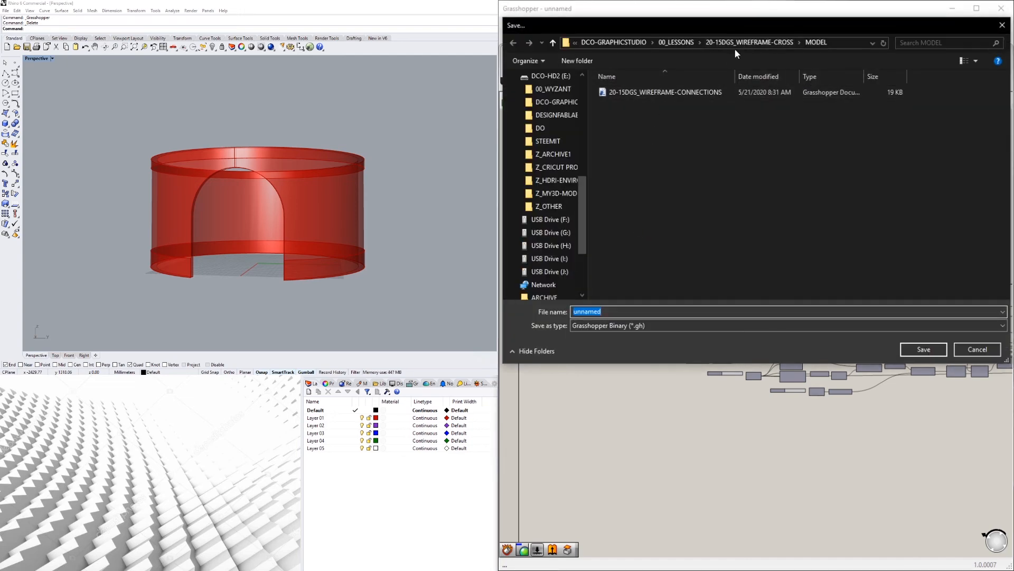
pyautogui.click(670, 45)
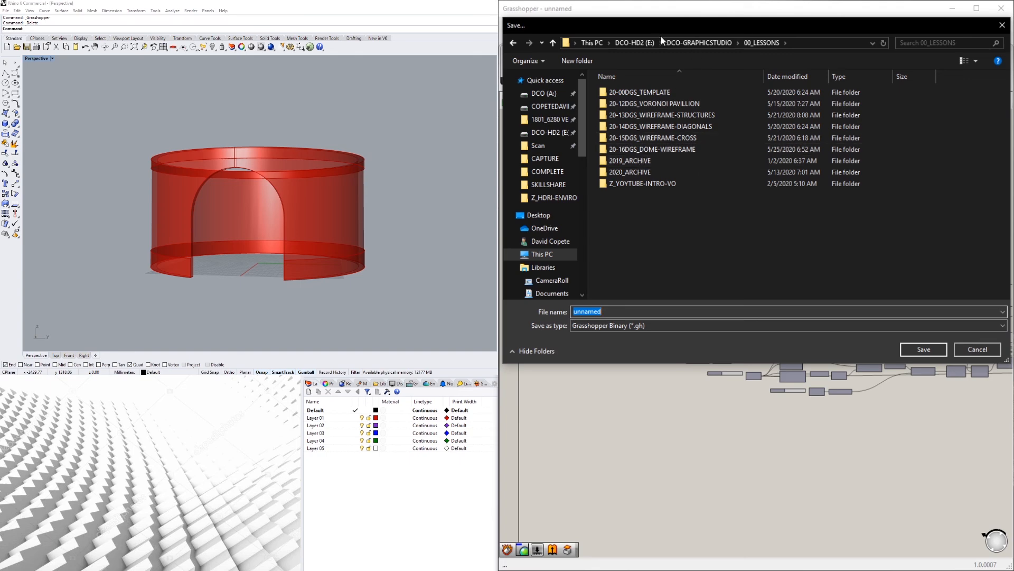
pyautogui.click(639, 44)
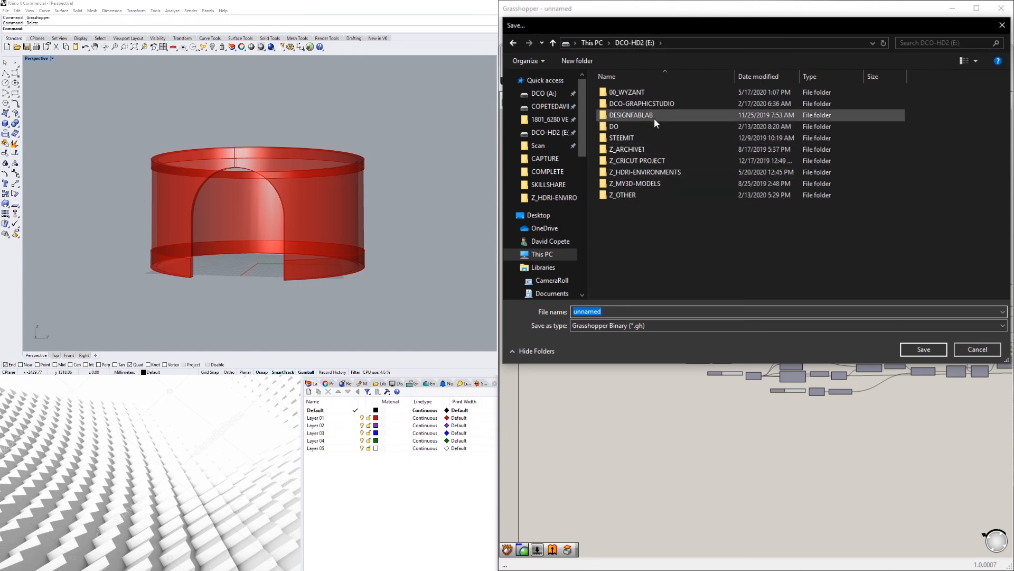
pyautogui.doubleClick(645, 105)
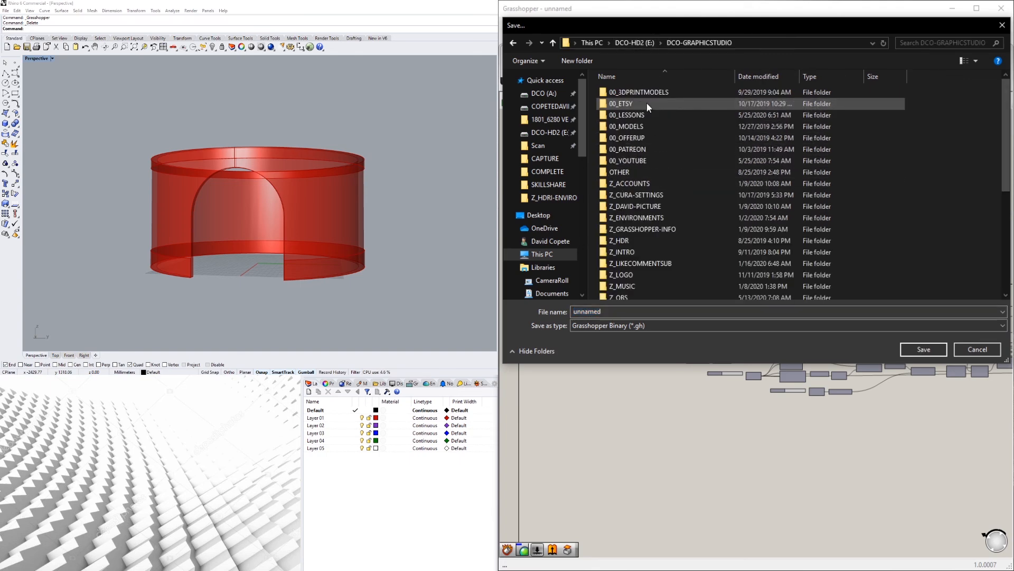
pyautogui.doubleClick(646, 162)
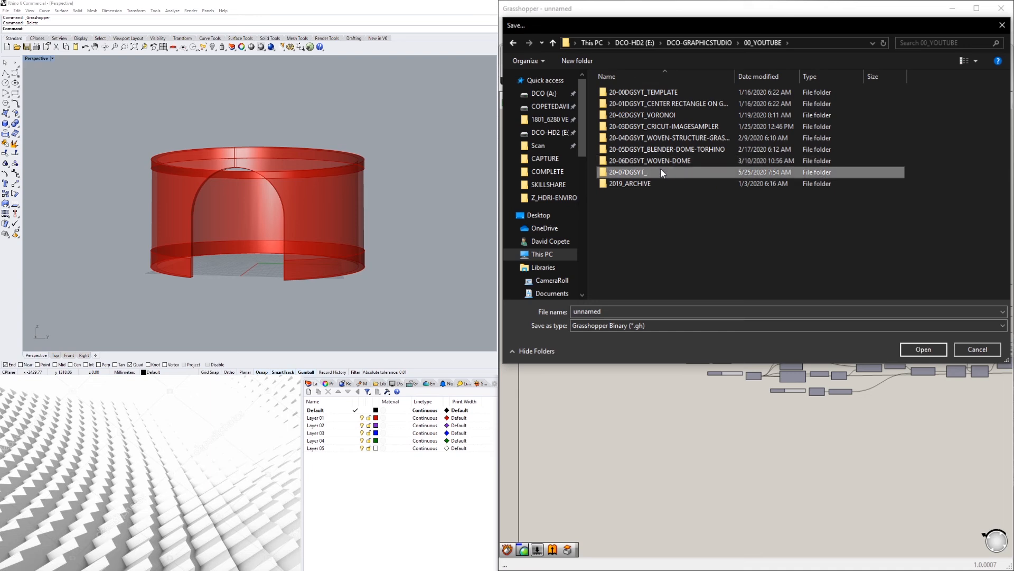
pyautogui.doubleClick(660, 170)
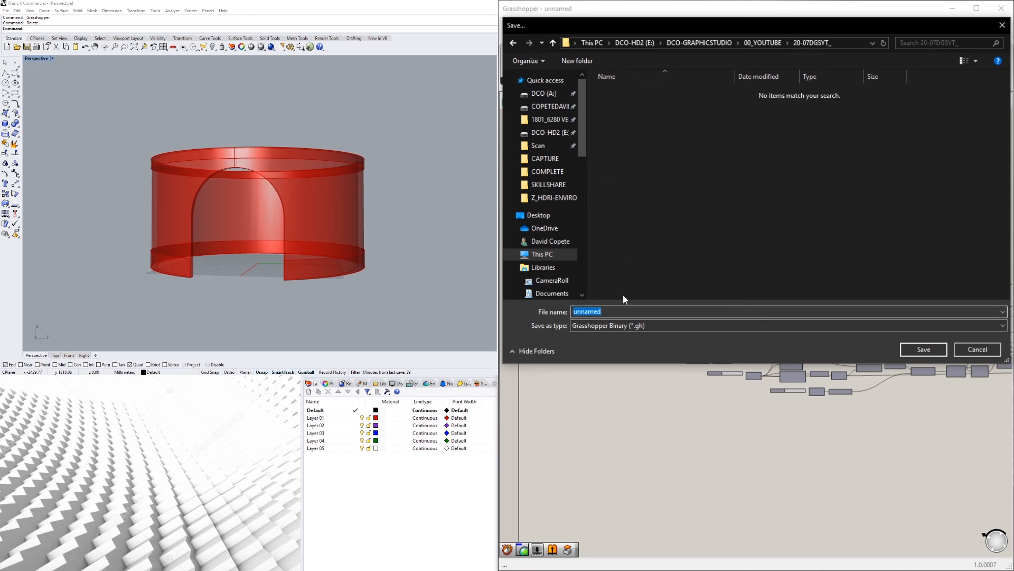
pyautogui.write('dome')
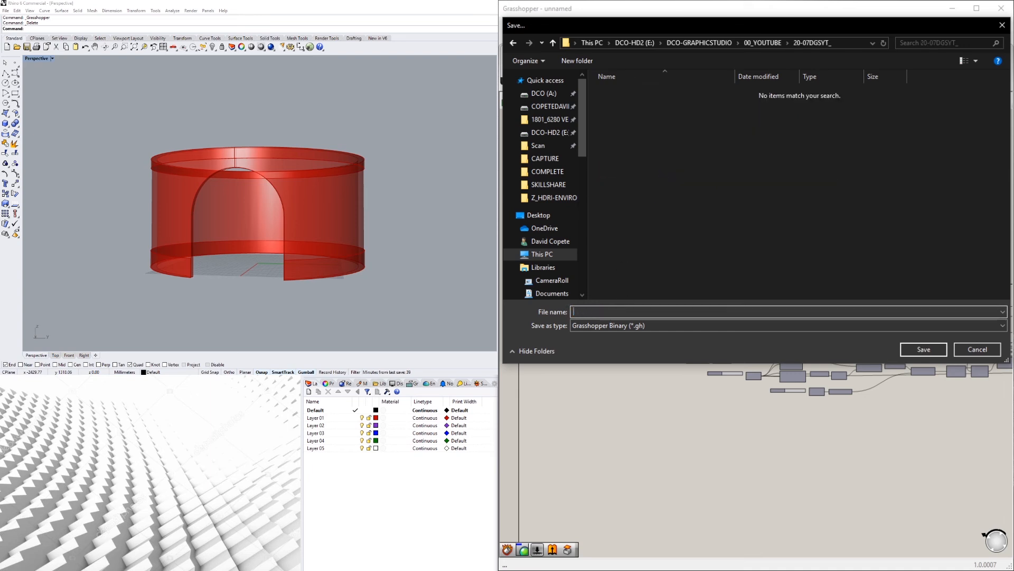
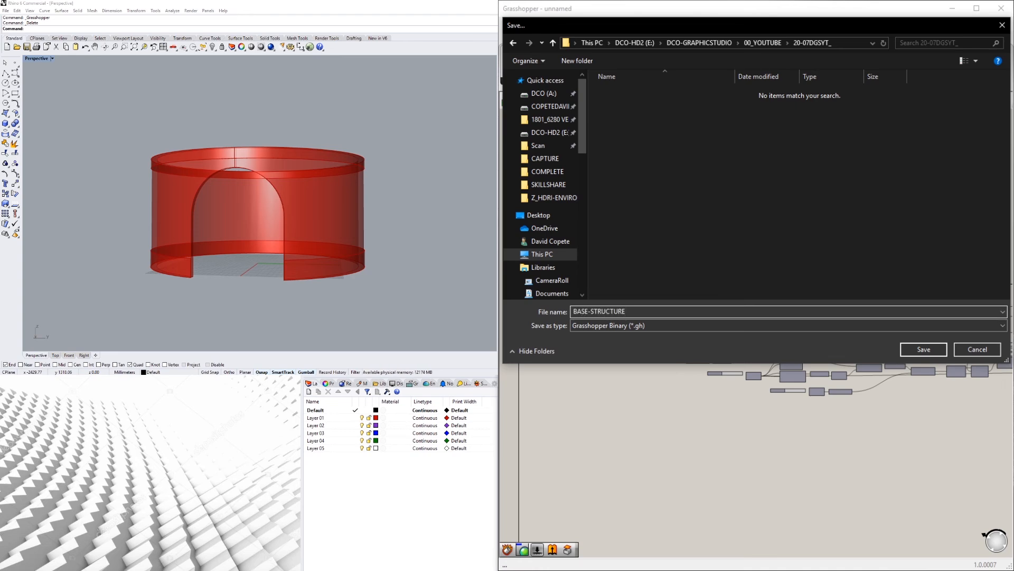
pyautogui.write('1')
pyautogui.press('Return')
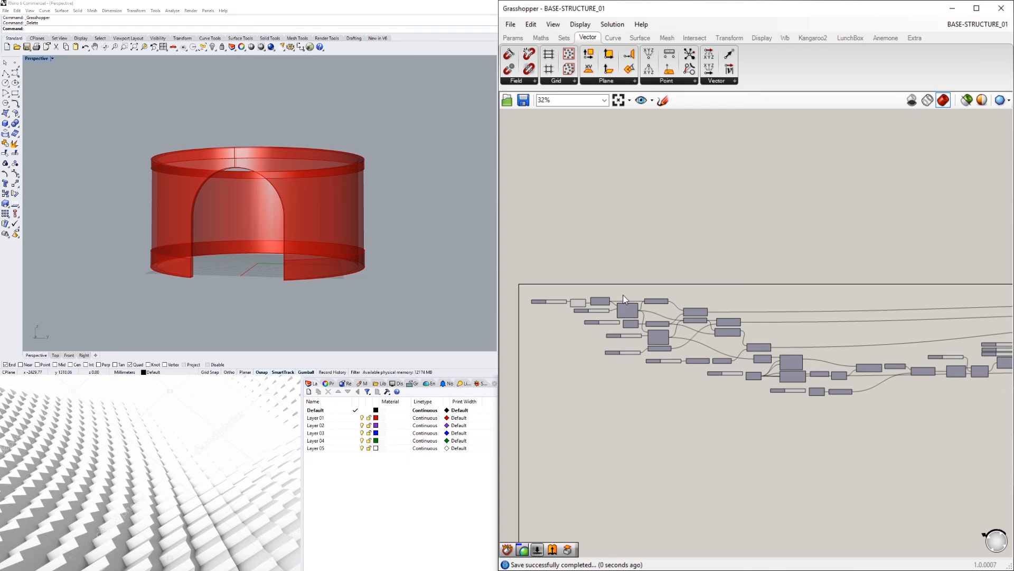
# Turn on the preview of the arch Extrusion that cuts the wall and rings.
pyautogui.moveTo(429, 158); pyautogui.dragTo(248, 235, button='right')
pyautogui.scroll(5, 824, 400)
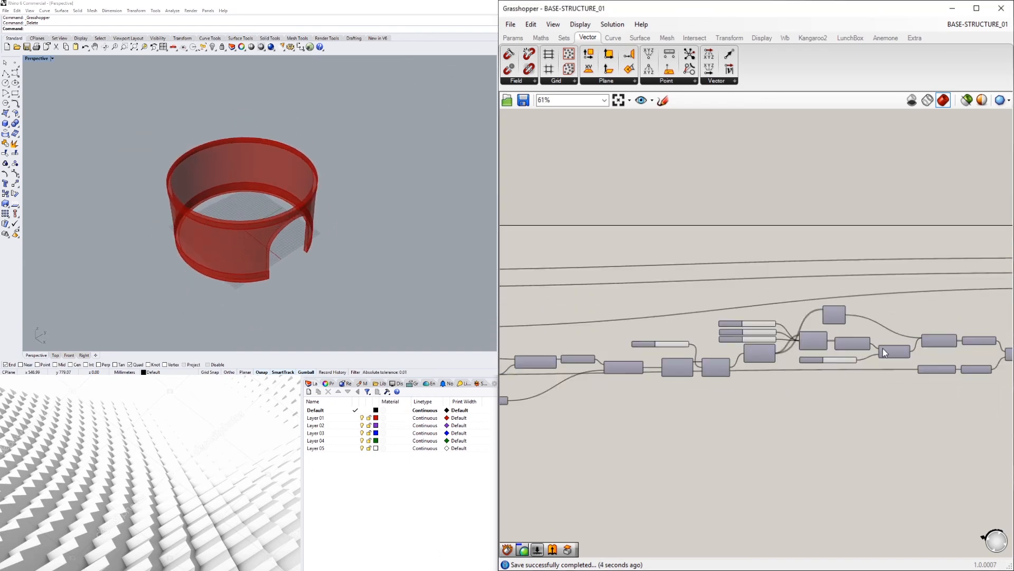
pyautogui.click(723, 384)
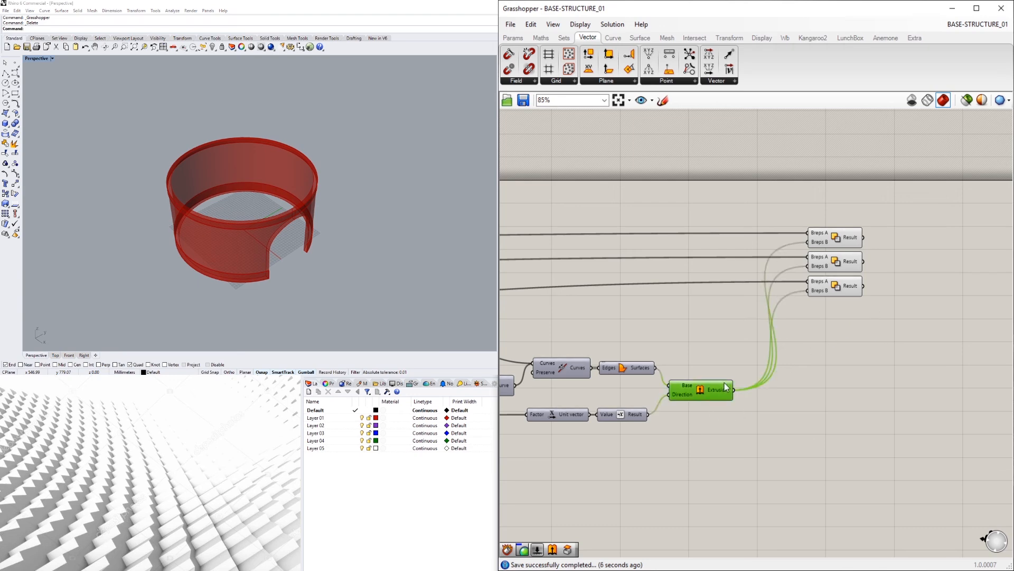
pyautogui.doubleClick(791, 414)
pyautogui.click(699, 391)
pyautogui.rightClick(699, 391)
pyautogui.click(715, 415)
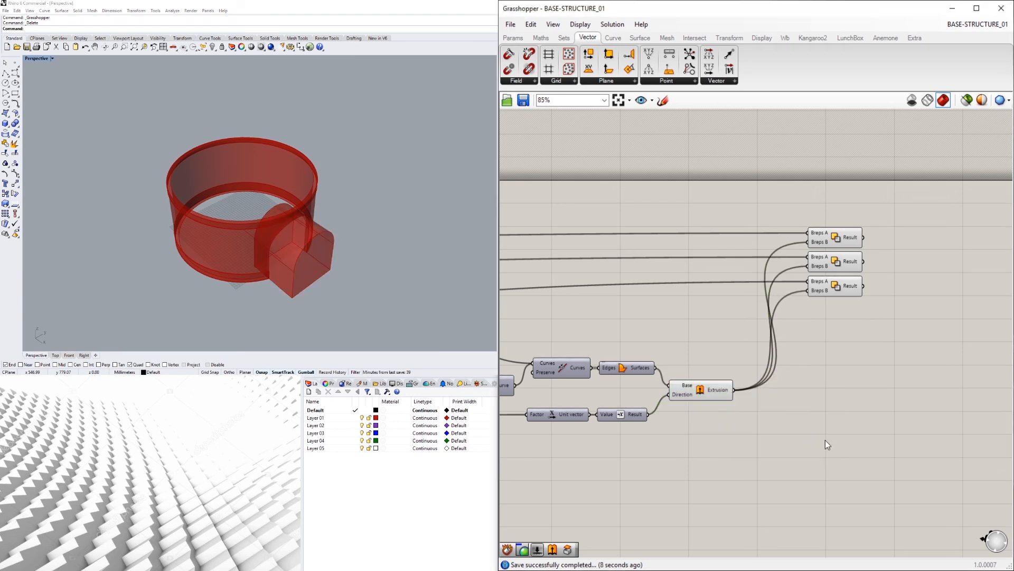
# Add a Rotate component beside the arch Extrusion and a Series component just before it.
pyautogui.doubleClick(825, 439)
pyautogui.write('ROT')
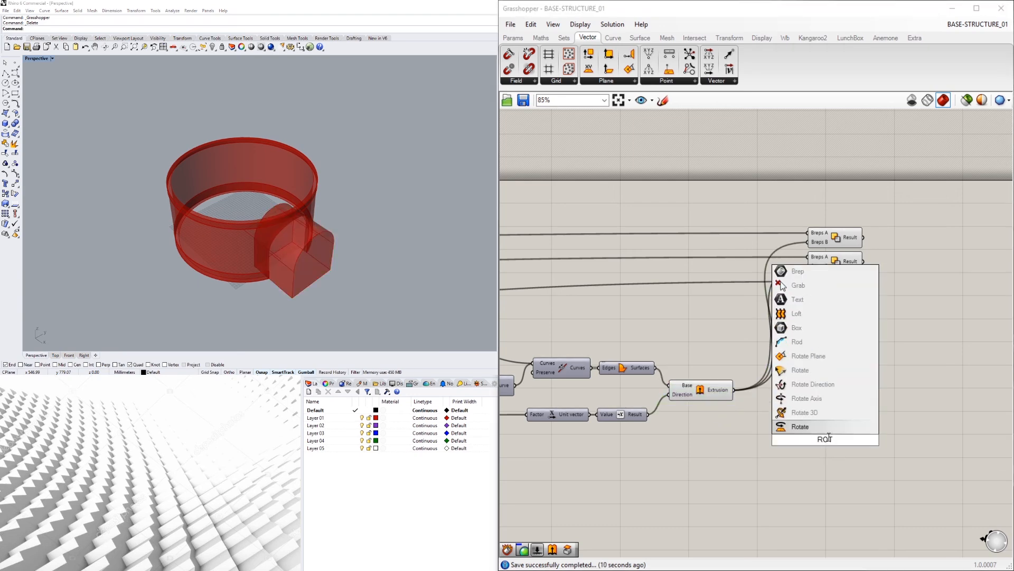
pyautogui.press('Return')
pyautogui.moveTo(823, 432); pyautogui.dragTo(902, 423)
pyautogui.doubleClick(711, 445)
pyautogui.write('SER')
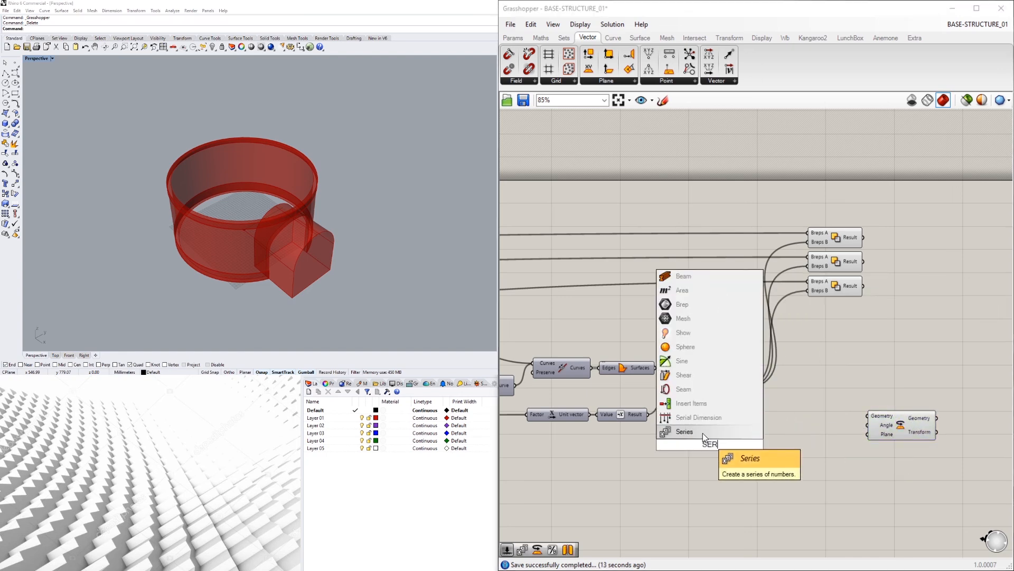
pyautogui.click(703, 432)
pyautogui.moveTo(724, 447); pyautogui.dragTo(855, 453)
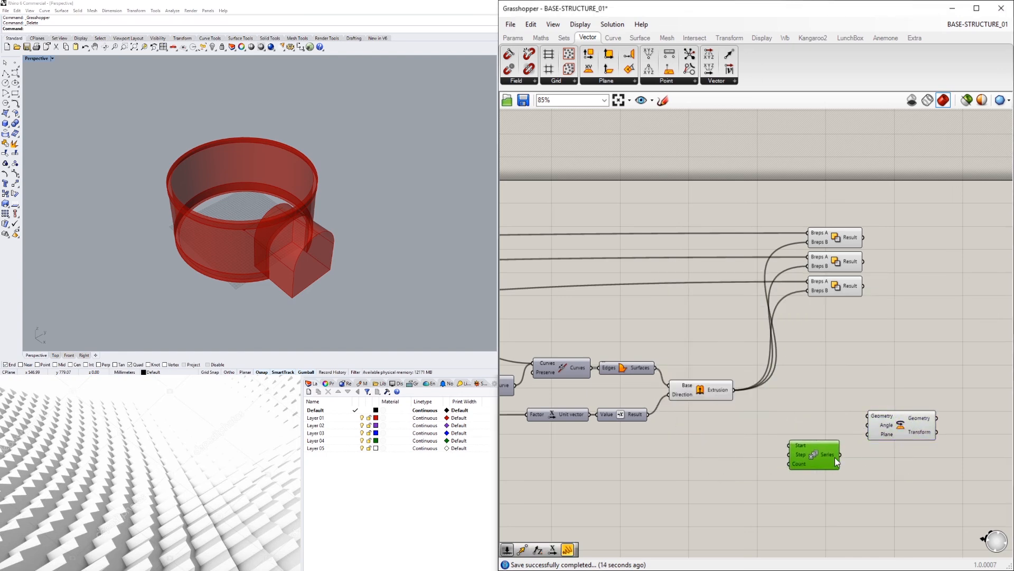
pyautogui.scroll(2, 701, 408)
pyautogui.scroll(-2, 706, 393)
pyautogui.moveTo(780, 410); pyautogui.dragTo(737, 396, button='right')
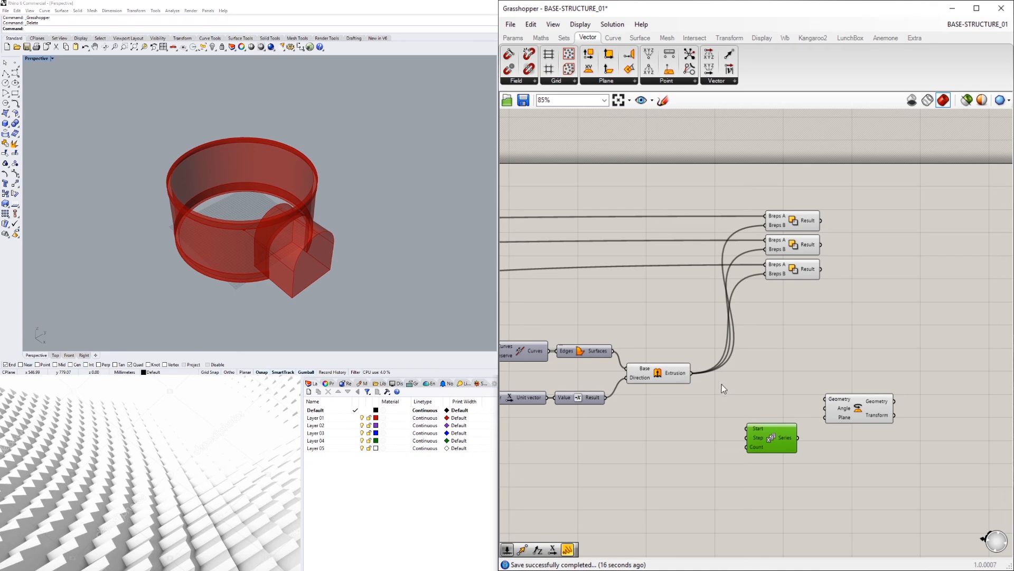
# Connect the Series to Rotate's Angle input and the arch Extrusion to its Geometry input.
pyautogui.moveTo(798, 438); pyautogui.dragTo(873, 418)
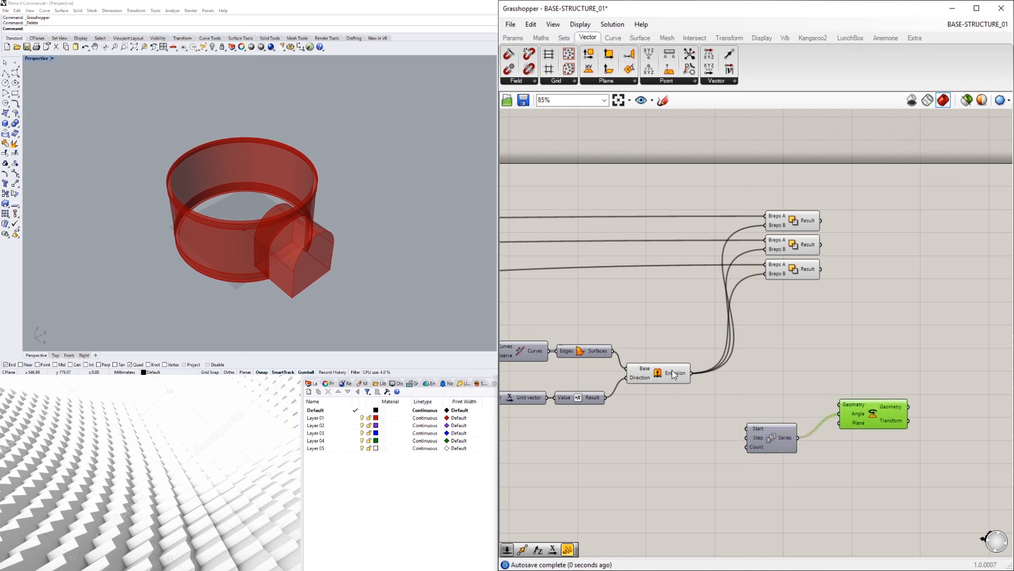
pyautogui.moveTo(760, 384); pyautogui.dragTo(839, 405)
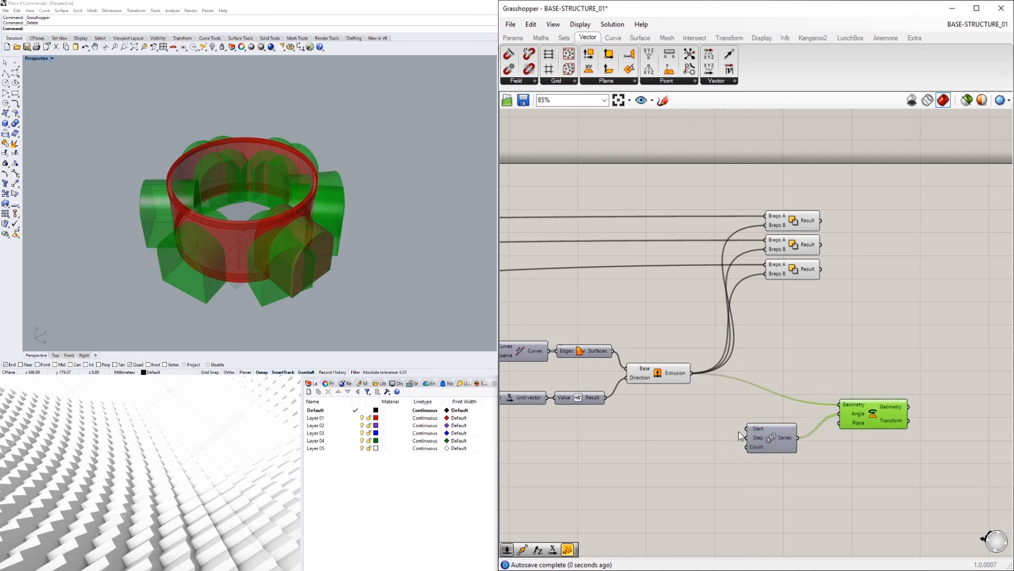
pyautogui.click(222, 232)
# Add a compact panel containing 360 between the arch Extrusion and the Series.
pyautogui.moveTo(673, 442); pyautogui.dragTo(691, 428, button='right')
pyautogui.doubleClick(674, 423)
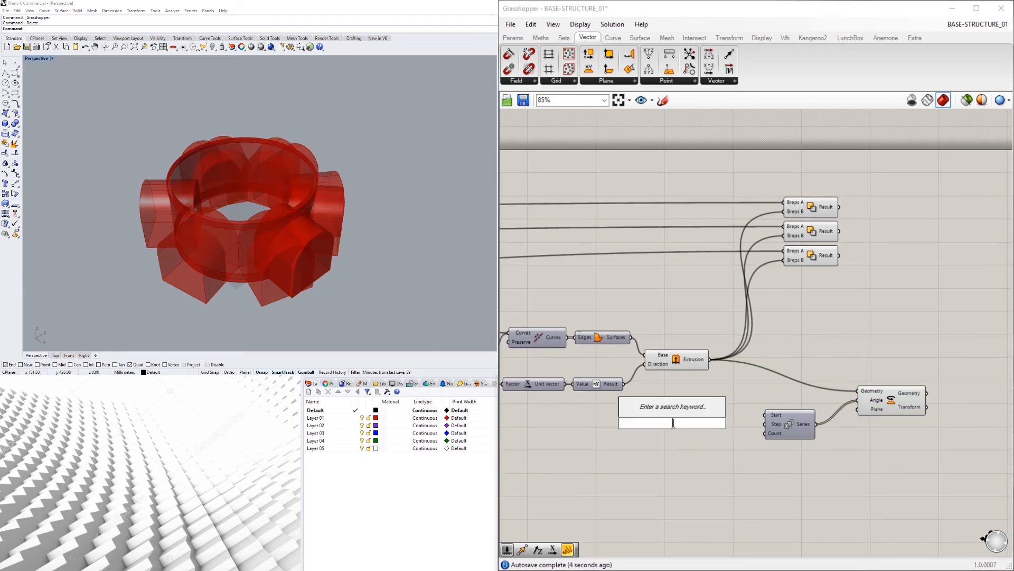
pyautogui.click(622, 446)
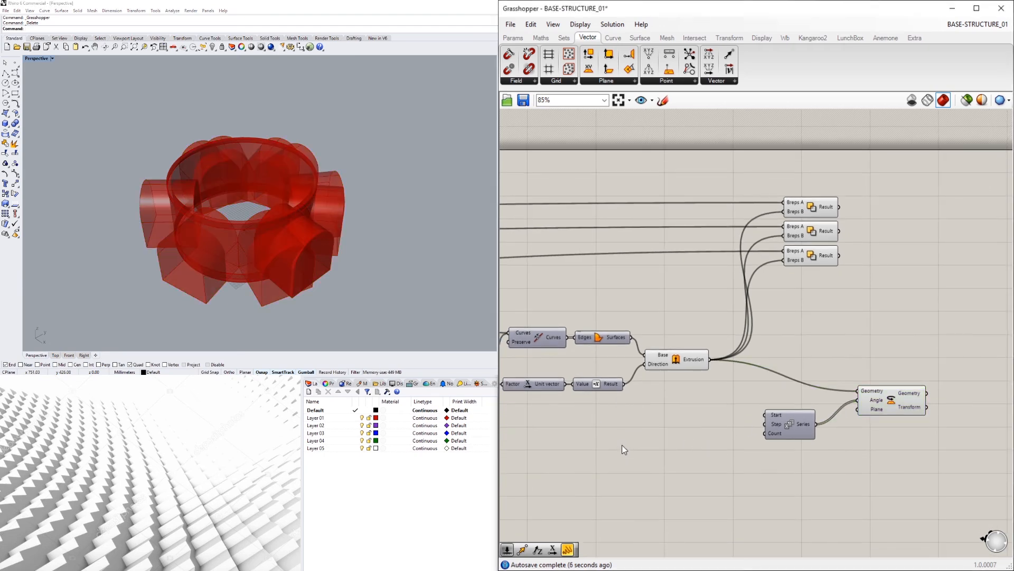
pyautogui.doubleClick(622, 445)
pyautogui.write('panel')
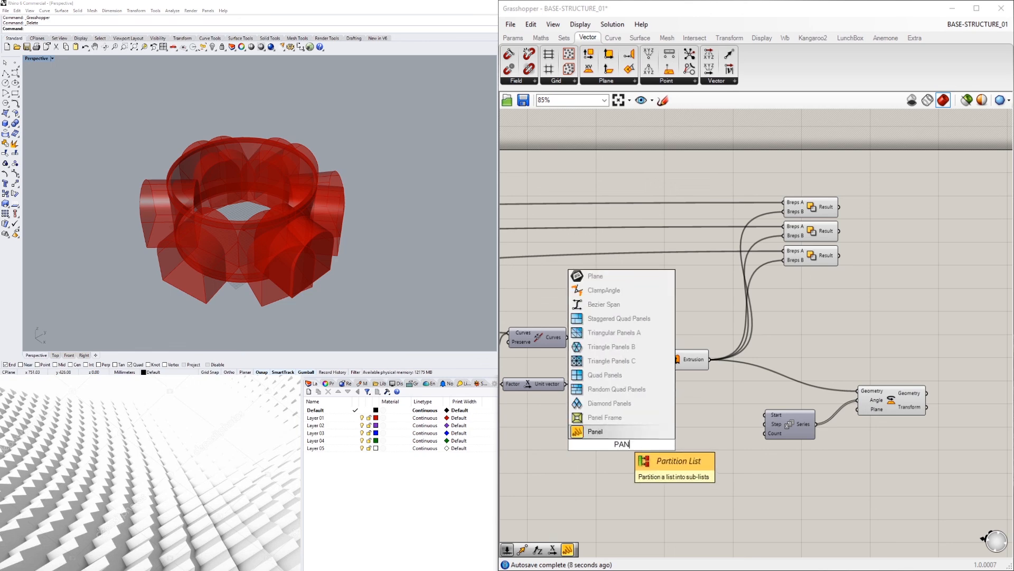
pyautogui.click(613, 429)
pyautogui.scroll(2, 625, 452)
pyautogui.doubleClick(625, 452)
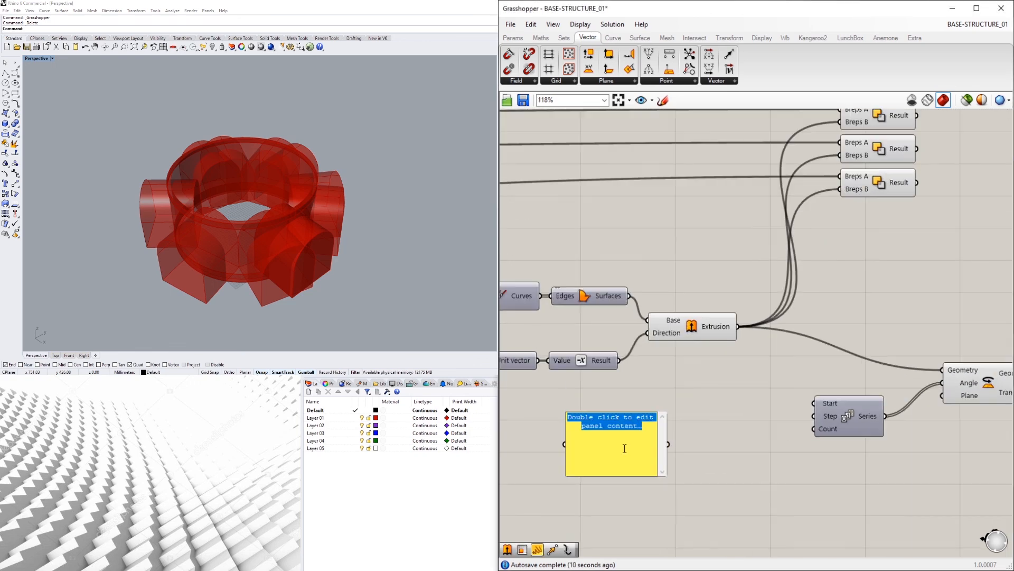
pyautogui.write('360')
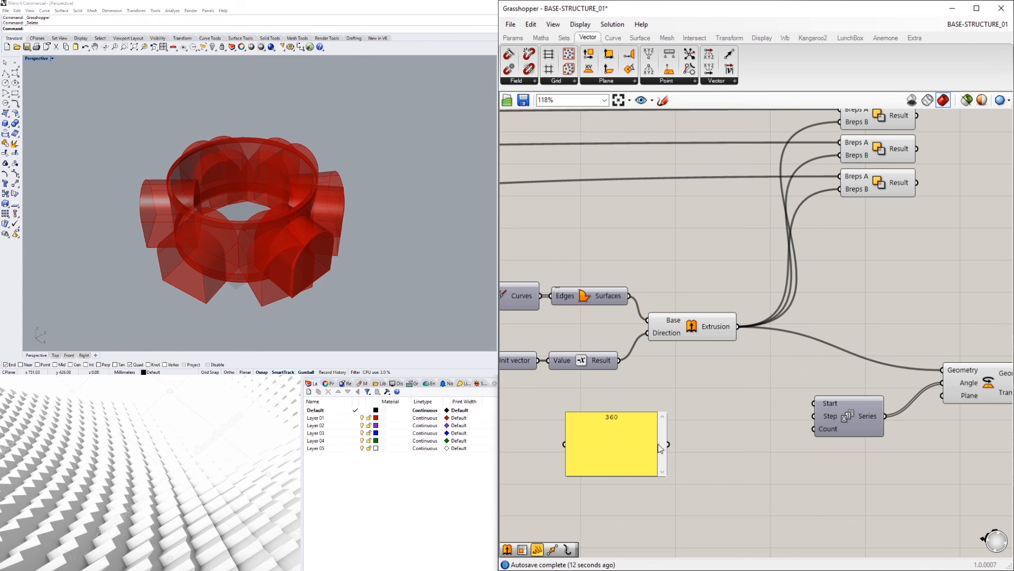
pyautogui.click(704, 449)
pyautogui.moveTo(661, 474); pyautogui.dragTo(727, 442)
# Add a Division component with the 360 panel as A and a new Number Slider of 4 as B.
pyautogui.doubleClick(710, 440)
pyautogui.write('/')
pyautogui.press('Return')
pyautogui.click(641, 455)
pyautogui.doubleClick(642, 456)
pyautogui.write('4')
pyautogui.press('Return')
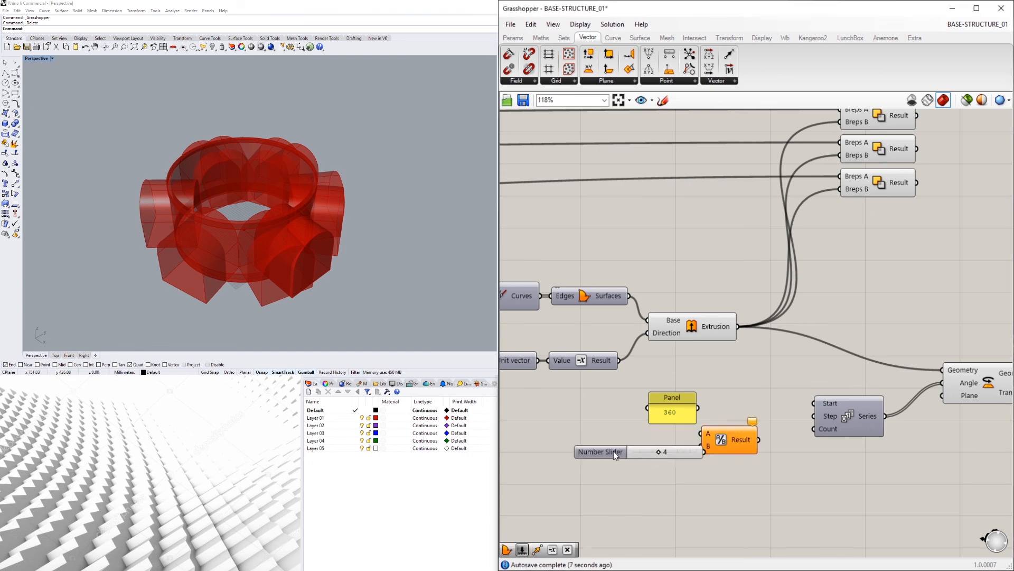
pyautogui.moveTo(719, 442); pyautogui.dragTo(729, 432)
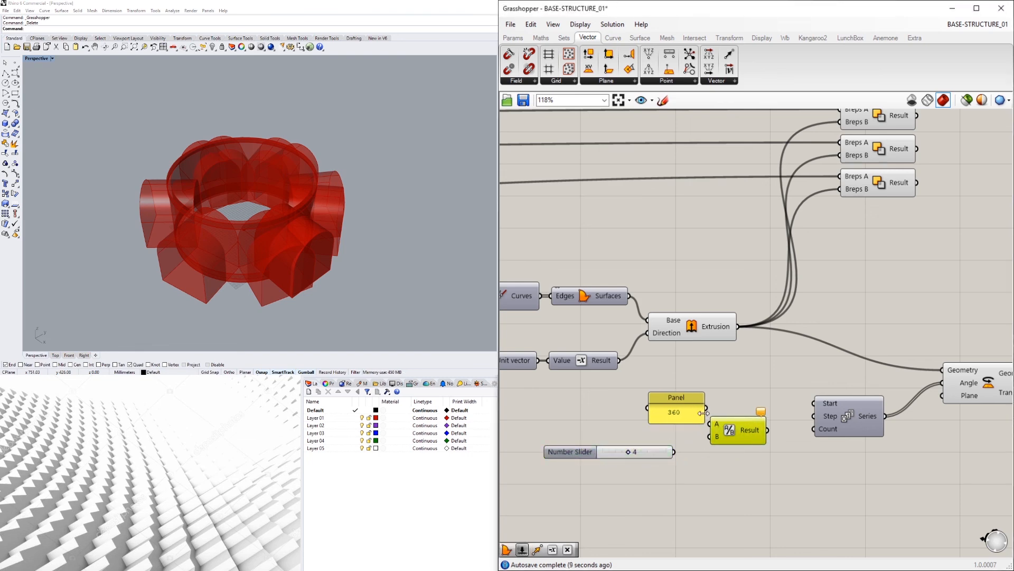
pyautogui.hotkey('ctrl', 'z')
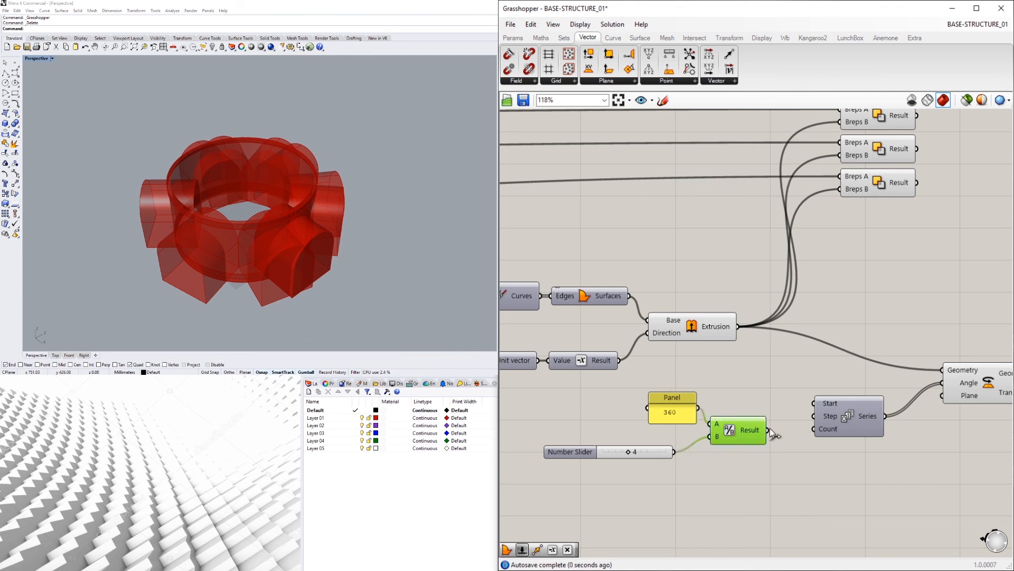
# Feed the Division result into the Series' Step and set Rotate's Angle input to degrees.
pyautogui.moveTo(894, 410); pyautogui.dragTo(846, 420, button='right')
pyautogui.rightClick(902, 394)
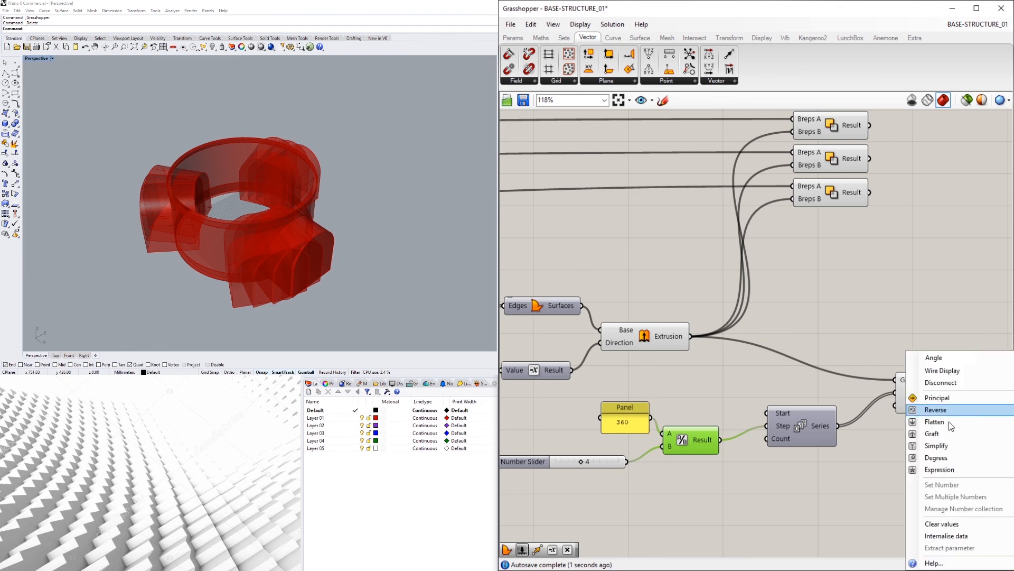
pyautogui.click(944, 459)
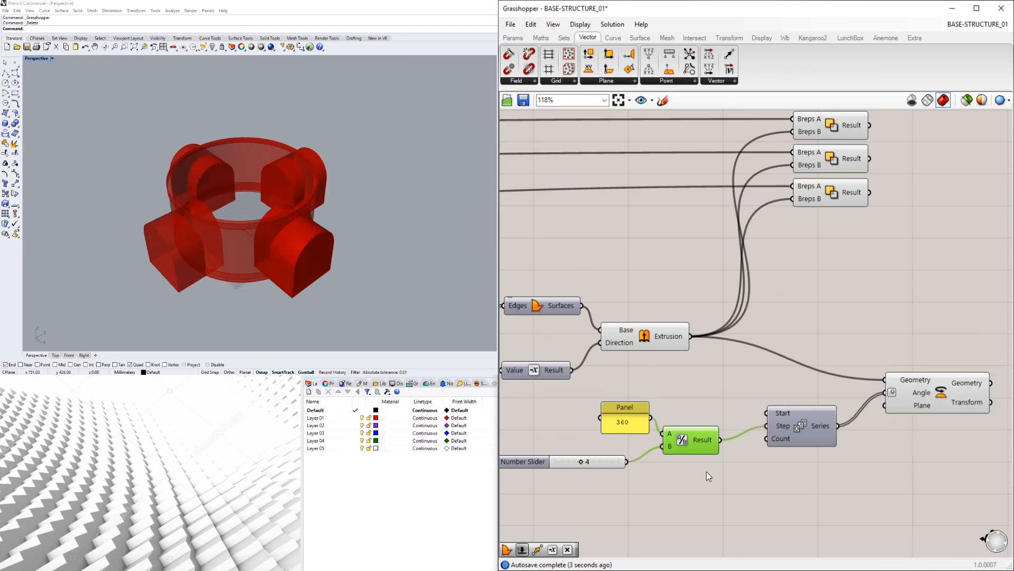
# Add a Number Slider with value 2 and connect it to the Series' Count input.
pyautogui.moveTo(643, 504); pyautogui.dragTo(695, 485, button='right')
pyautogui.doubleClick(695, 485)
pyautogui.write('2')
pyautogui.press('Return')
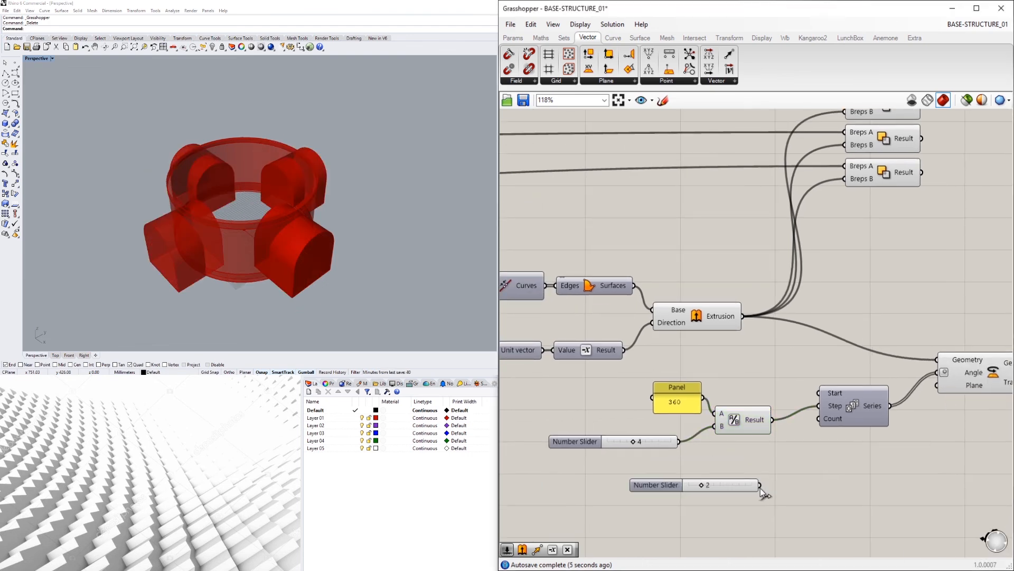
pyautogui.moveTo(760, 485); pyautogui.dragTo(820, 419)
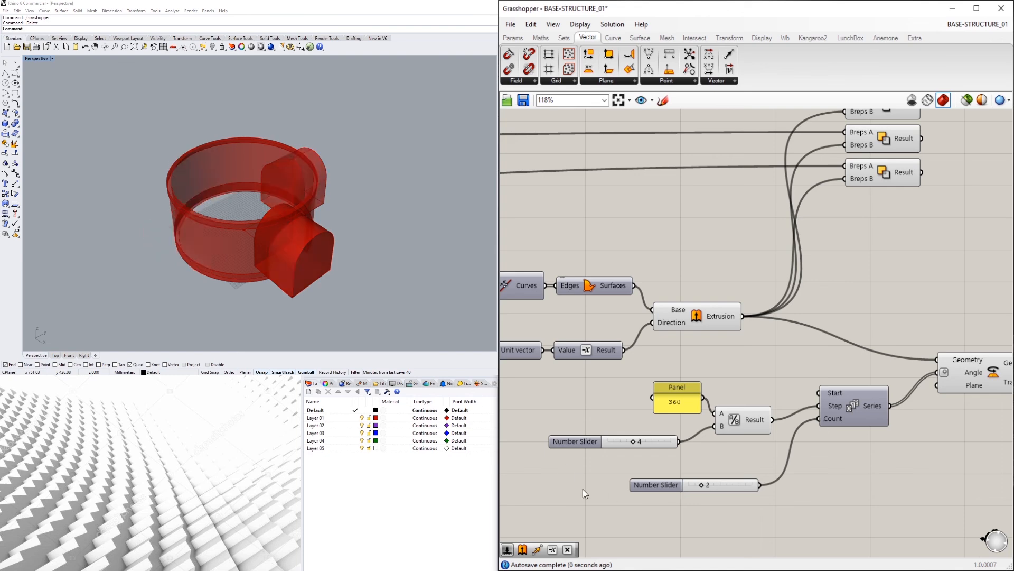
pyautogui.click(658, 482)
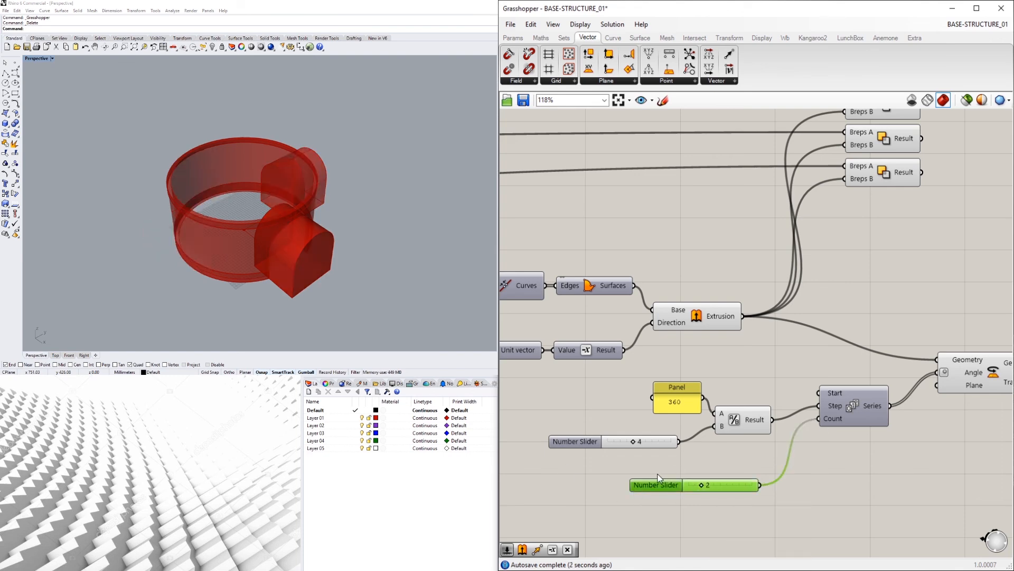
# Delete the Number Slider set to 2 and feed the Number Slider set to 4 into the Series' Count input.
pyautogui.press('Delete')
pyautogui.moveTo(678, 441); pyautogui.dragTo(826, 439)
pyautogui.scroll(3, 603, 452)
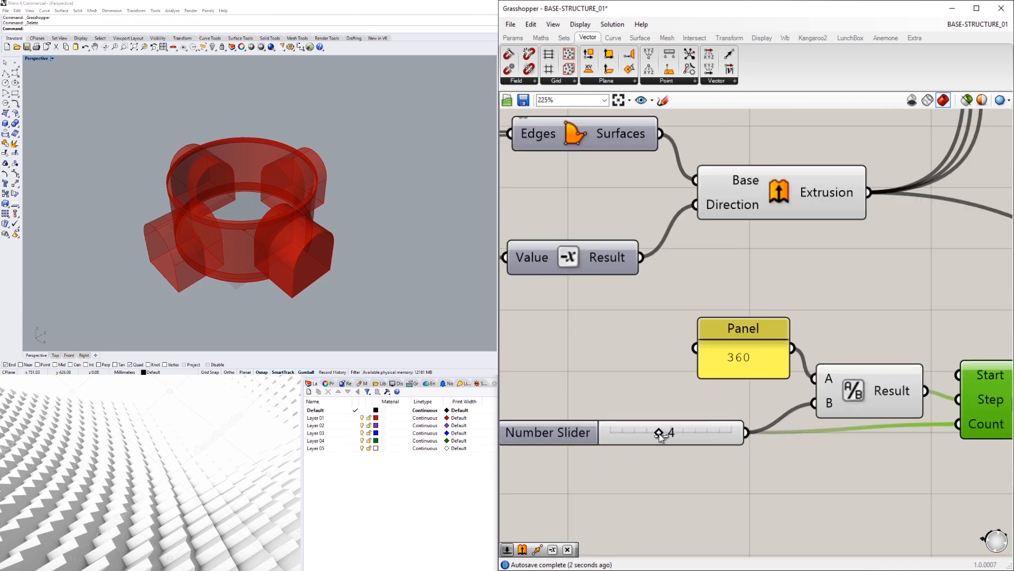
pyautogui.moveTo(662, 432)
pyautogui.mouseDown()
pyautogui.moveTo(681, 432)
pyautogui.moveTo(659, 434)
pyautogui.mouseUp()
pyautogui.scroll(-5, 778, 392)
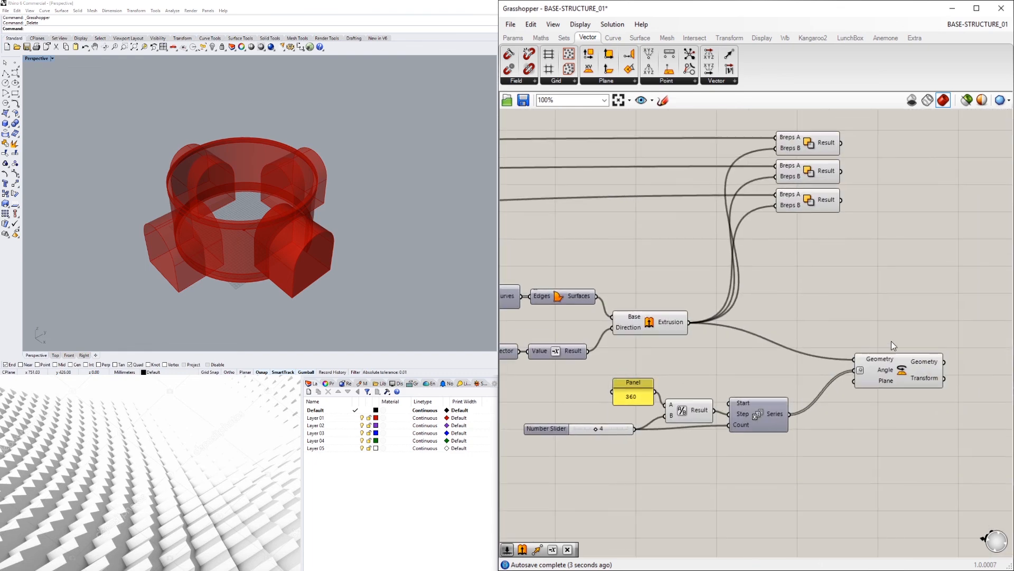
# Move the three Solid Difference components farther from the arch Extrusion and bring the Rotate component closer to it.
pyautogui.moveTo(852, 326); pyautogui.dragTo(976, 239)
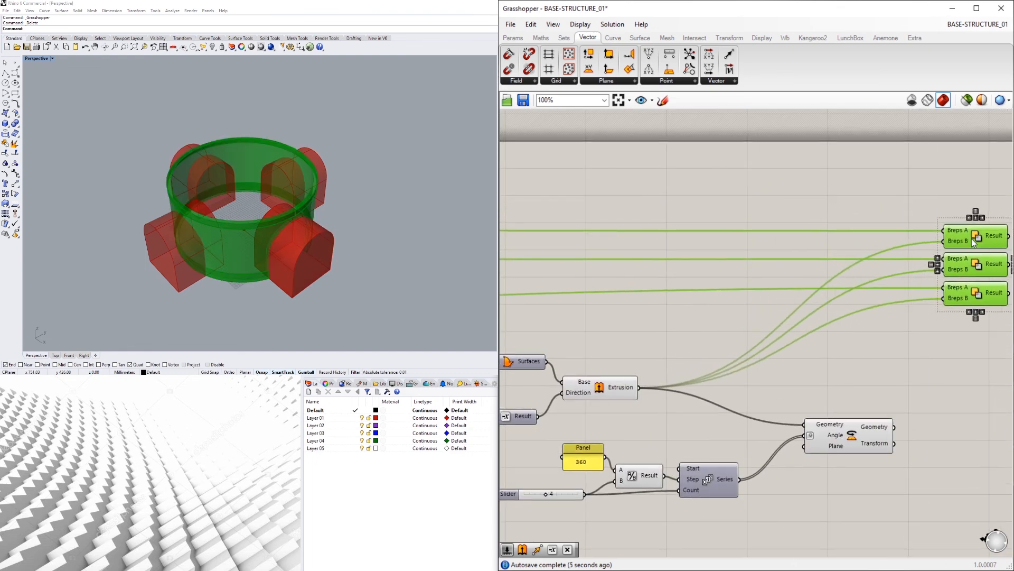
pyautogui.click(902, 399)
pyautogui.moveTo(812, 429); pyautogui.dragTo(788, 391)
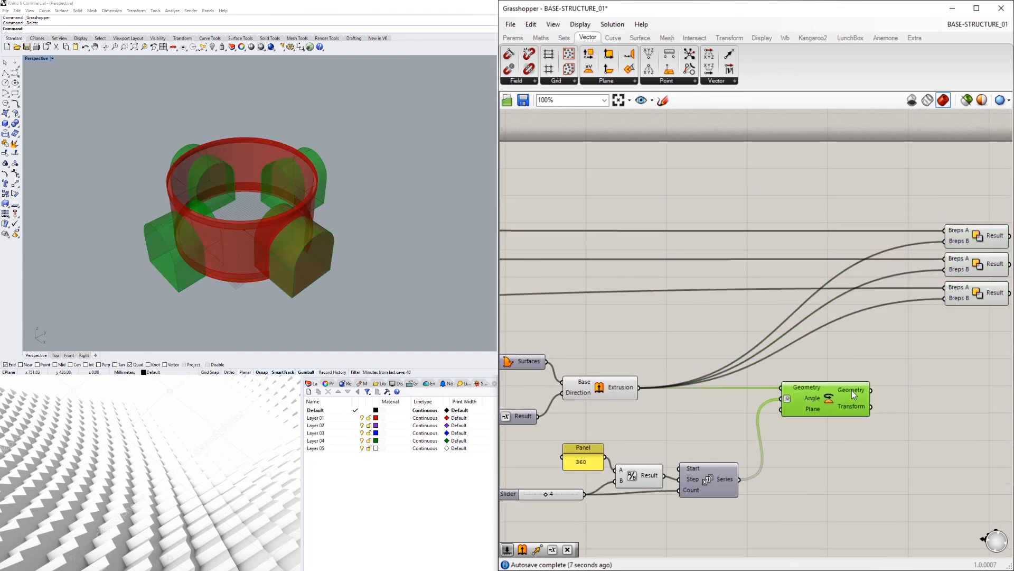
# Flatten the Geometry output of the Rotate component.
pyautogui.rightClick(853, 391)
pyautogui.click(893, 431)
pyautogui.click(899, 422)
pyautogui.moveTo(998, 363); pyautogui.dragTo(861, 392, button='right')
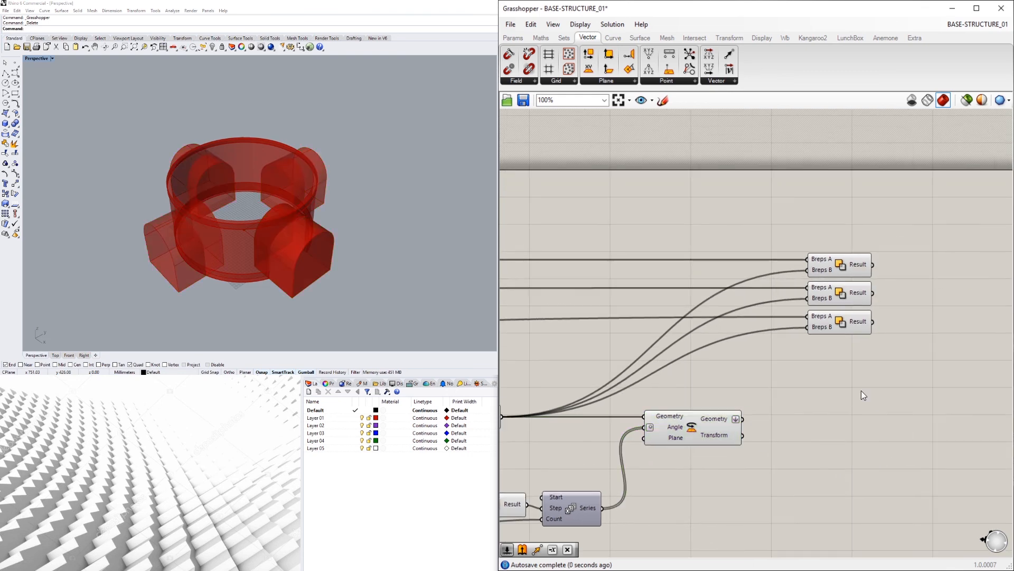
# Replace the Extrusion input on Breps B of all three Solid Difference components with Rotate's Geometry output.
pyautogui.moveTo(890, 371); pyautogui.dragTo(898, 261)
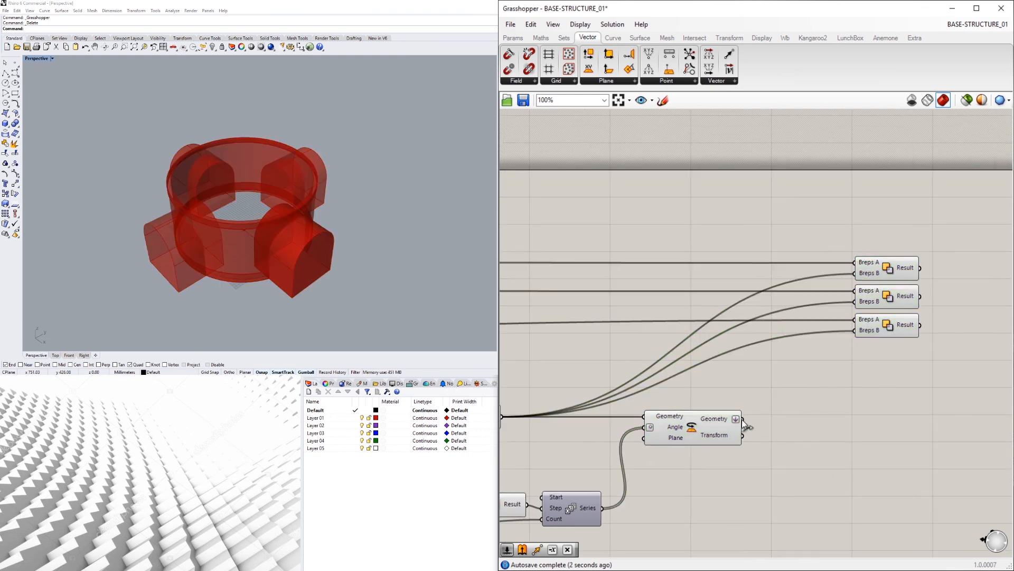
pyautogui.moveTo(848, 342); pyautogui.dragTo(854, 332)
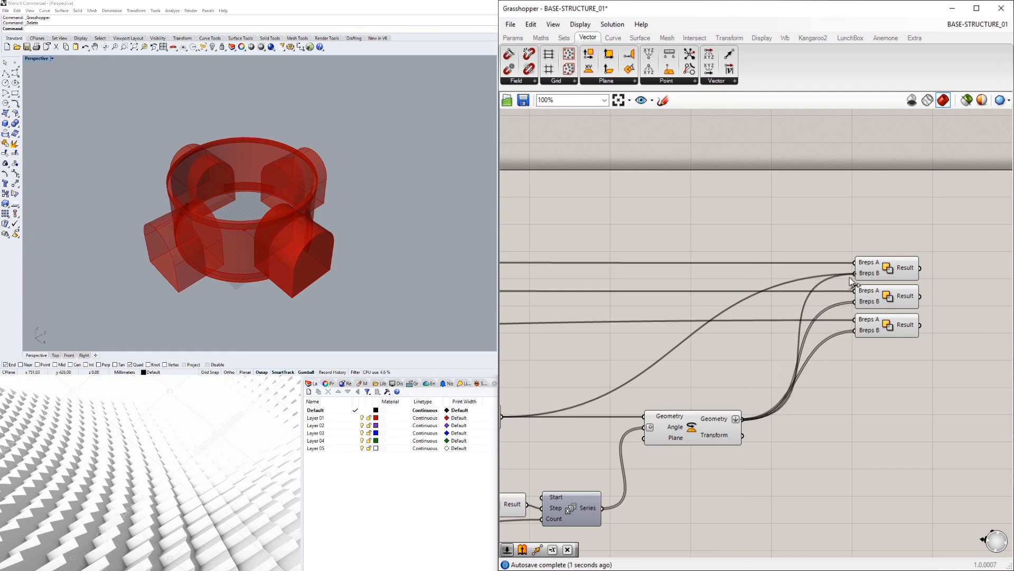
pyautogui.moveTo(849, 277); pyautogui.dragTo(850, 277)
# Turn off the preview of the Rotate component and of the arch Extrusion.
pyautogui.moveTo(756, 500); pyautogui.dragTo(719, 366)
pyautogui.middleClick(718, 367)
pyautogui.click(753, 334)
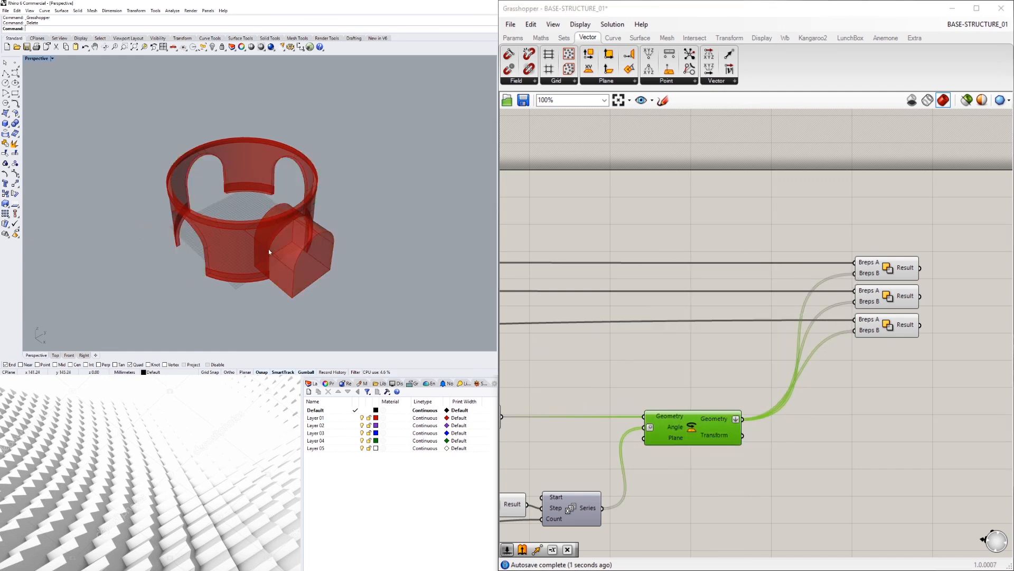
pyautogui.click(650, 389)
pyautogui.moveTo(650, 389); pyautogui.dragTo(820, 355, button='right')
pyautogui.rightClick(634, 384)
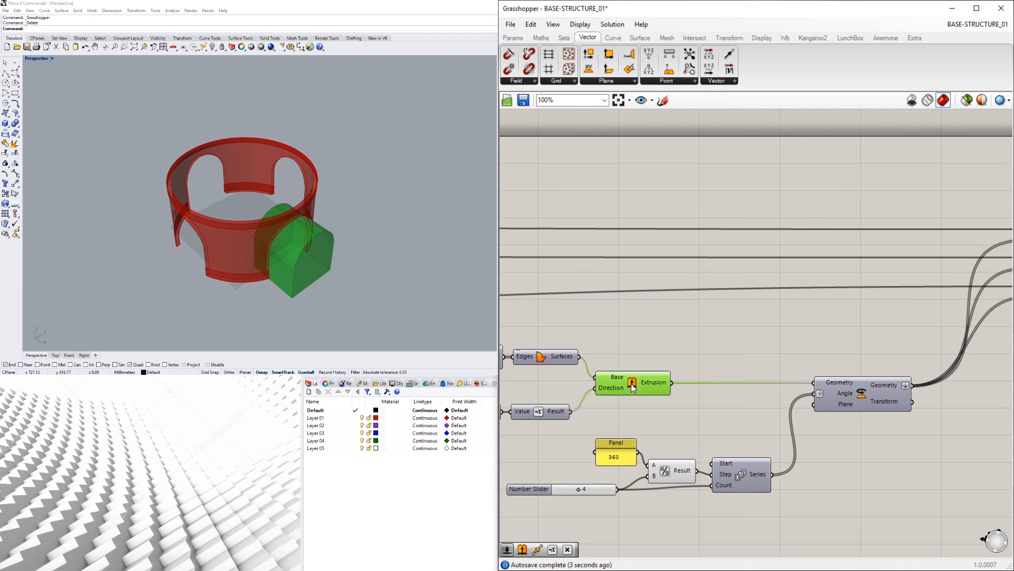
pyautogui.click(639, 410)
# Set the Number Slider that drives the Division and the Series' Count to 3.
pyautogui.moveTo(232, 260); pyautogui.dragTo(345, 246, button='right')
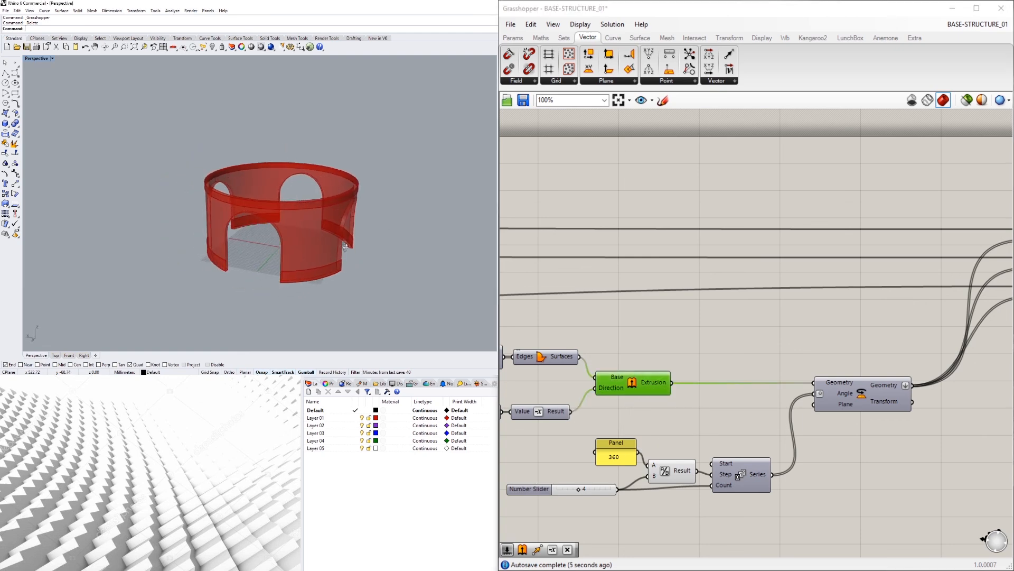
pyautogui.scroll(3, 726, 439)
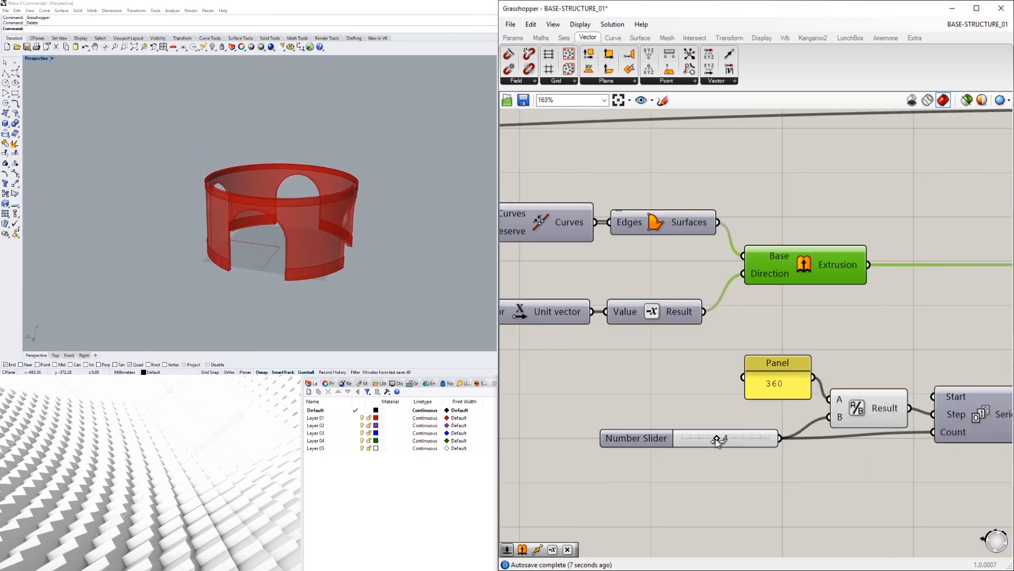
pyautogui.moveTo(713, 437); pyautogui.dragTo(709, 437)
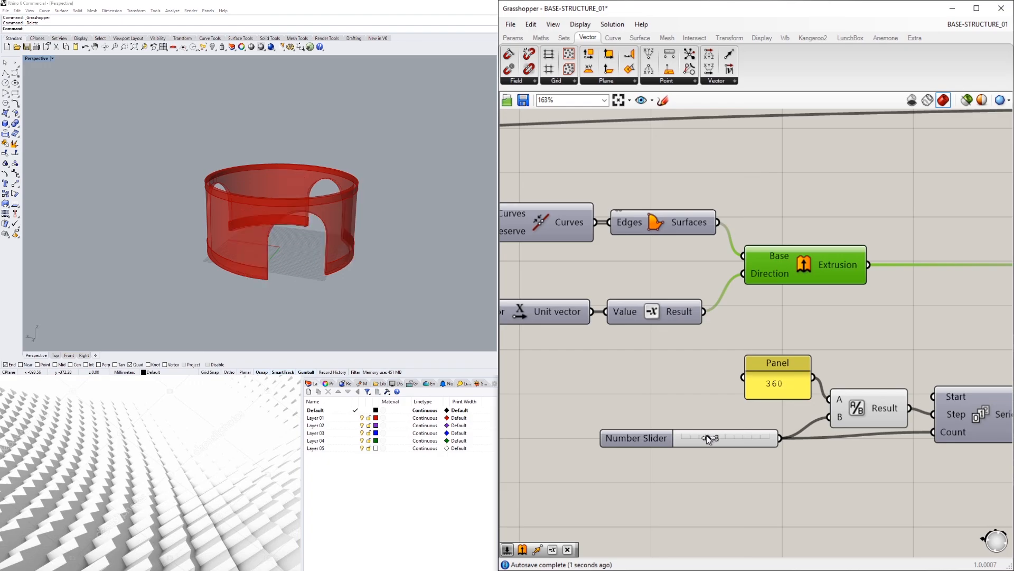